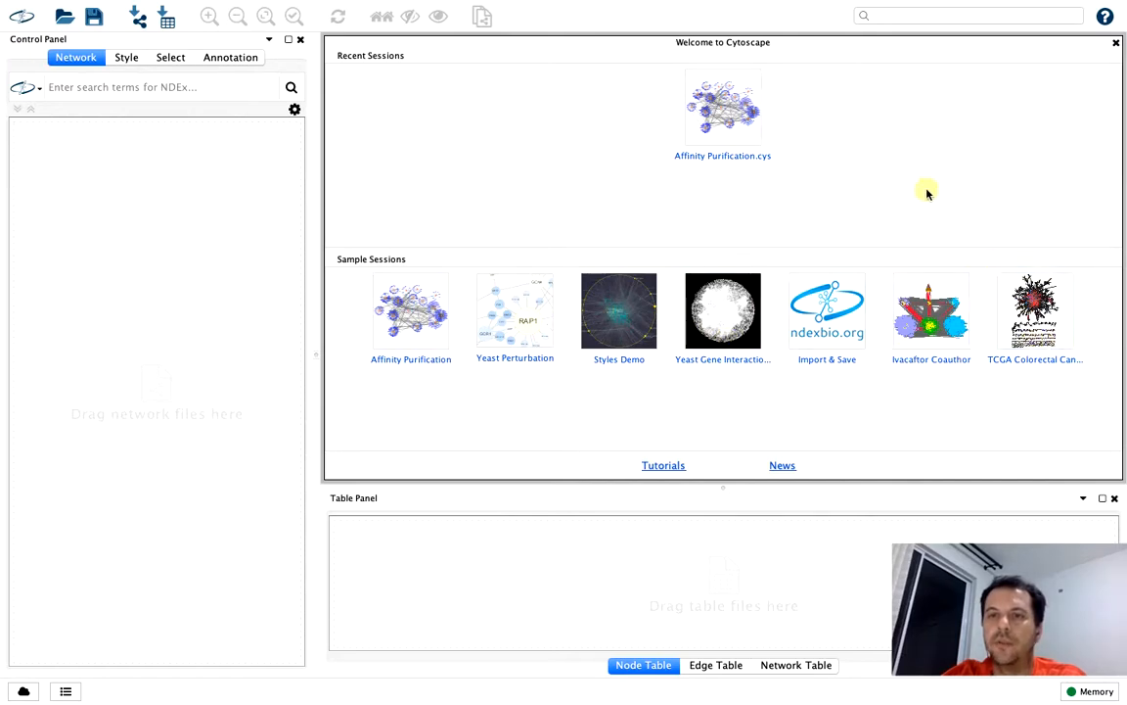
Open the MetScape app's correlation-based network builder
mouse_move(732, 10)
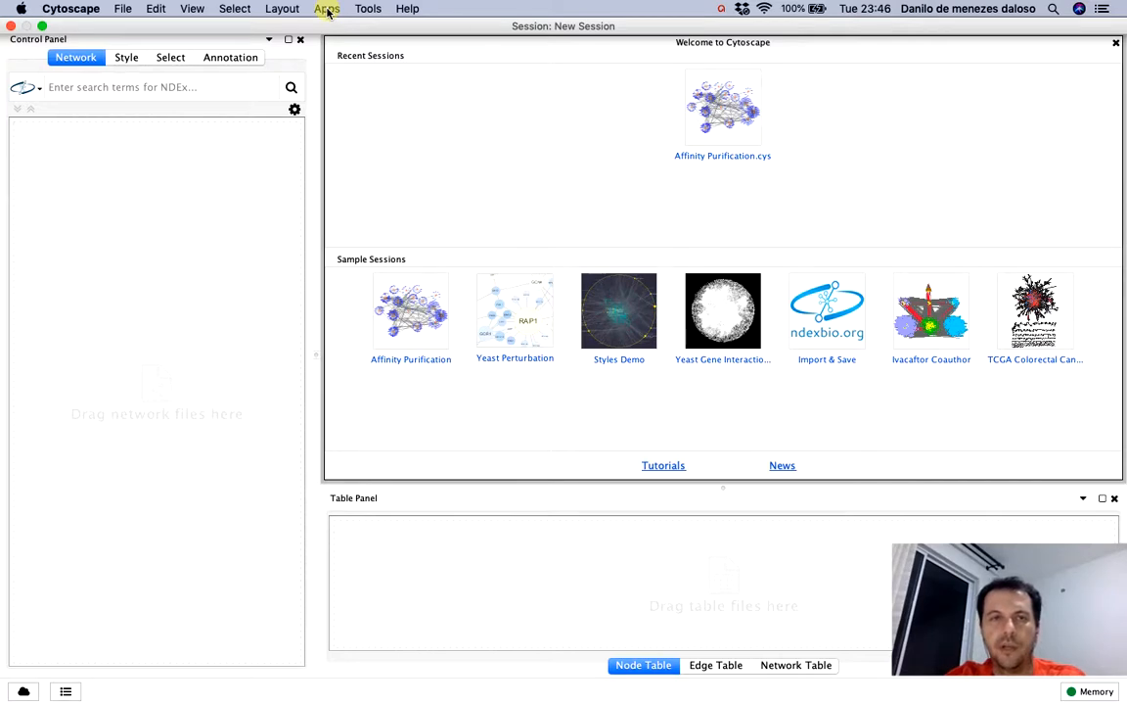
left_click(328, 9)
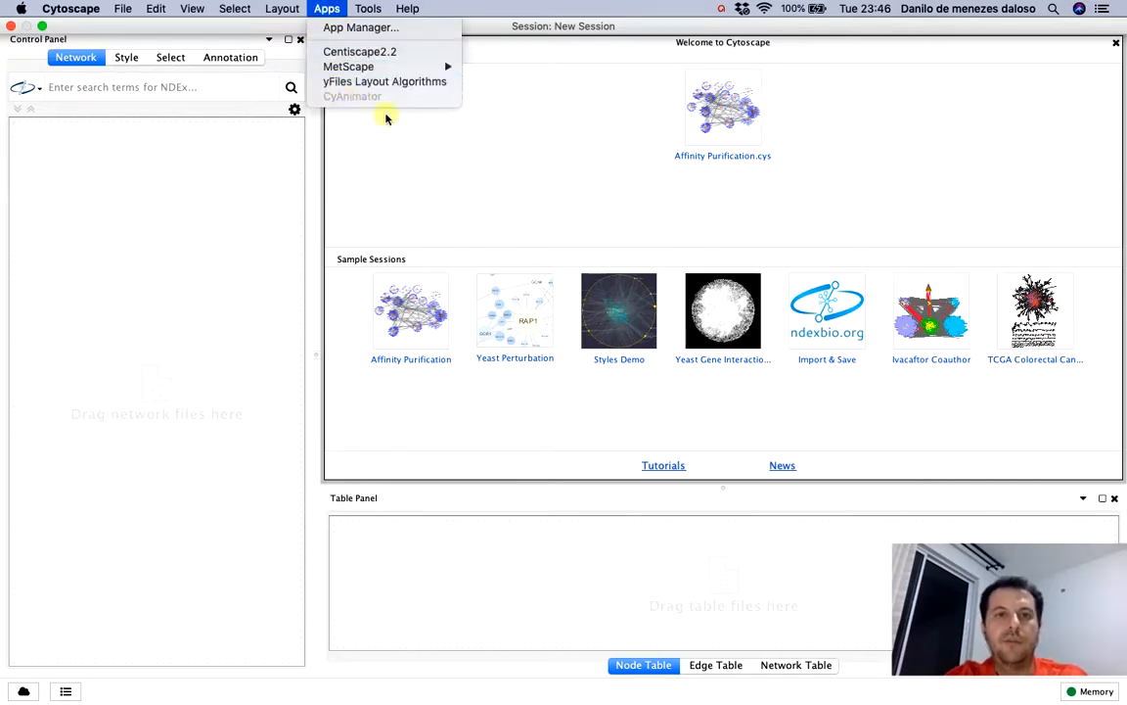
mouse_move(370, 61)
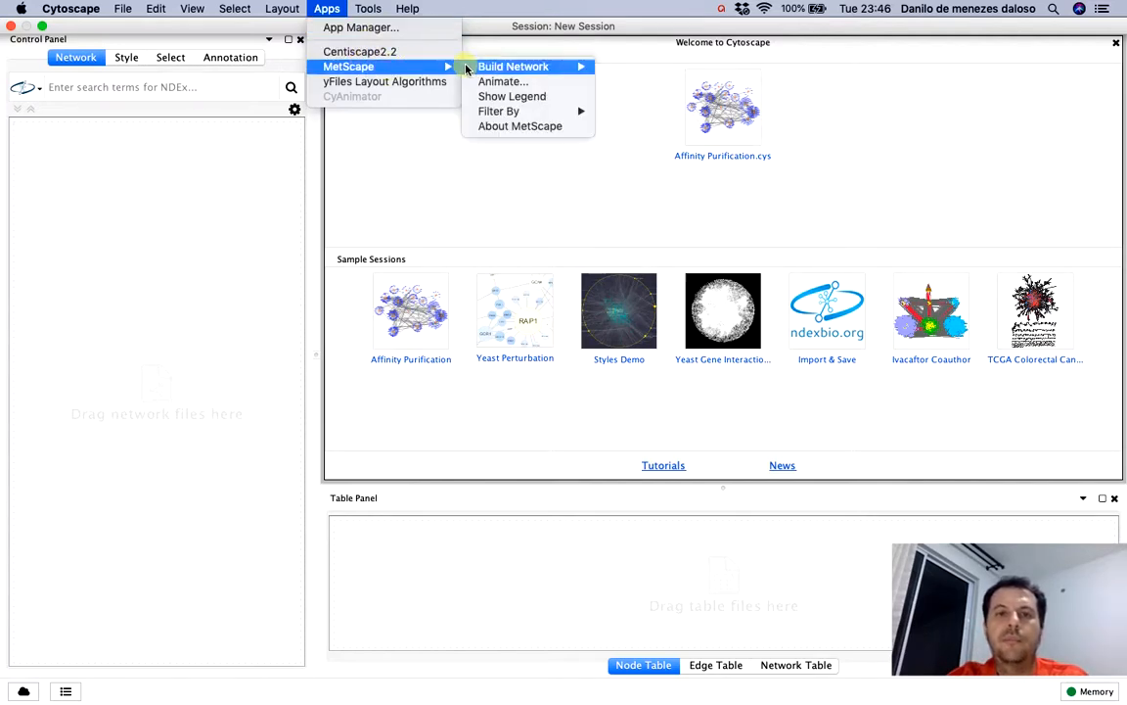
mouse_move(516, 66)
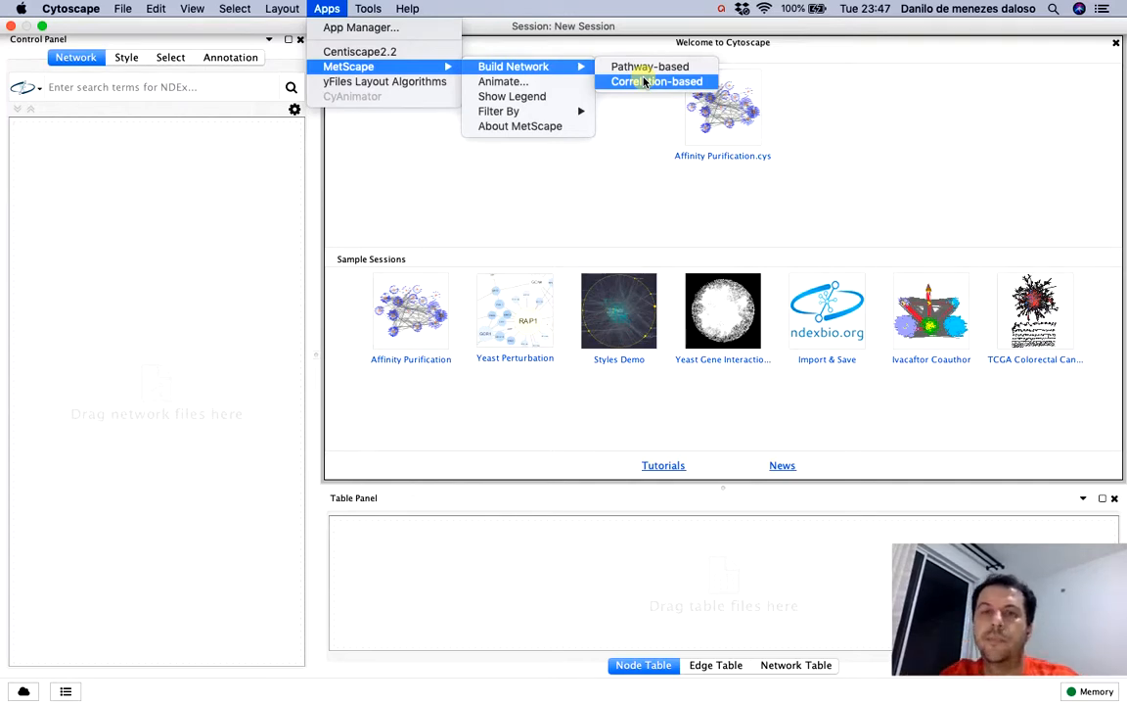
left_click(654, 84)
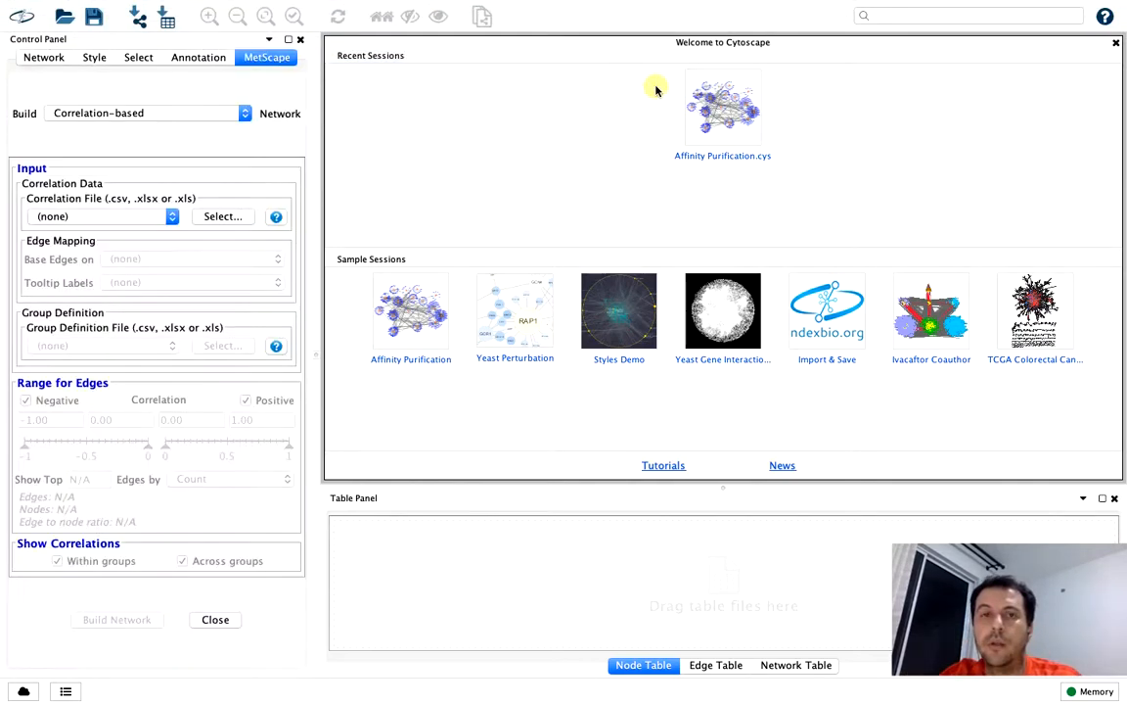
mouse_move(330, 7)
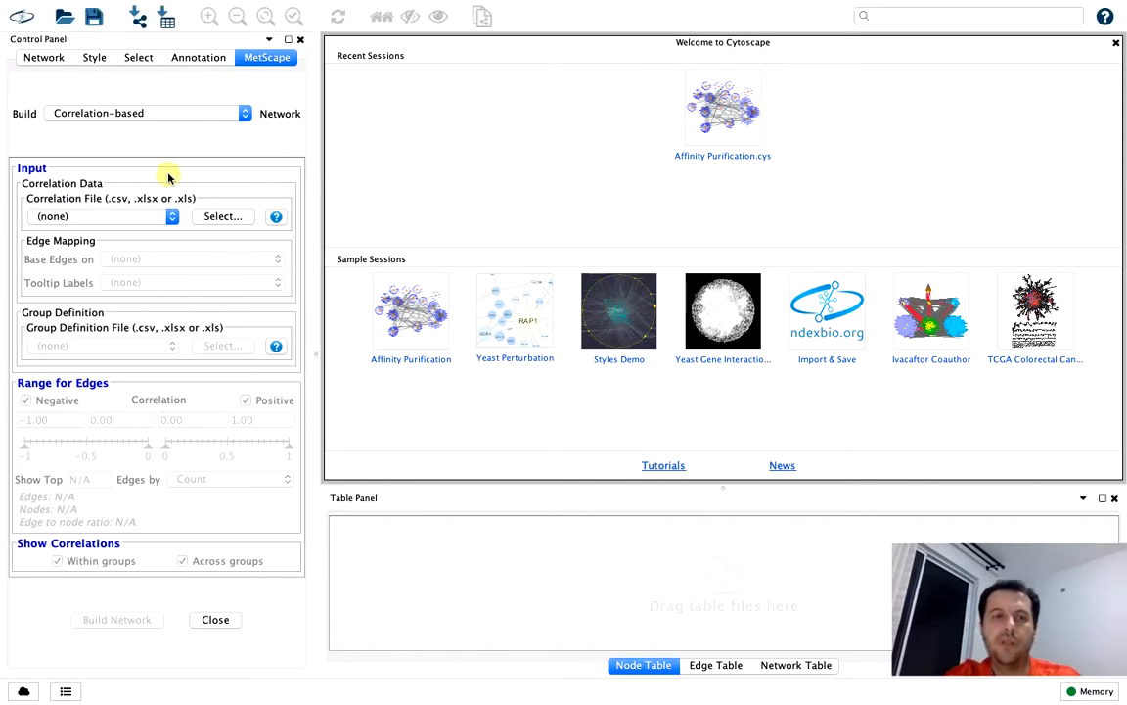
Preview the Pathway-based network options and return the builder to Correlation-based
left_click(186, 115)
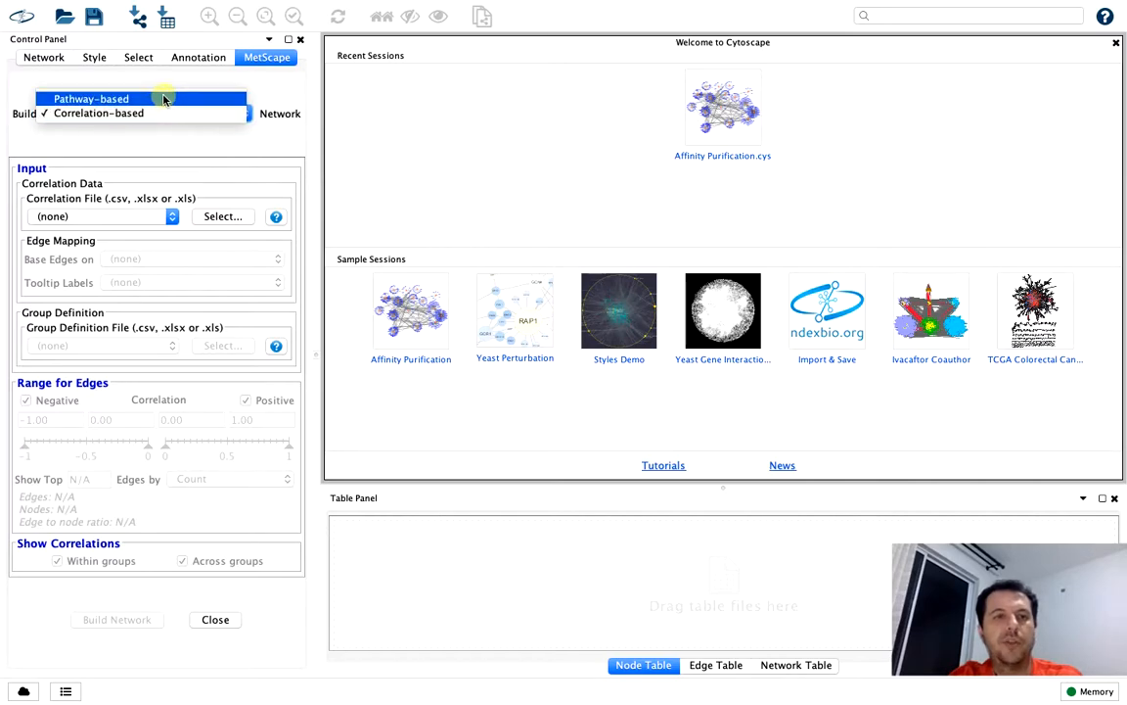
left_click(164, 101)
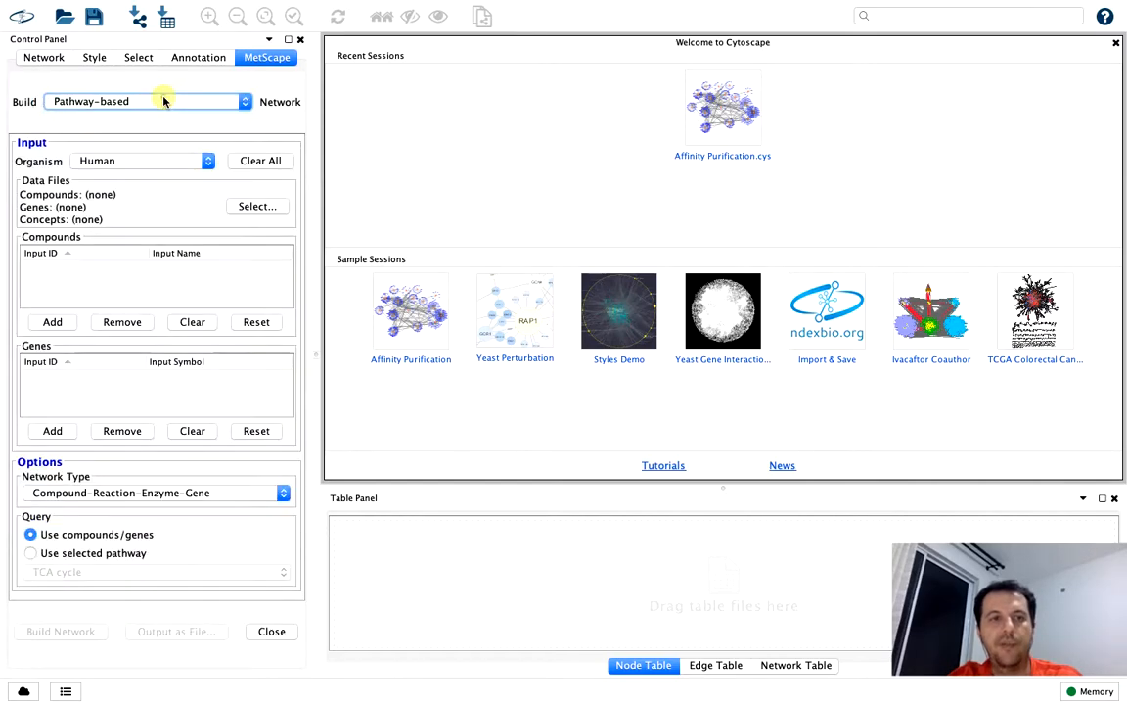
left_click(169, 106)
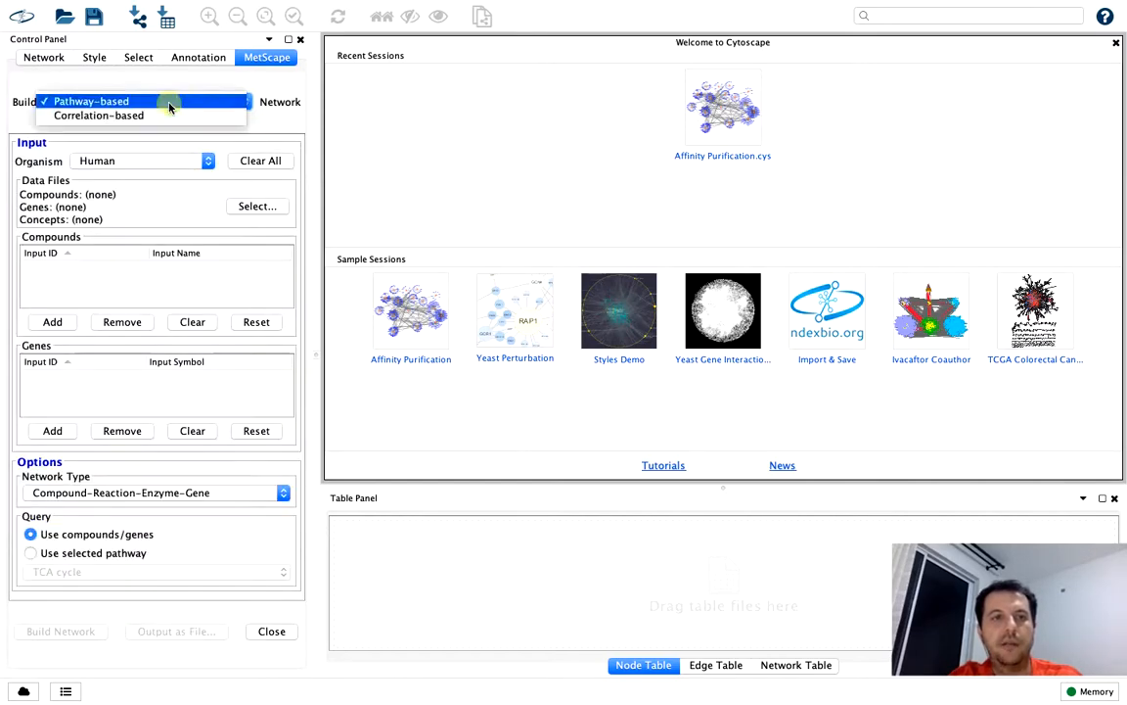
left_click(169, 113)
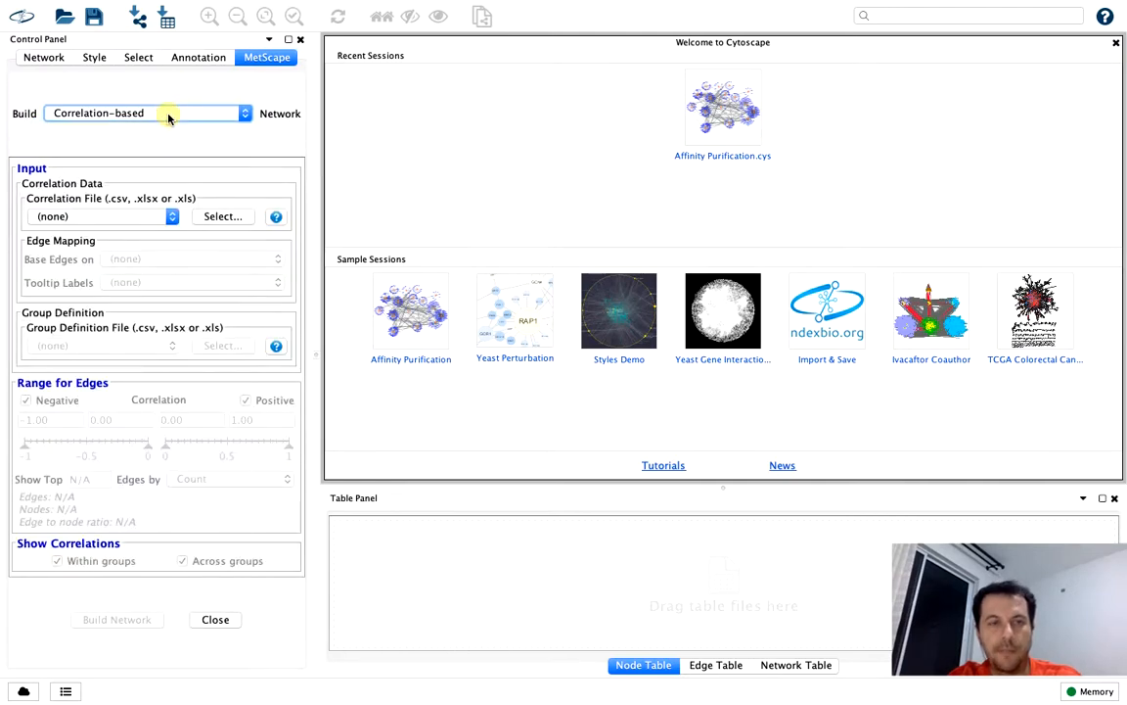
Import the correlation file WD pearson.output.pcor_lasso.55of55.csv from the Metscape folder within the eucalyptus paper's Correlation analysis folder in Dropbox
left_click(223, 216)
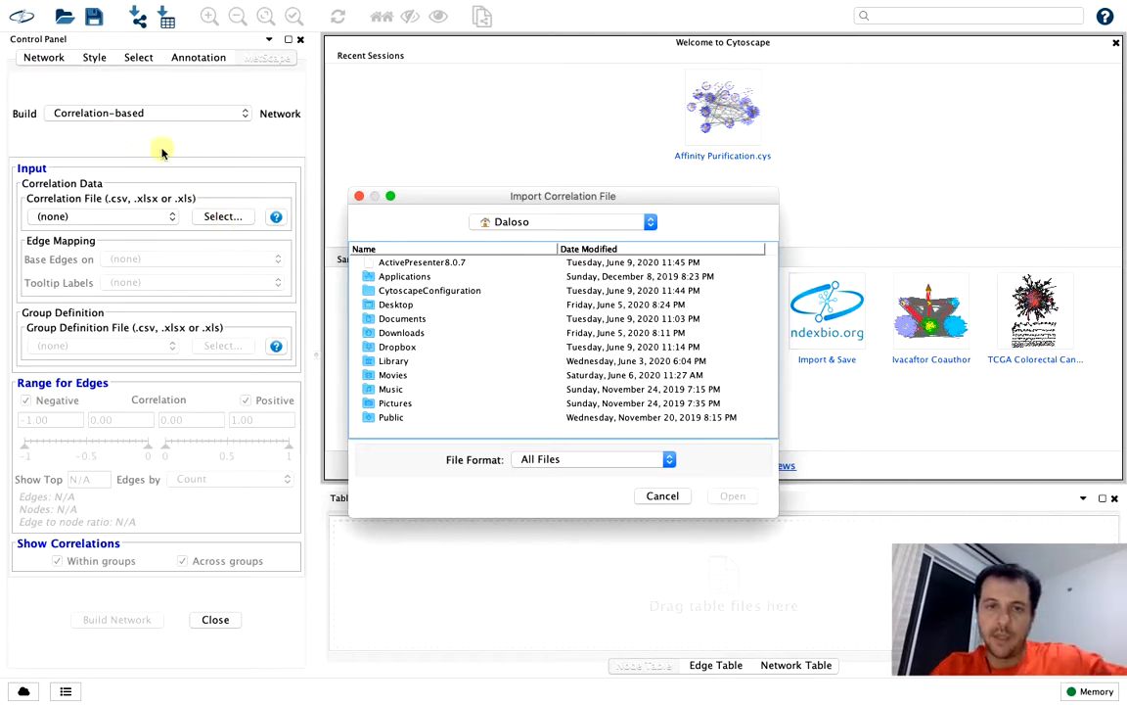
double_click(397, 346)
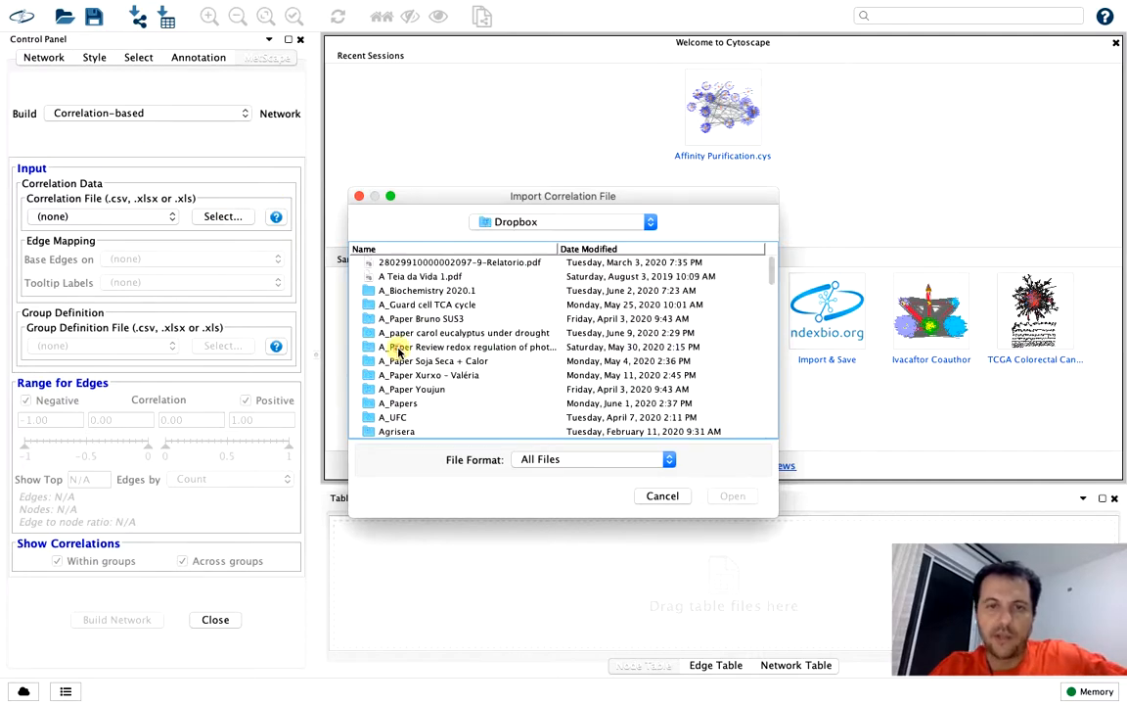
double_click(465, 333)
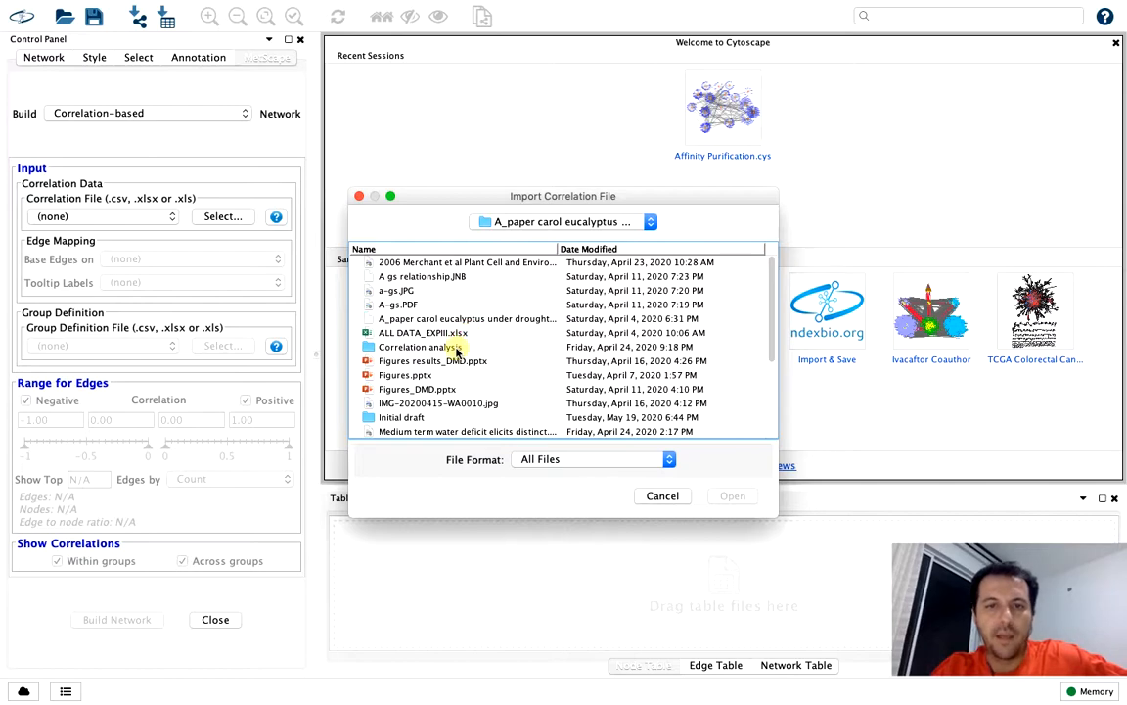
double_click(456, 348)
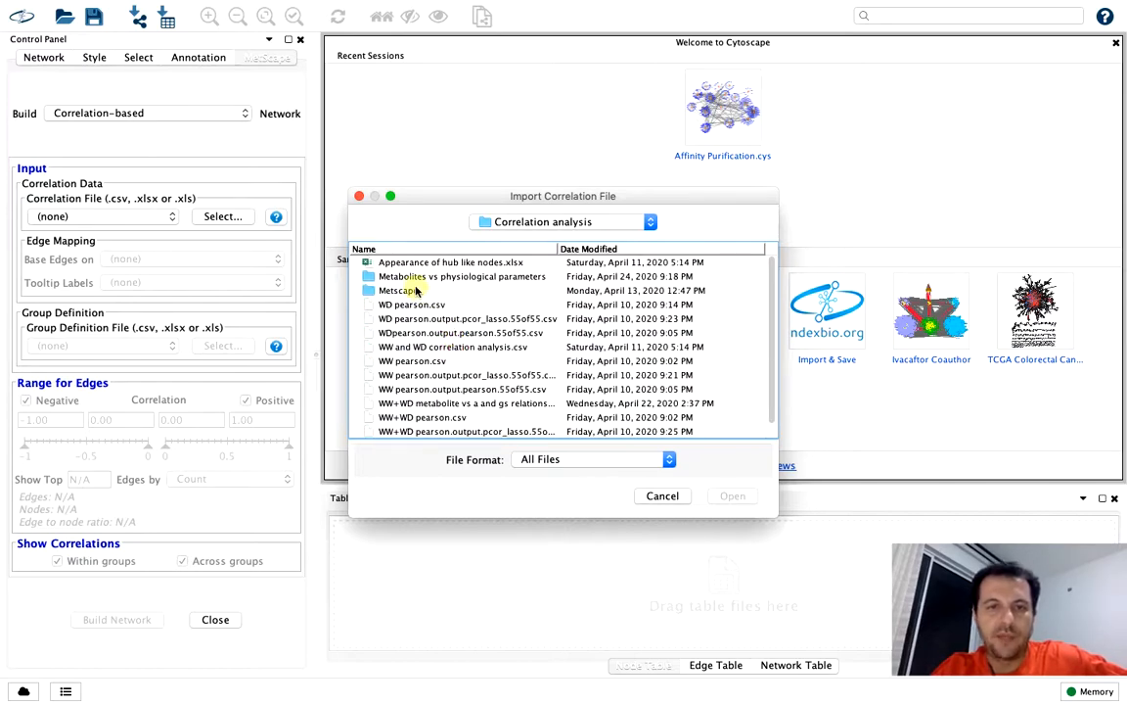
double_click(415, 291)
left_click(437, 321)
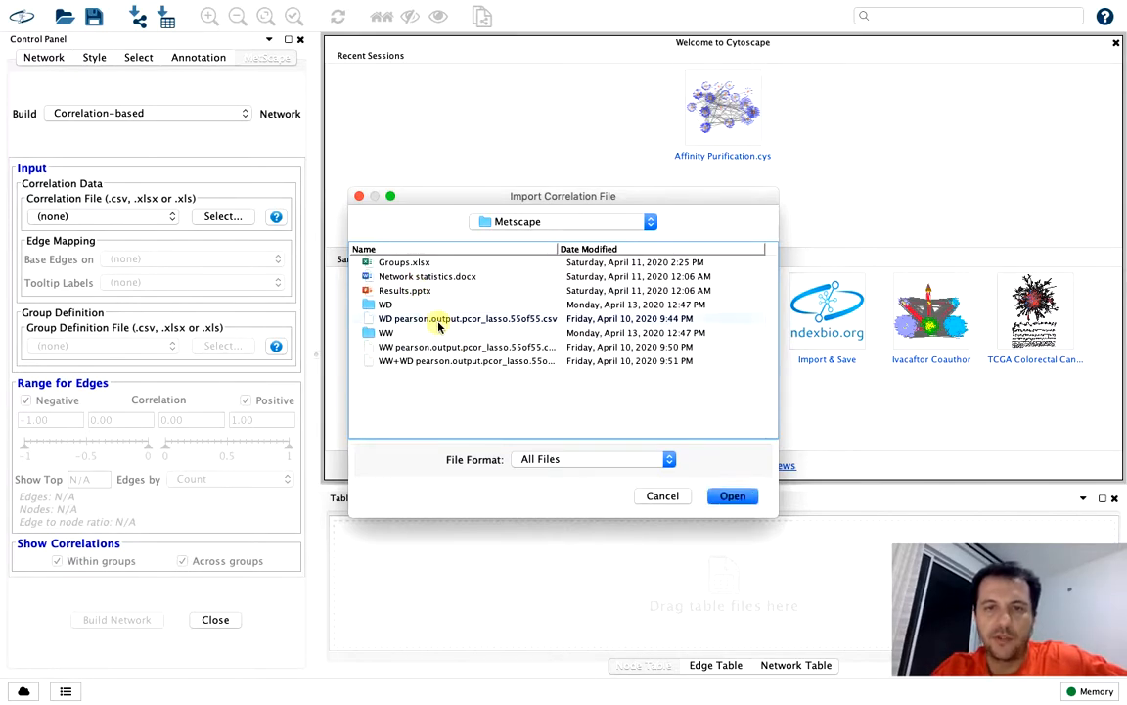
double_click(438, 321)
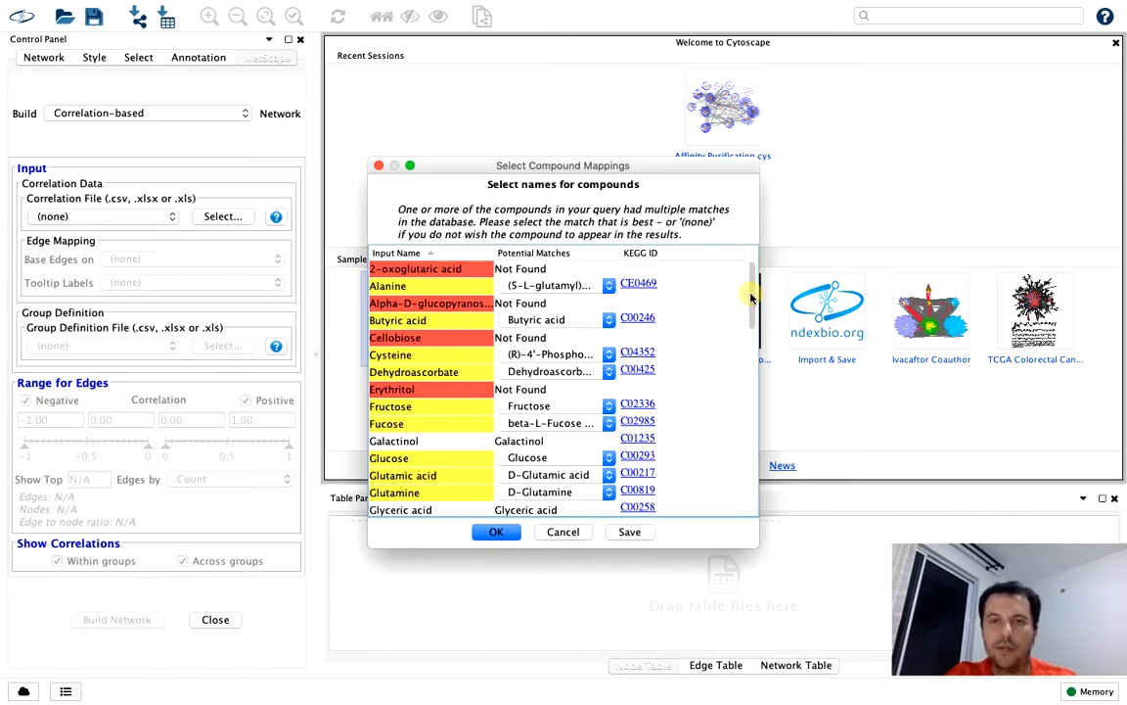
Review the compound mappings, including the potential matches for Fructose, and accept them as proposed
left_click_drag(751, 298, 754, 323)
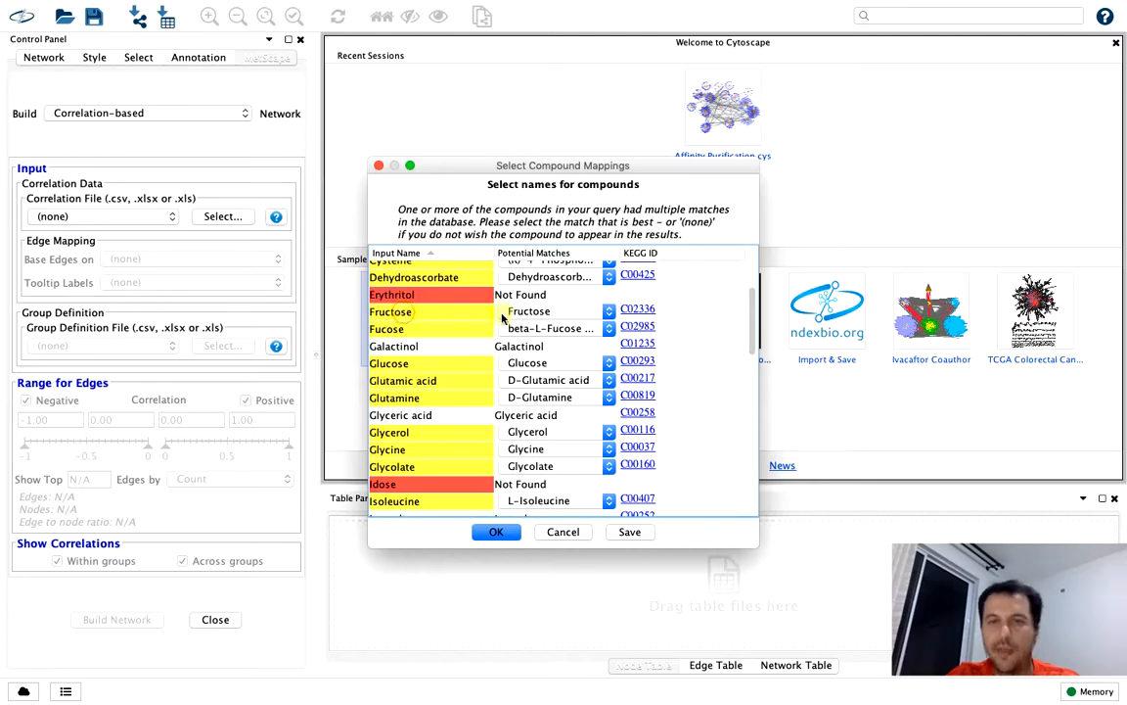
left_click(544, 311)
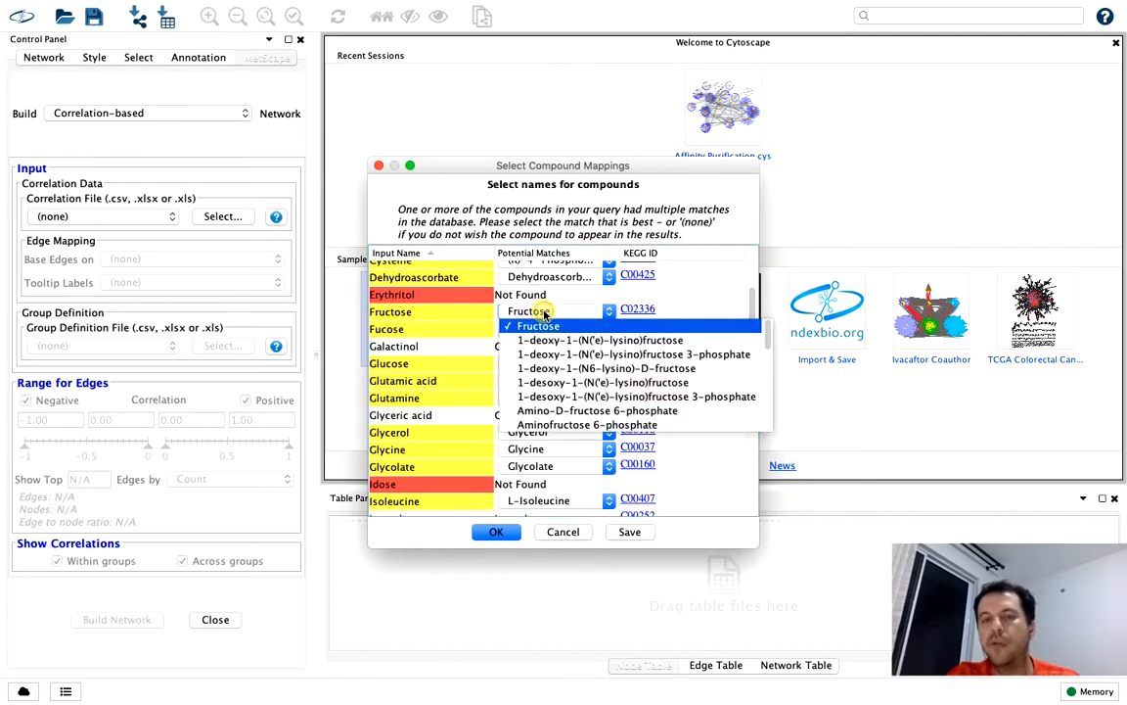
left_click(661, 313)
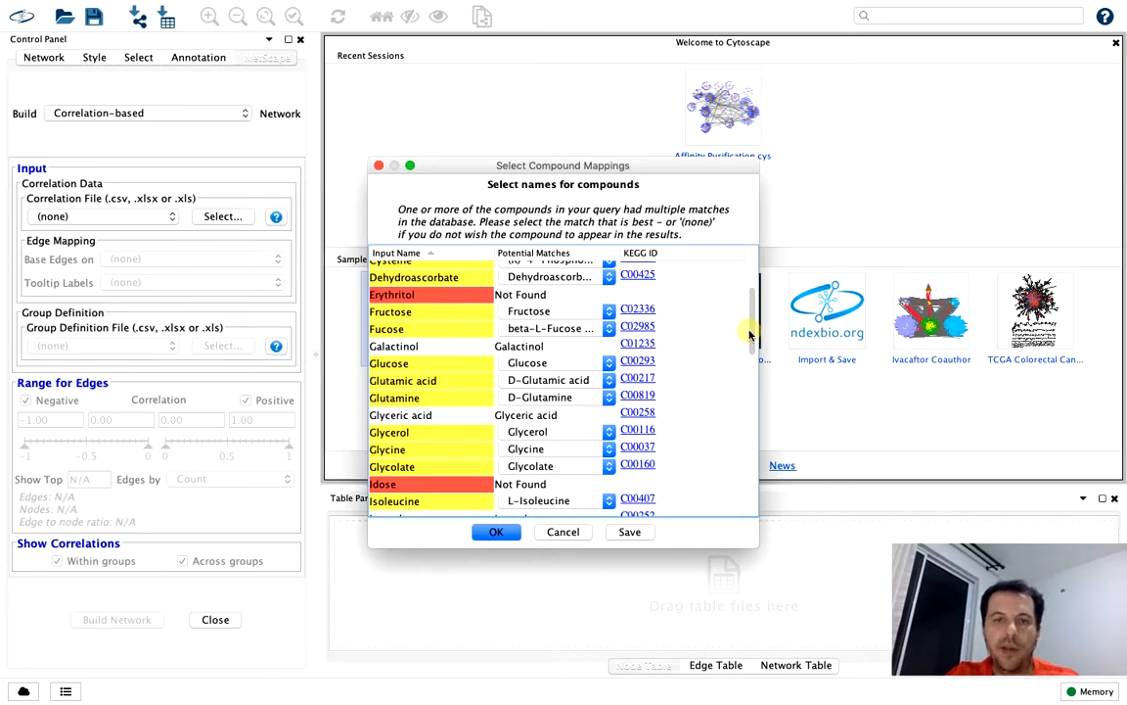
left_click_drag(748, 327, 754, 378)
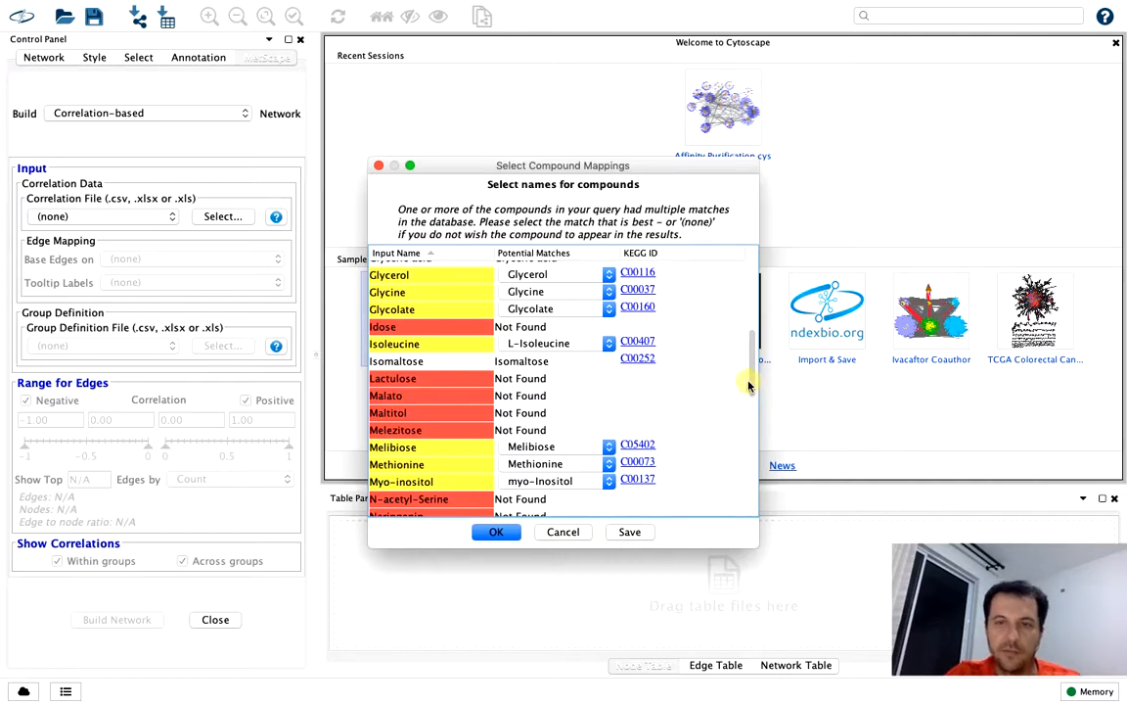
left_click_drag(751, 385, 755, 434)
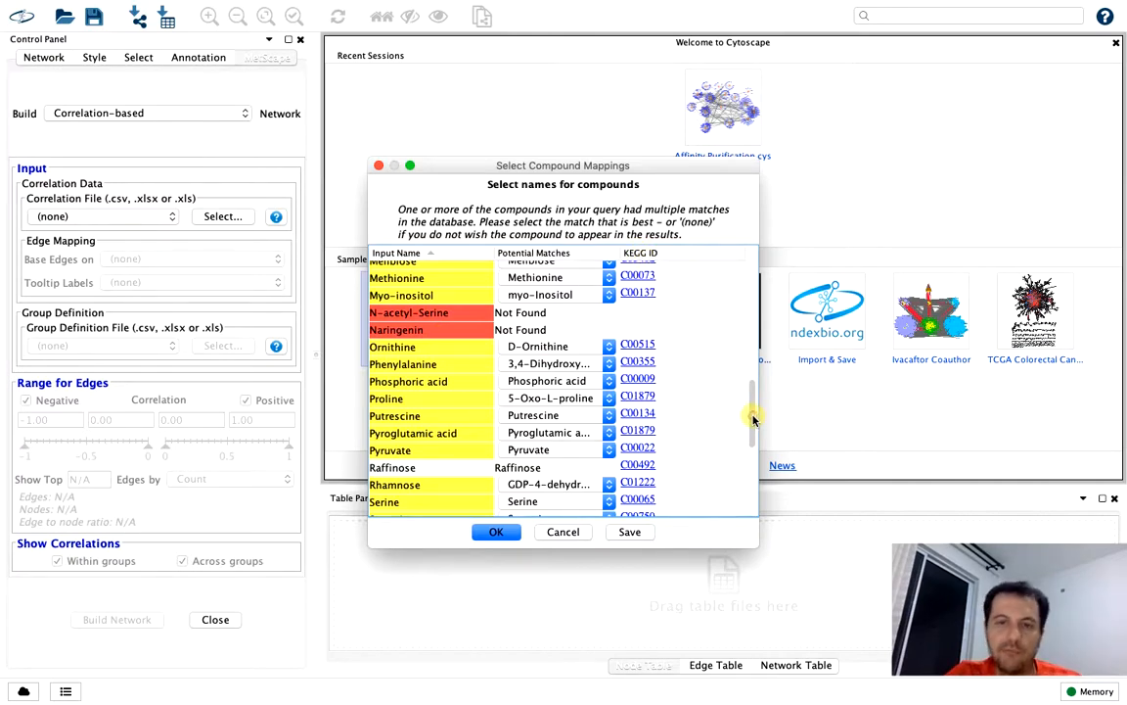
left_click_drag(754, 419, 750, 252)
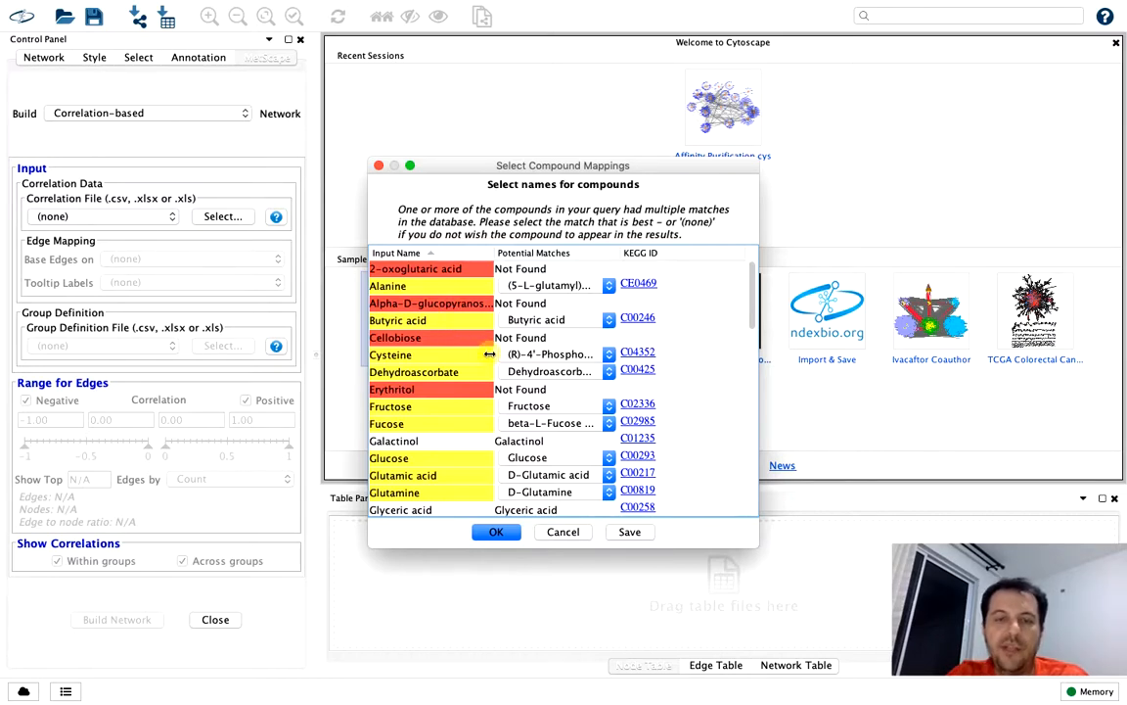
left_click(496, 532)
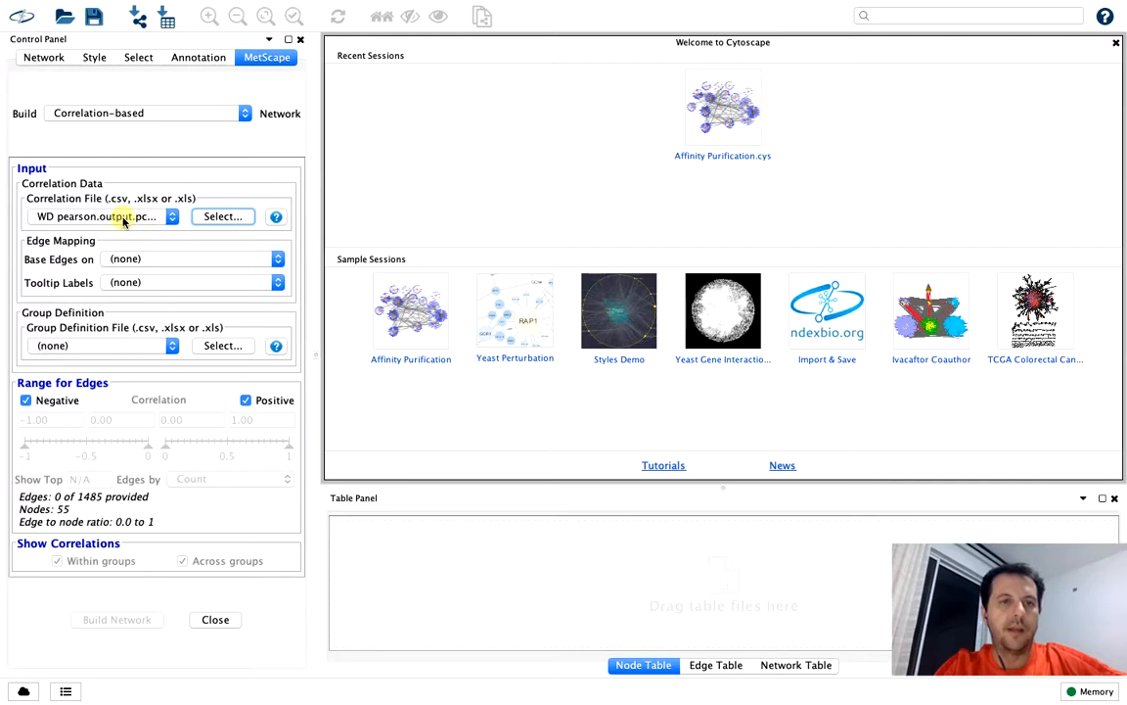
Base the network edges on the pcor values in the edge mapping
left_click(127, 262)
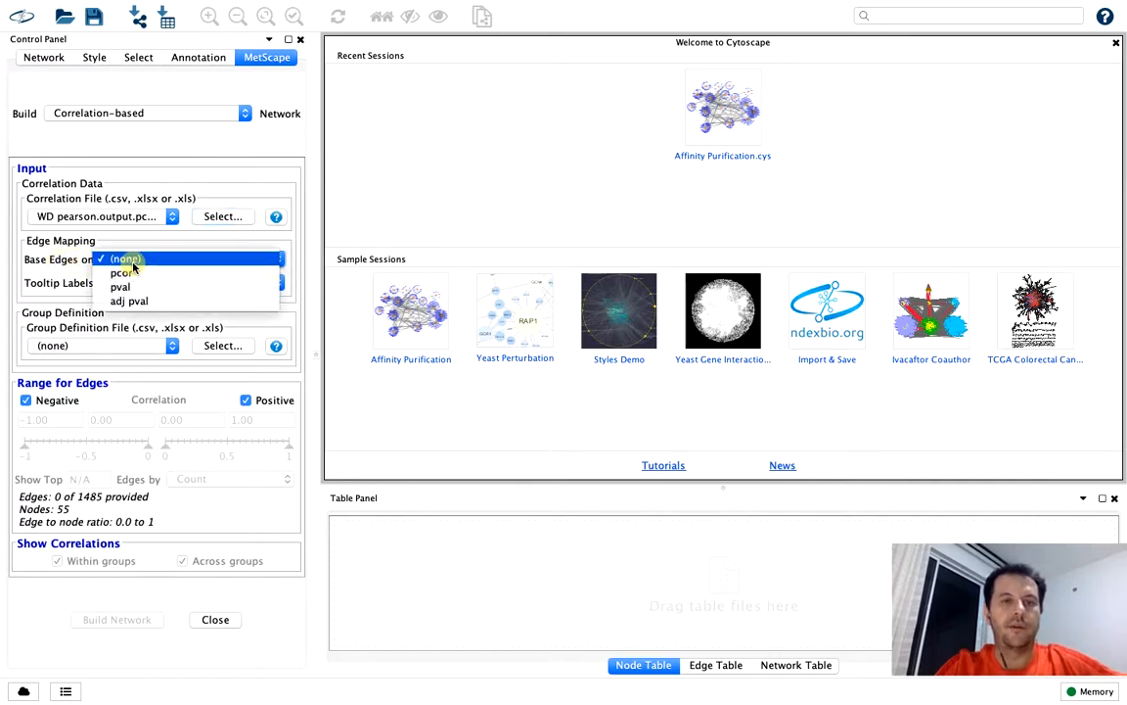
left_click(155, 260)
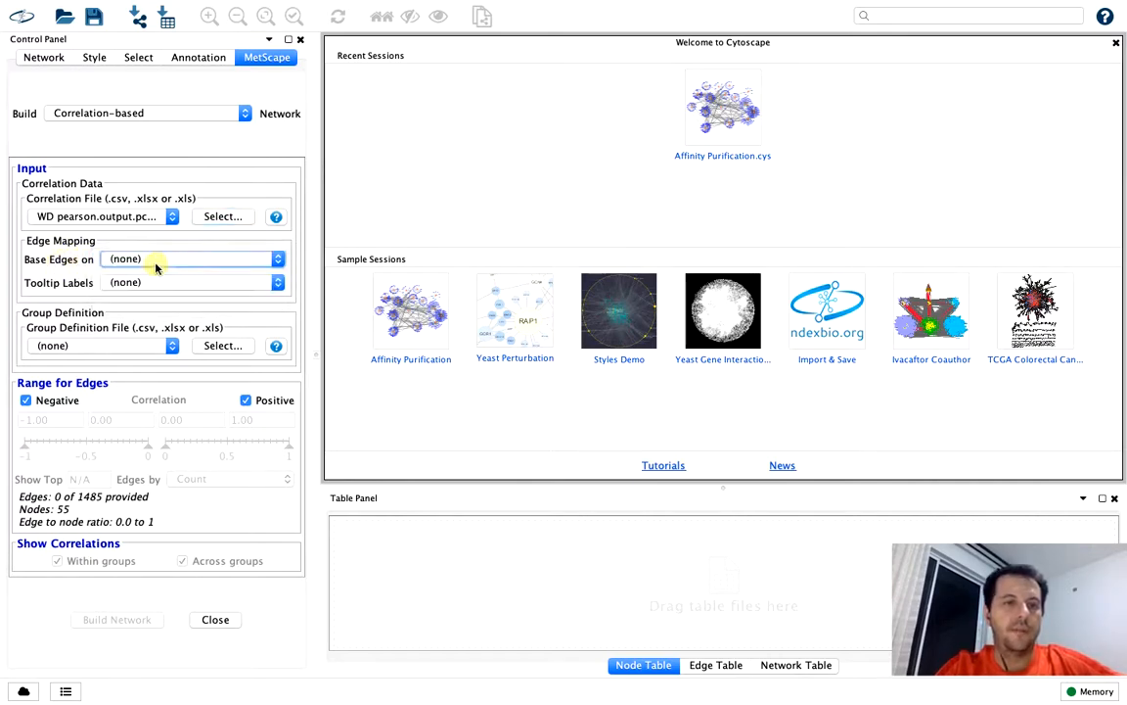
left_click(154, 264)
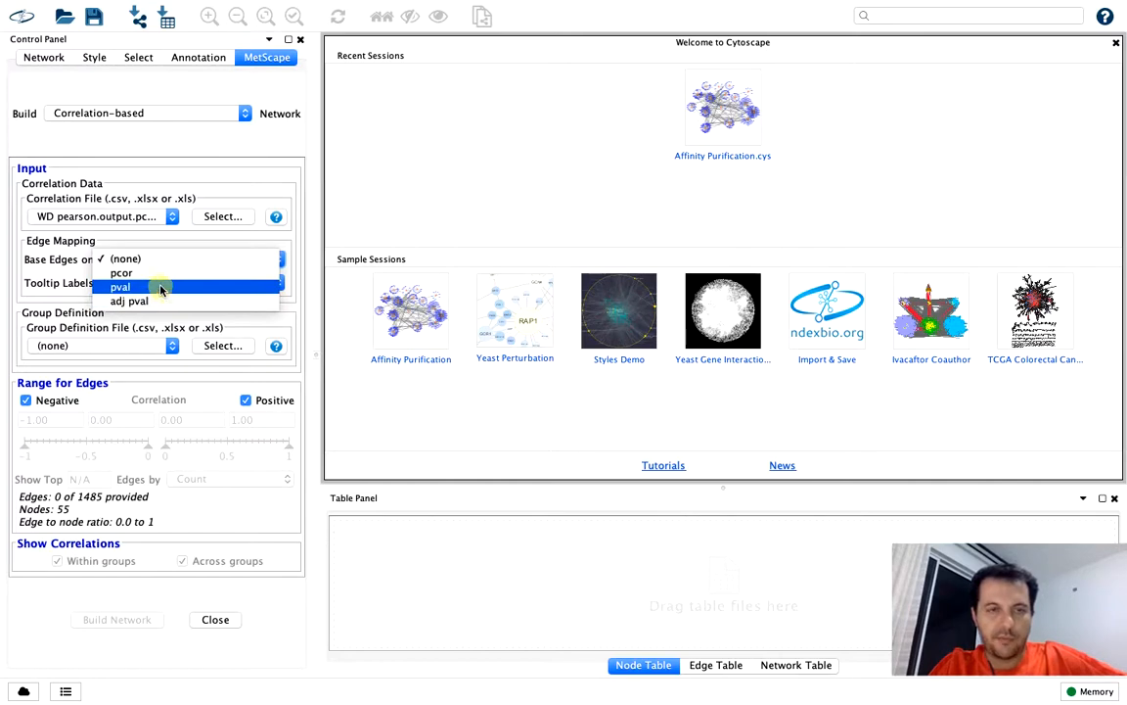
left_click(158, 277)
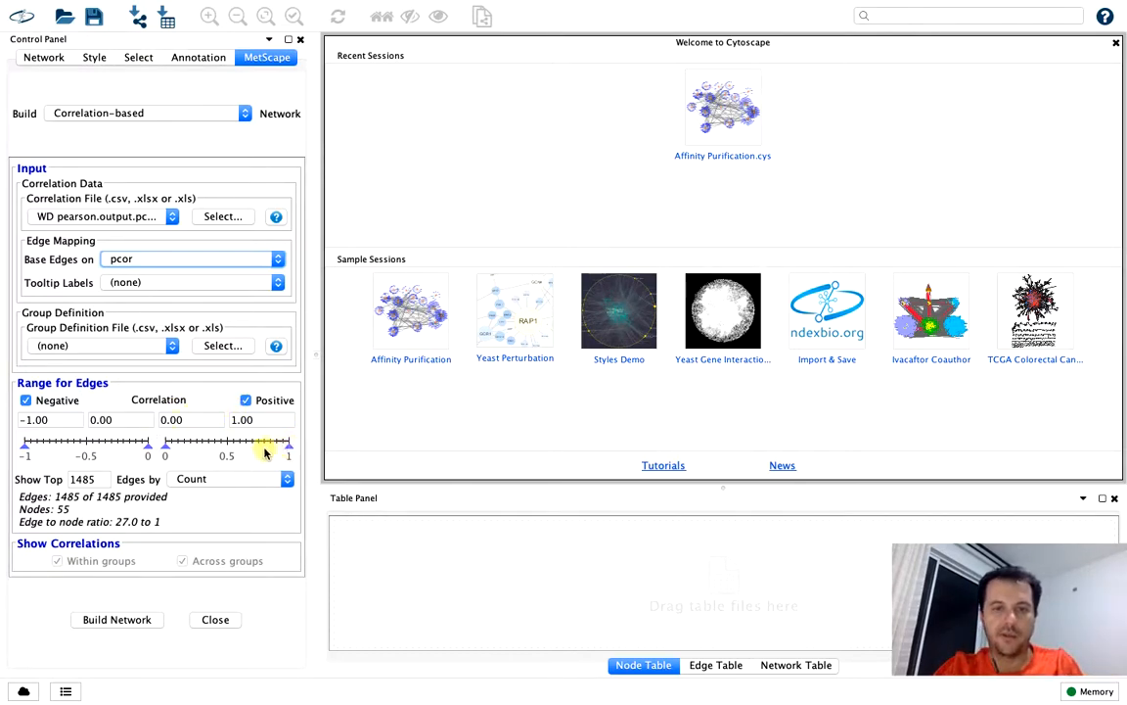
Build a network of only positive correlations from 0.85 to 1.00, and close the Table Panel
left_click_drag(166, 449, 270, 456)
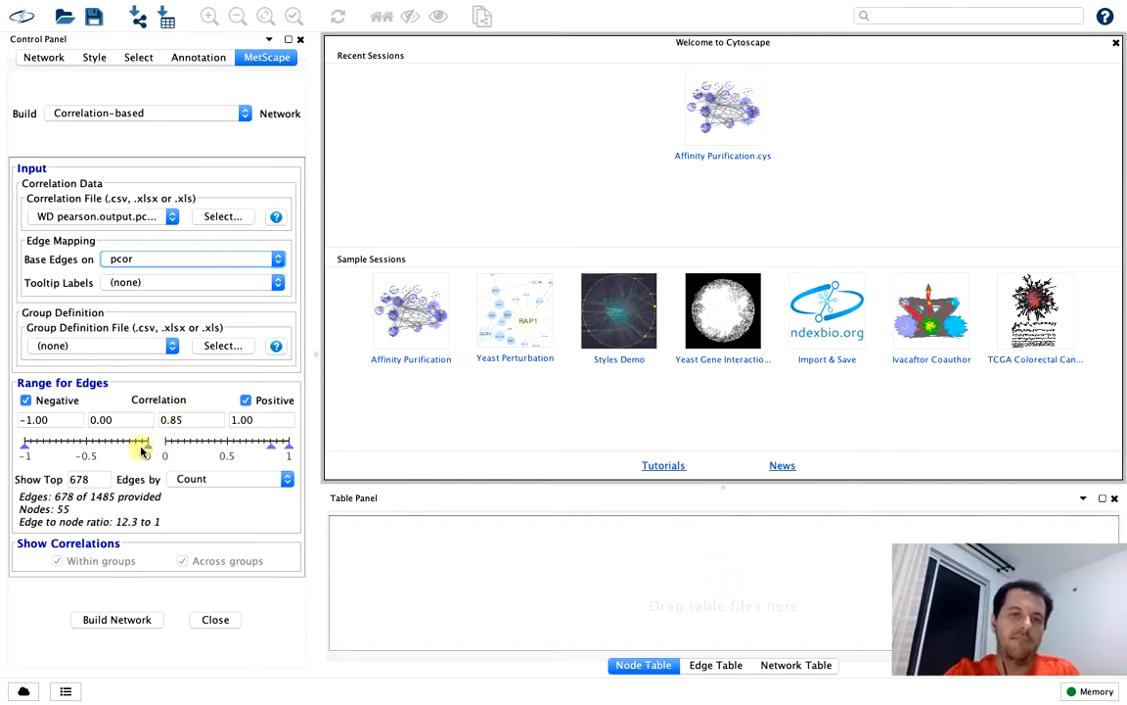
left_click(25, 402)
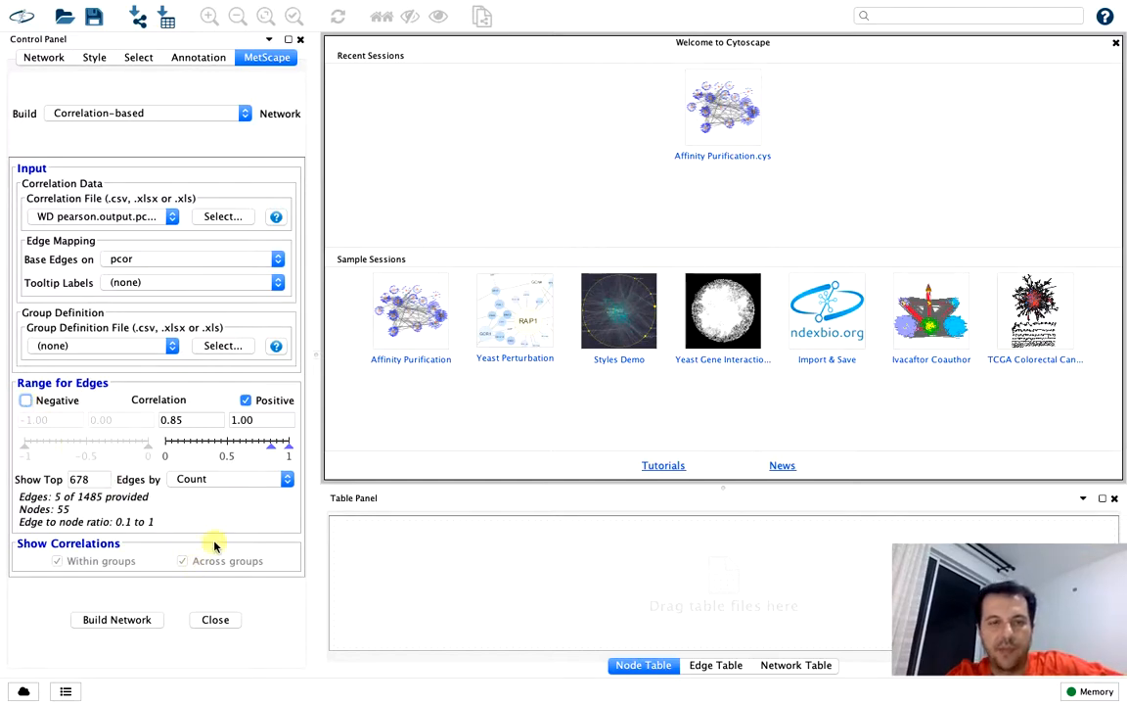
left_click(134, 619)
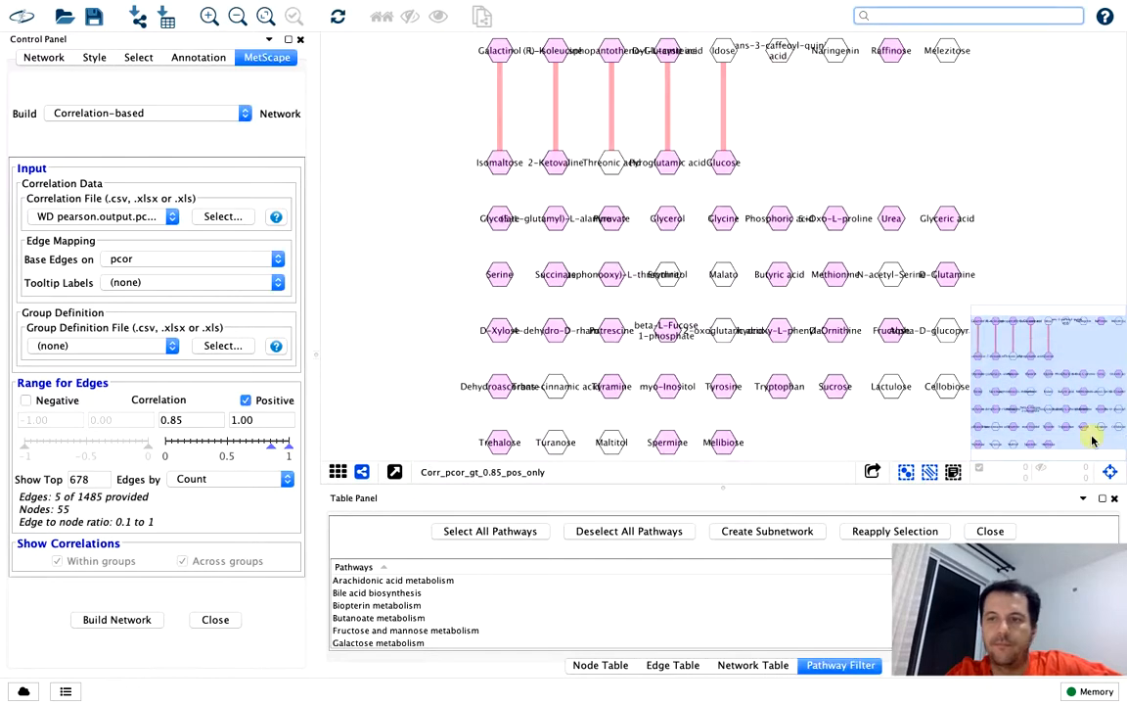
left_click(1114, 500)
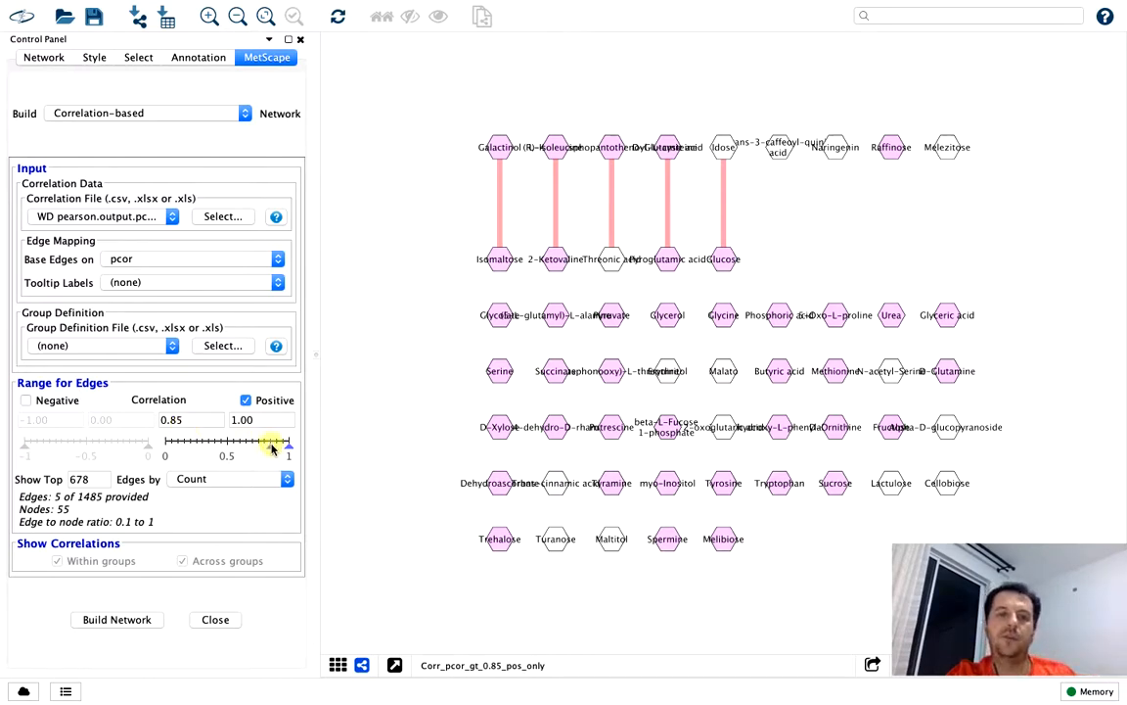
Build another positive-only network with the correlation range widened to 0.00–1.00, and close the Table Panel
left_click_drag(273, 447, 156, 448)
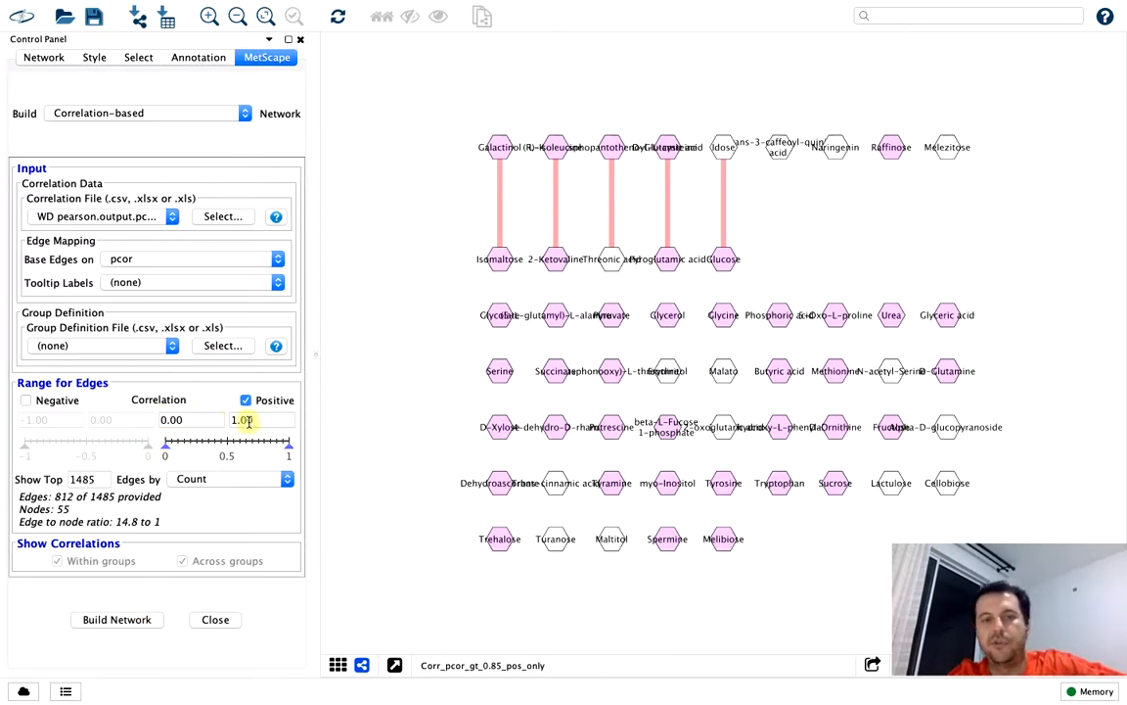
left_click(106, 623)
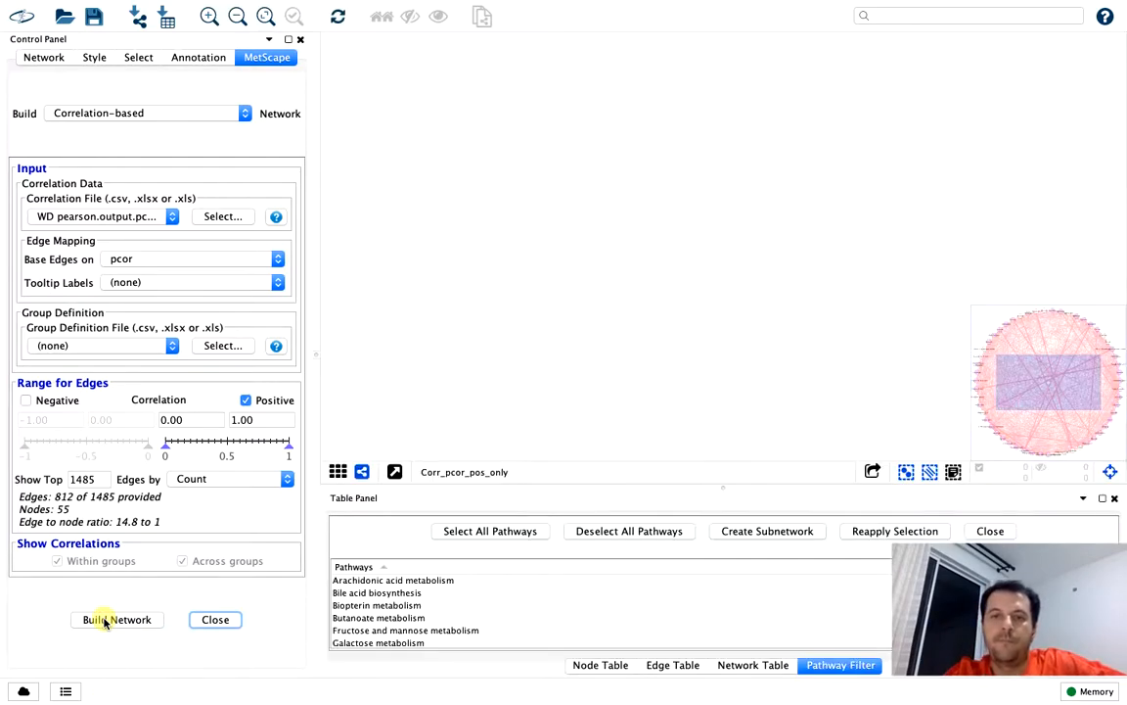
left_click(1113, 498)
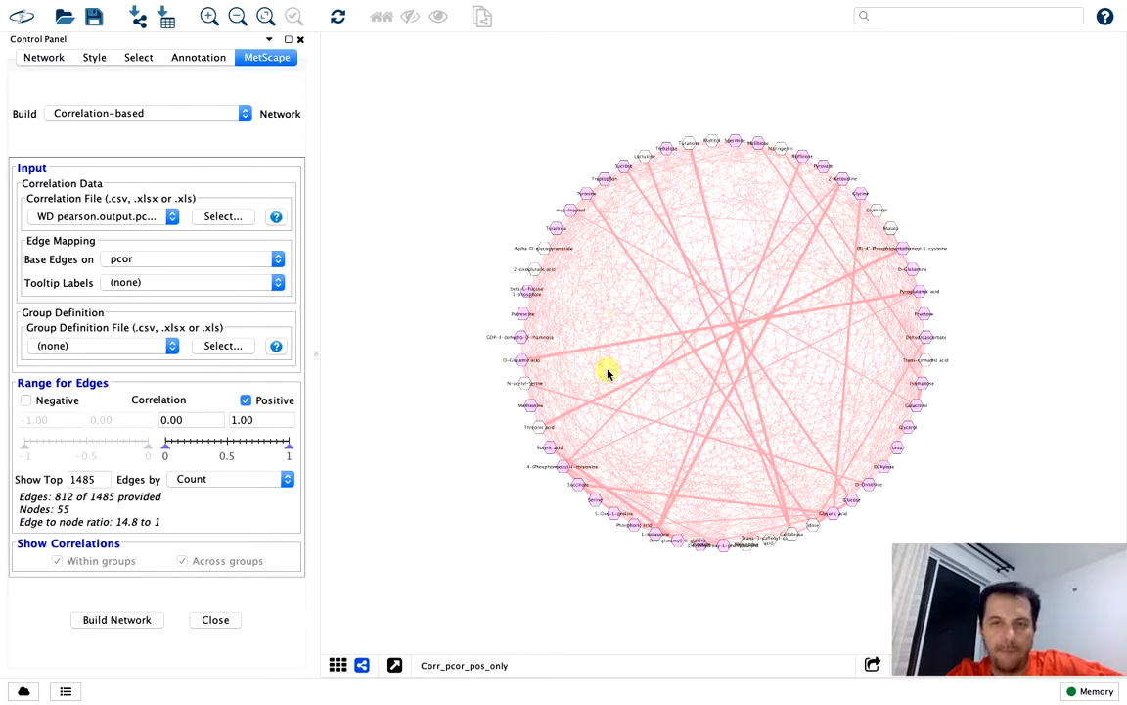
mouse_move(269, 6)
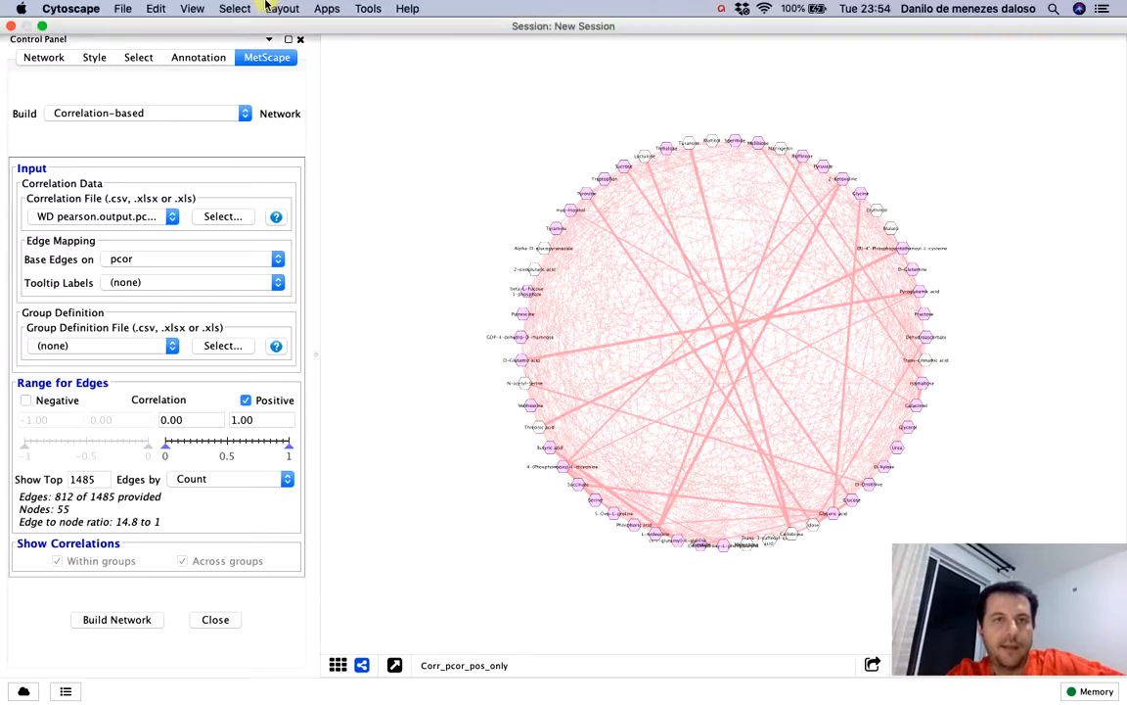
Show the MetScape legend and move it beside the network, clear of the build settings
left_click(328, 10)
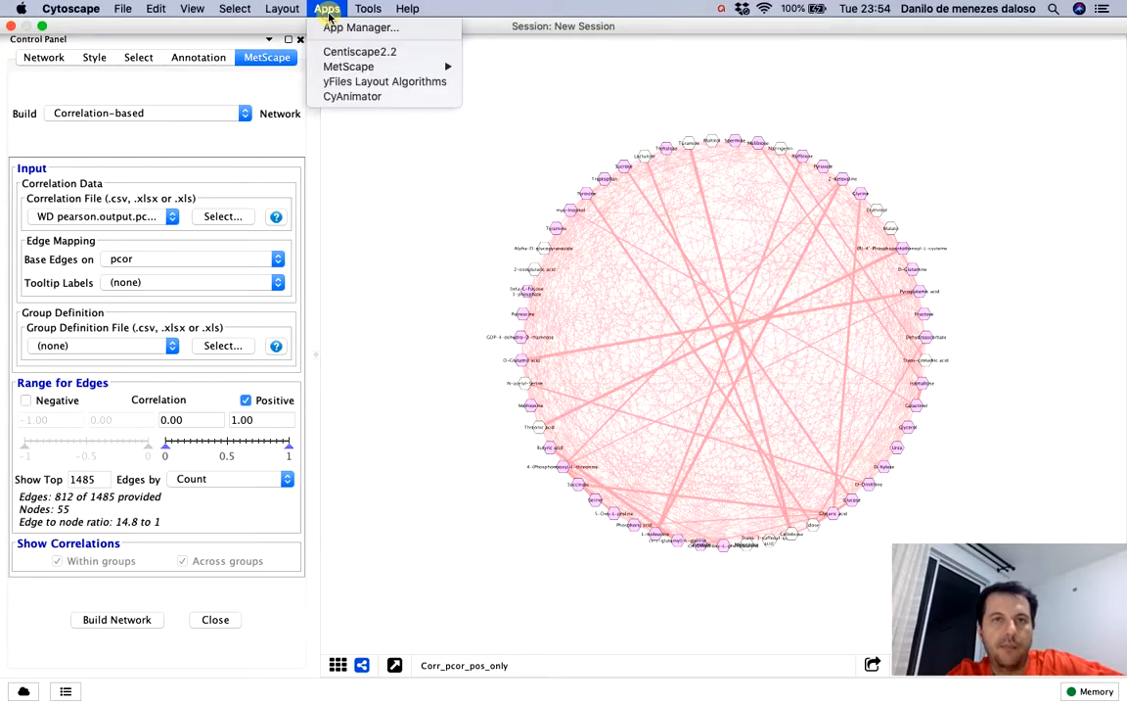
mouse_move(351, 66)
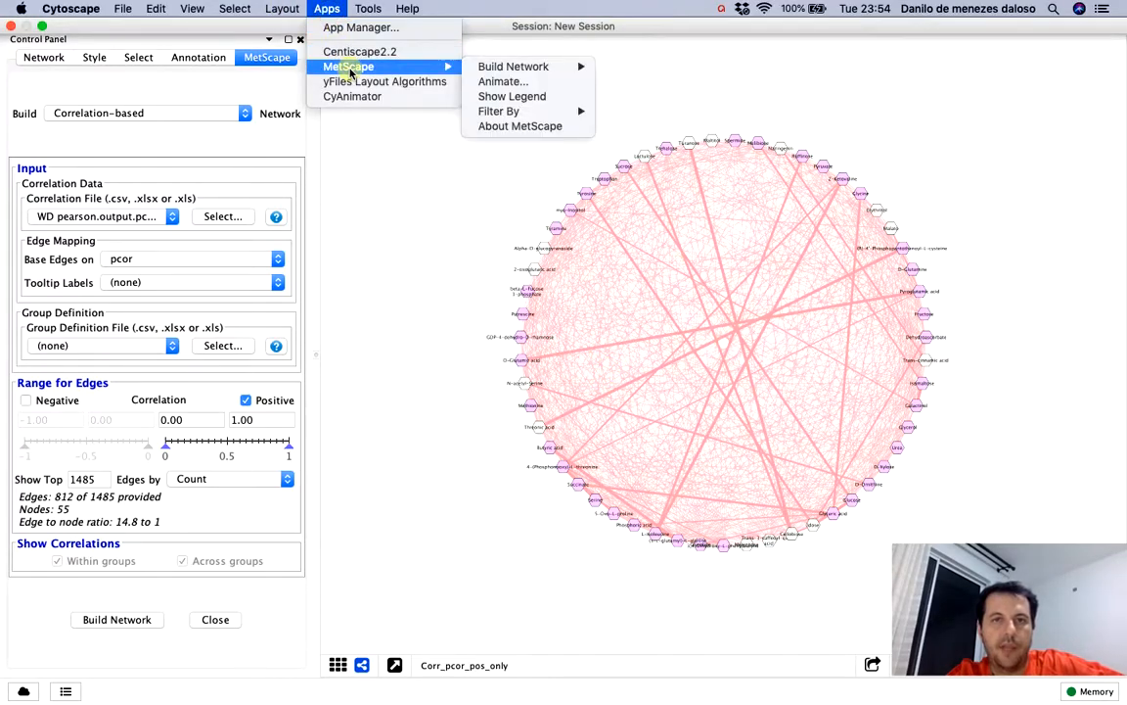
left_click(504, 97)
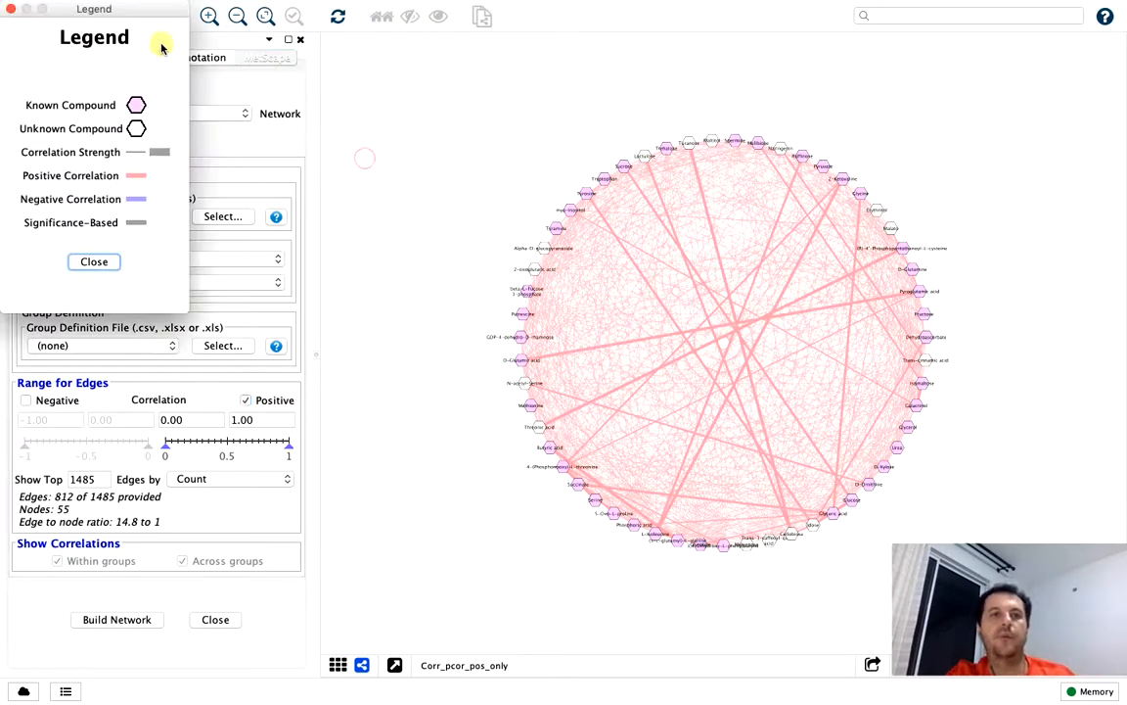
left_click_drag(149, 8, 443, 166)
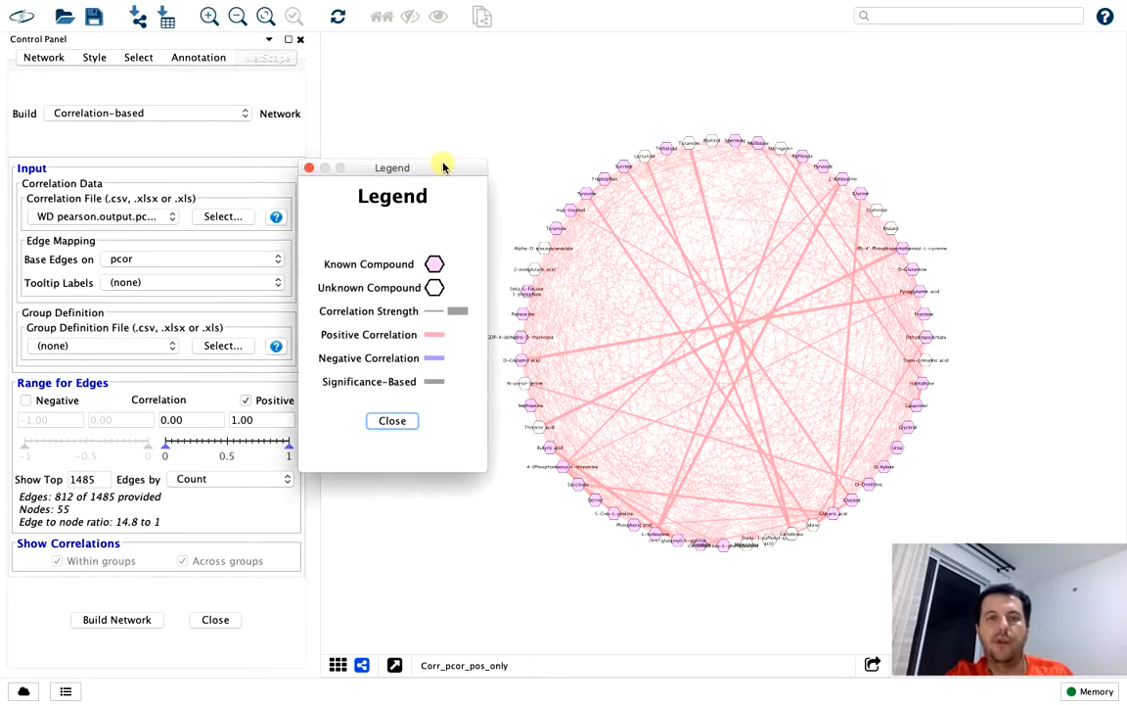
Examine the known and unknown compounds and the edge thickness in the positive-only network against the legend
left_click(641, 554)
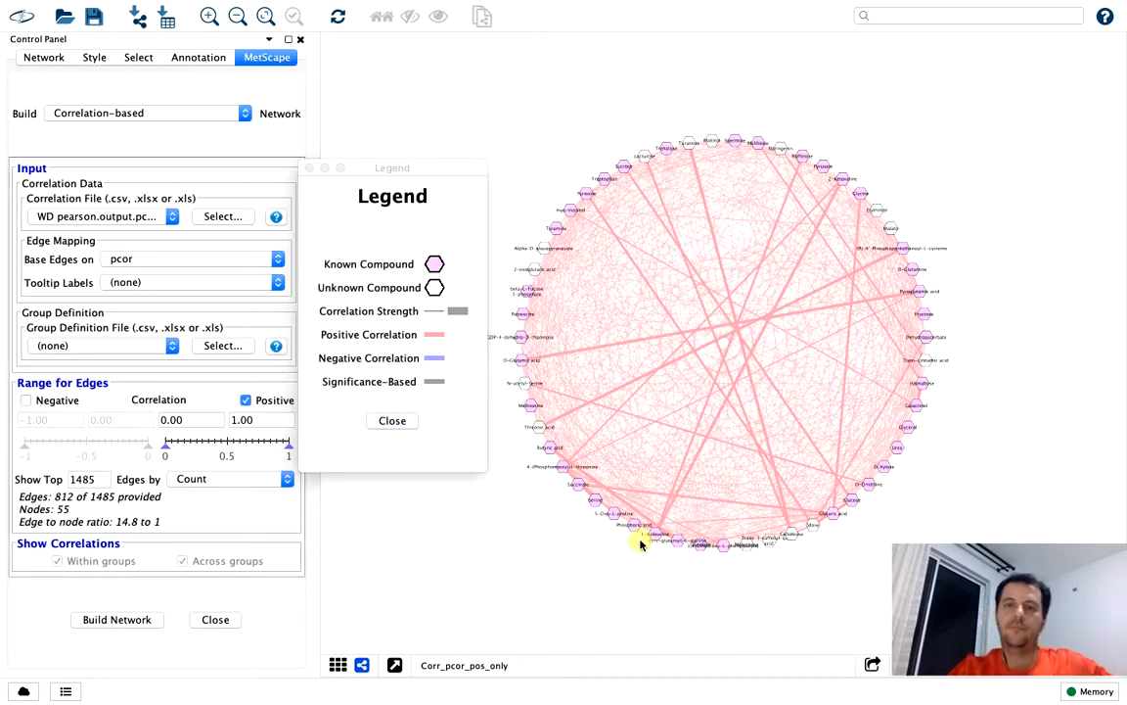
scroll(641, 546, "down", 5)
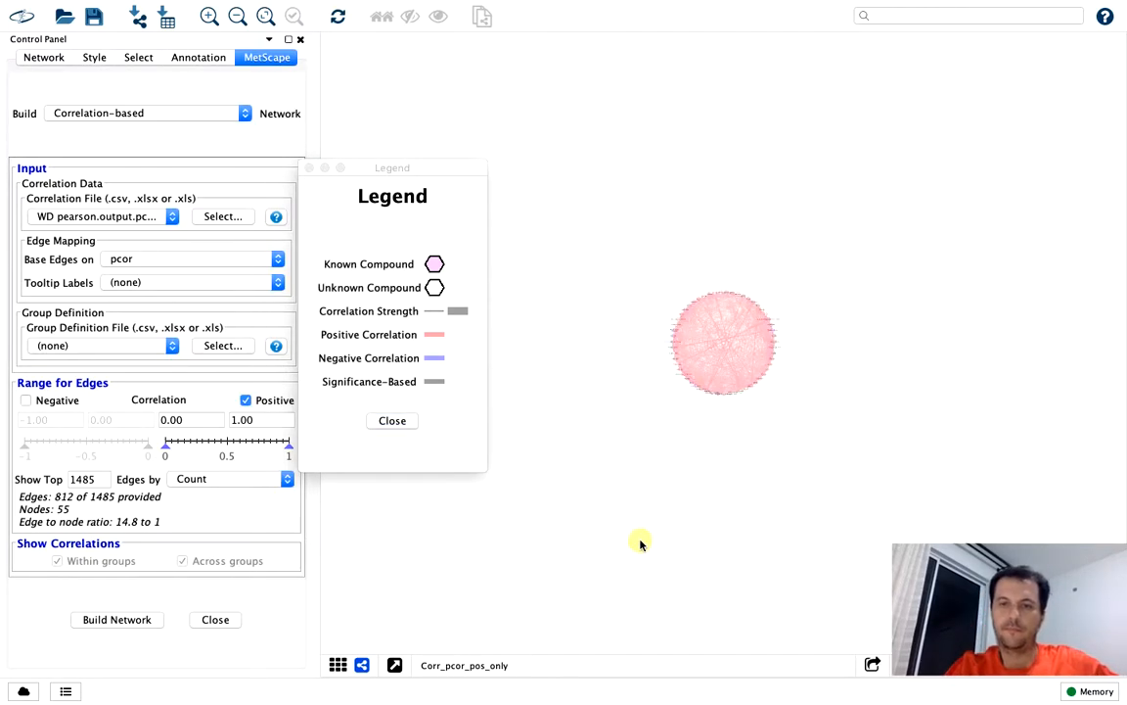
scroll(641, 545, "up", 4)
scroll(641, 545, "down", 5)
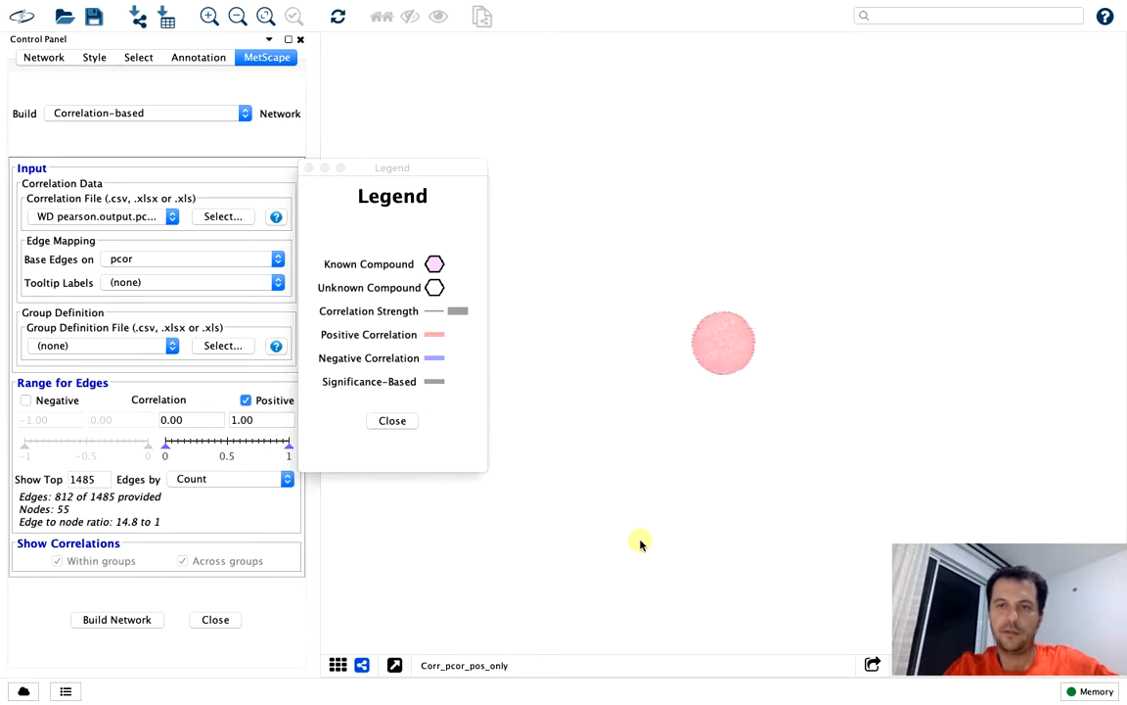
scroll(641, 545, "up", 5)
scroll(641, 545, "down", 3)
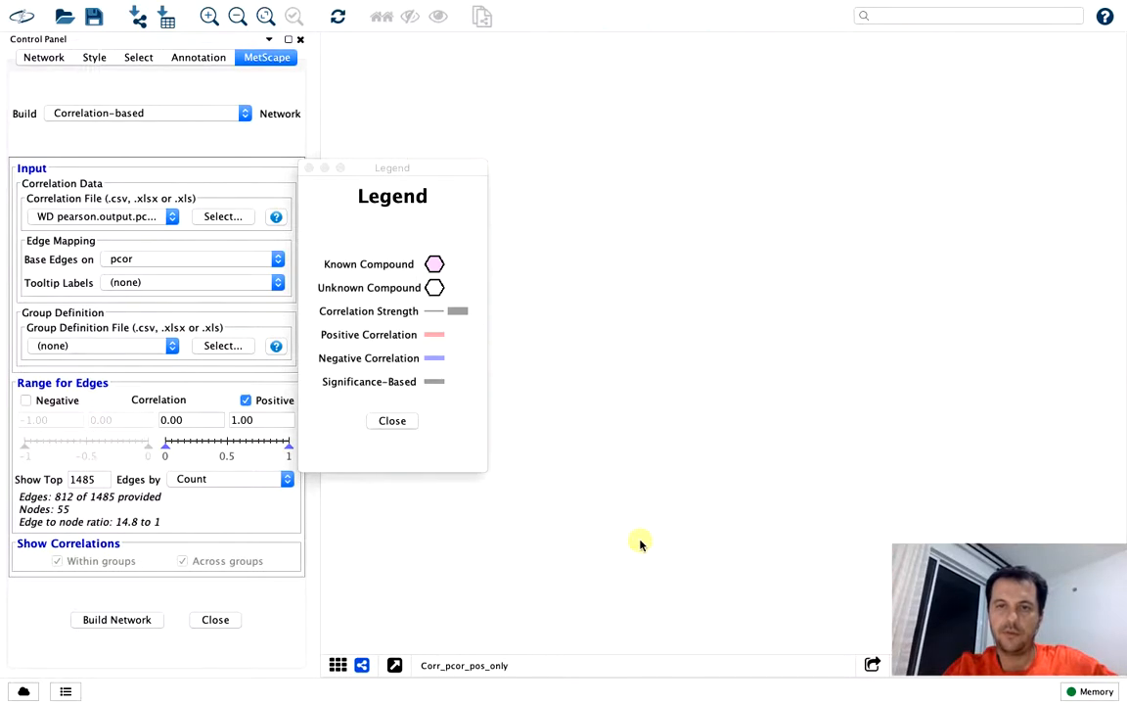
scroll(642, 545, "down", 5)
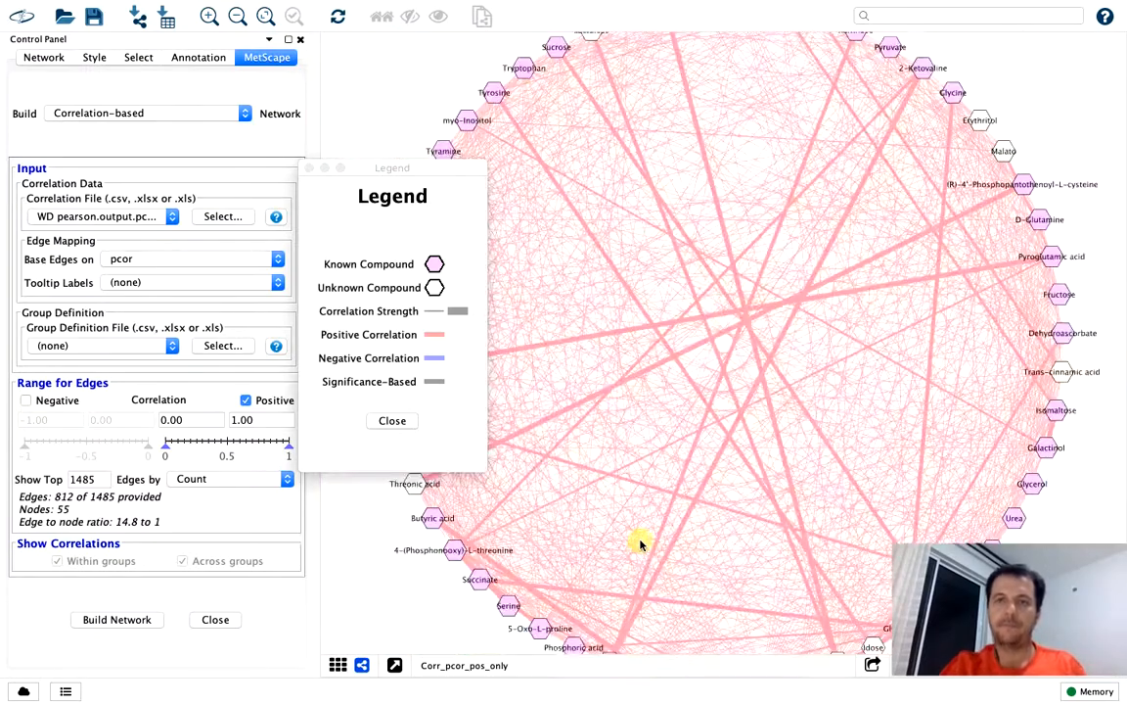
scroll(641, 545, "down", 1)
left_click_drag(519, 577, 527, 575)
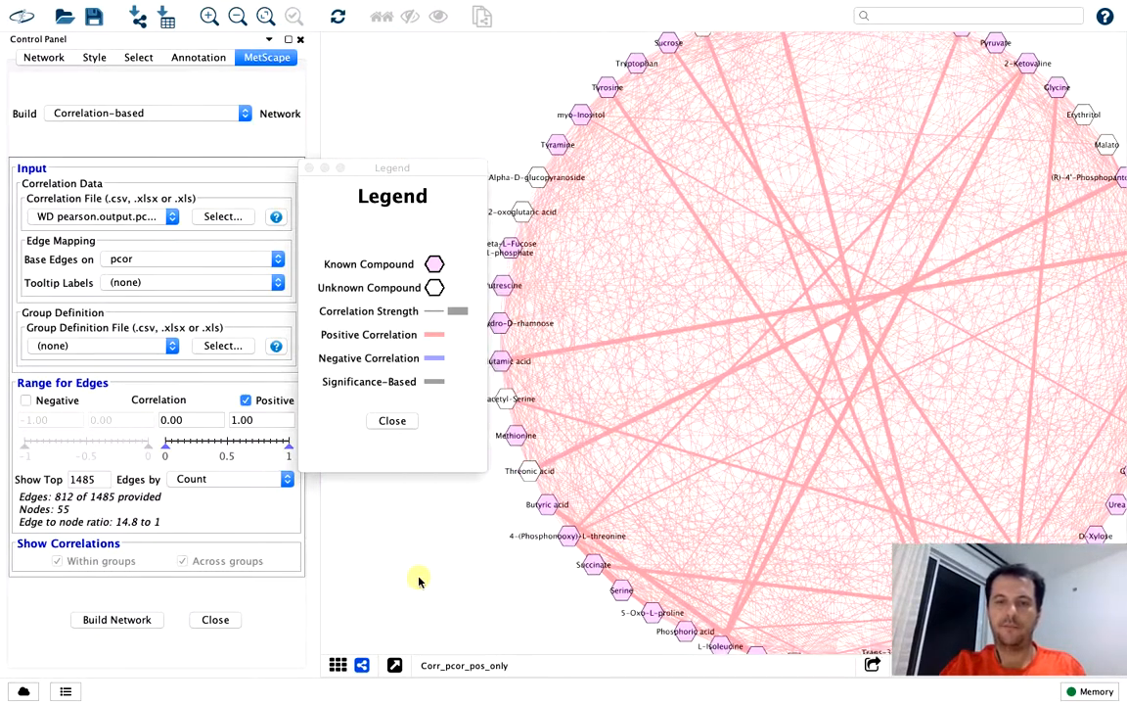
scroll(418, 580, "up", 1)
scroll(419, 580, "up", 1)
left_click_drag(423, 587, 461, 587)
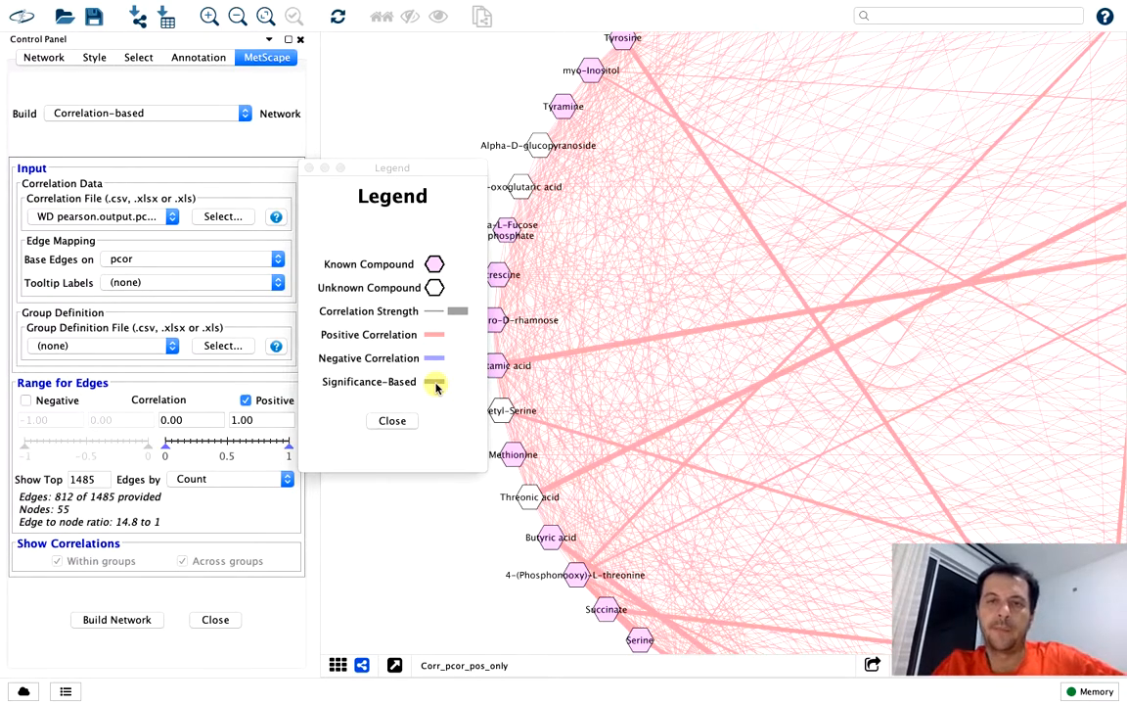
Include negative correlations, set the edge ranges to -1.00 to -0.50 and 0.50 to 1.00, and close the legend
left_click(25, 400)
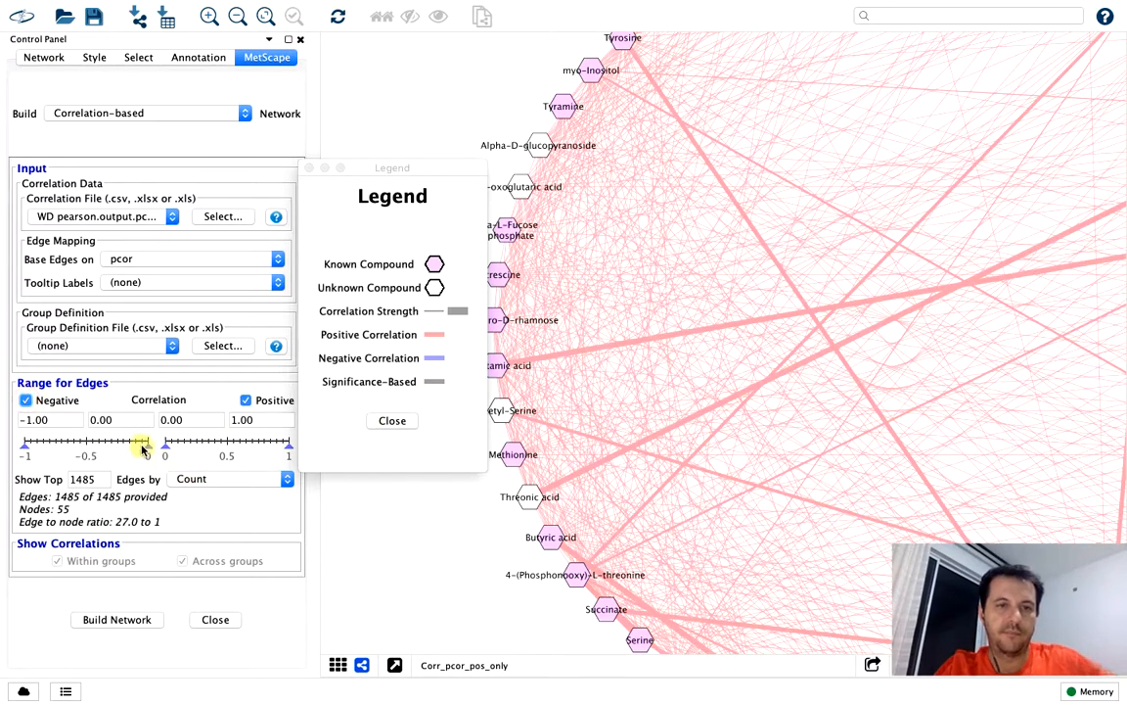
left_click_drag(147, 449, 86, 451)
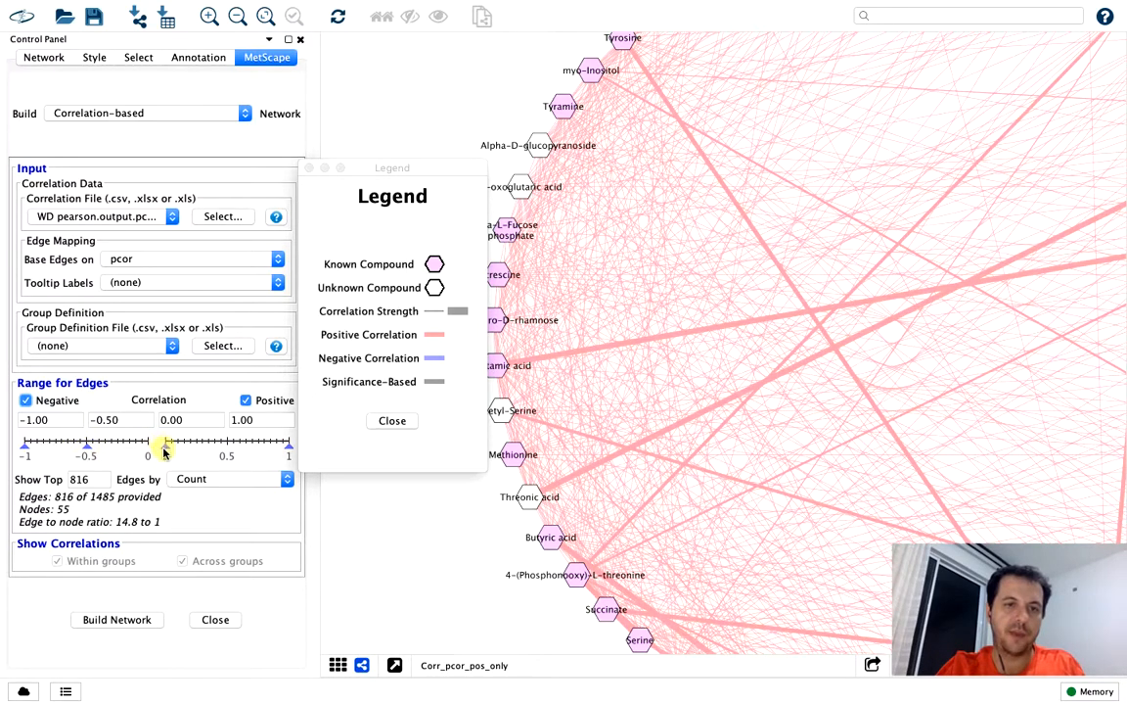
left_click_drag(163, 450, 226, 456)
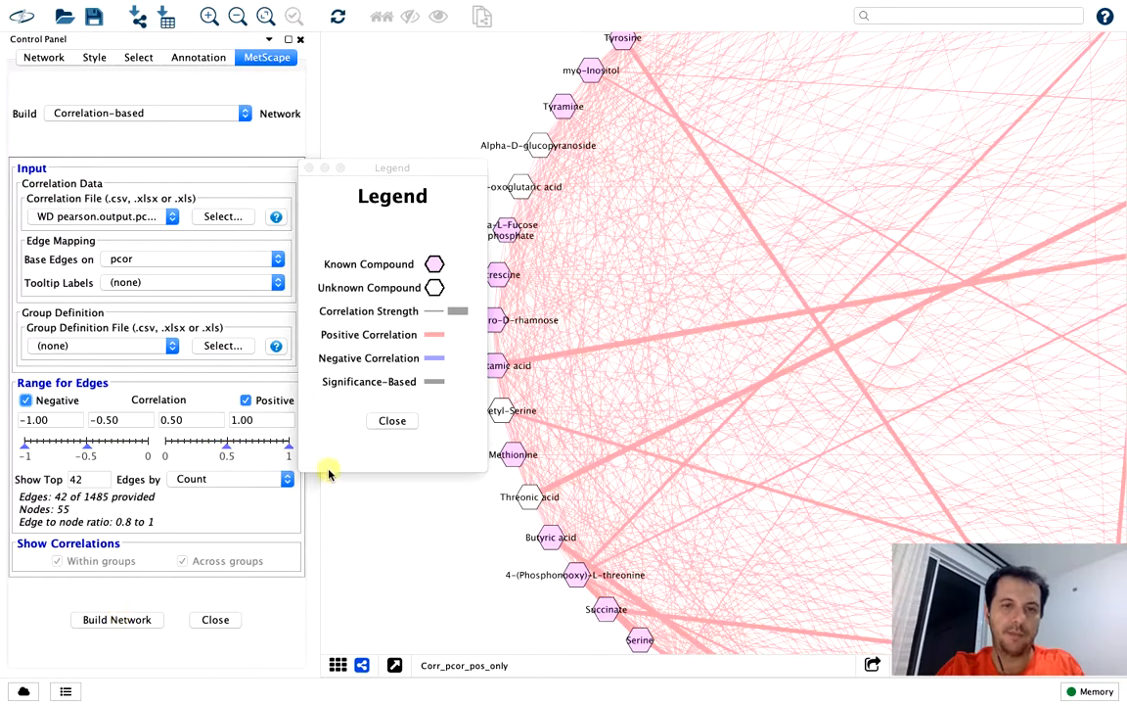
left_click(393, 420)
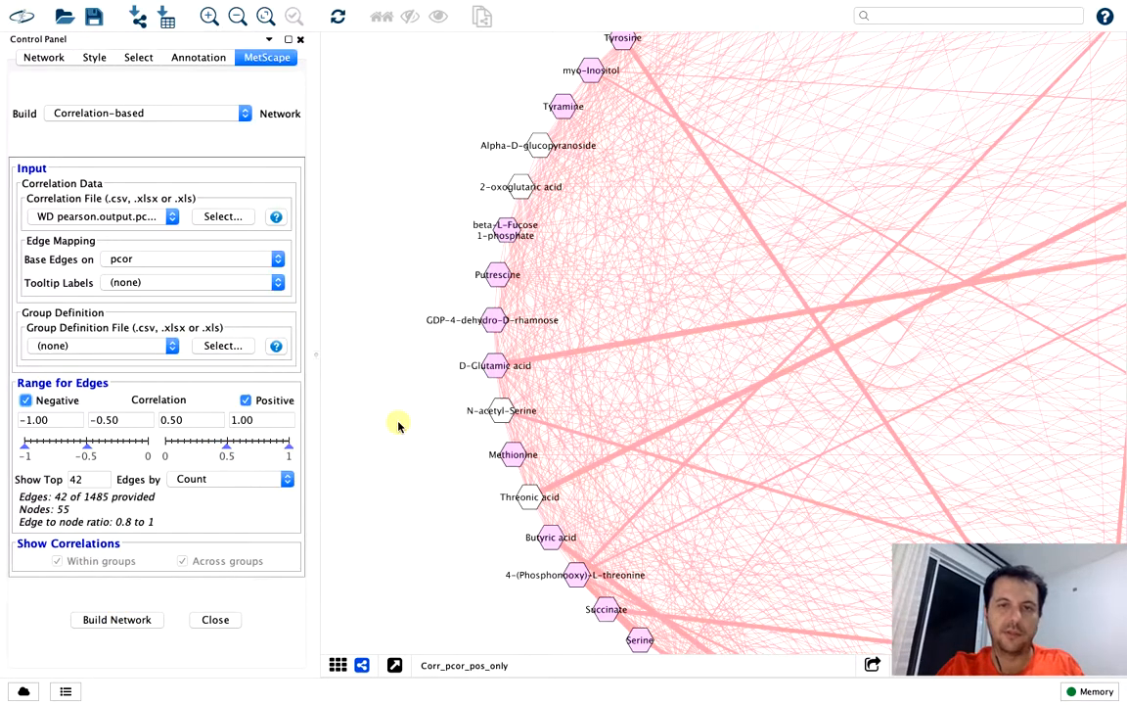
Build the network from the set negative and positive ranges, and hide the network overview and the Table Panel
left_click(142, 620)
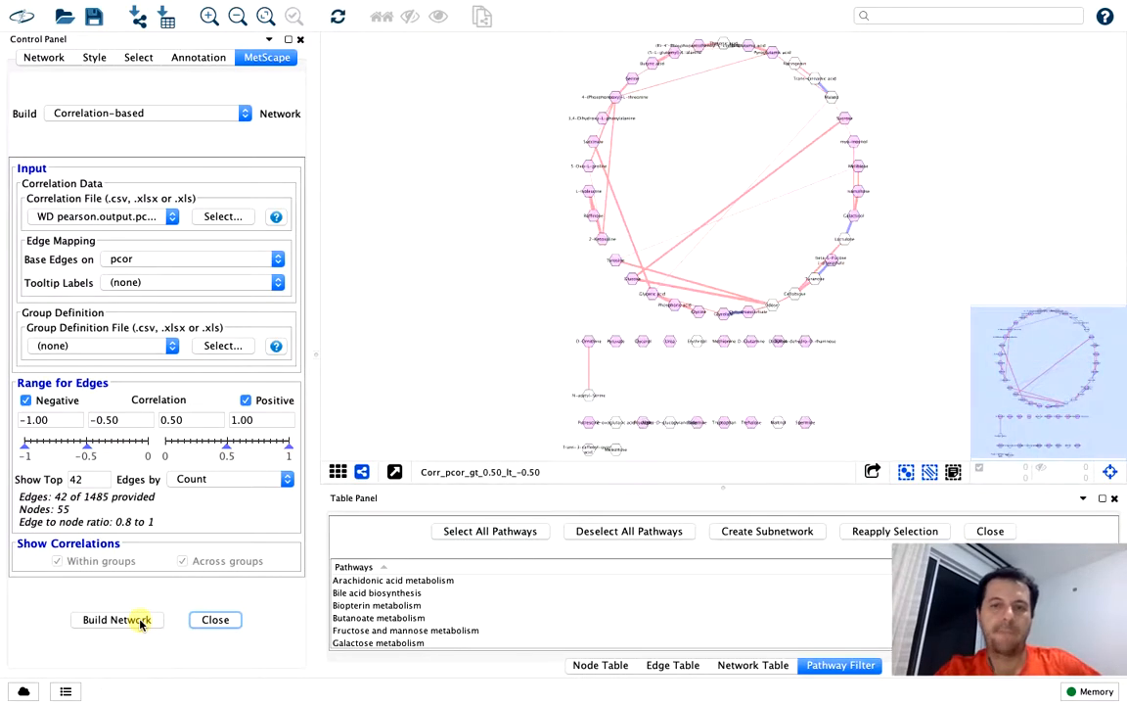
left_click(1109, 473)
left_click(1113, 498)
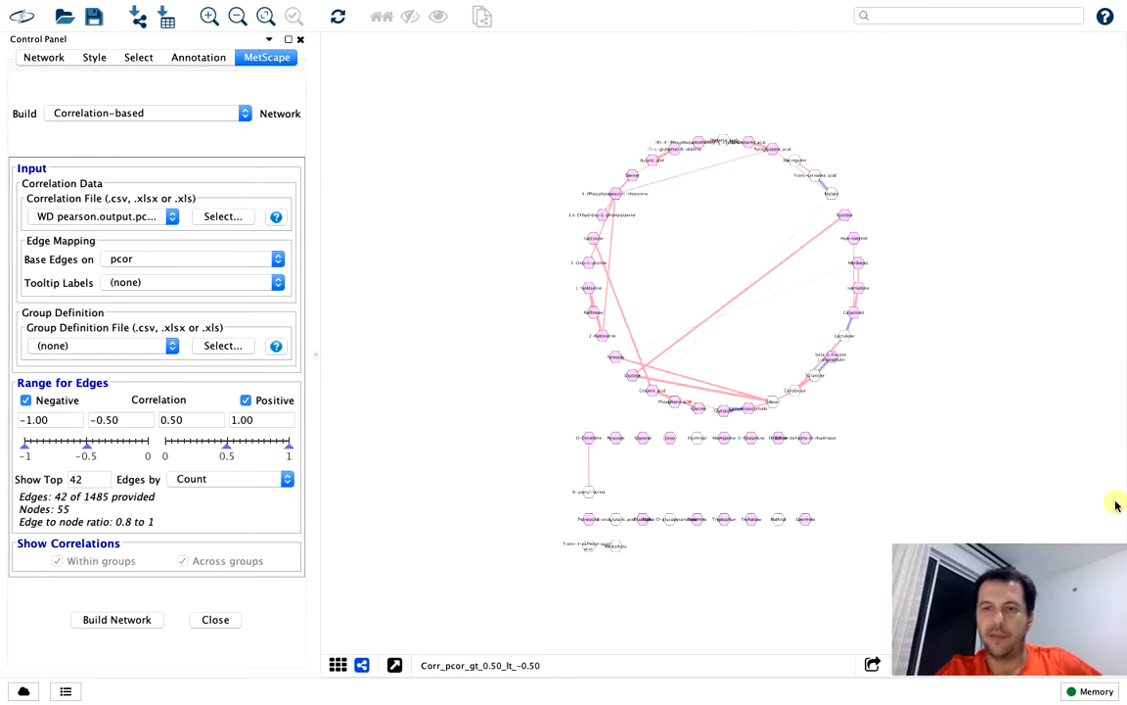
Examine the positive and negative edges around the ring and the metabolites listed outside it in the new network
scroll(898, 410, "up", 5)
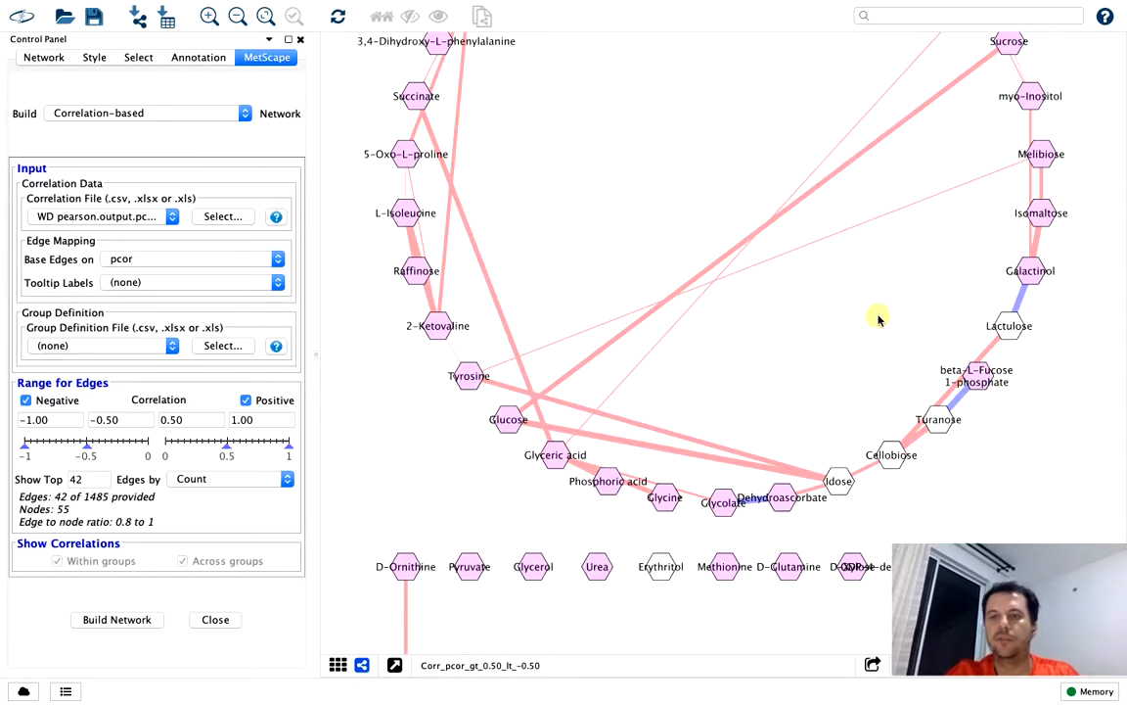
left_click_drag(878, 320, 863, 455)
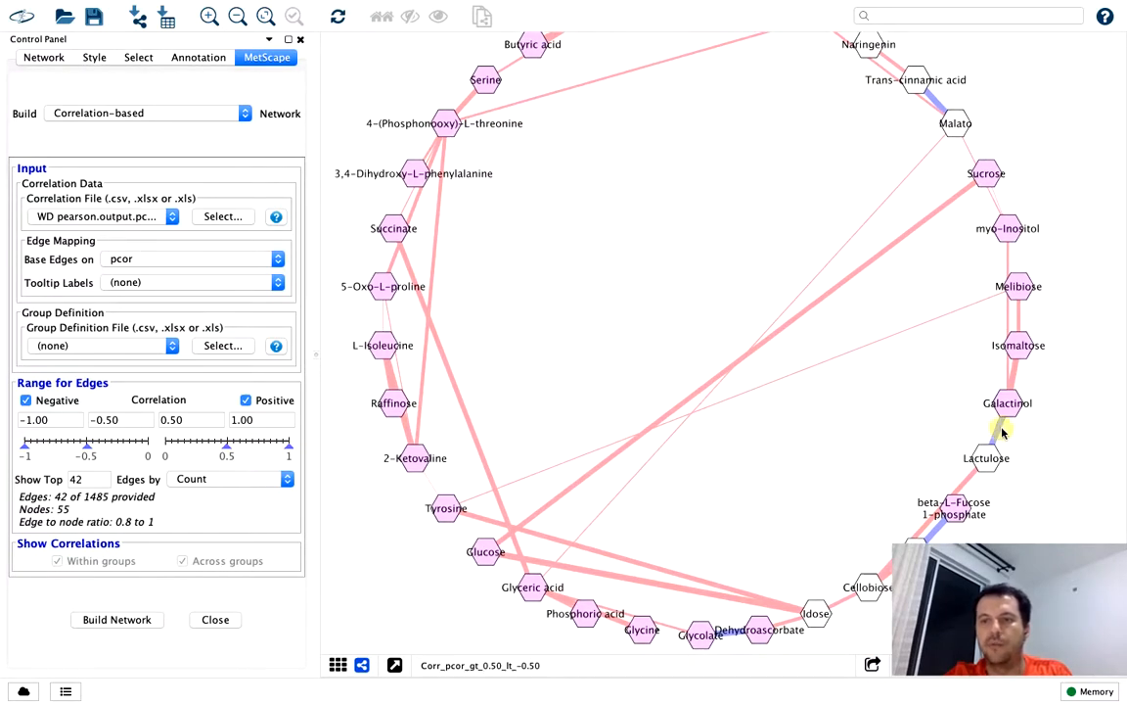
scroll(1025, 453, "up", 10)
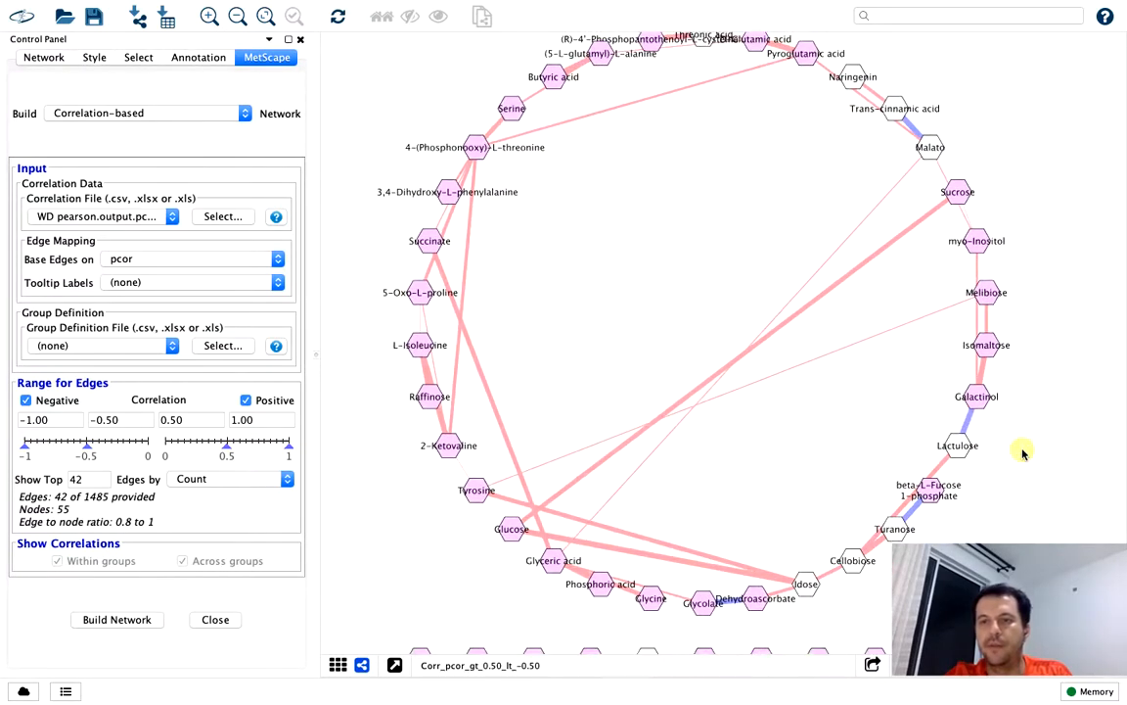
scroll(1023, 453, "up", 3)
left_click_drag(999, 471, 855, 460)
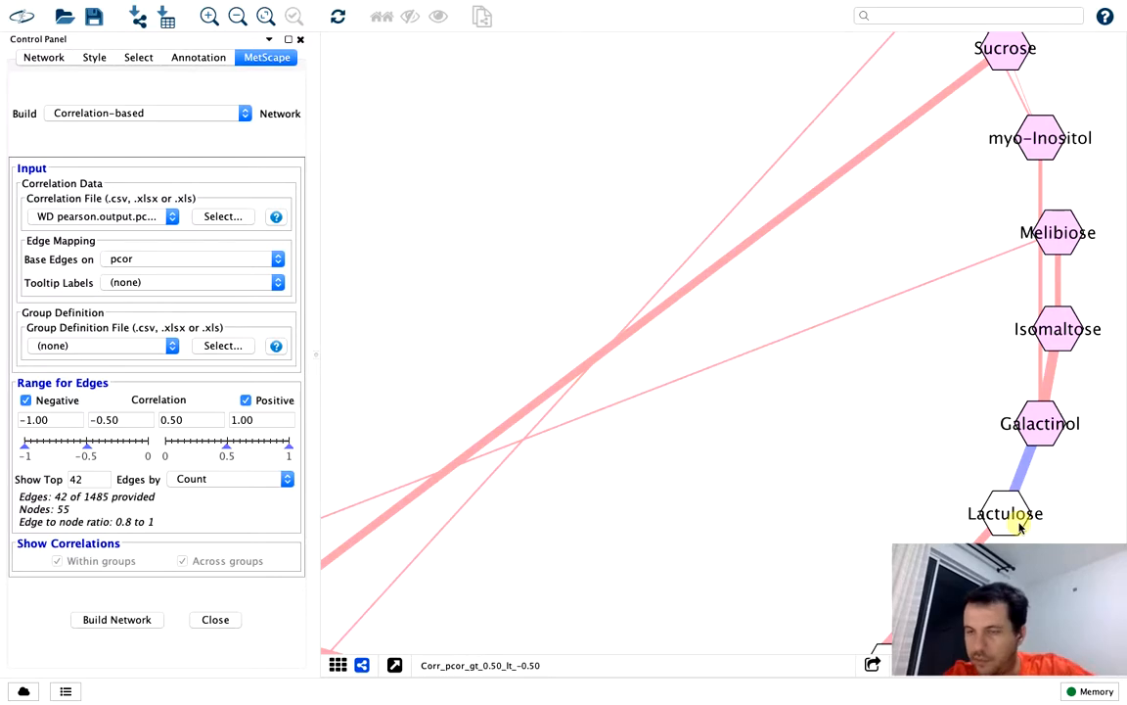
scroll(874, 460, "up", 3)
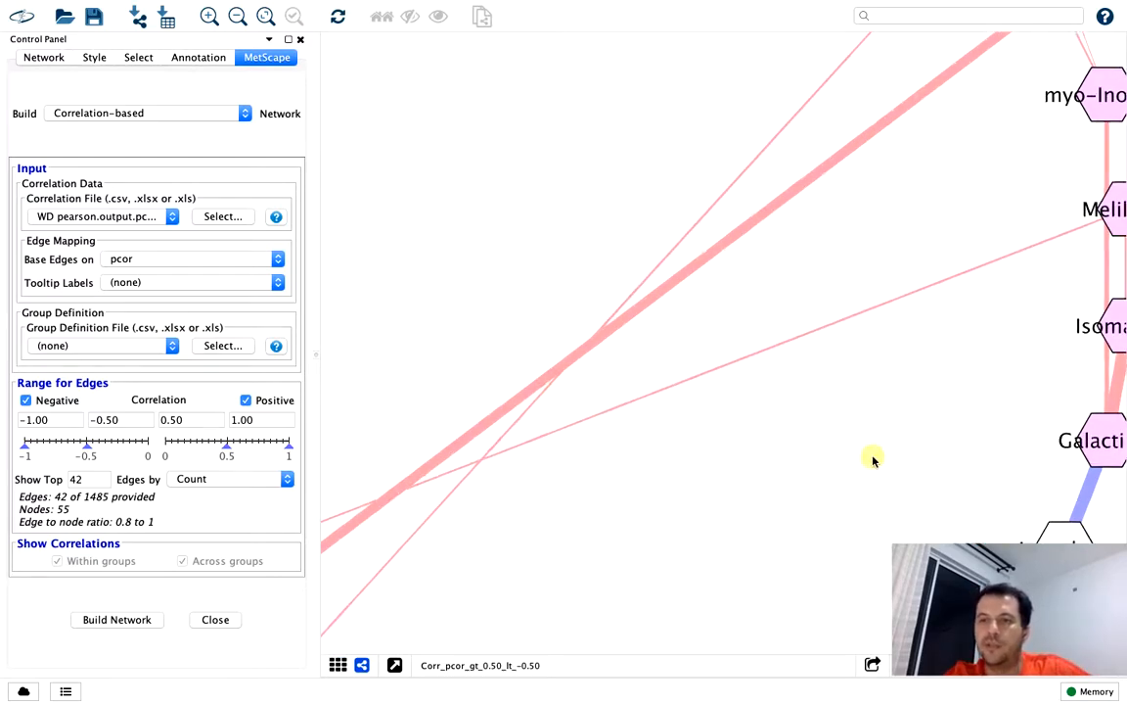
scroll(874, 460, "down", 8)
scroll(874, 460, "down", 2)
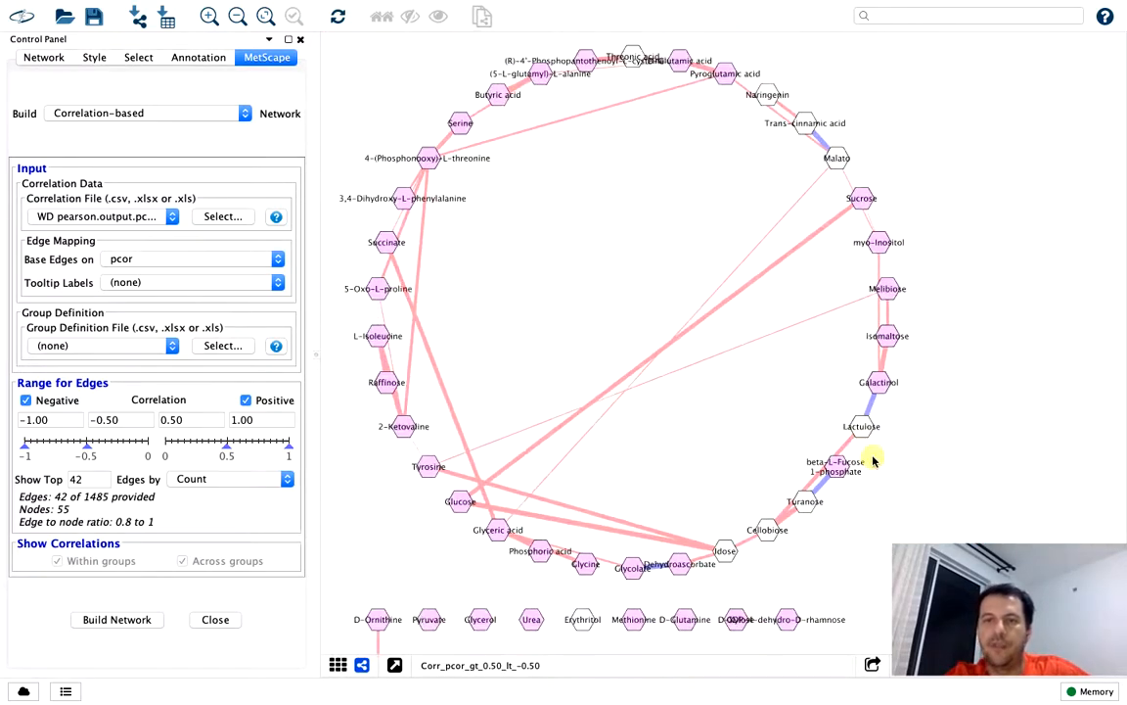
left_click_drag(773, 423, 860, 436)
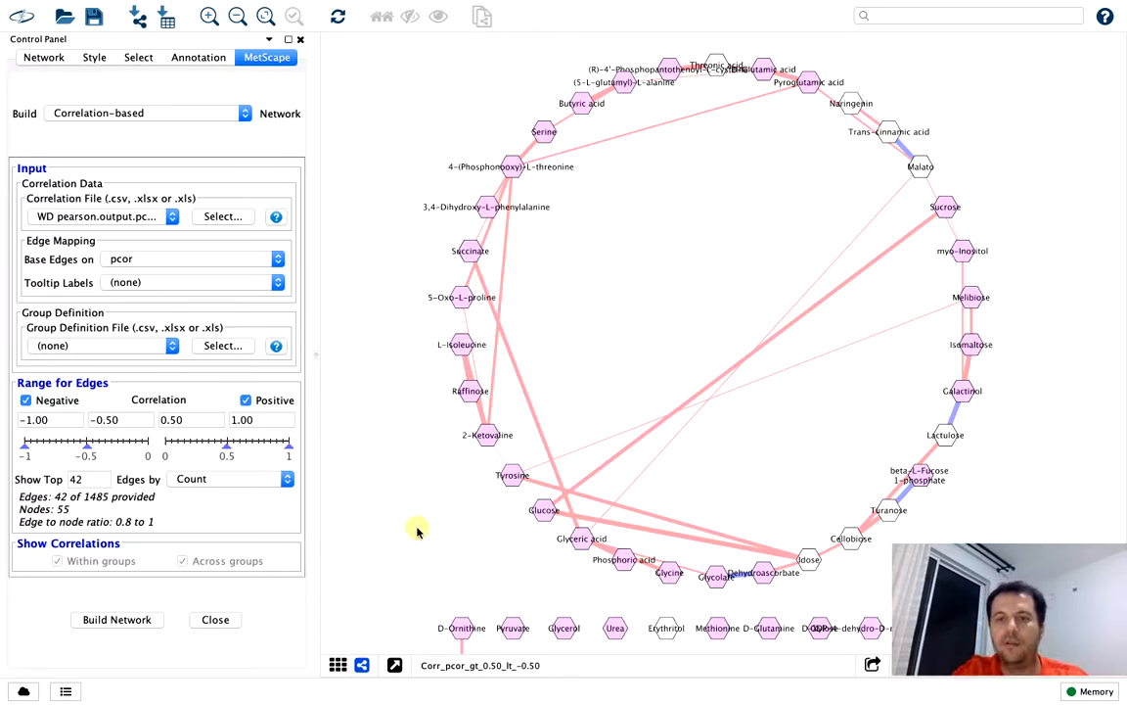
left_click_drag(422, 536, 425, 244)
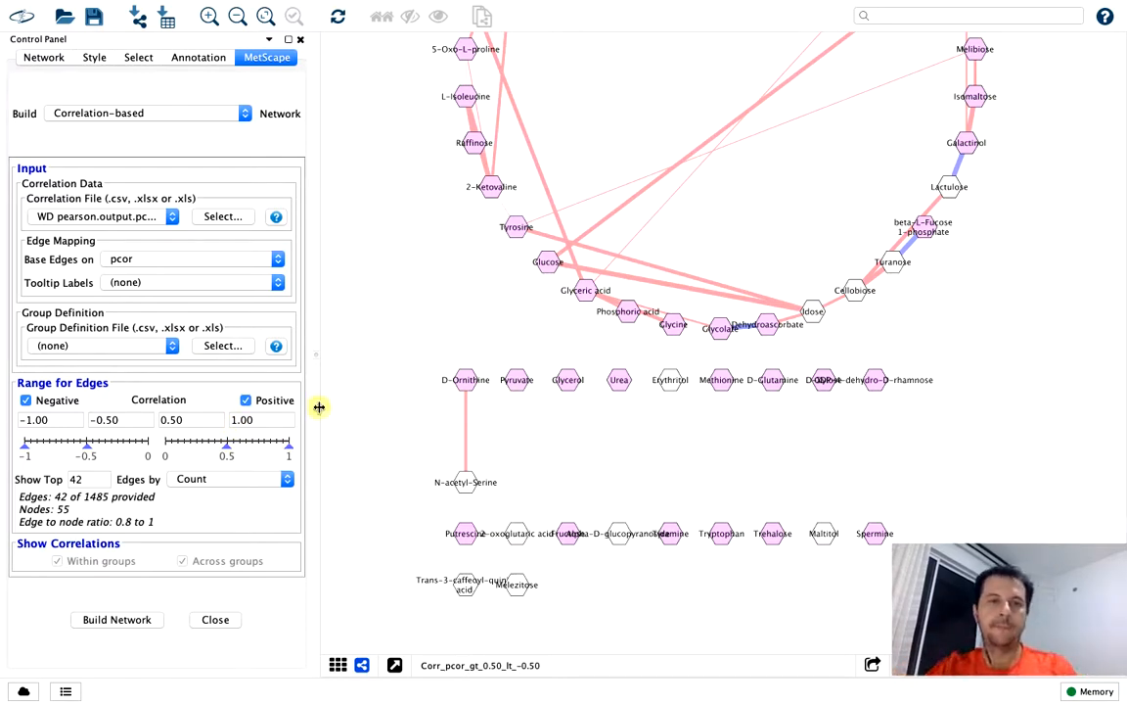
left_click(184, 260)
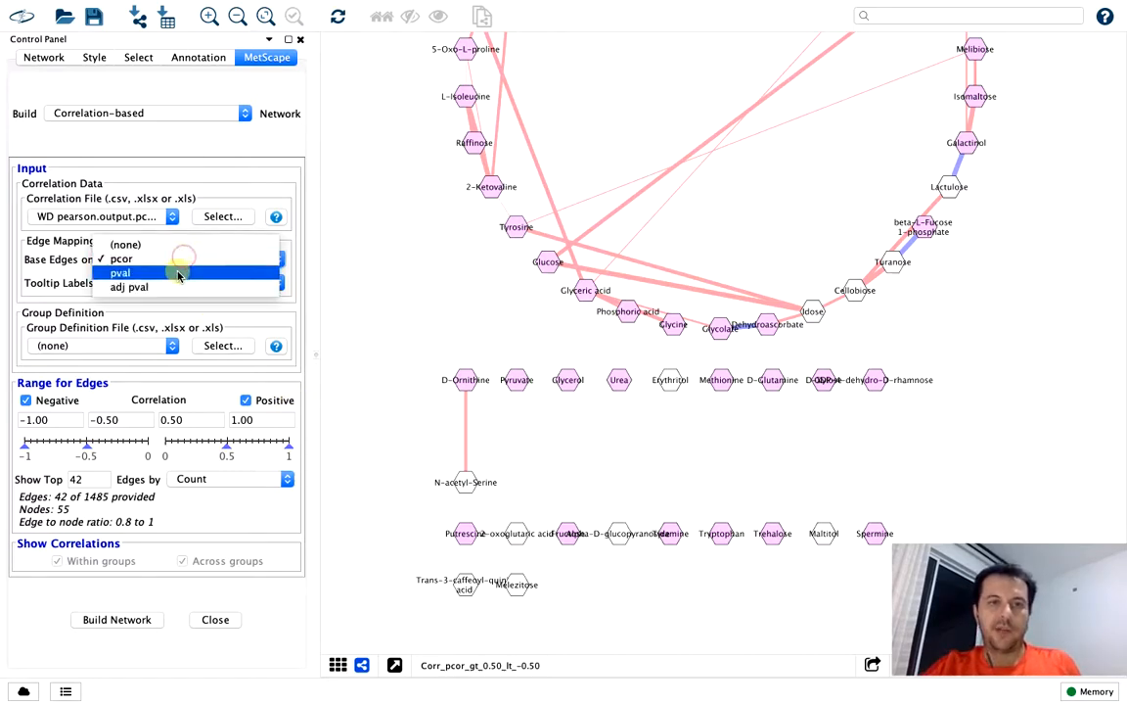
left_click(178, 273)
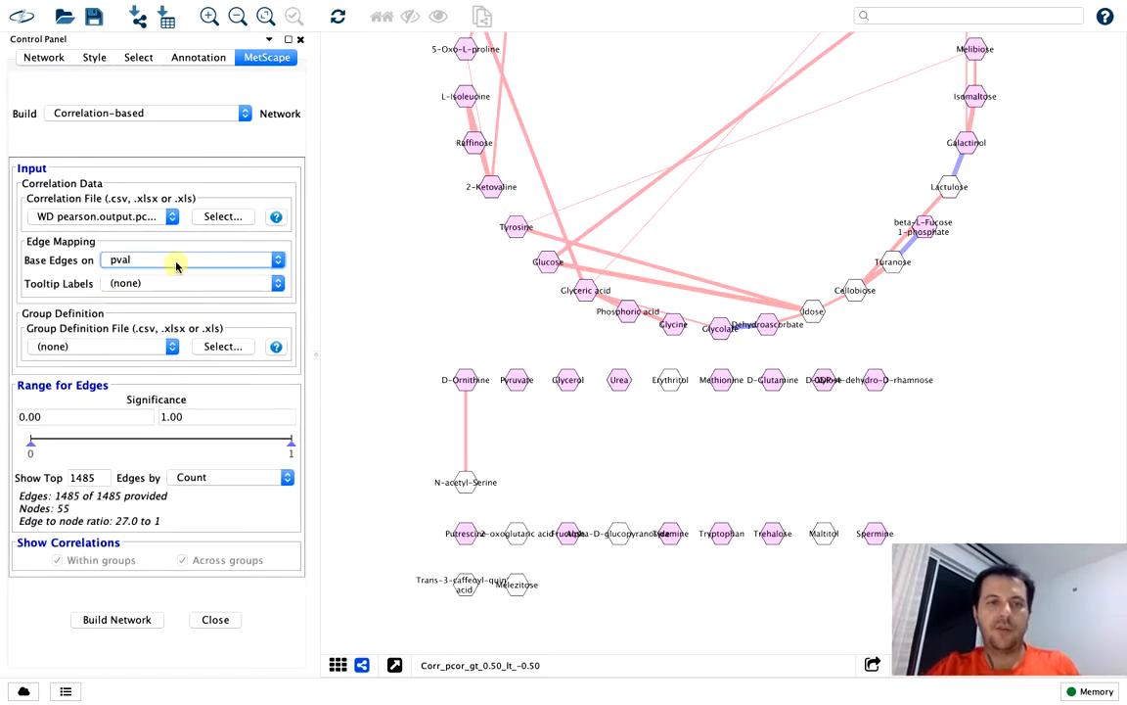
left_click(176, 260)
left_click(176, 247)
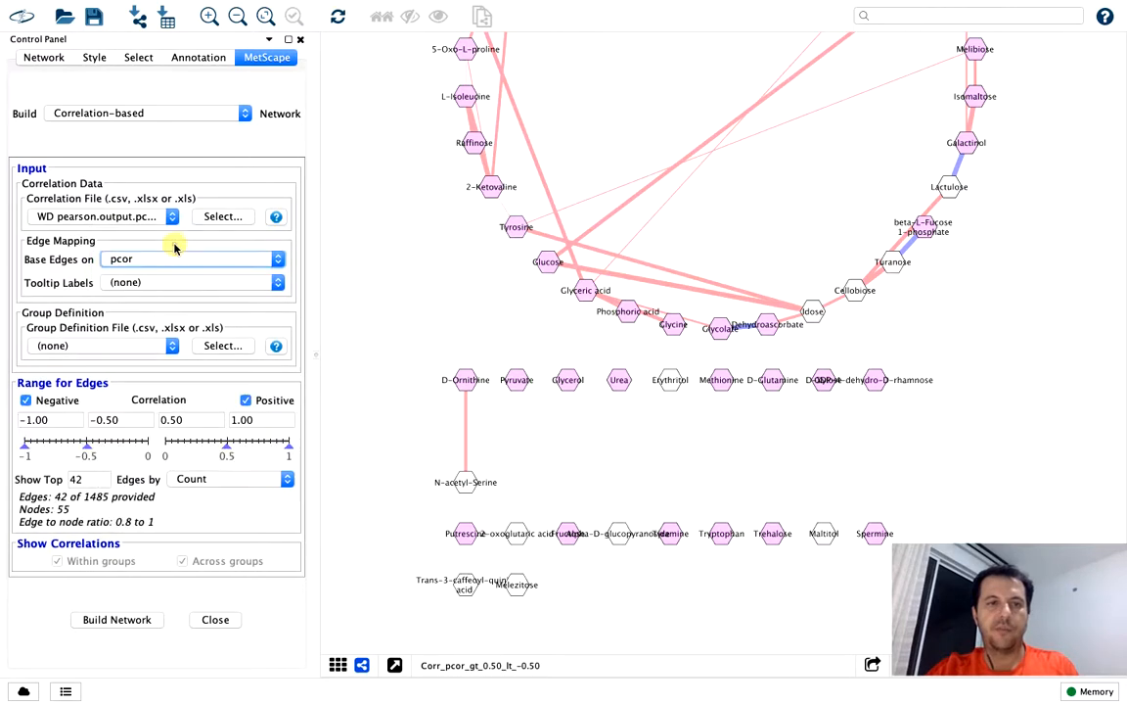
Build a network with edges based on pval over the full 0.00–1.00 significance range, and hide the overview and Table Panel
left_click(172, 261)
left_click(167, 273)
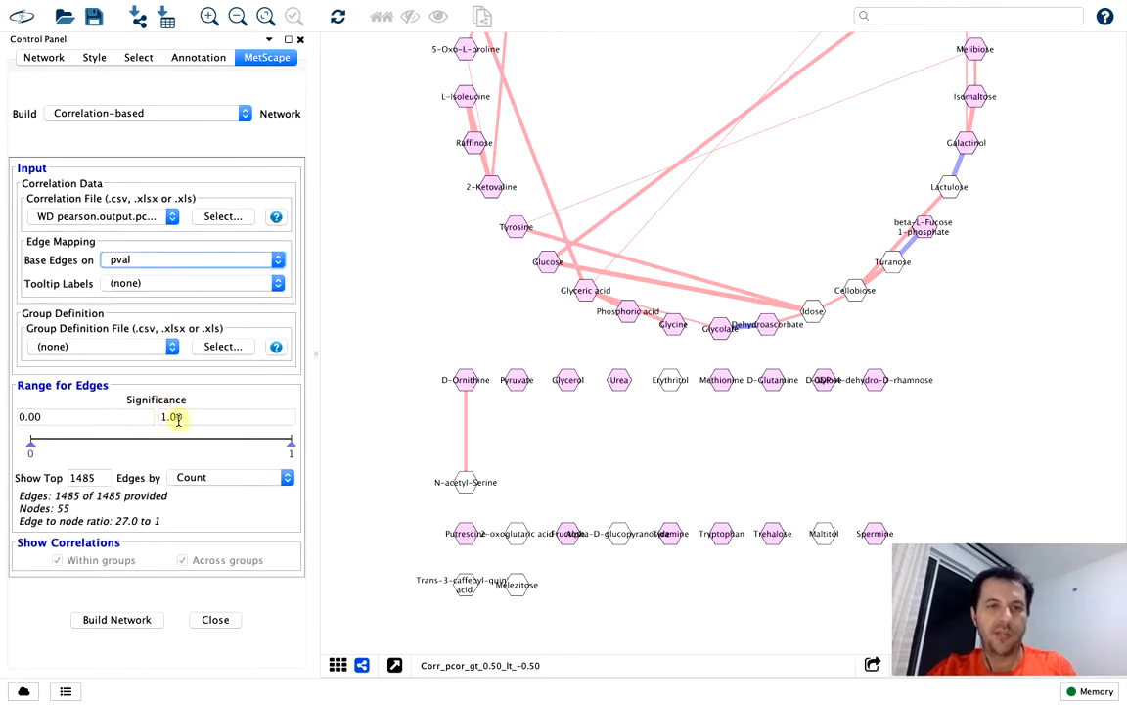
left_click(127, 620)
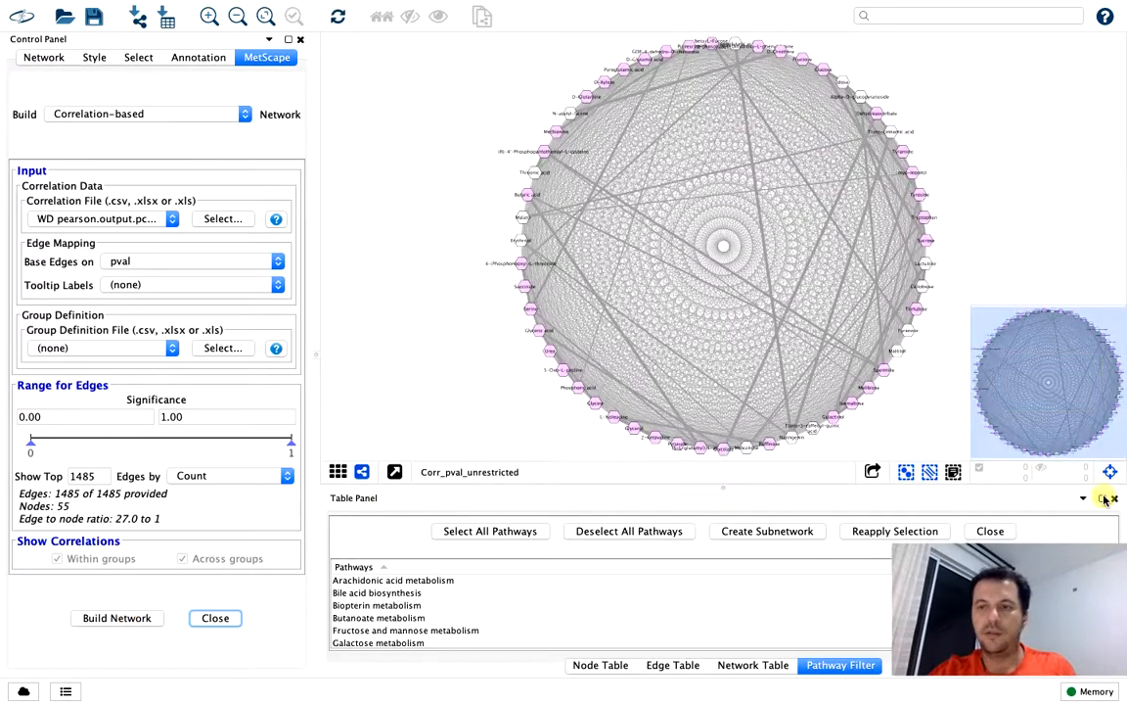
left_click(1112, 475)
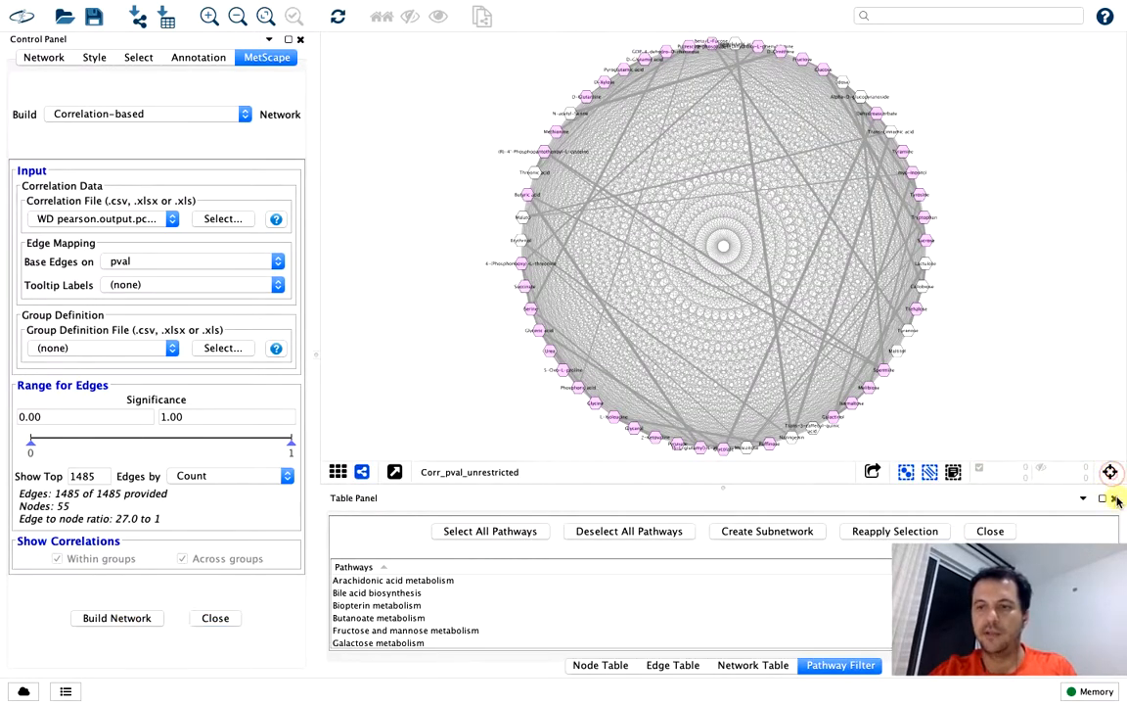
left_click(1116, 499)
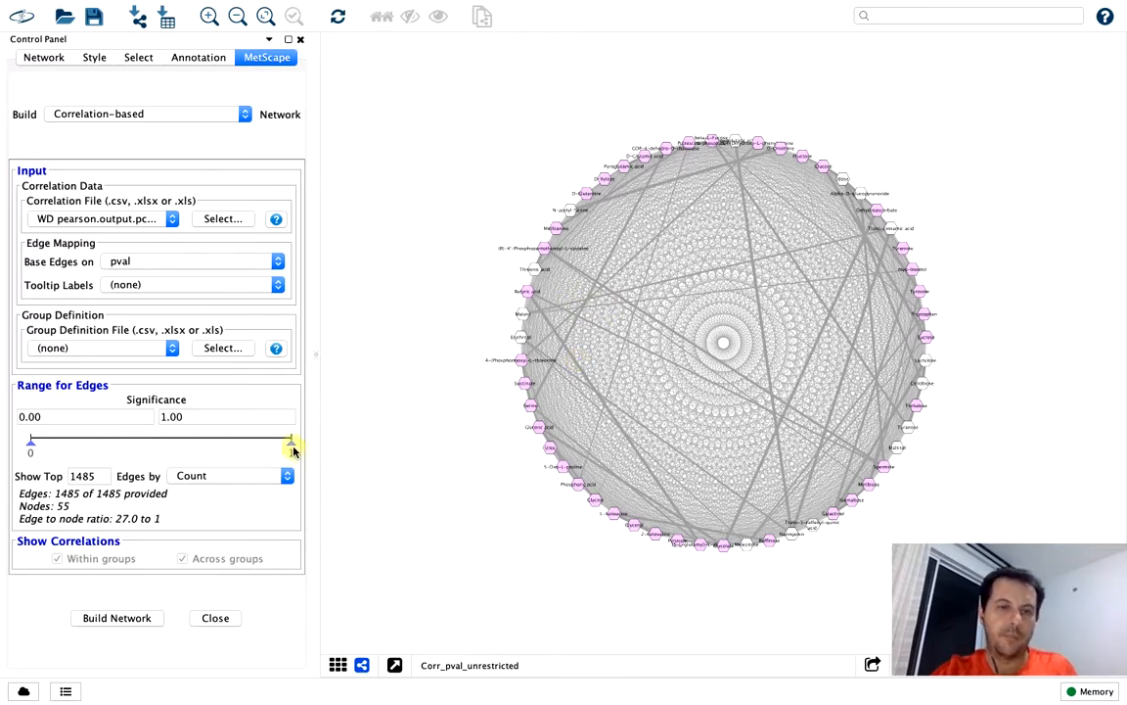
Build another pval network with significance limited to 0.00–0.05, and hide the overview and Table Panel
left_click_drag(292, 447, 134, 449)
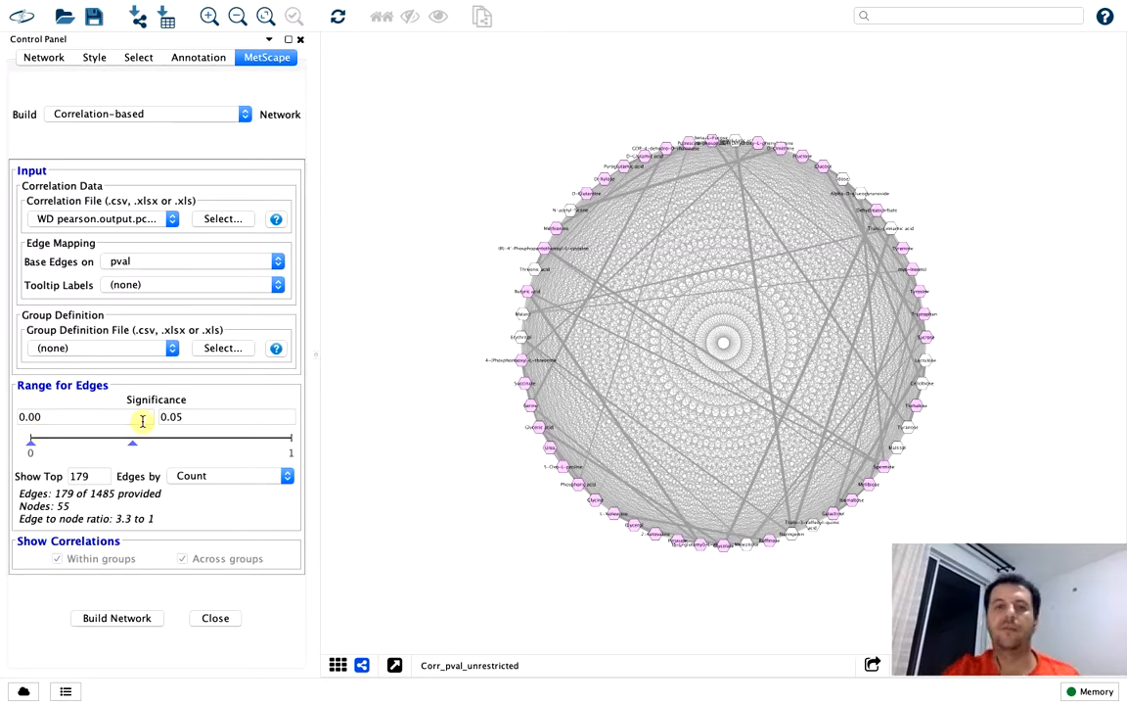
left_click(117, 618)
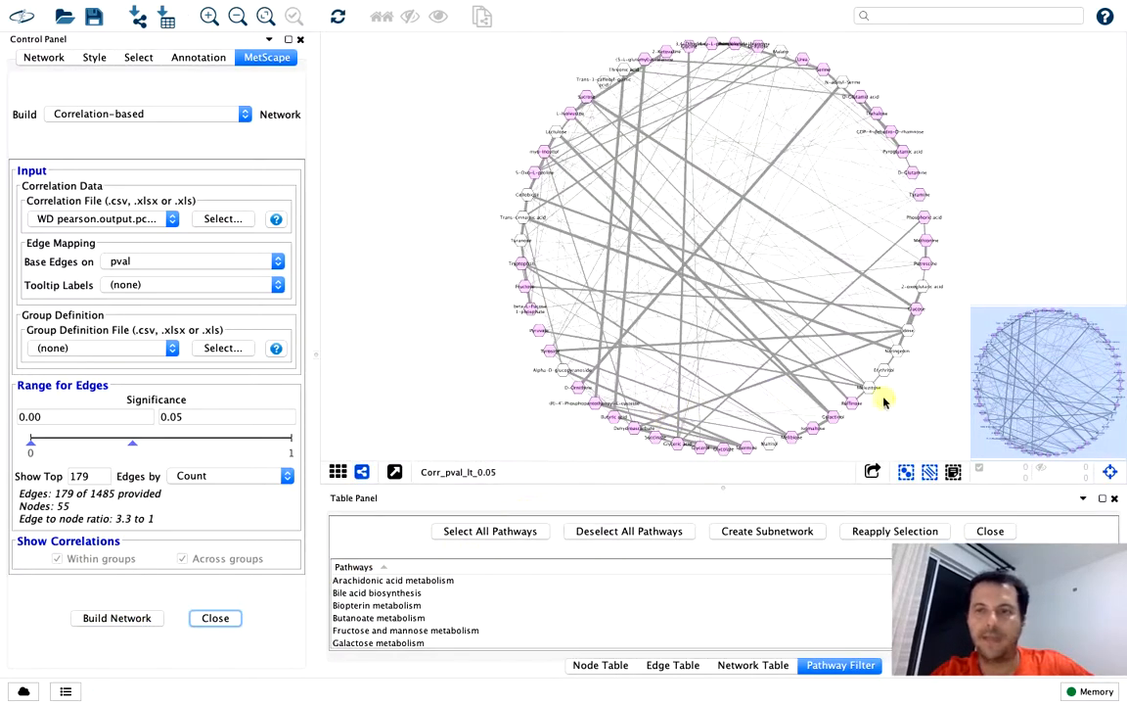
left_click(1109, 470)
left_click(1115, 500)
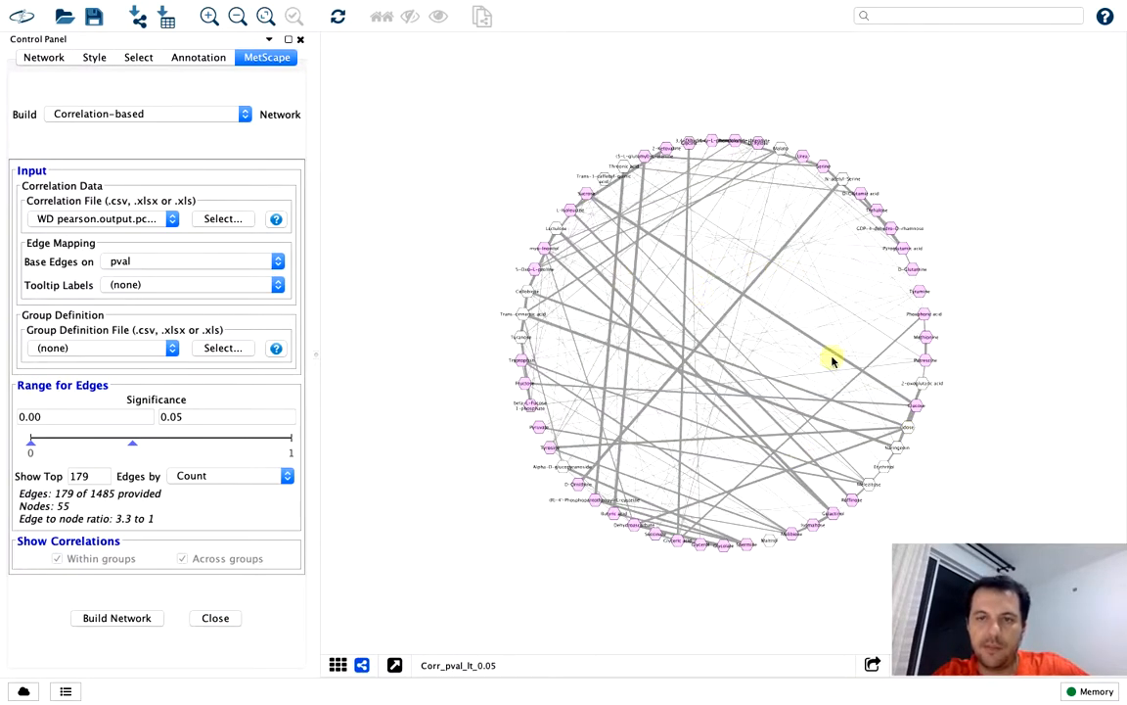
Build a pval network with significance limited to 0.00–0.20, and hide the network overview and Table Panel
scroll(895, 473, "up", 5)
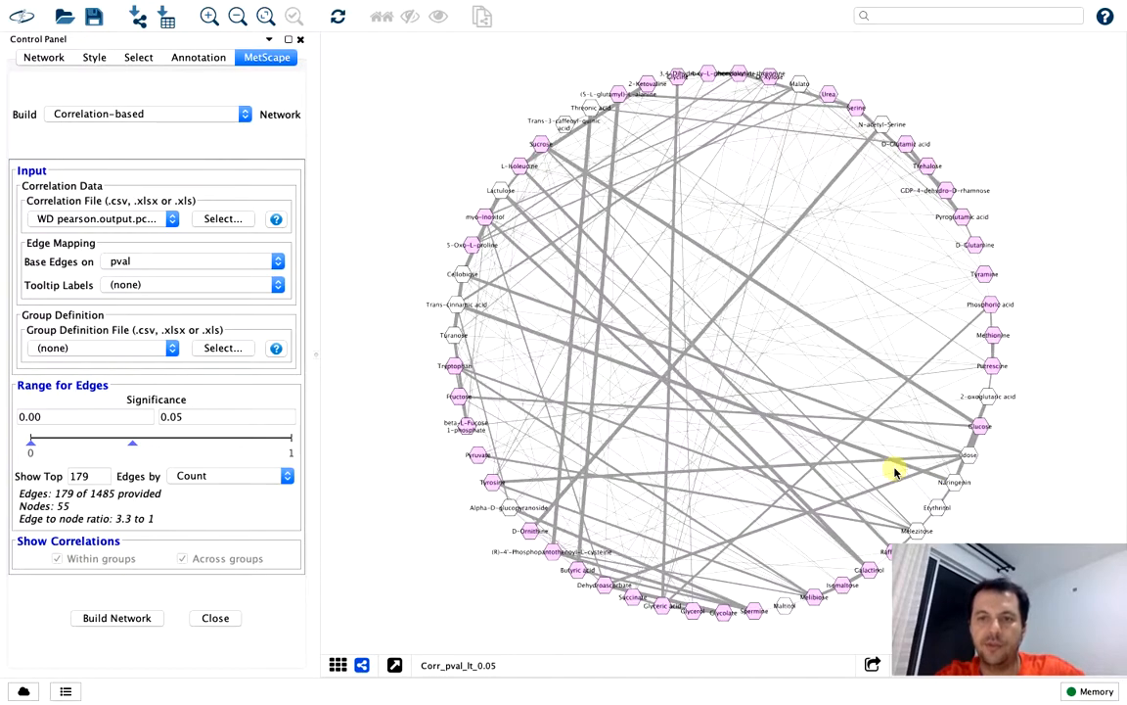
scroll(894, 473, "down", 4)
scroll(895, 473, "up", 1)
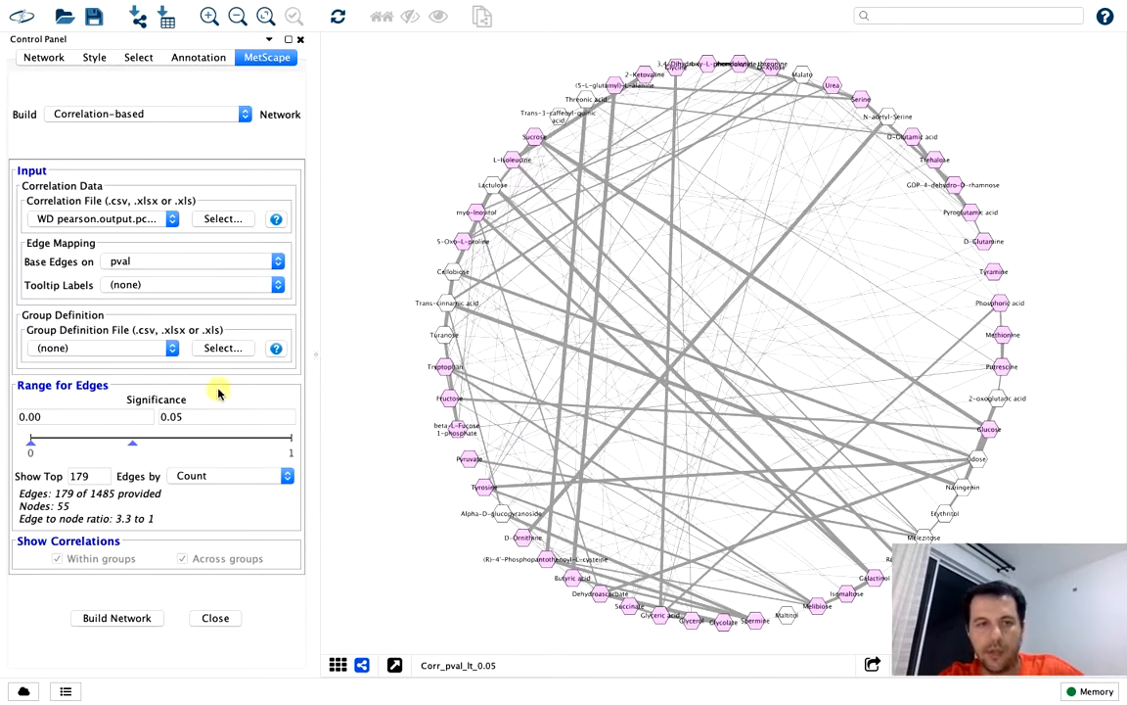
left_click(193, 415)
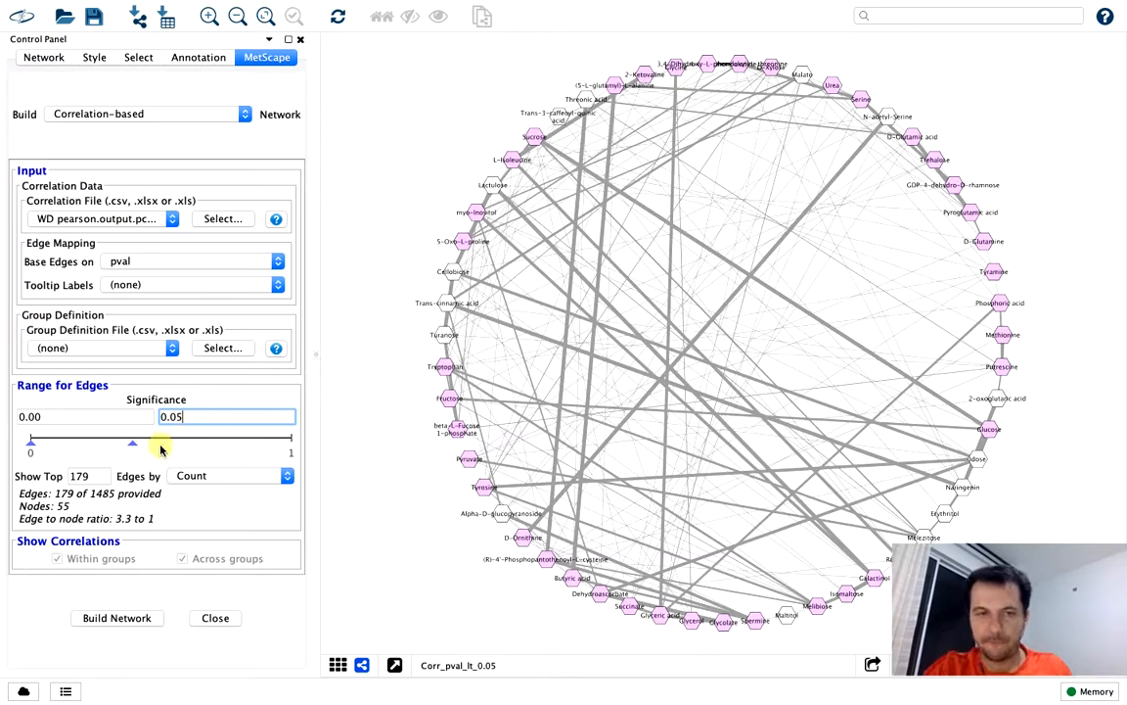
left_click_drag(133, 446, 153, 447)
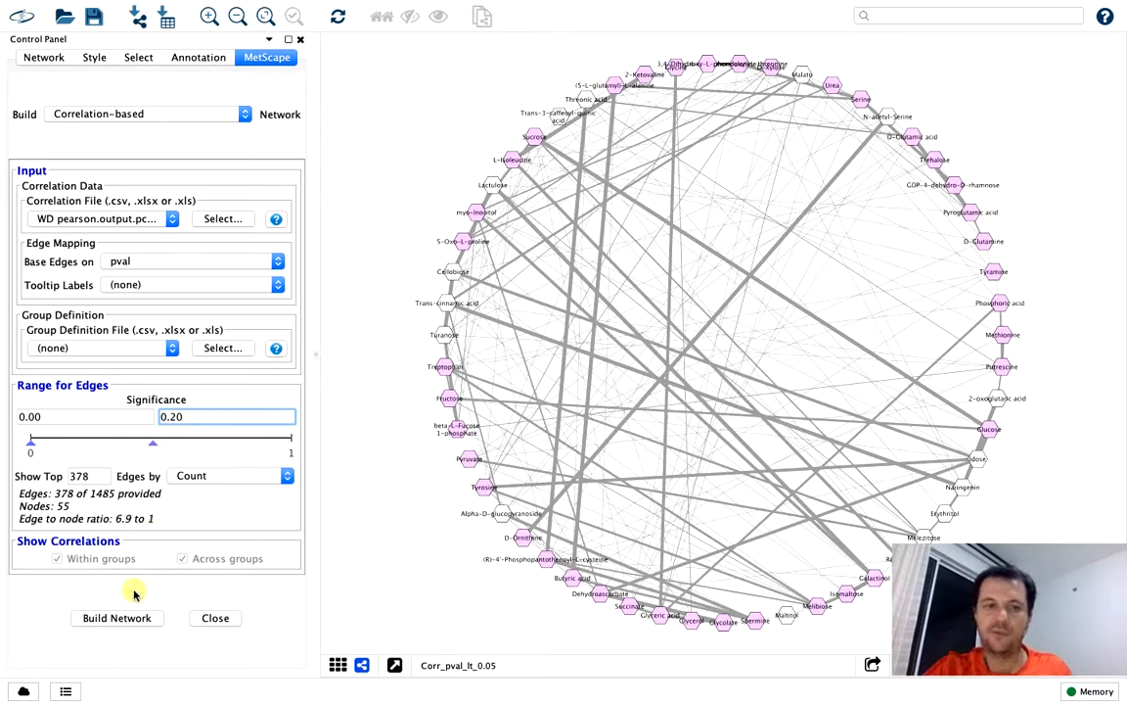
left_click(125, 617)
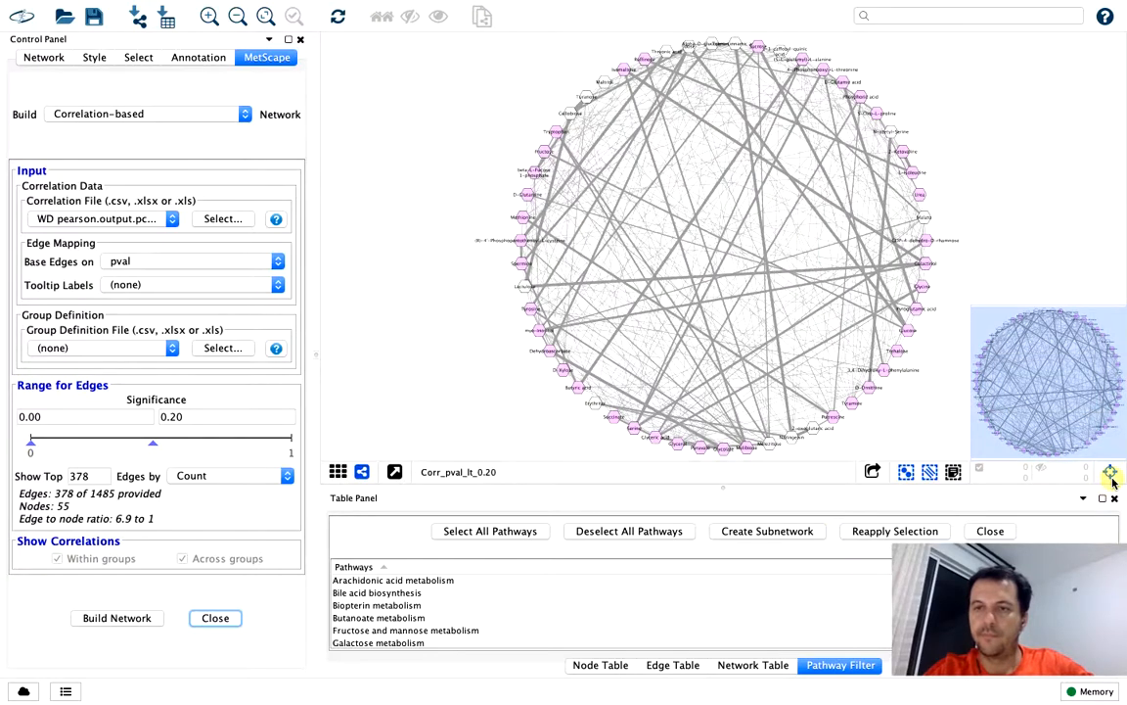
left_click(1114, 498)
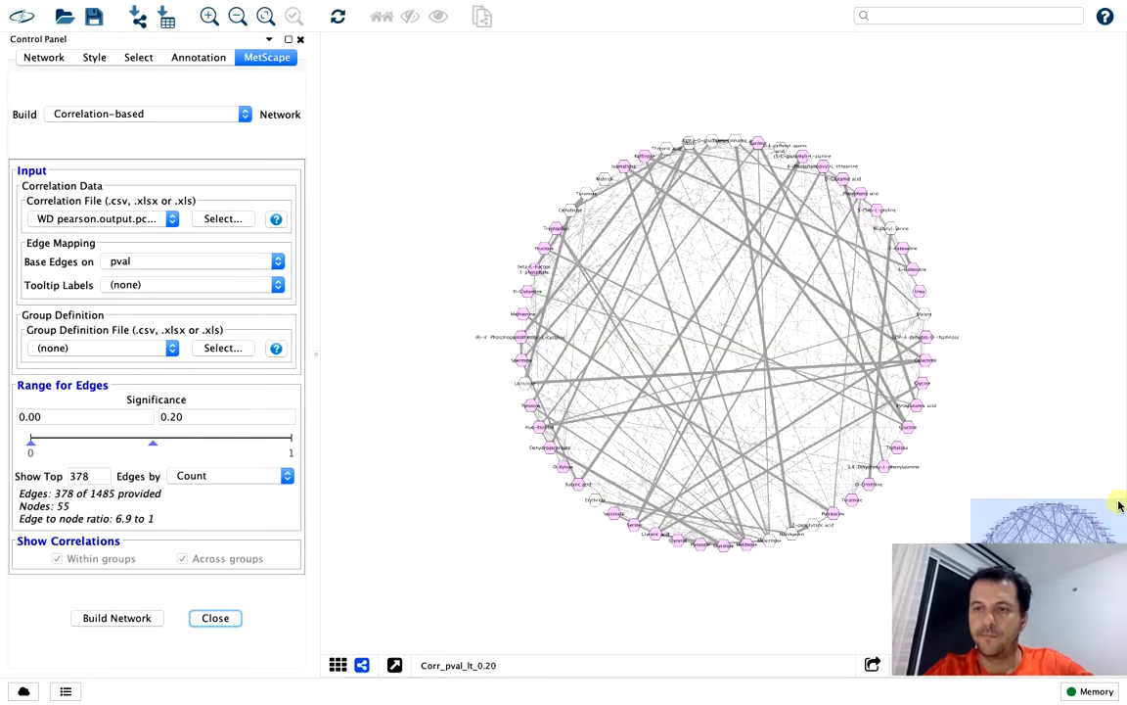
left_click(1114, 664)
Build a pval network with significance widened to 0.00–0.66, and hide the network overview and Table Panel
scroll(887, 379, "down", 1)
scroll(888, 379, "down", 4)
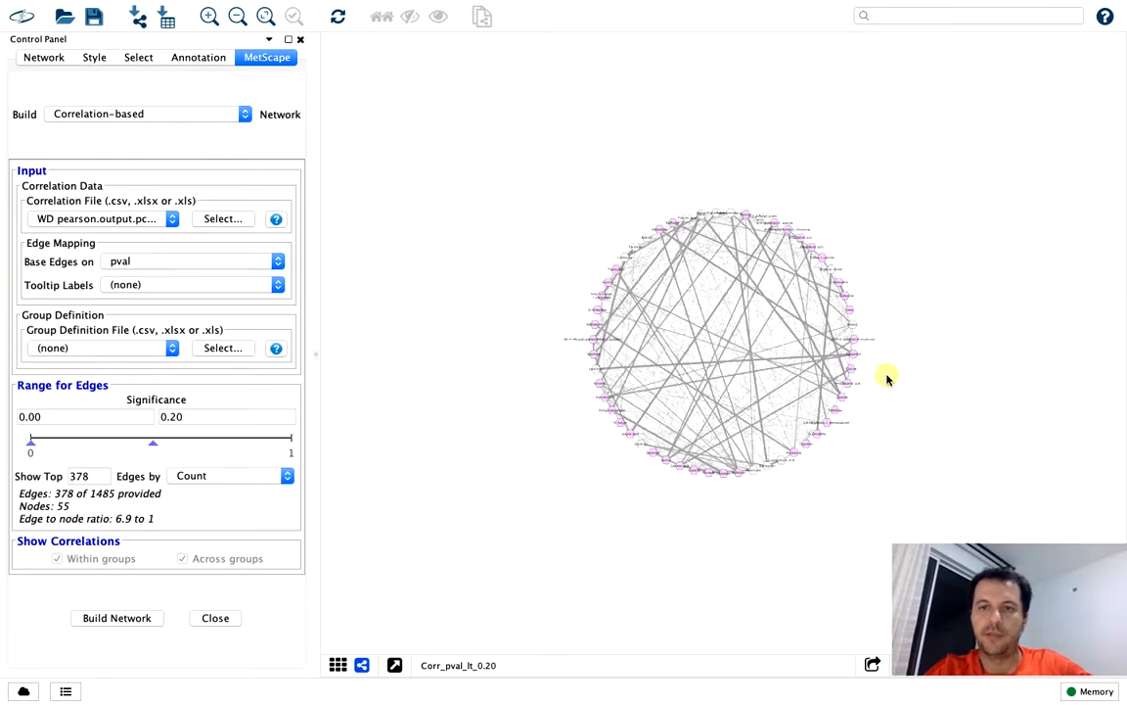
scroll(888, 379, "up", 8)
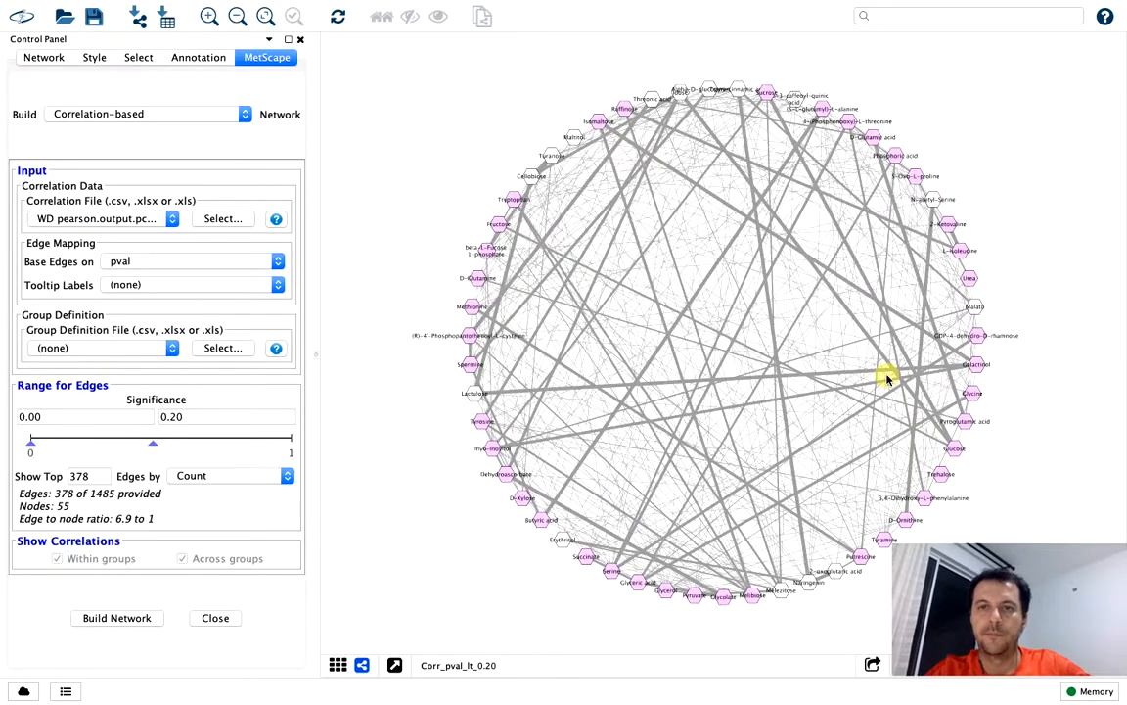
scroll(887, 379, "up", 3)
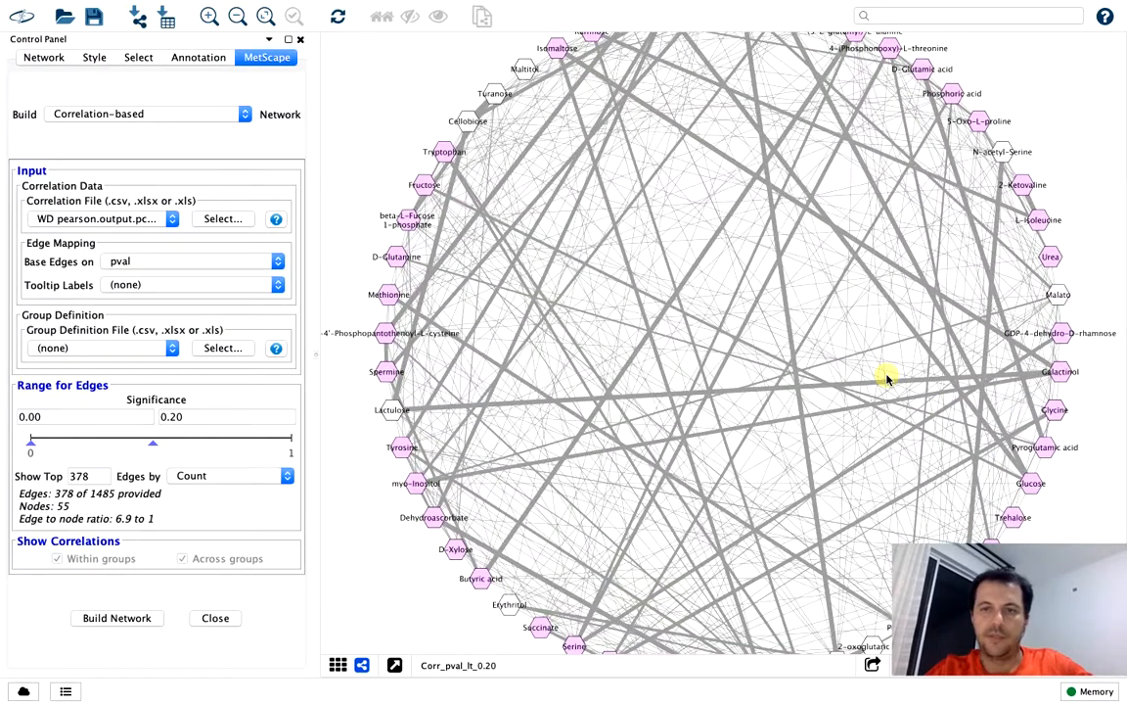
scroll(888, 379, "down", 5)
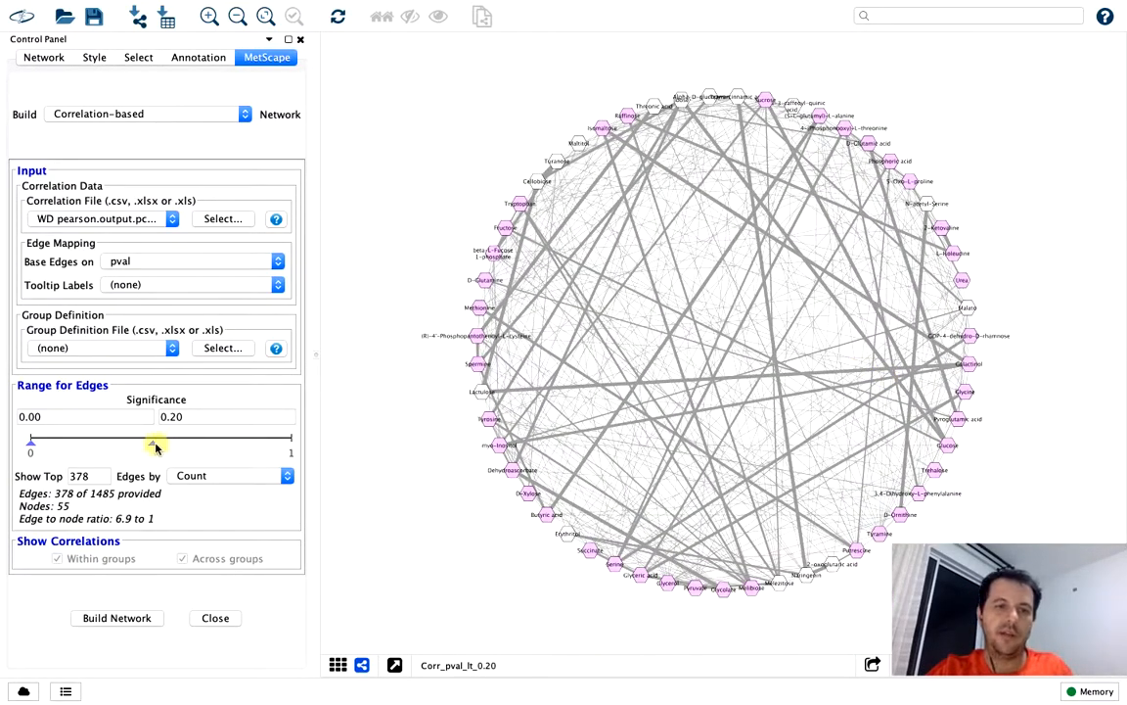
left_click_drag(151, 446, 230, 448)
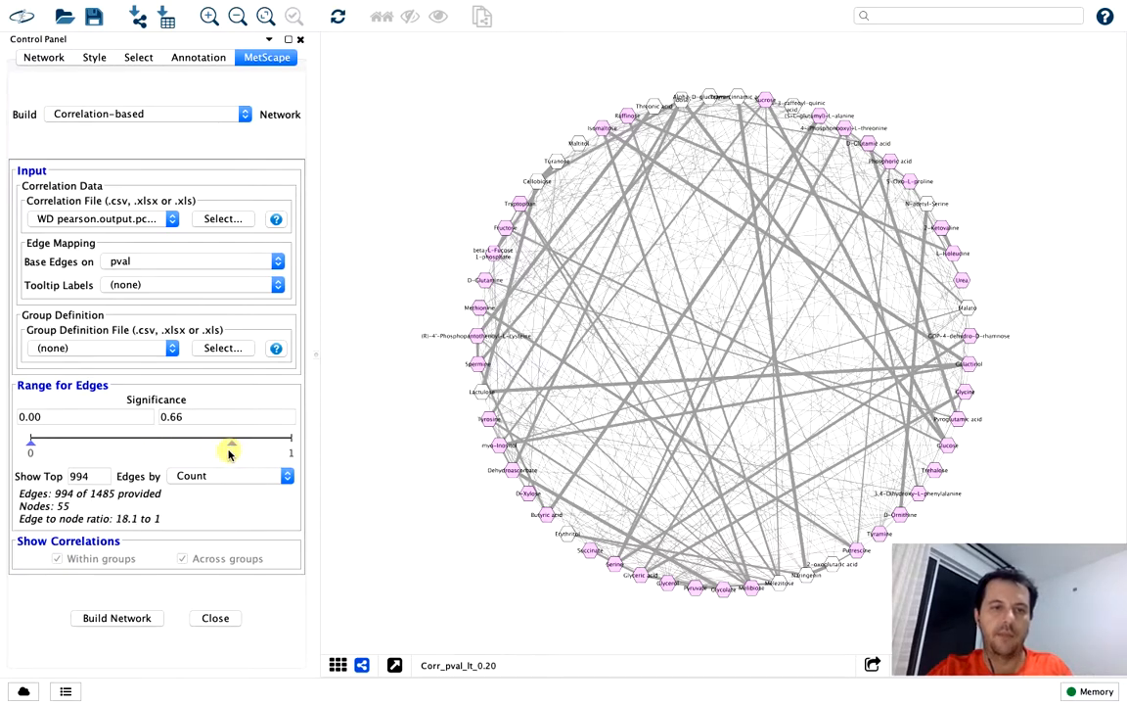
left_click(101, 618)
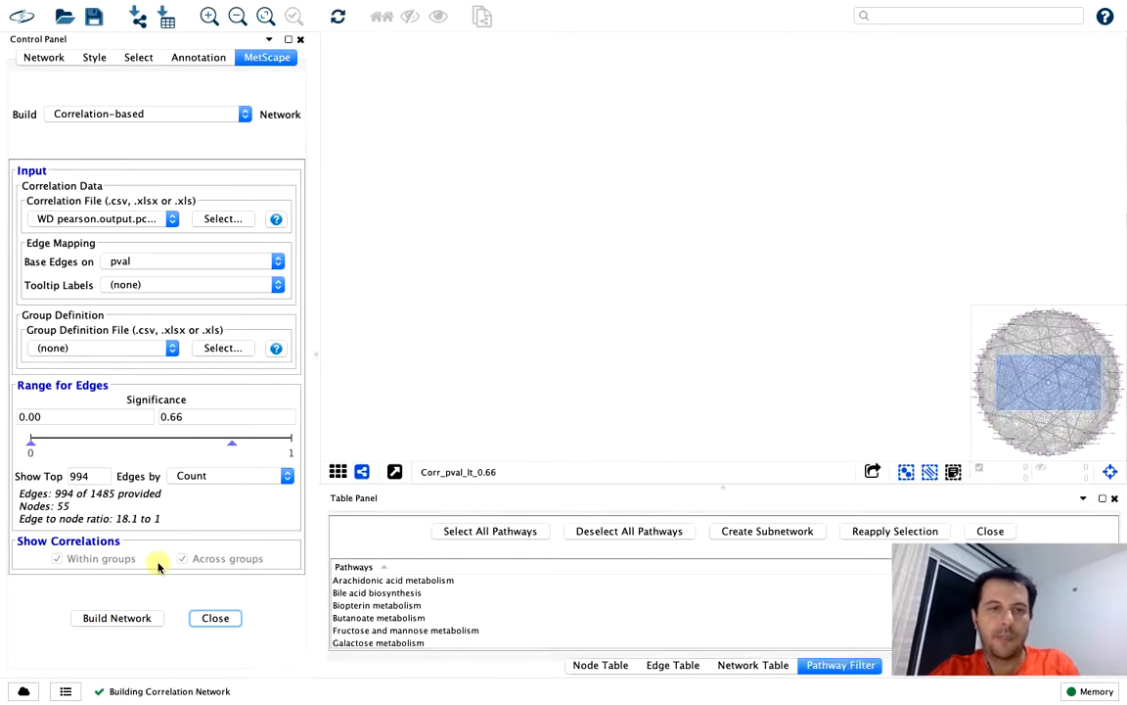
left_click(1110, 472)
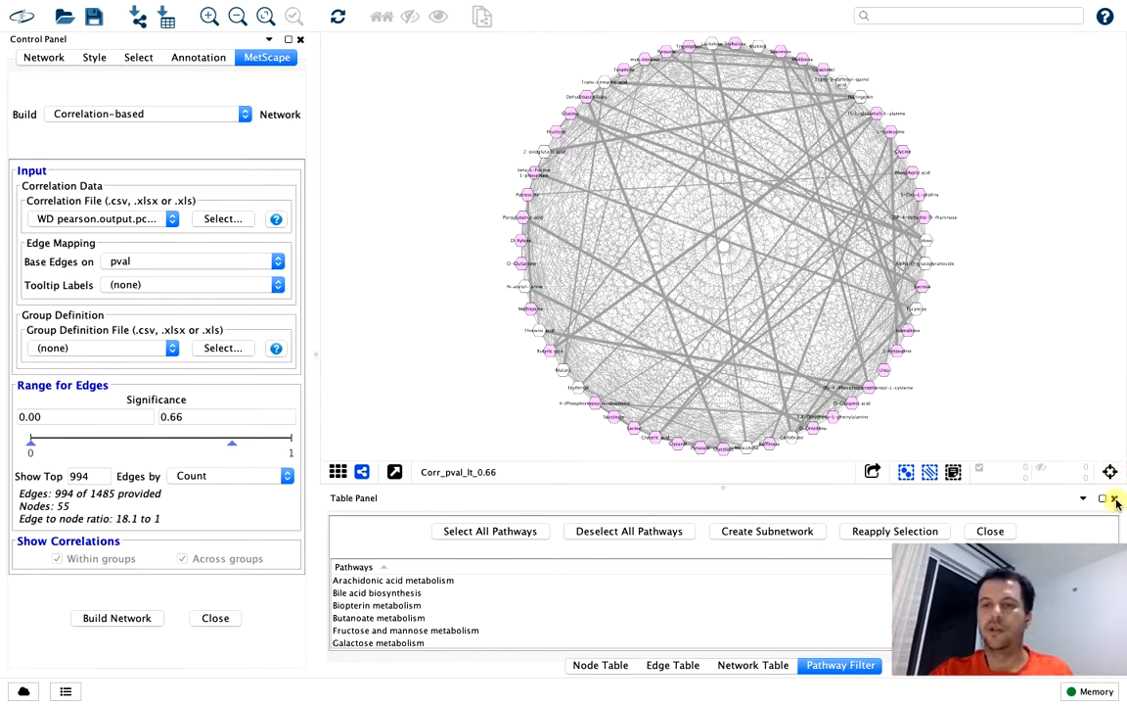
left_click(1116, 501)
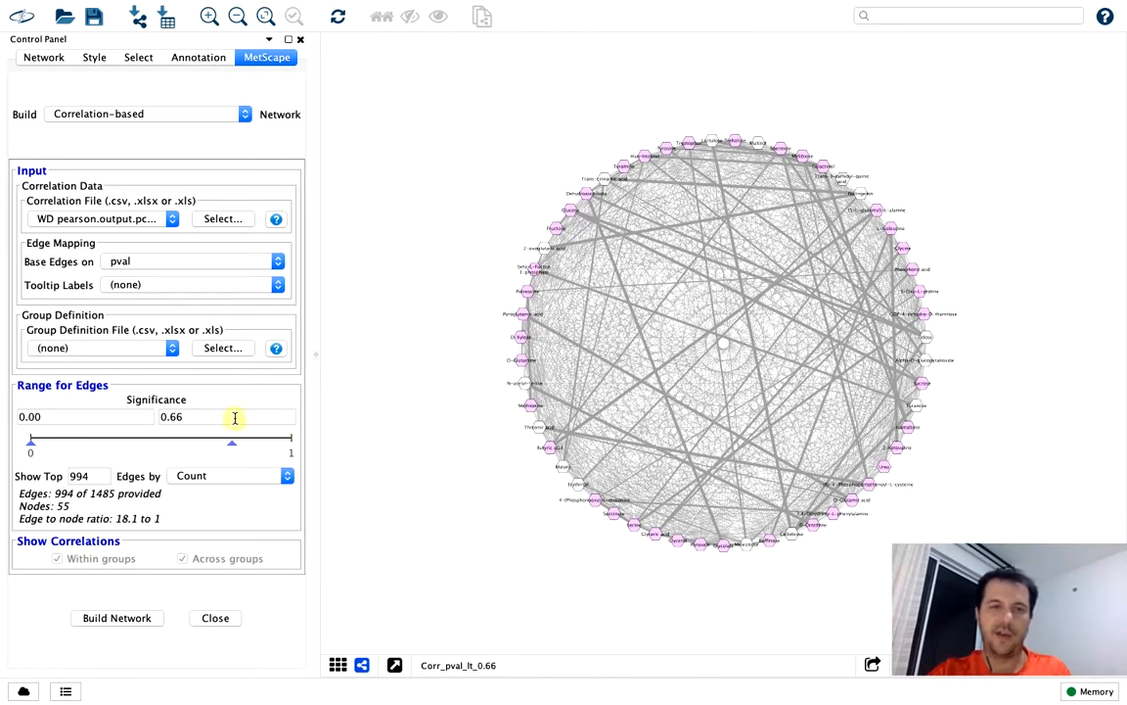
Return the upper significance limit to 0.05, build the pval network again, and hide the overview and Table Panel
left_click(235, 418)
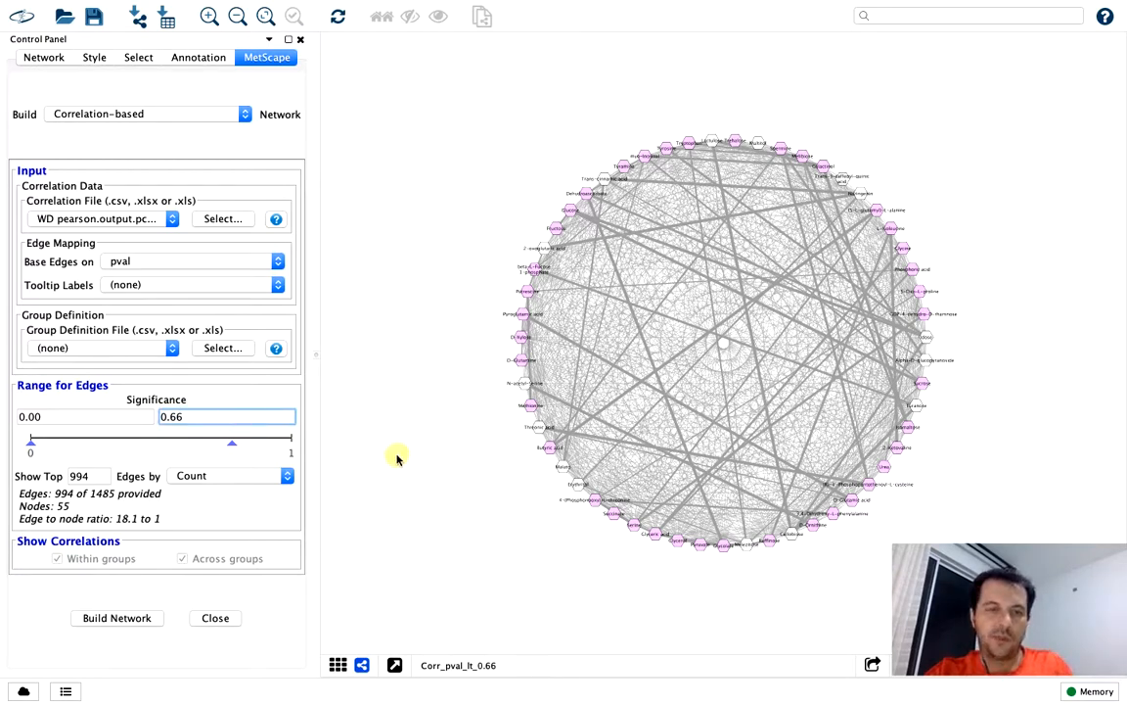
left_click_drag(231, 448, 133, 447)
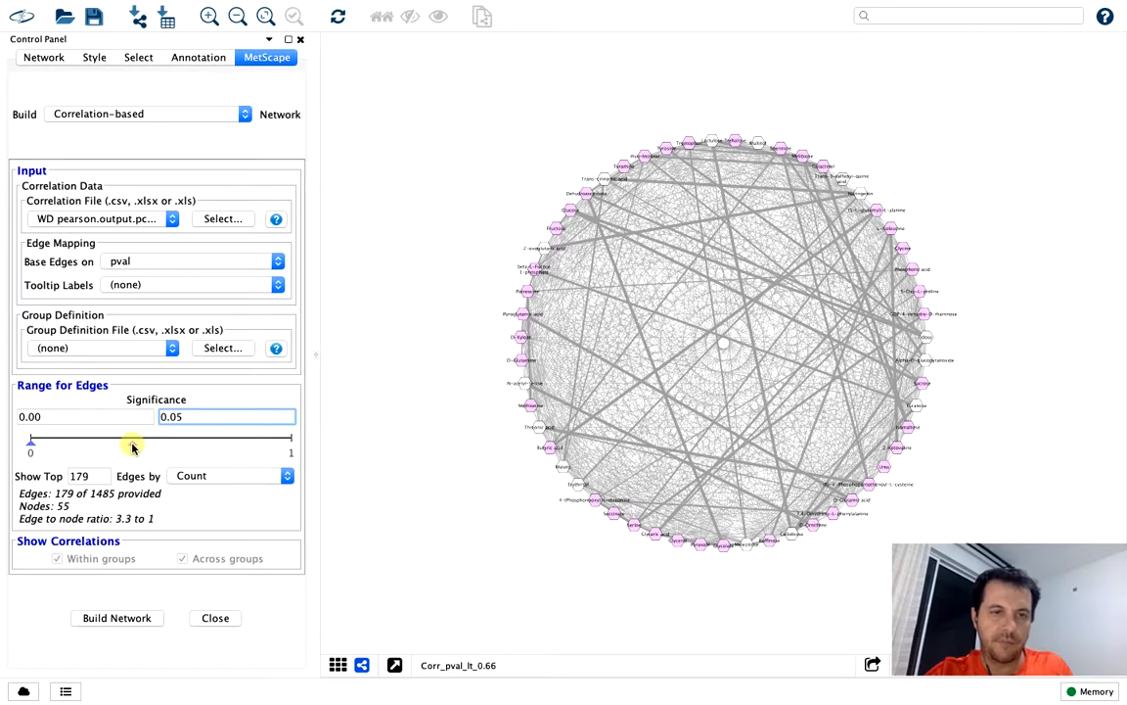
left_click(132, 619)
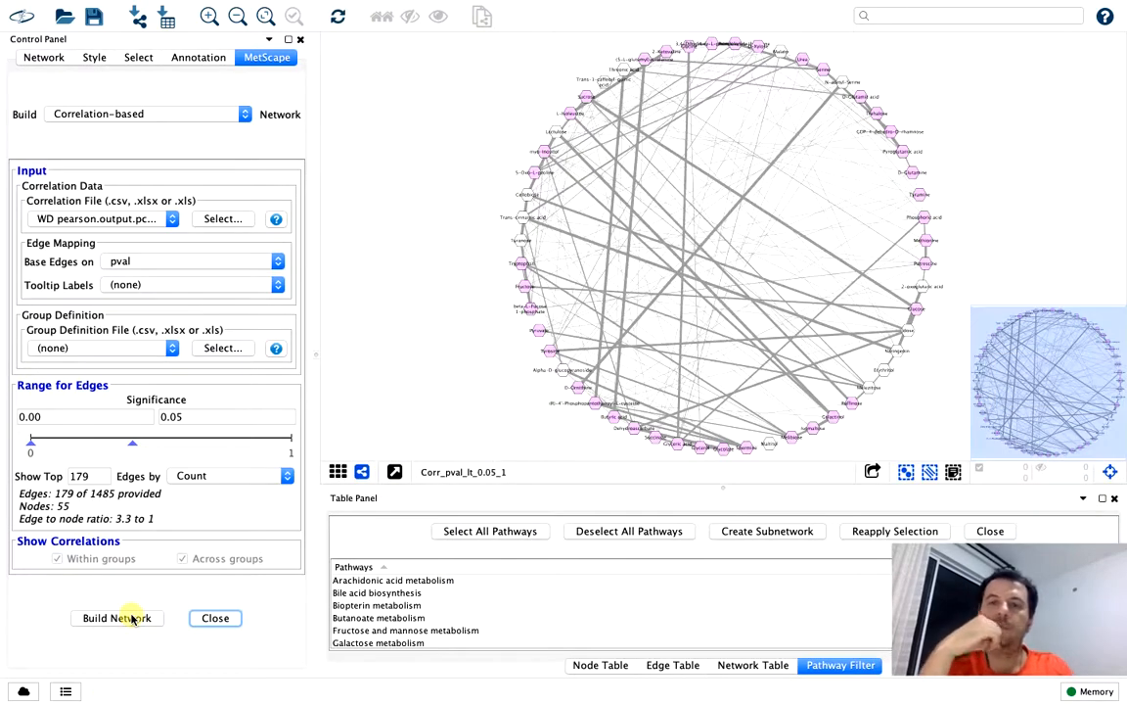
left_click(1111, 472)
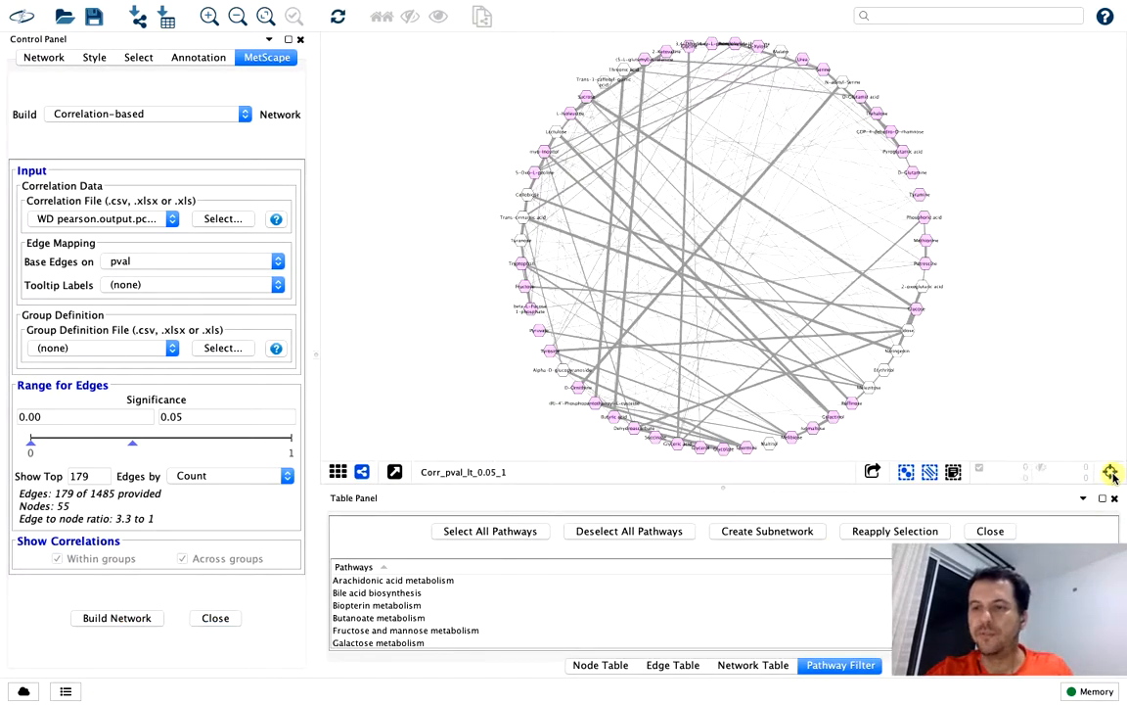
left_click(1113, 499)
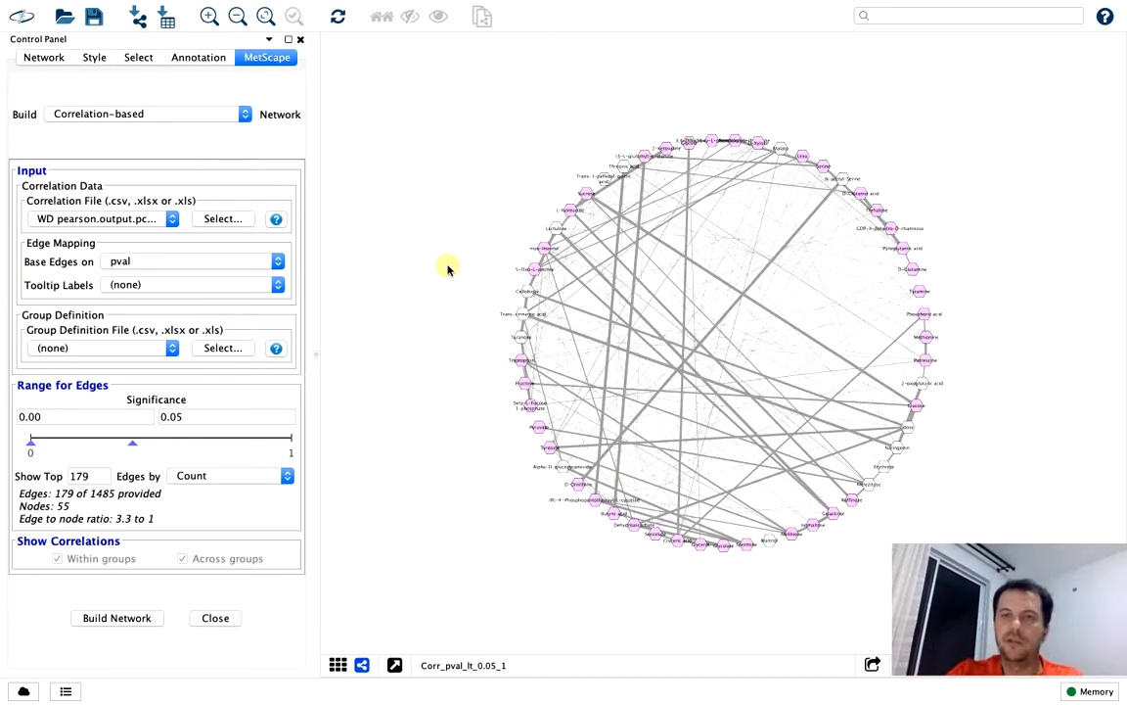
Check which files in the Metscape folder are available as a group definition, without importing any
scroll(447, 269, "up", 2)
scroll(447, 270, "down", 3)
scroll(448, 269, "up", 5)
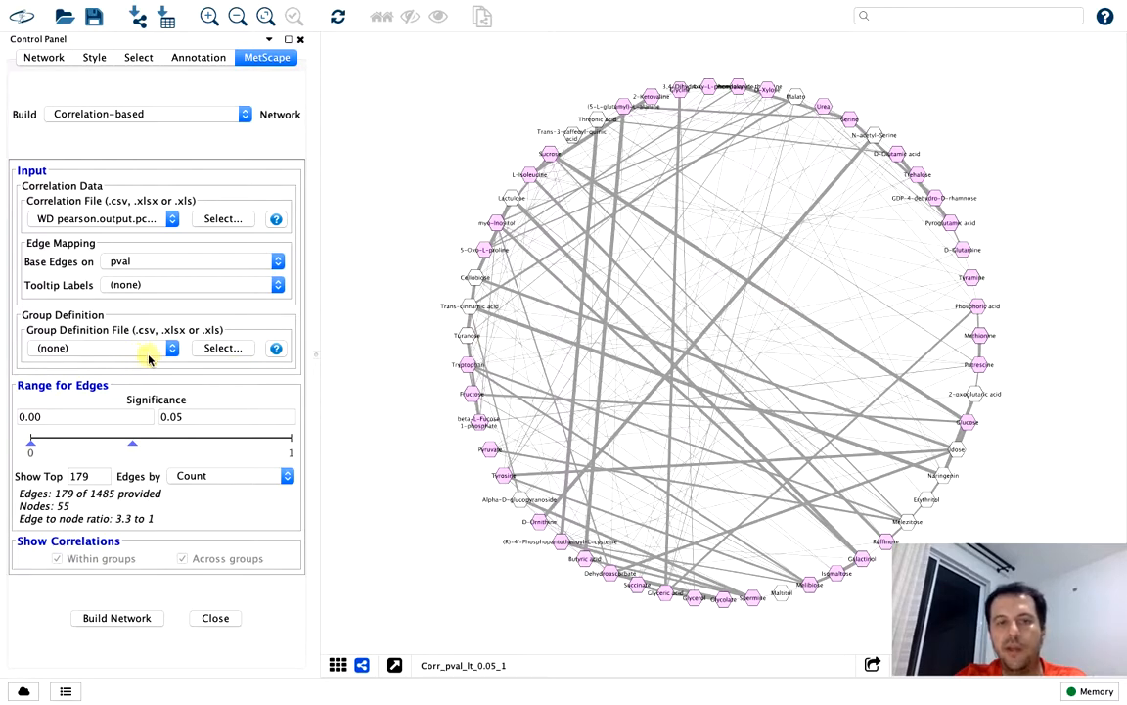
left_click(221, 348)
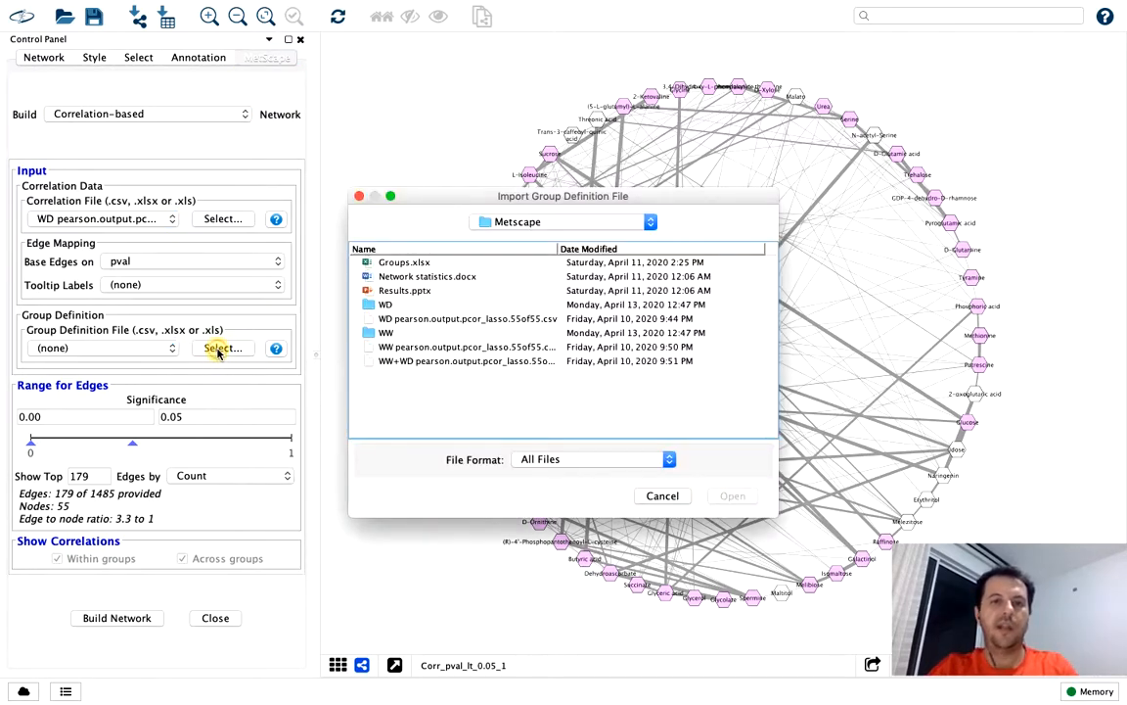
left_click(662, 496)
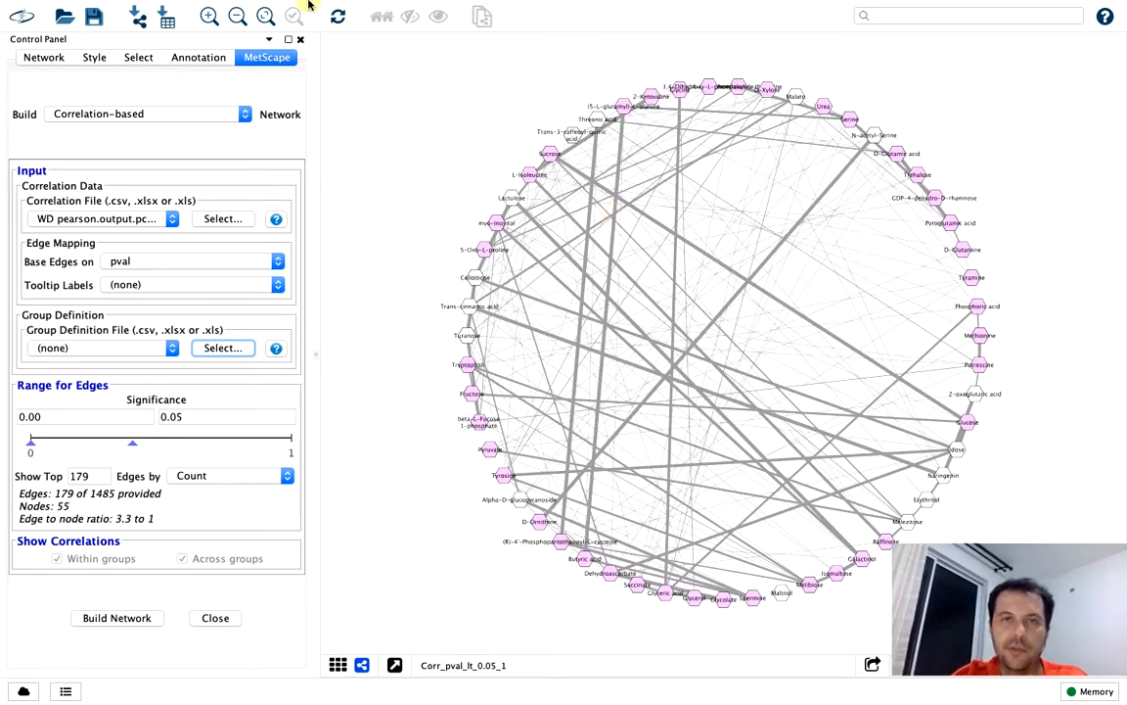
Apply the Prefuse Force Directed Layout to the 0.05 network, using Corr.pval as the edge attribute
mouse_move(309, 5)
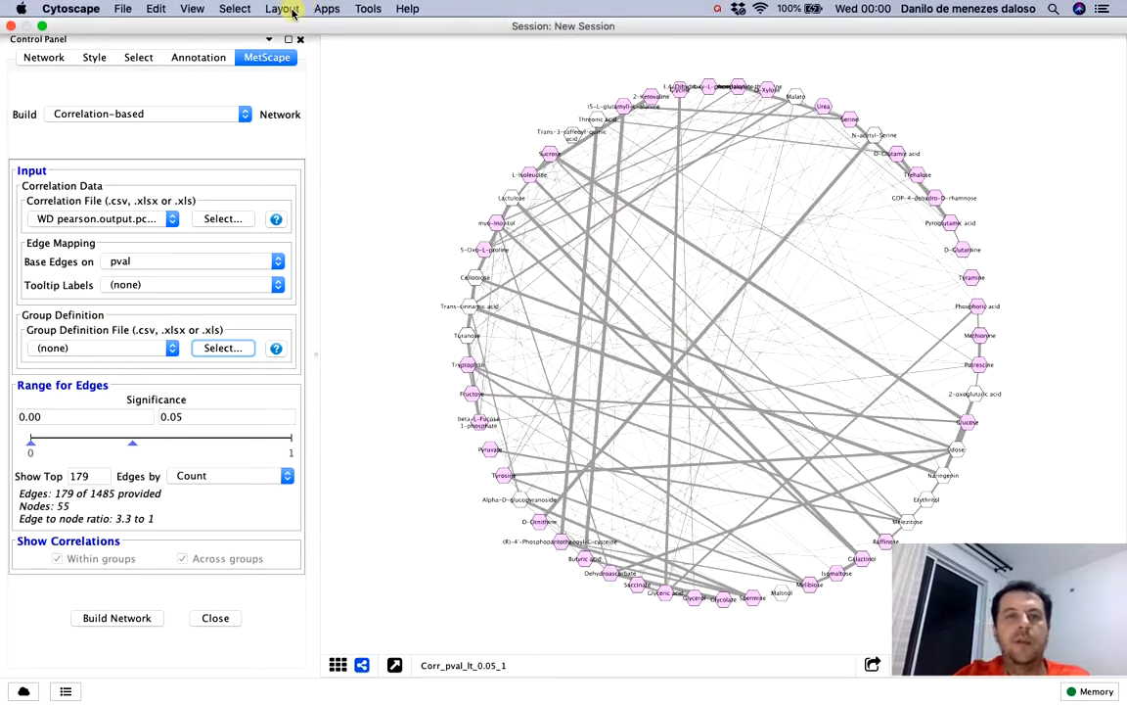
left_click(283, 9)
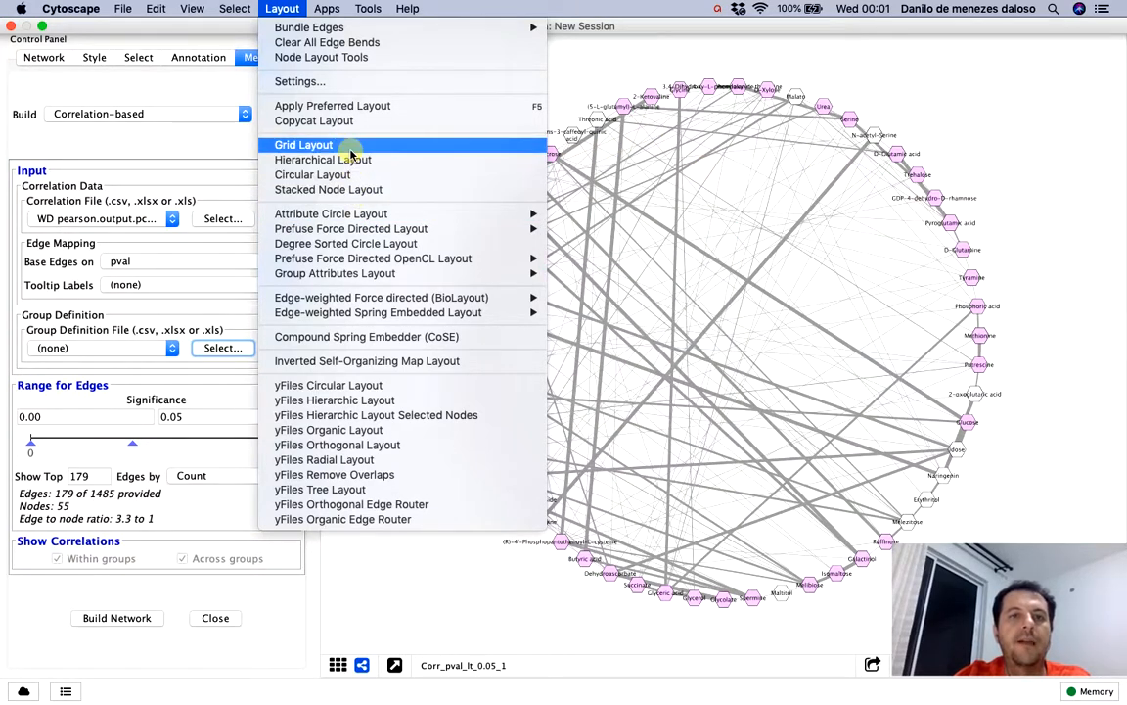
mouse_move(369, 215)
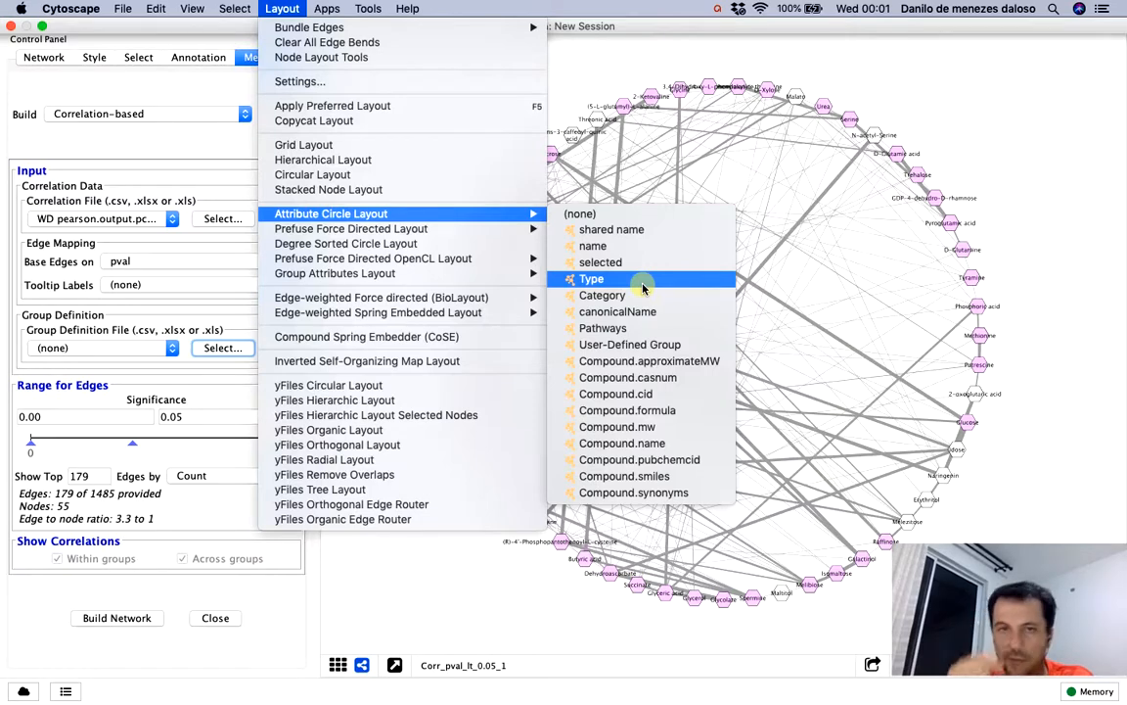
mouse_move(486, 231)
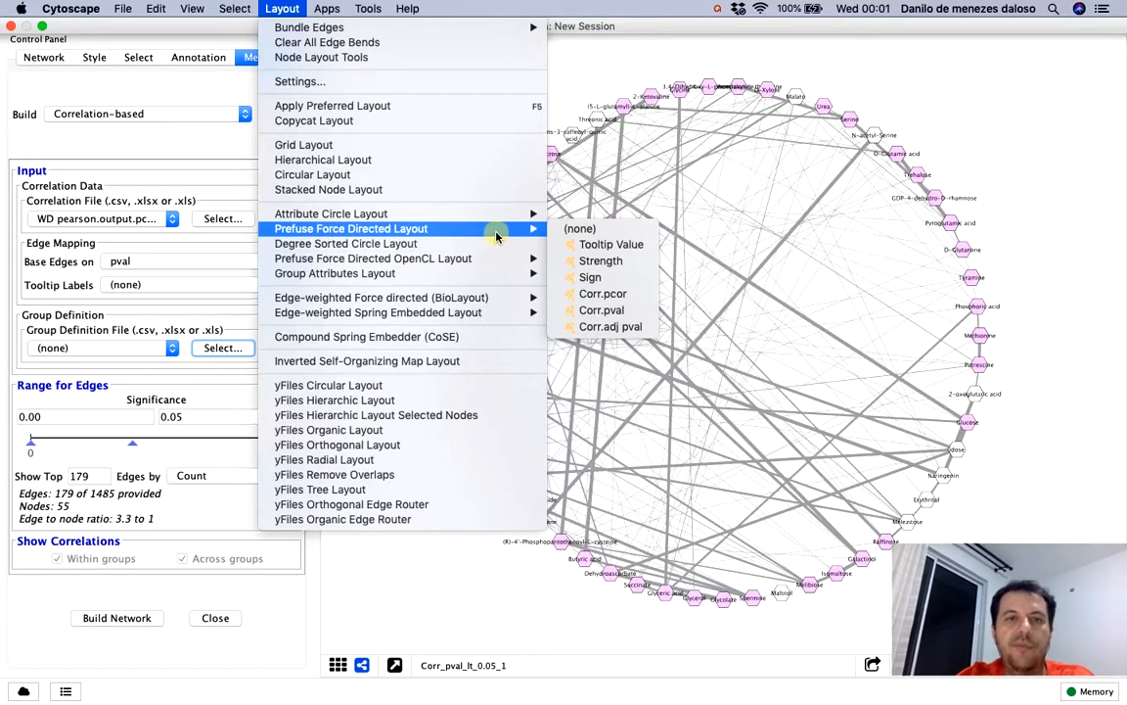
left_click(629, 319)
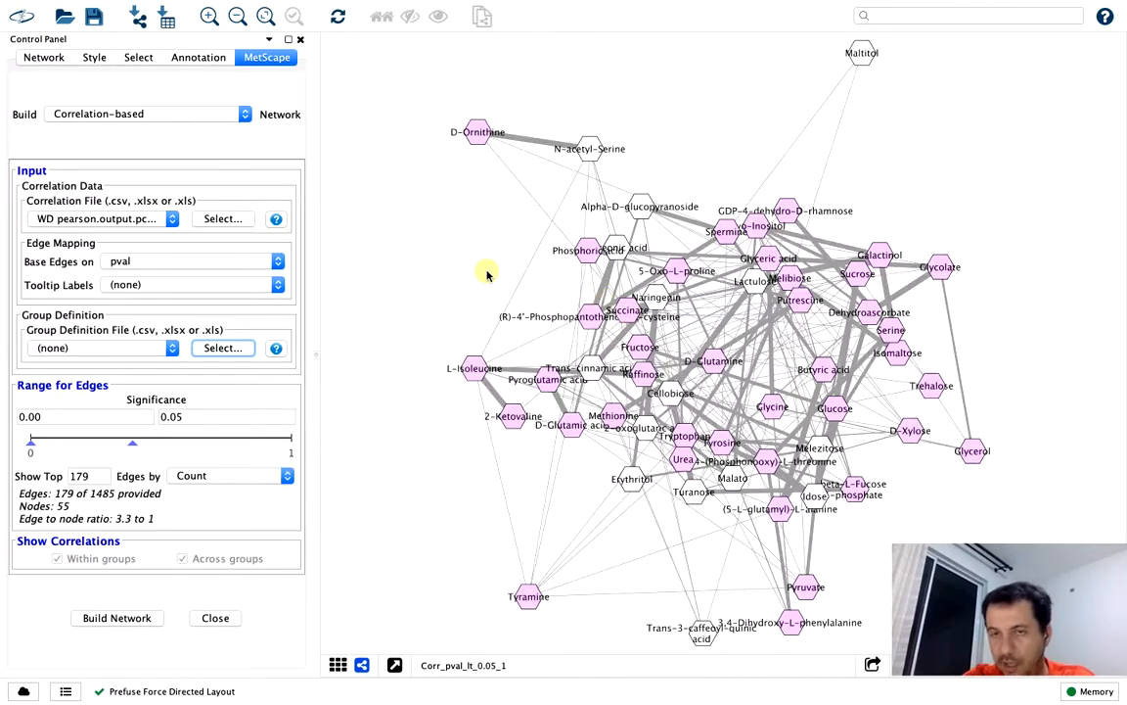
Arrange the network's metabolites with the Degree Sorted Circle Layout
mouse_move(240, 2)
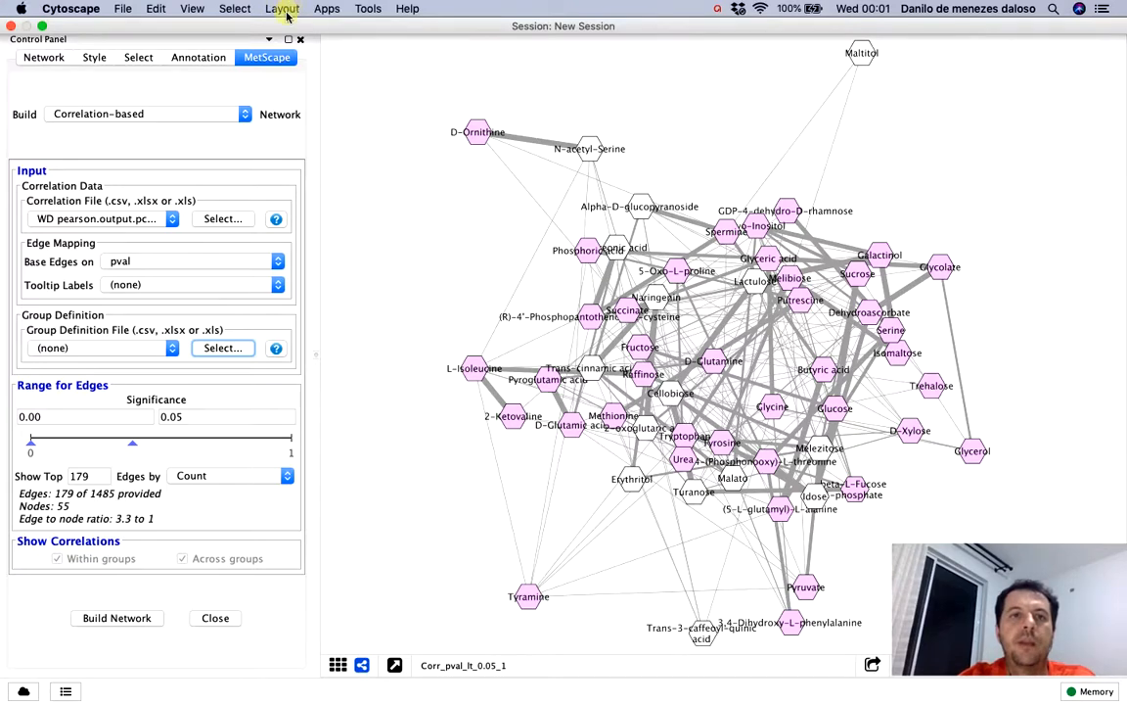
left_click(283, 10)
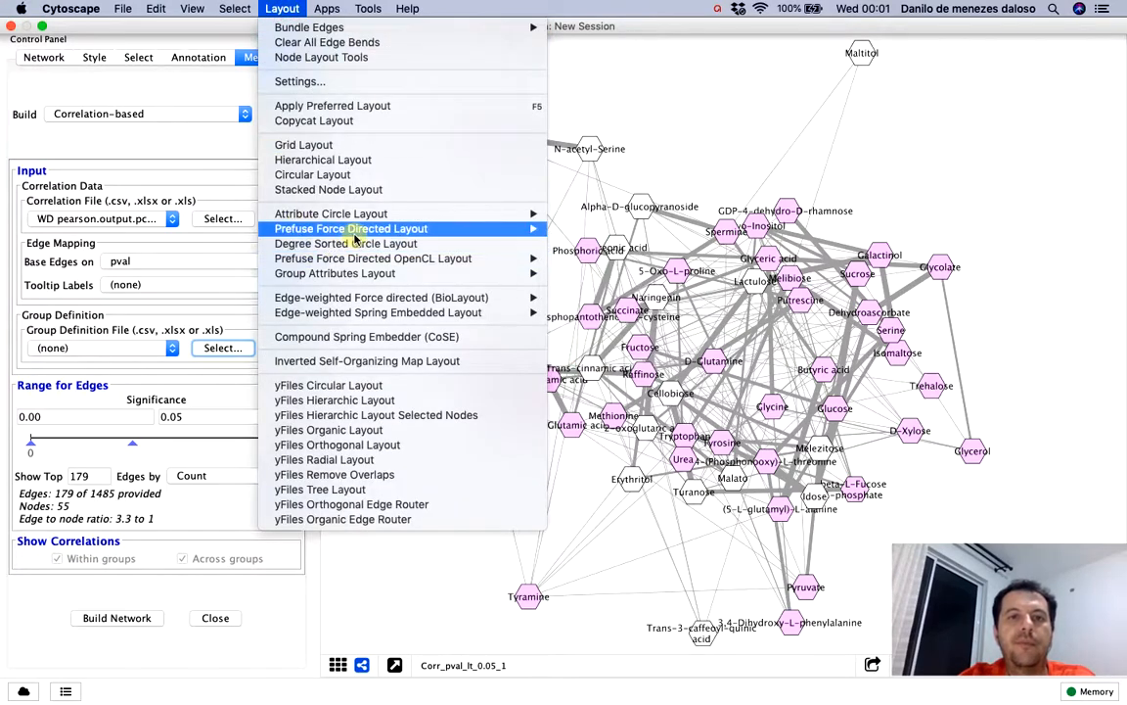
mouse_move(509, 258)
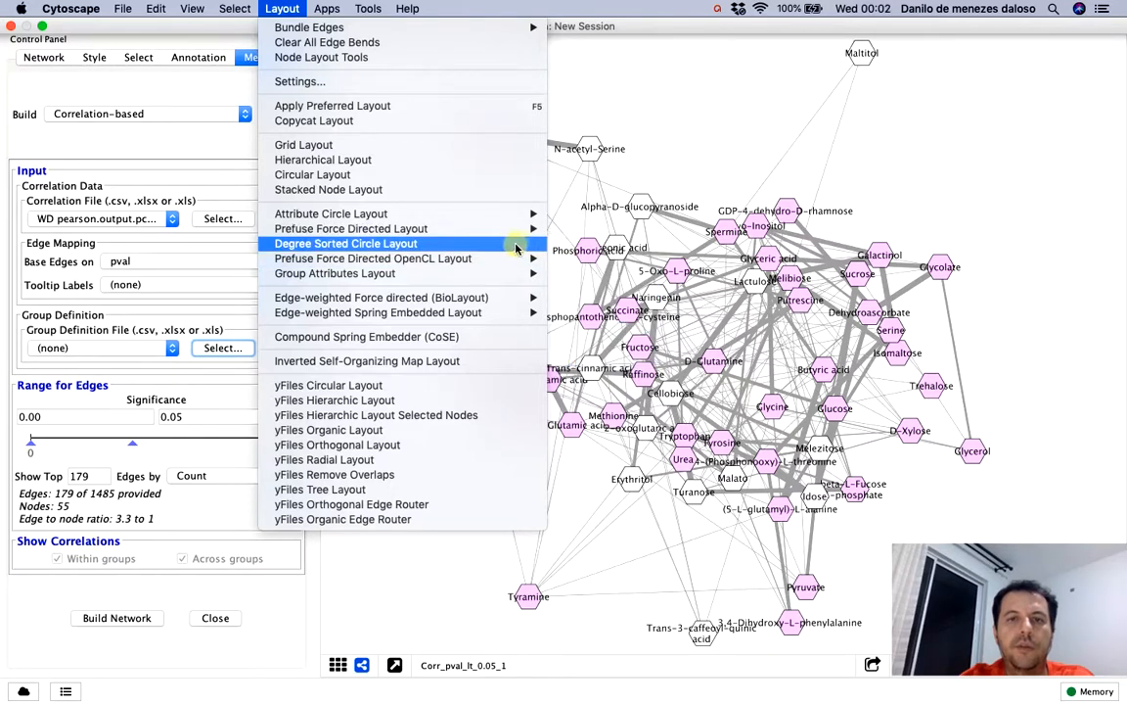
left_click(514, 244)
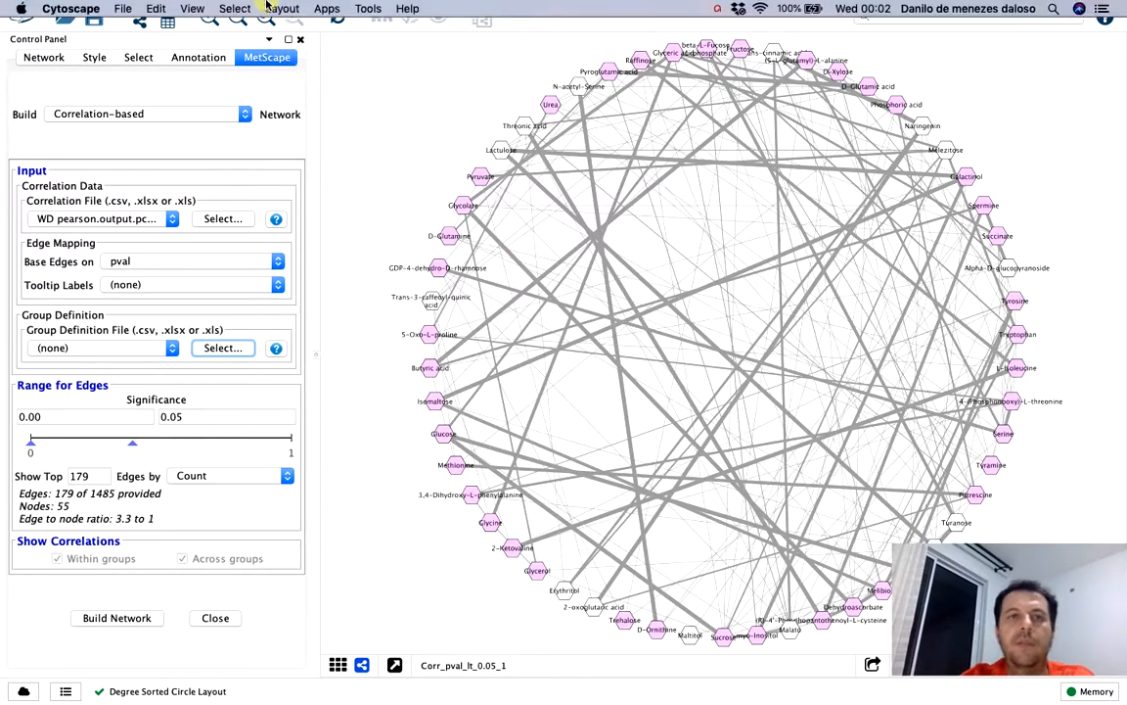
Rearrange the 0.05 significance network with the yFiles Circular Layout
left_click(285, 9)
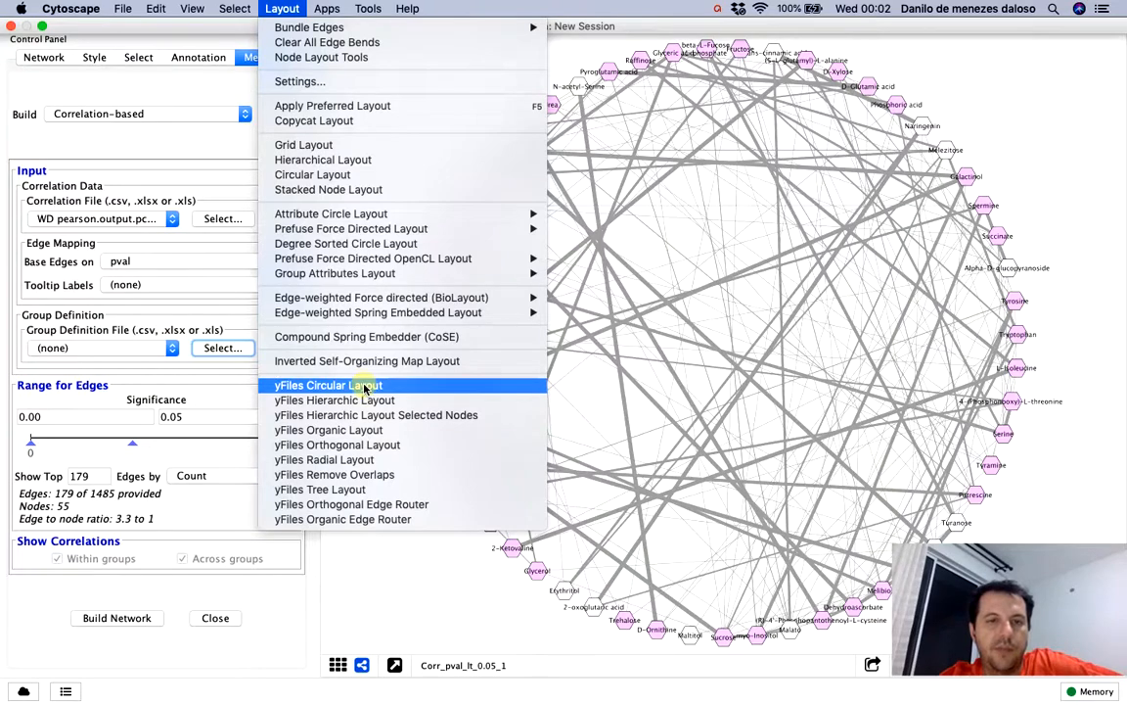
left_click(364, 388)
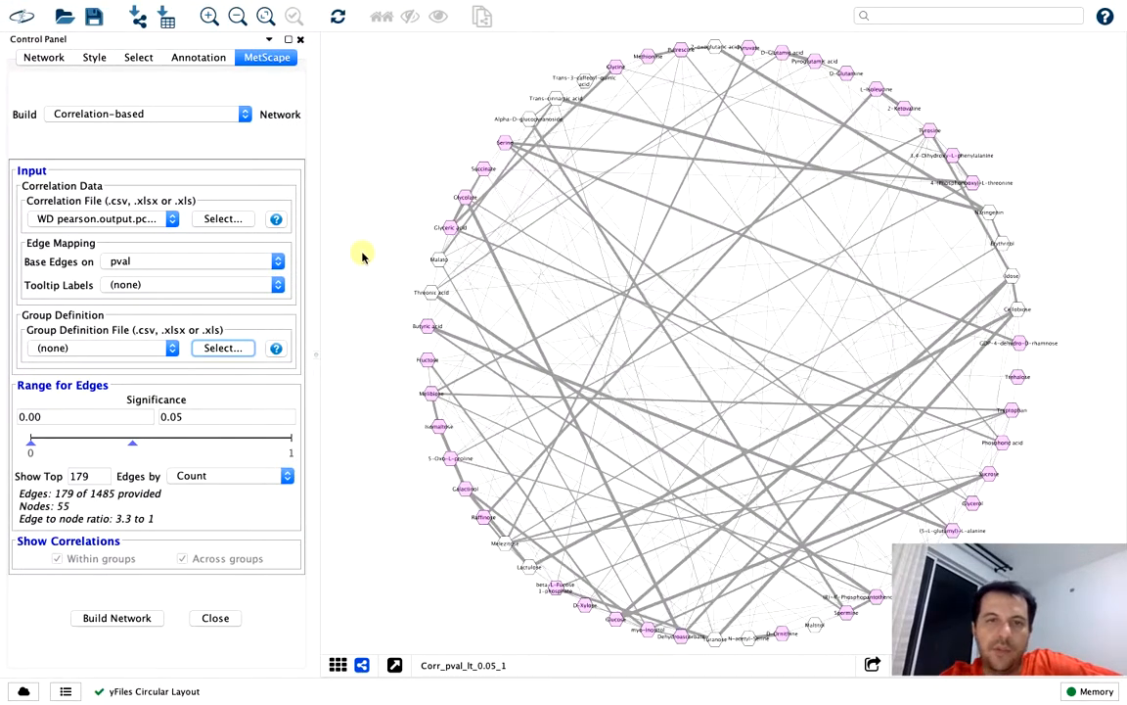
left_click(327, 10)
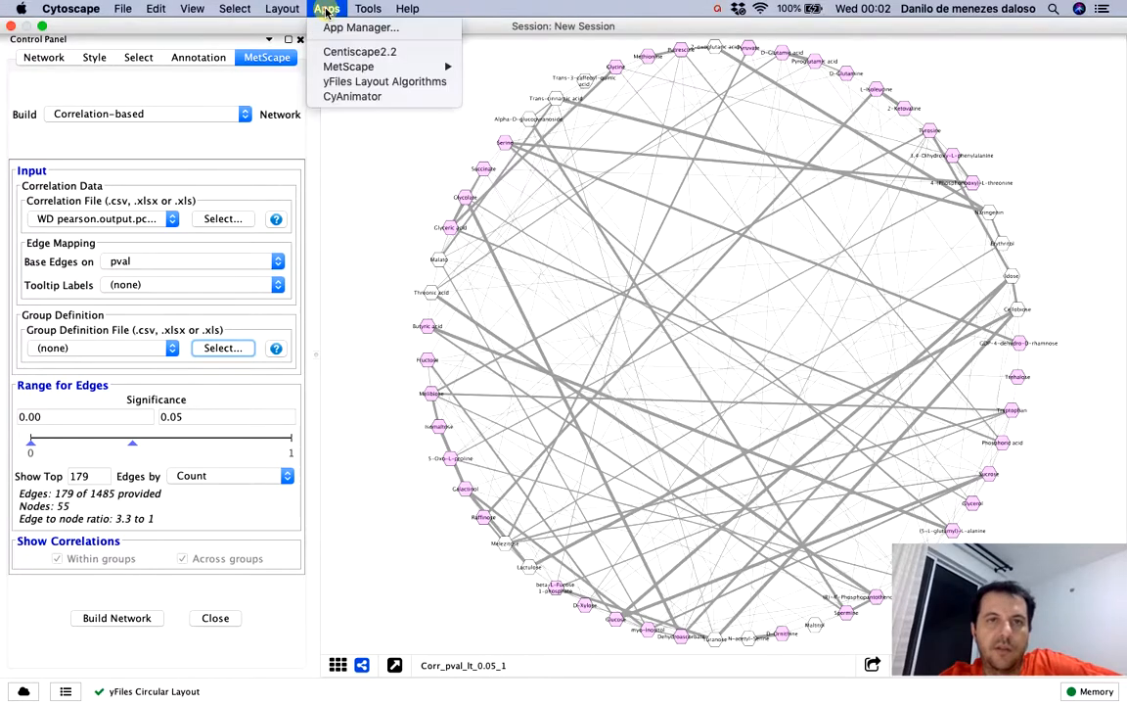
left_click(290, 11)
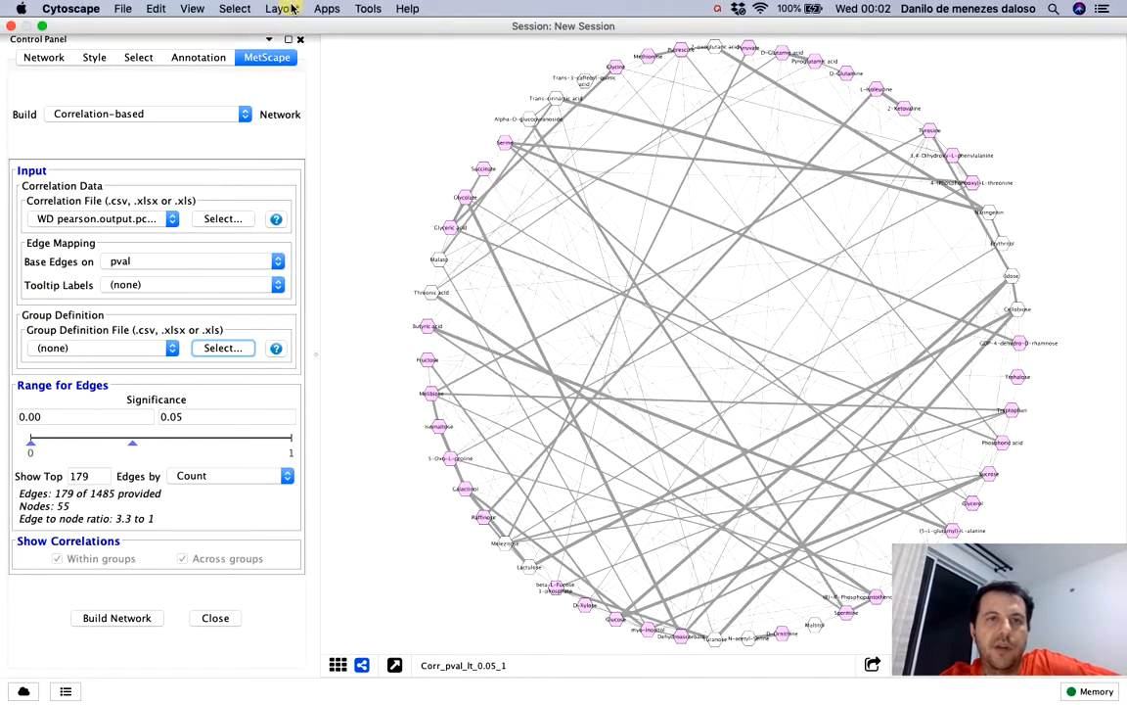
Rearrange the 0.05 significance network with the yFiles Organic Layout
left_click(289, 9)
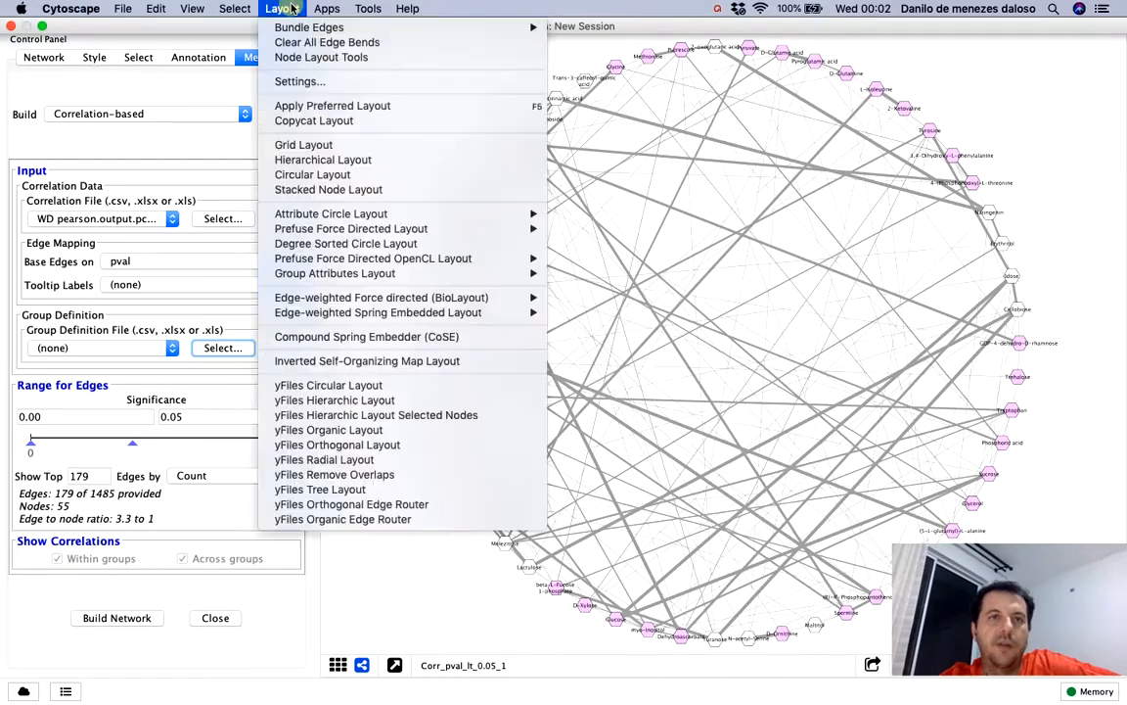
left_click(343, 431)
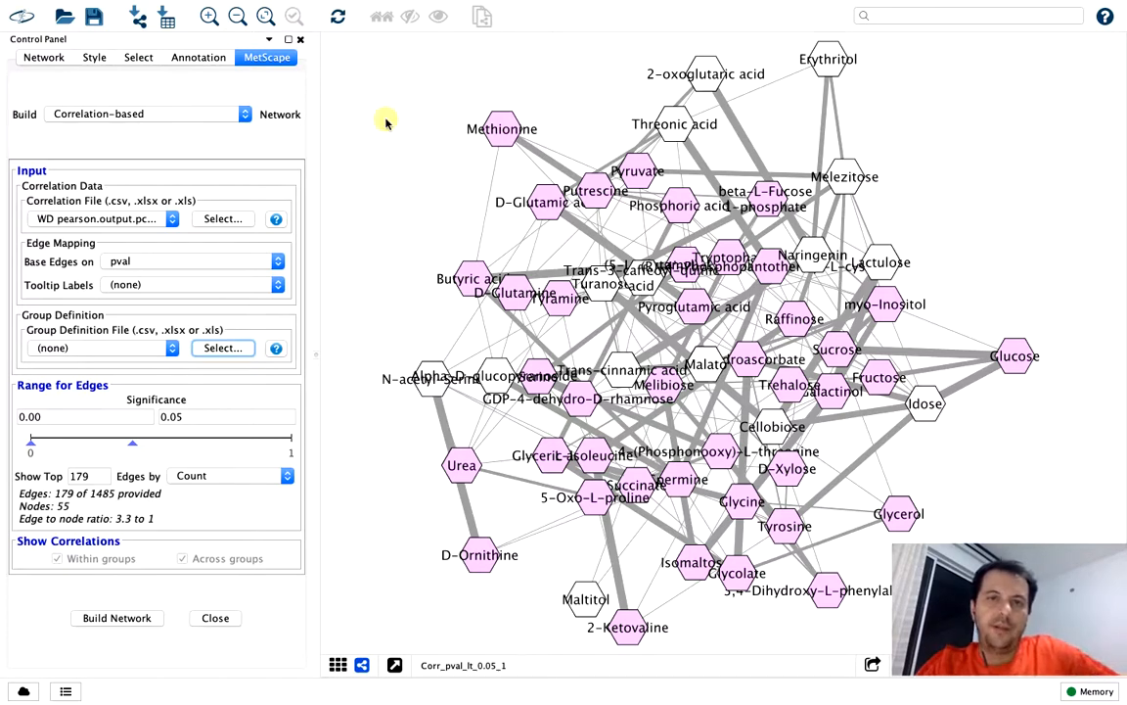
Run NetworkAnalyzer's Analyze Network on the 0.05 network as undirected and bring the statistics window fully into view
mouse_move(326, 4)
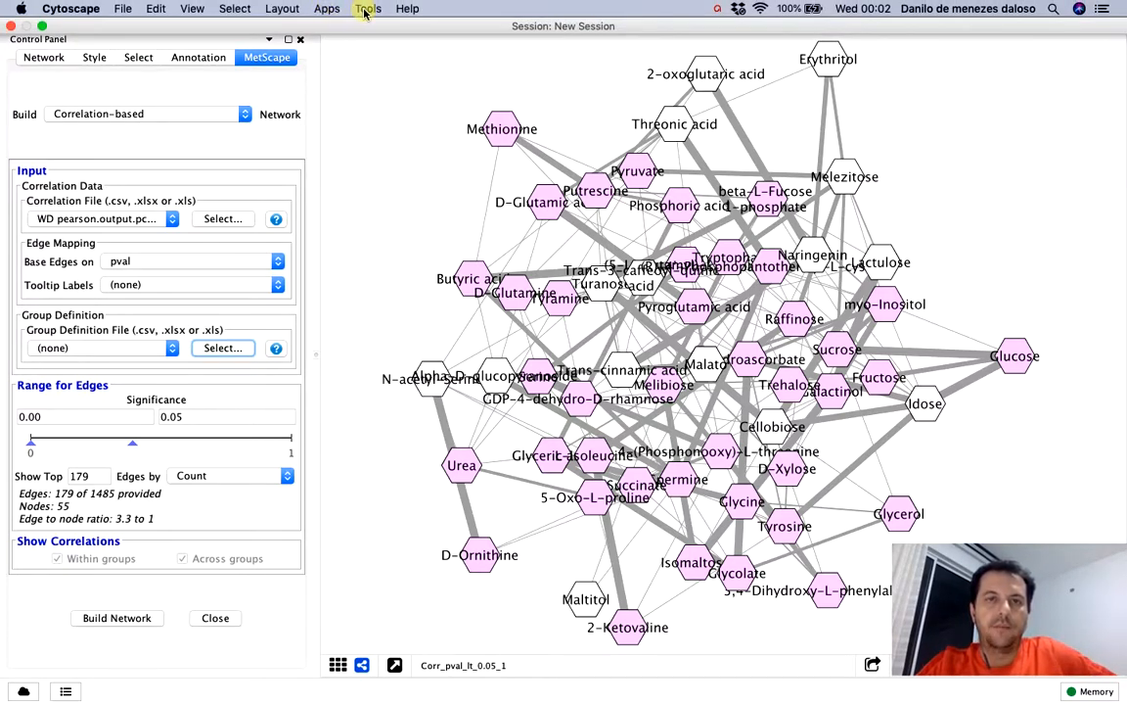
left_click(366, 10)
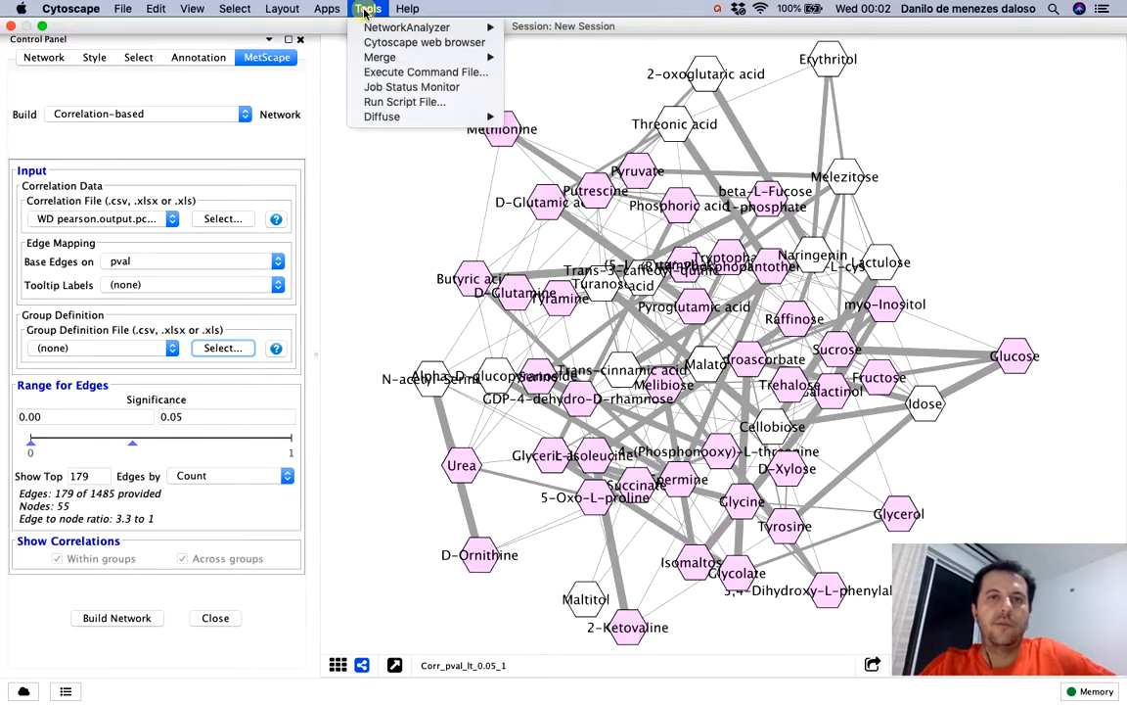
mouse_move(382, 28)
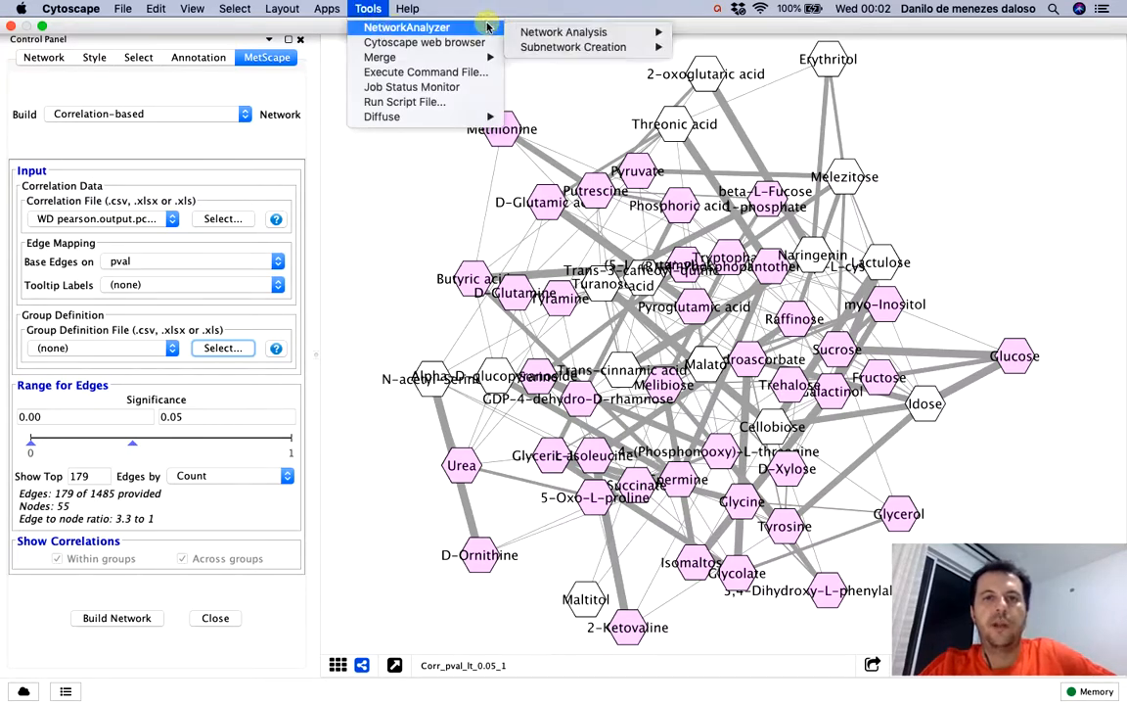
mouse_move(541, 32)
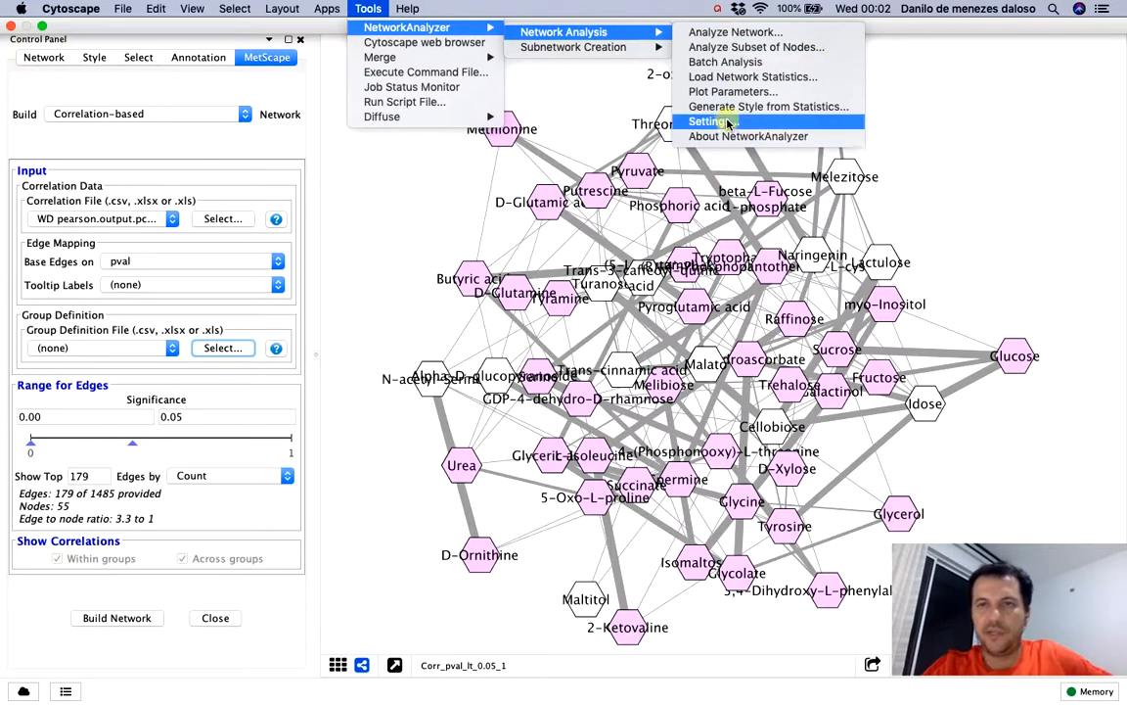
left_click(721, 35)
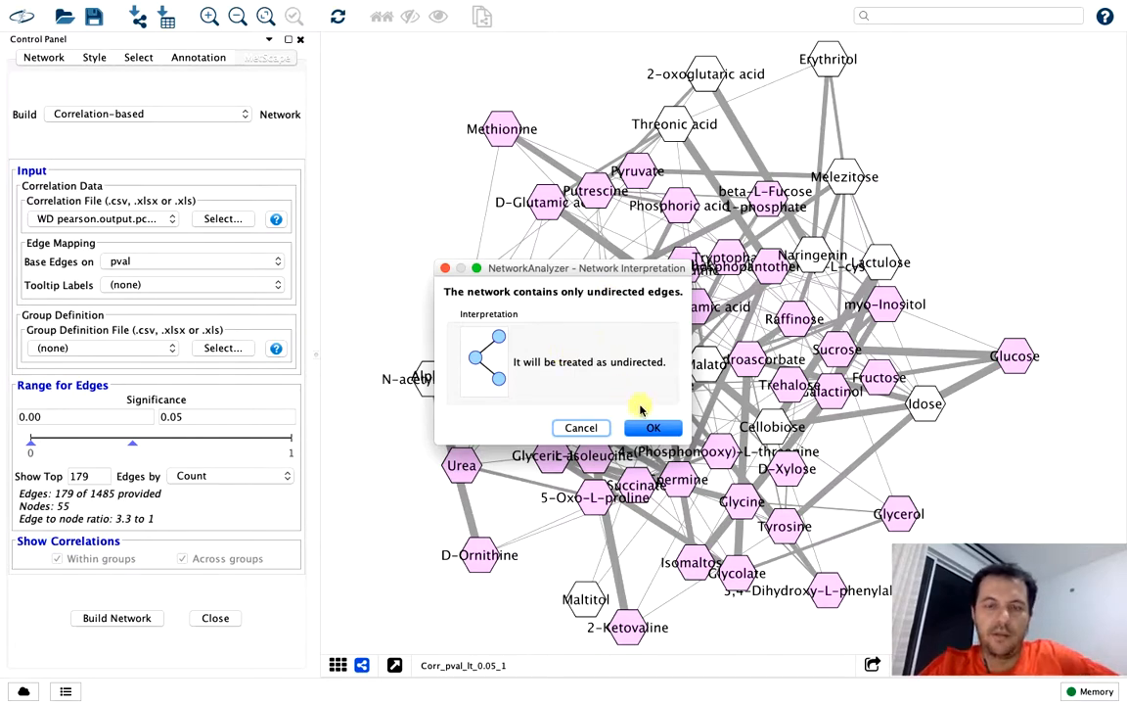
left_click(650, 428)
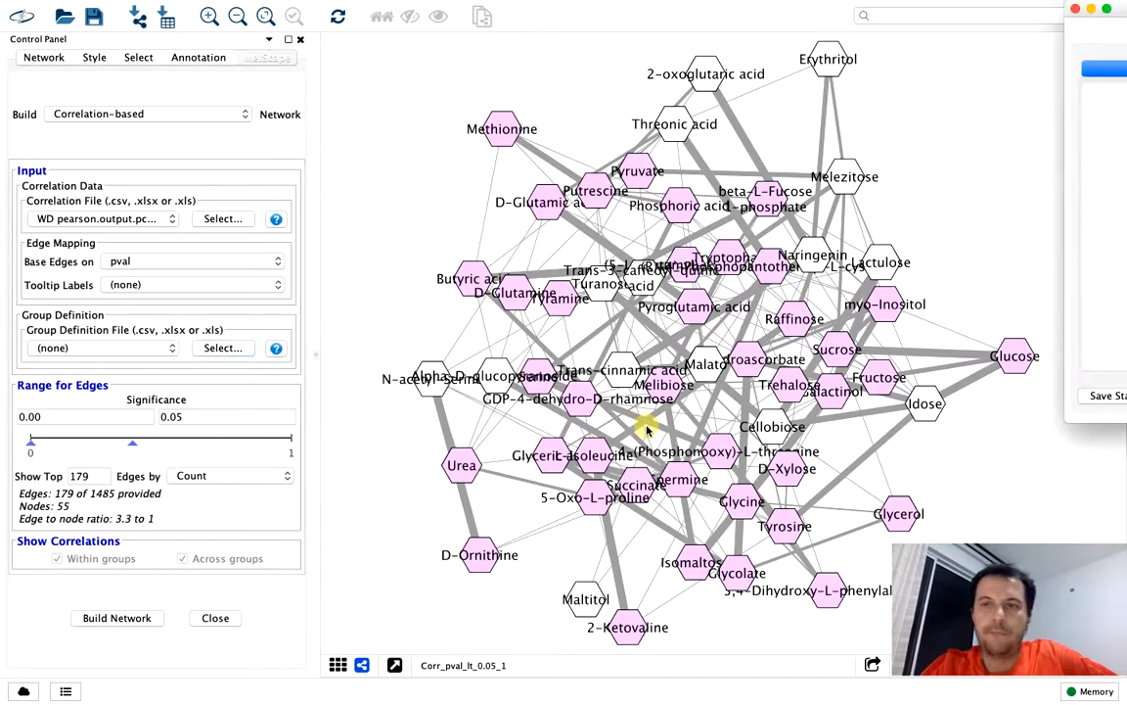
left_click_drag(1114, 17, 397, 109)
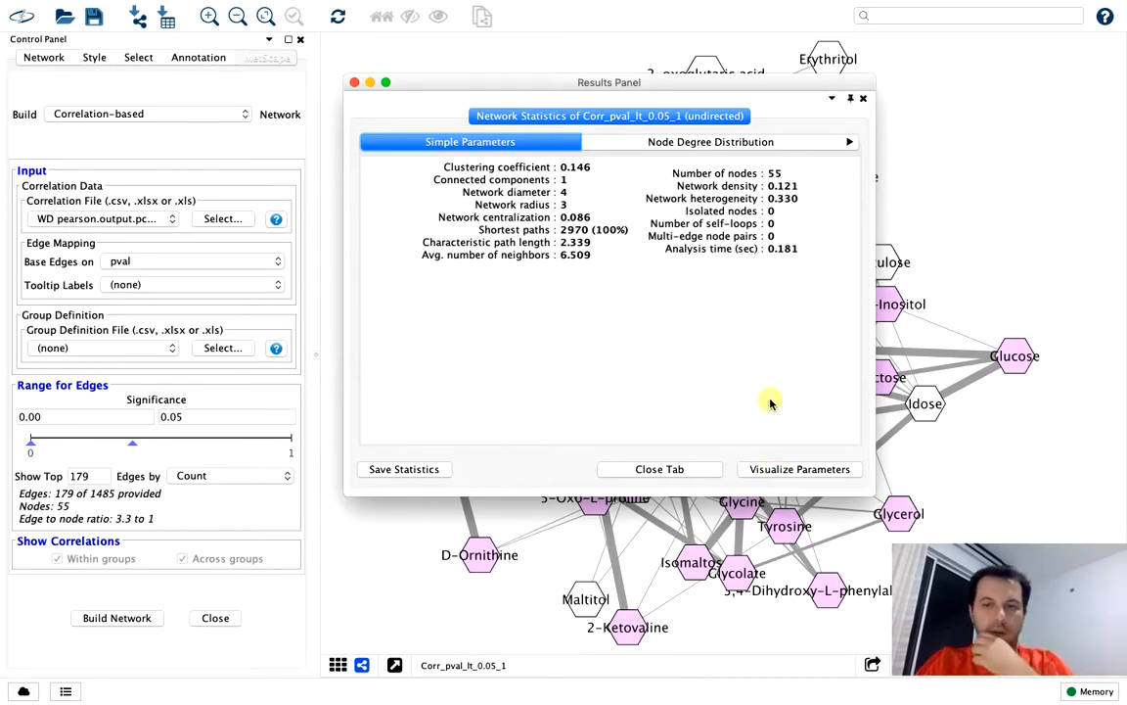
Set up the analyzed parameters' visualization to map node size to Degree, with low values to small sizes
left_click(776, 471)
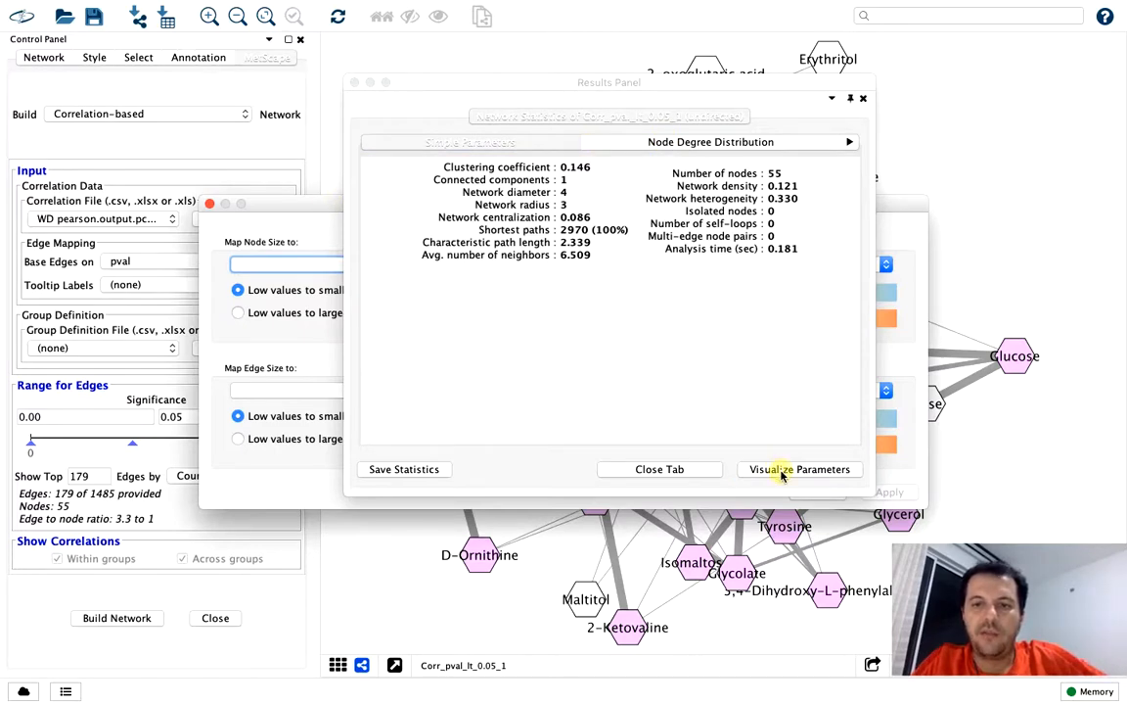
left_click(287, 206)
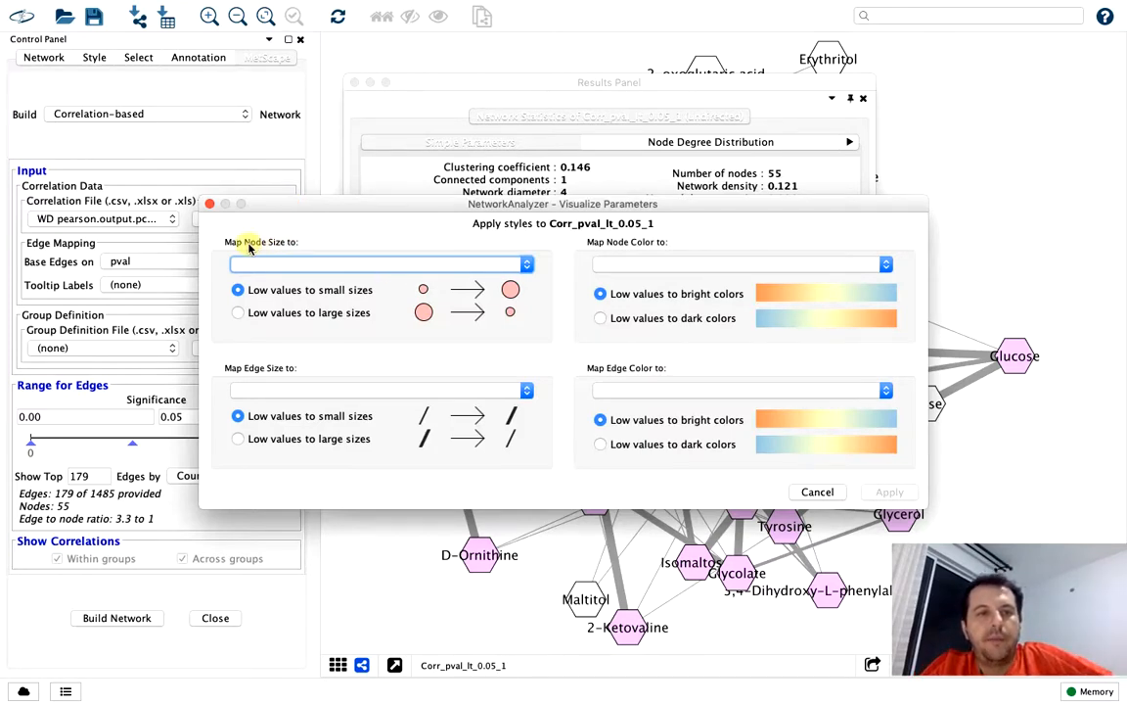
left_click(296, 265)
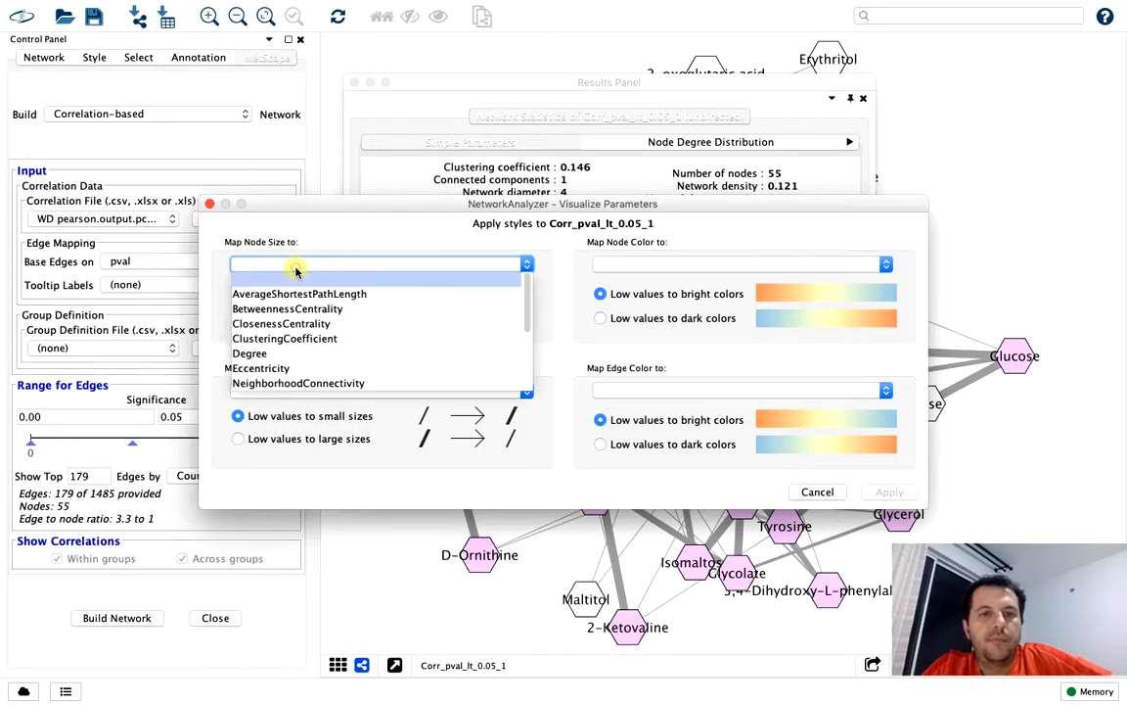
left_click(295, 354)
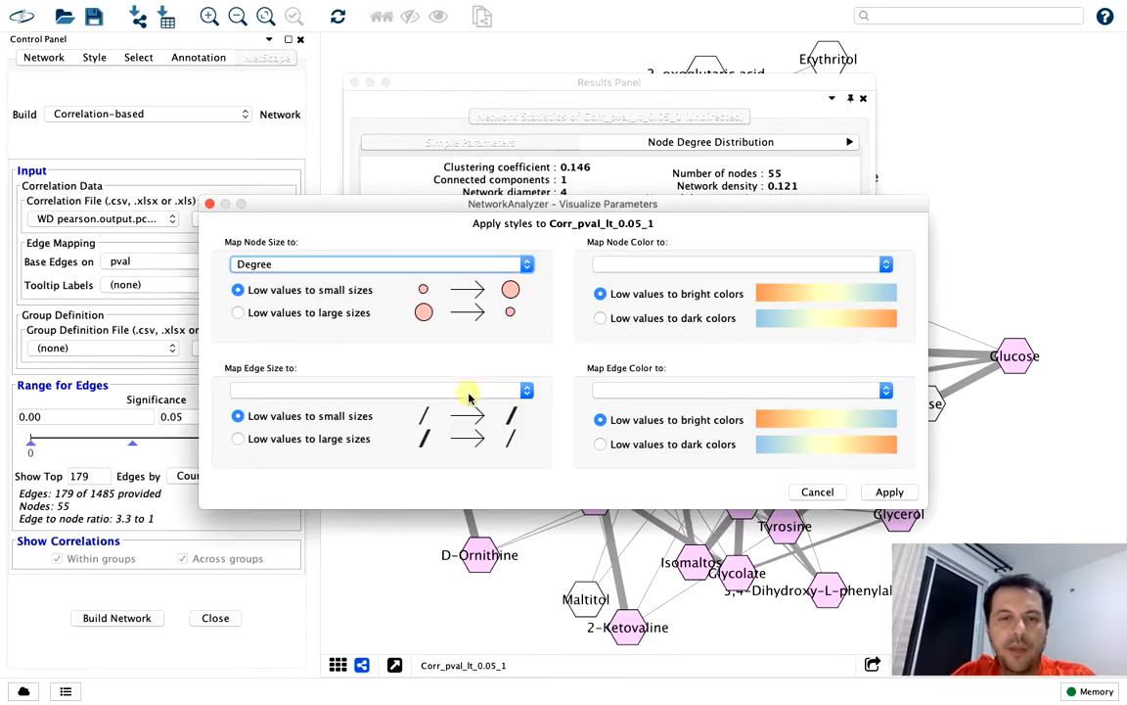
Map edge color to Corr.pcor with low values to bright colors, apply the style, and put the statistics window away
left_click(630, 262)
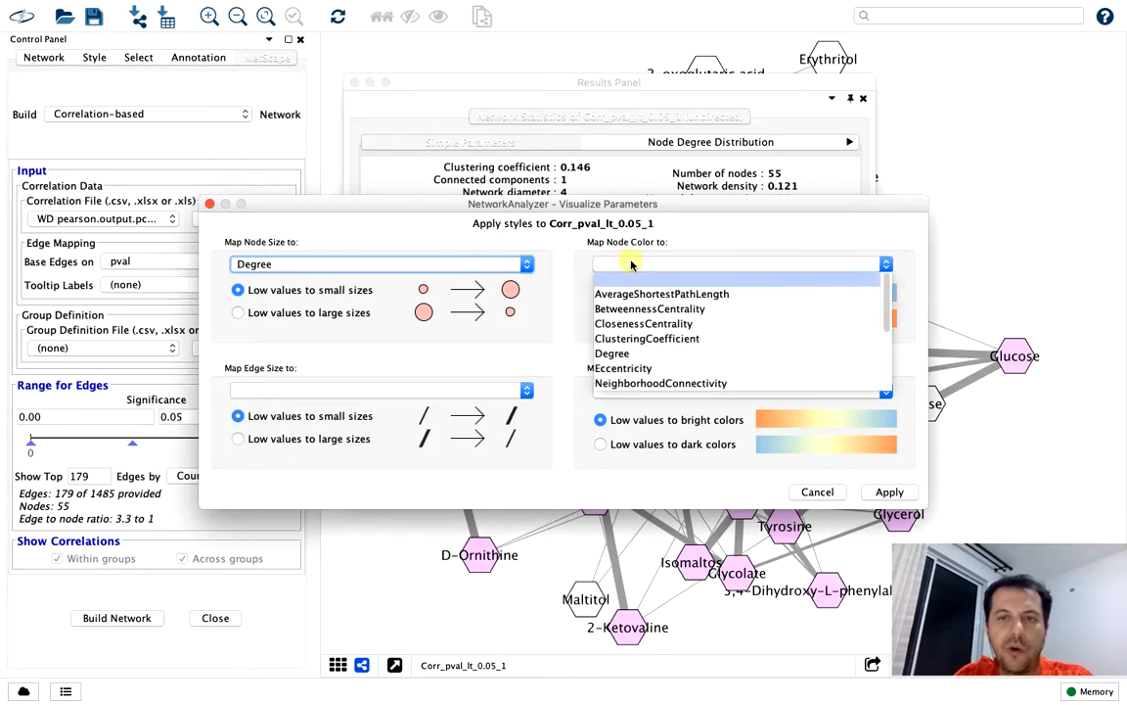
left_click(687, 230)
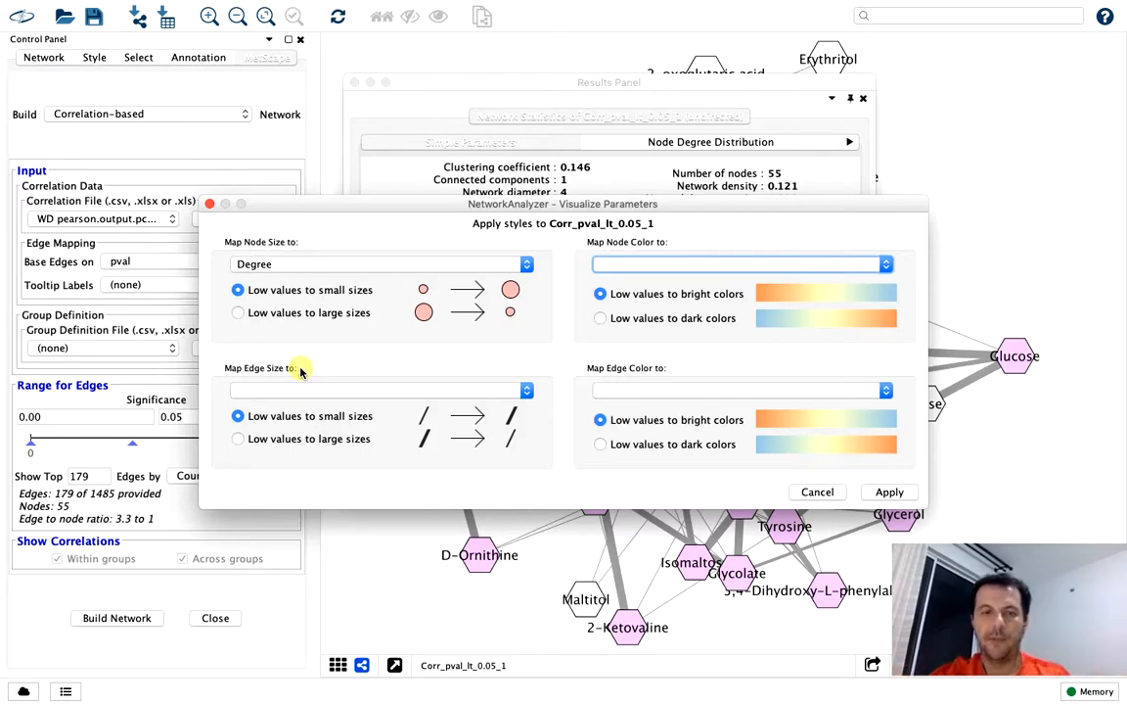
left_click(645, 391)
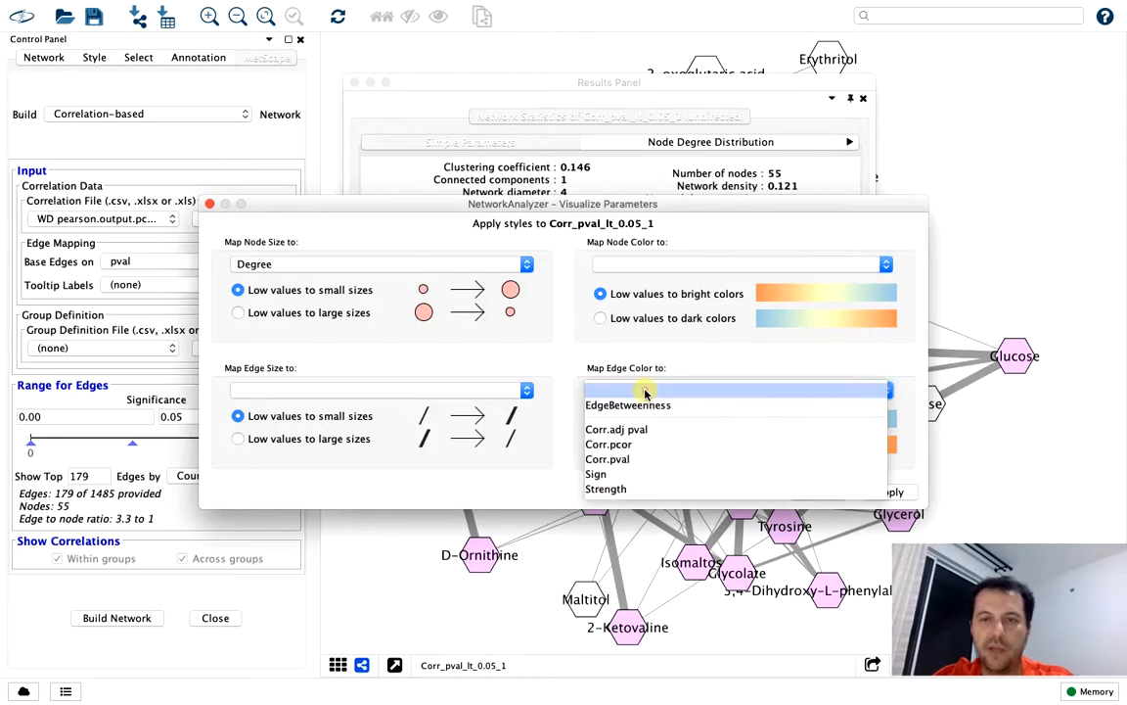
left_click(639, 447)
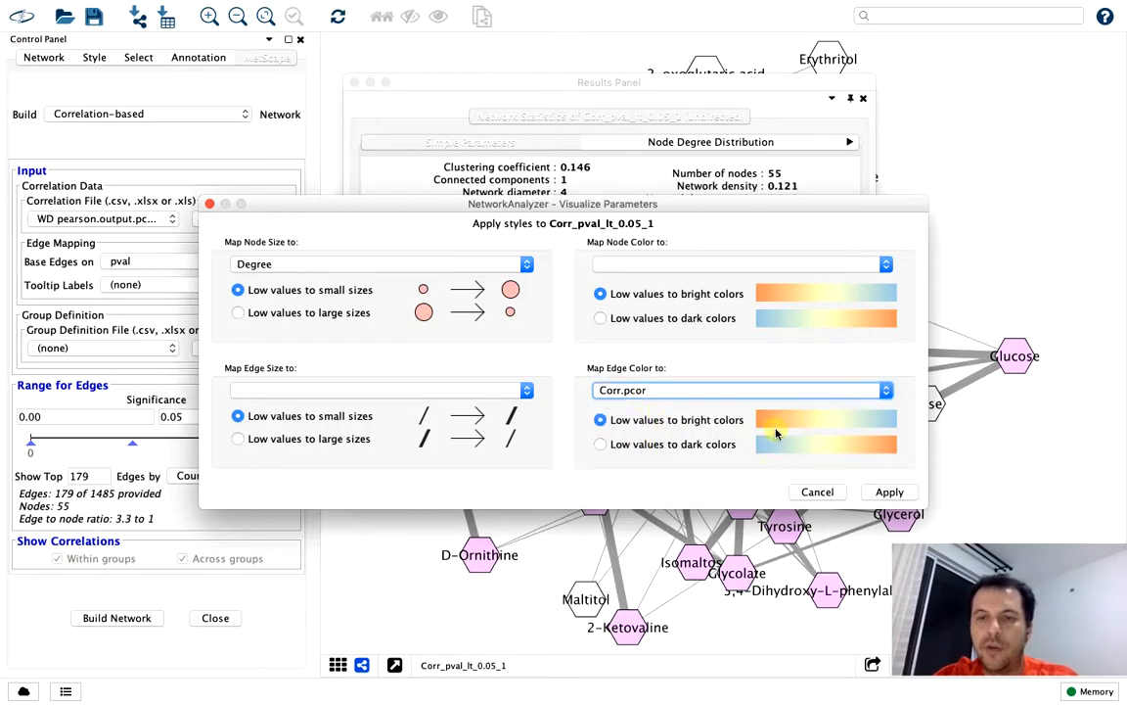
left_click(873, 489)
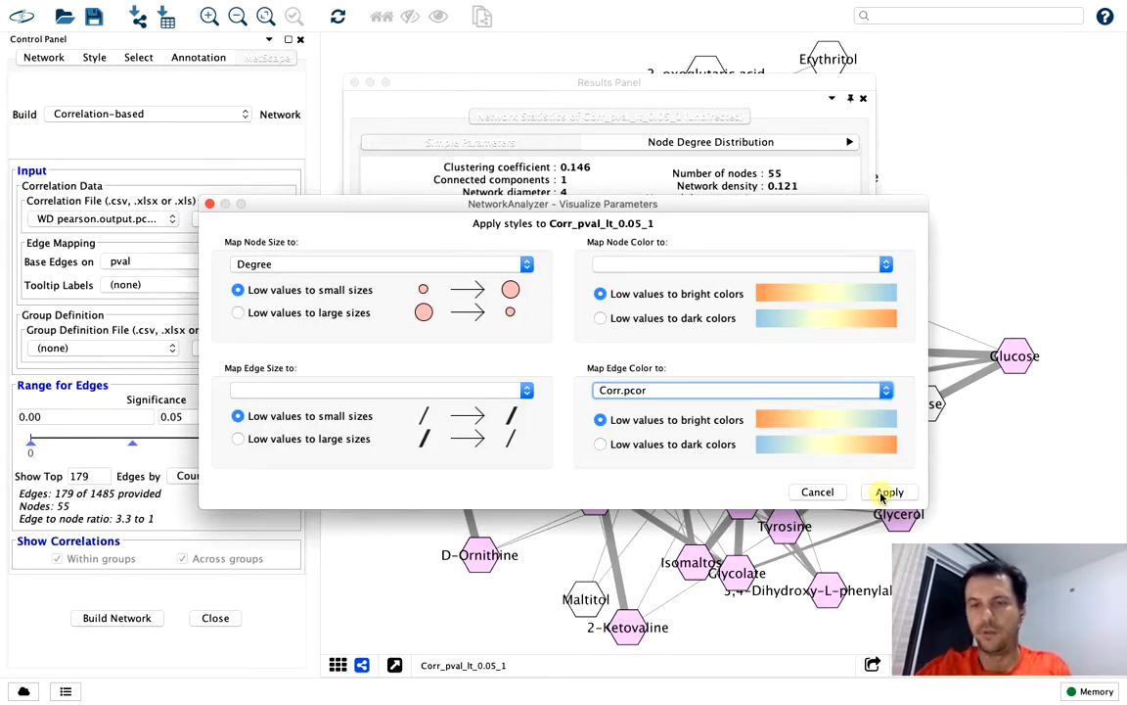
left_click(882, 495)
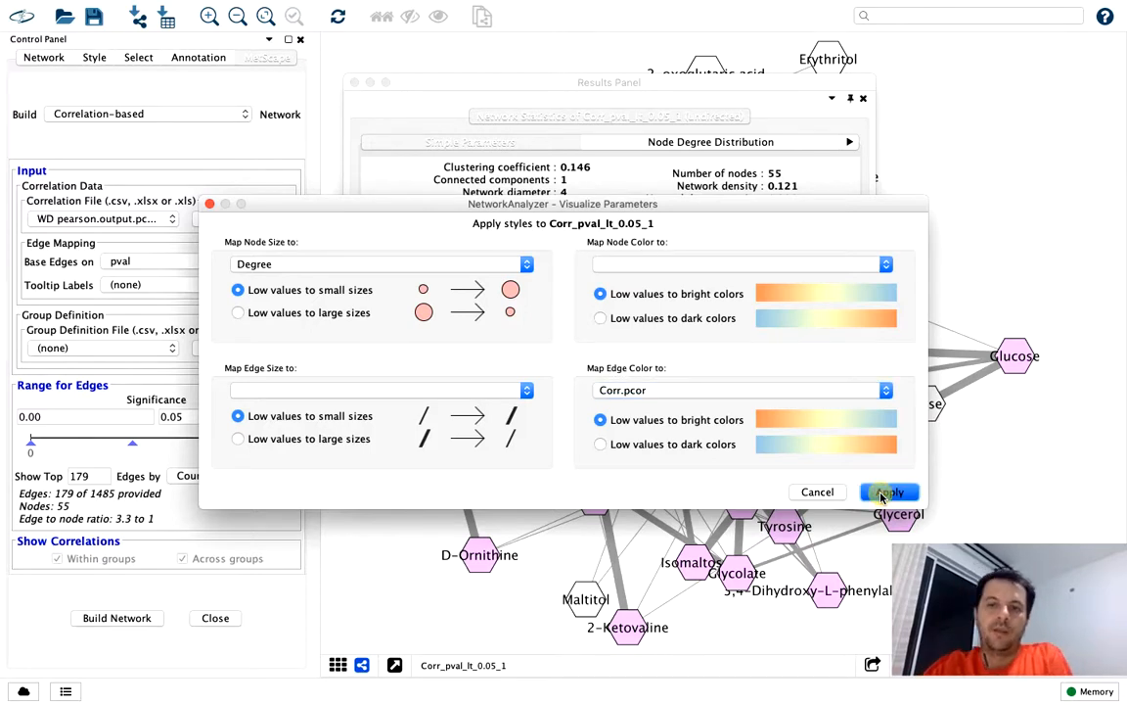
left_click(372, 84)
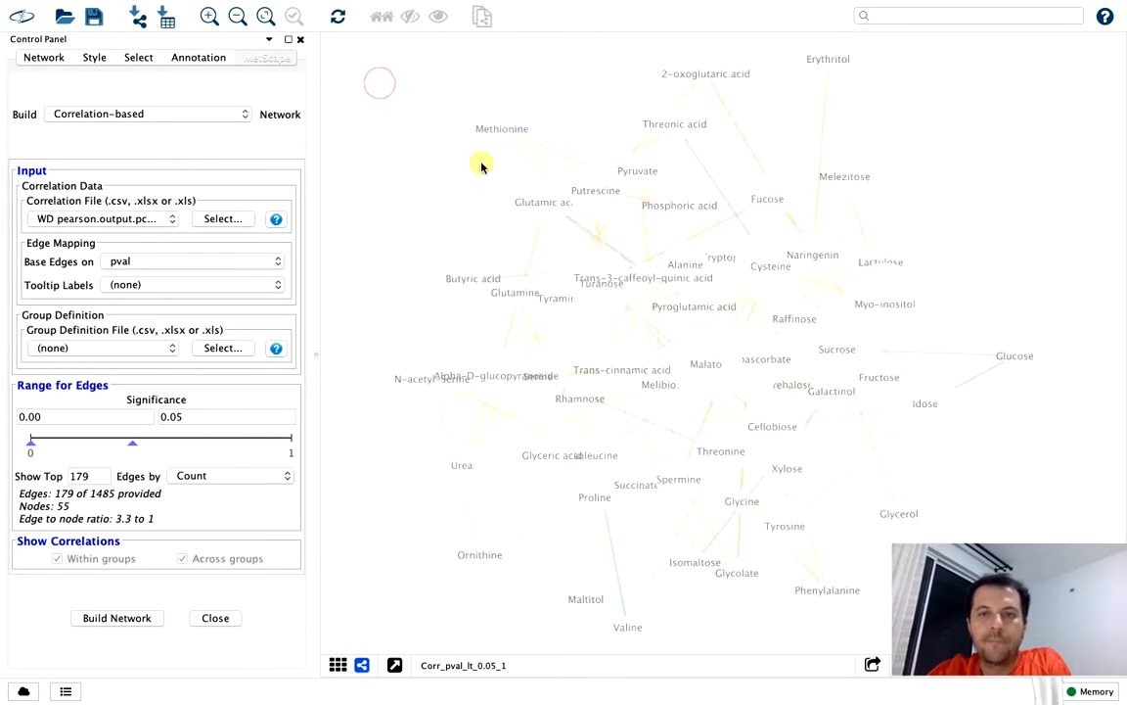
left_click(763, 361)
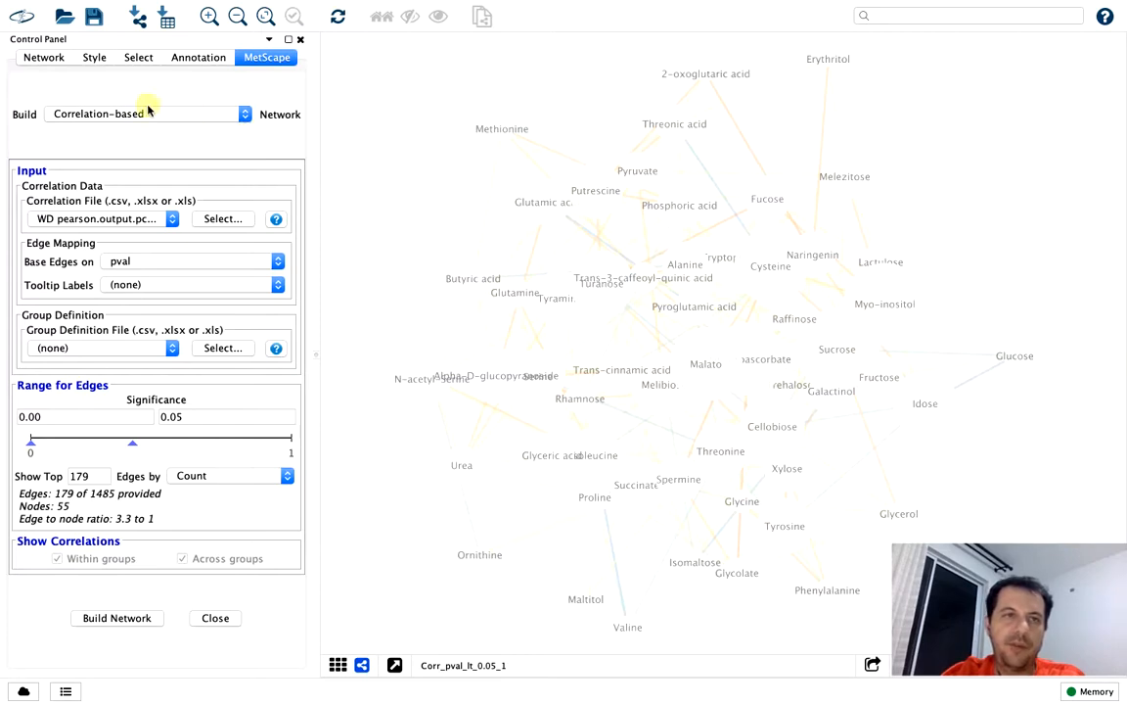
Change the network's default background paint to black
left_click(94, 59)
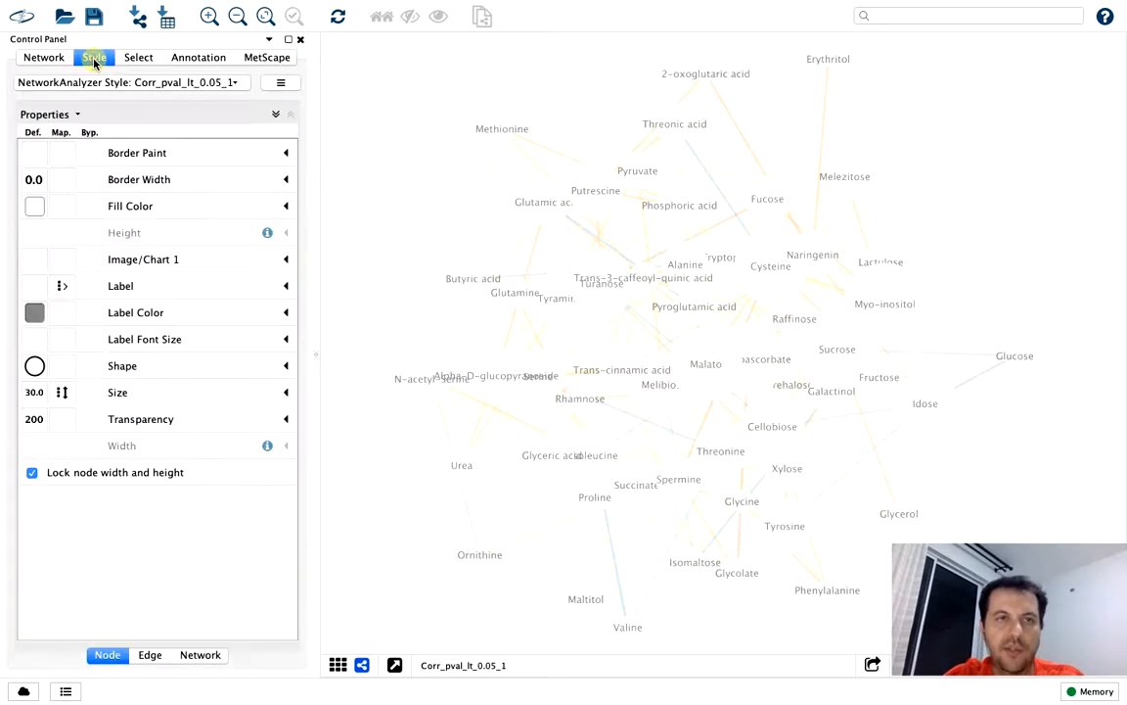
left_click(197, 652)
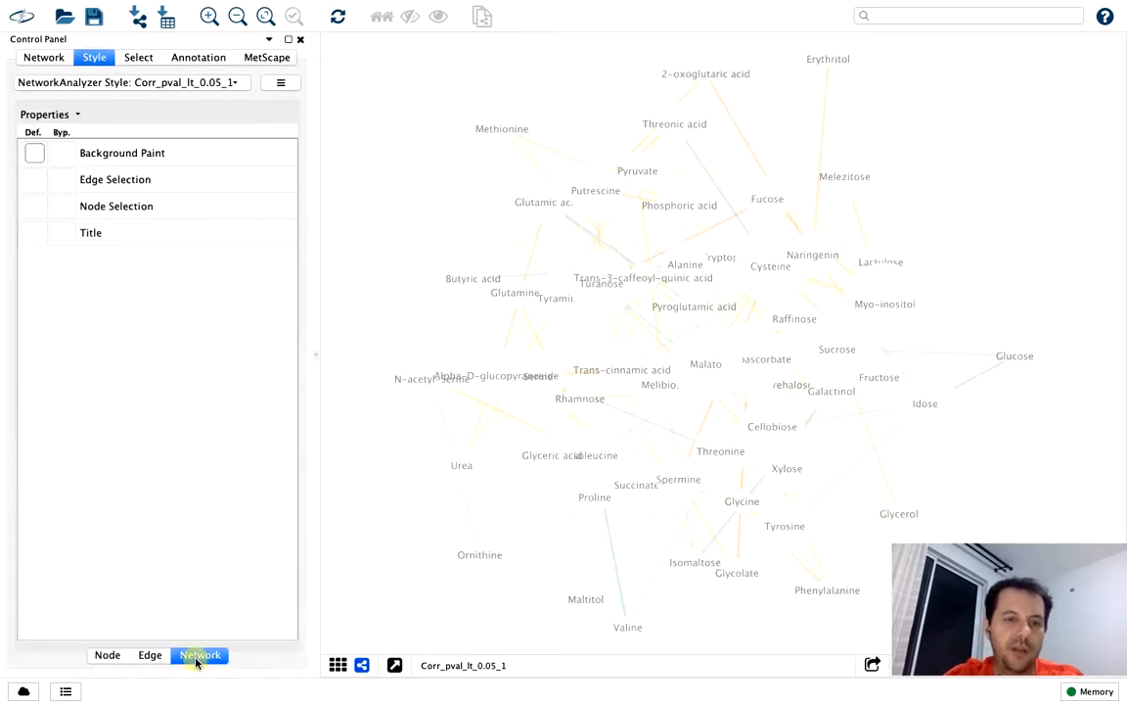
left_click(35, 160)
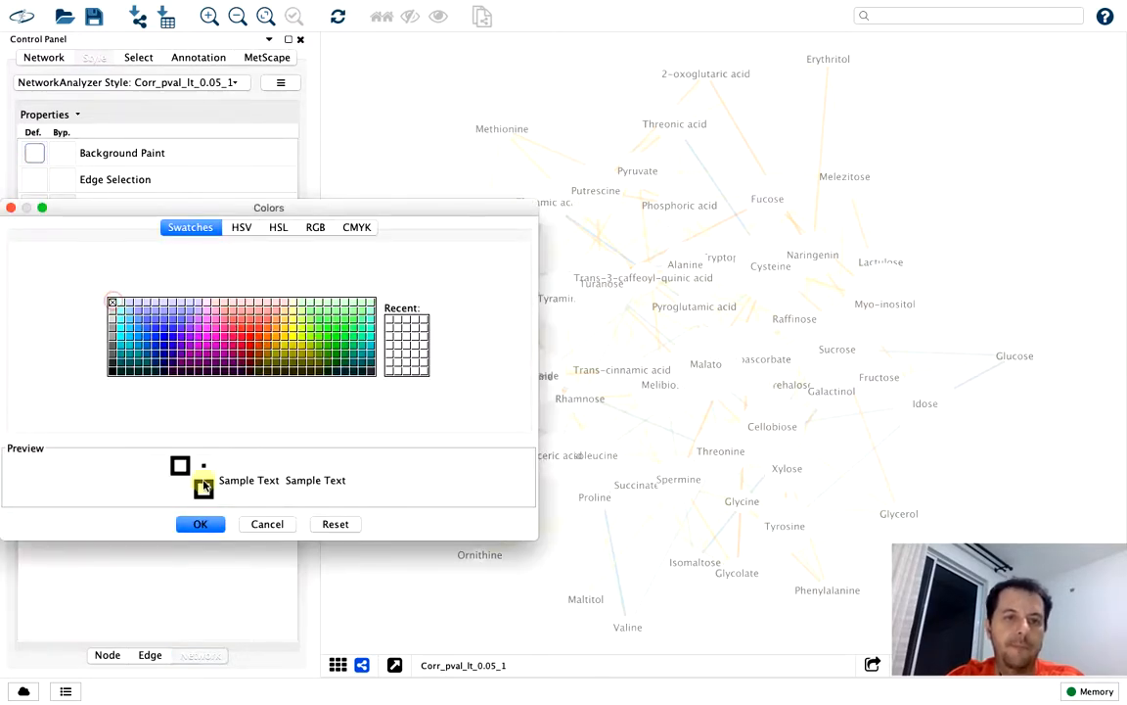
left_click(200, 524)
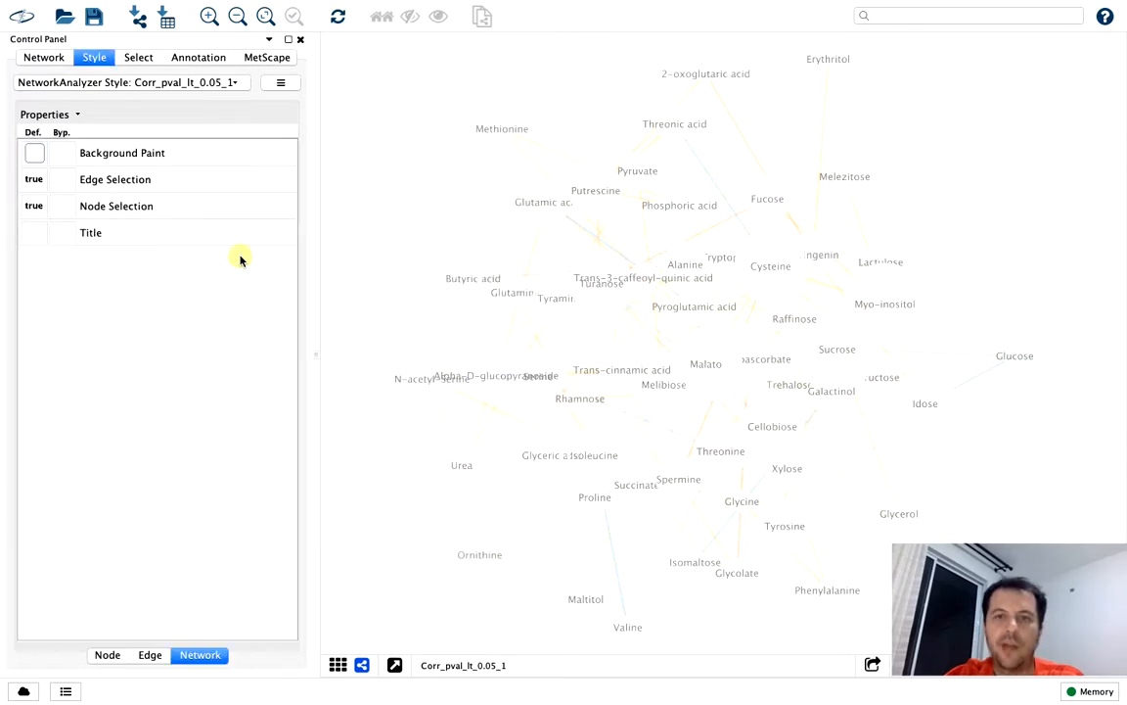
left_click(35, 157)
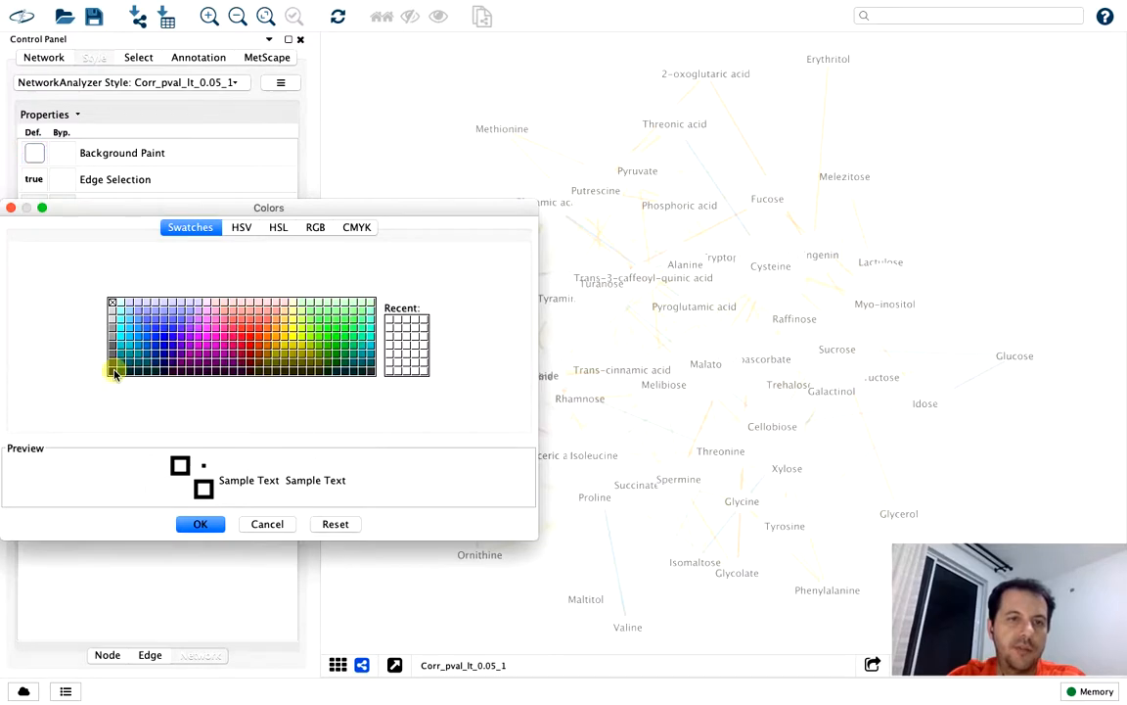
left_click(199, 524)
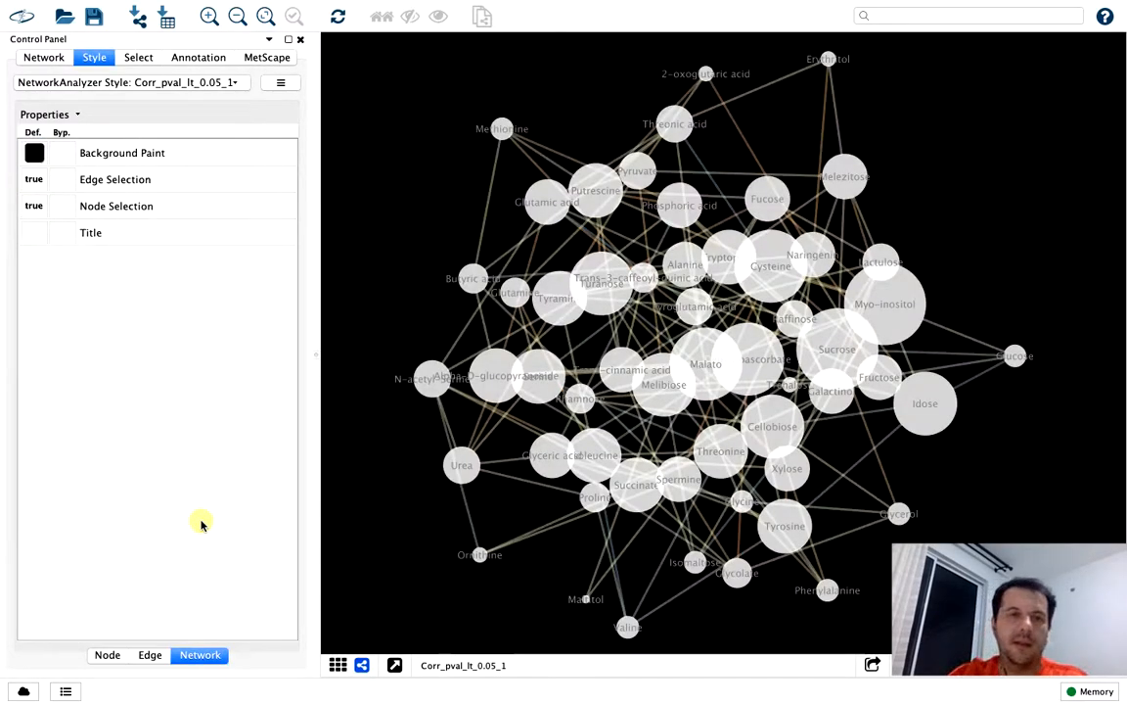
Set the default node fill color to red
left_click(149, 657)
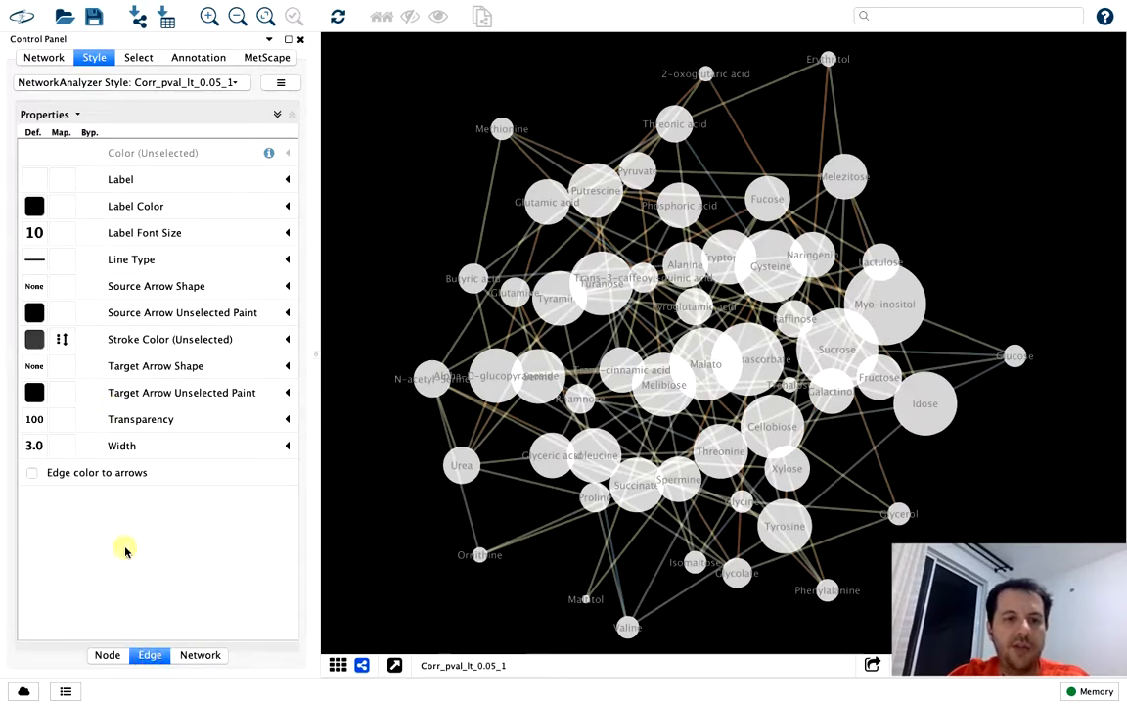
left_click(105, 656)
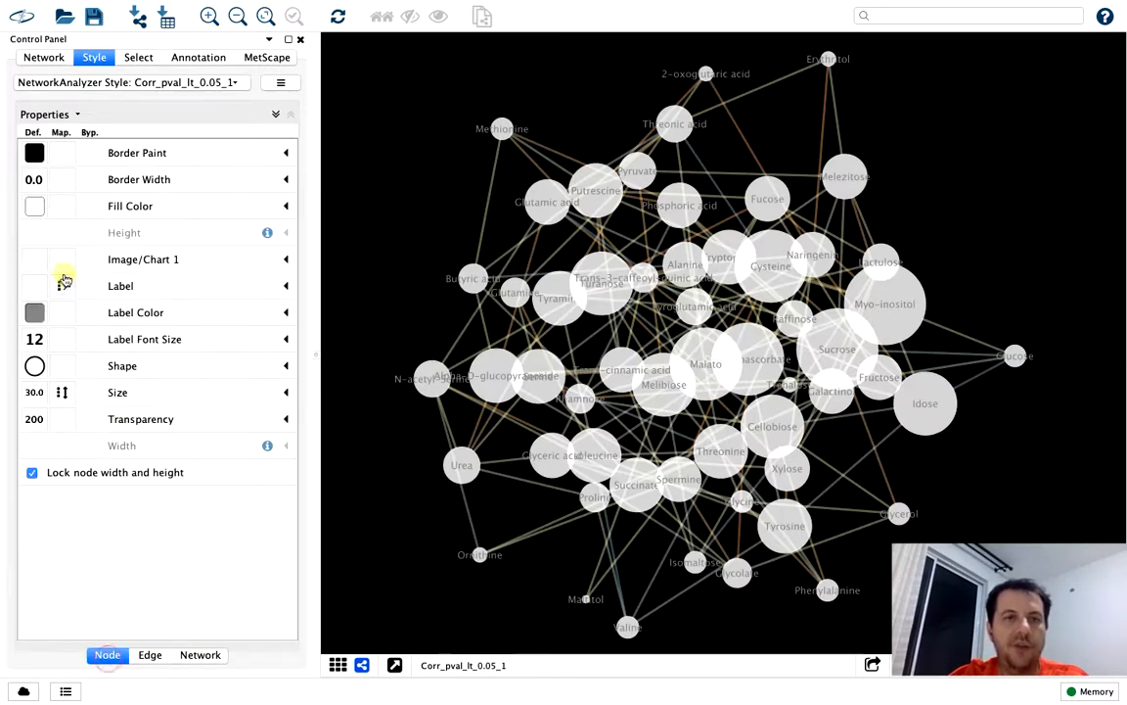
left_click(37, 211)
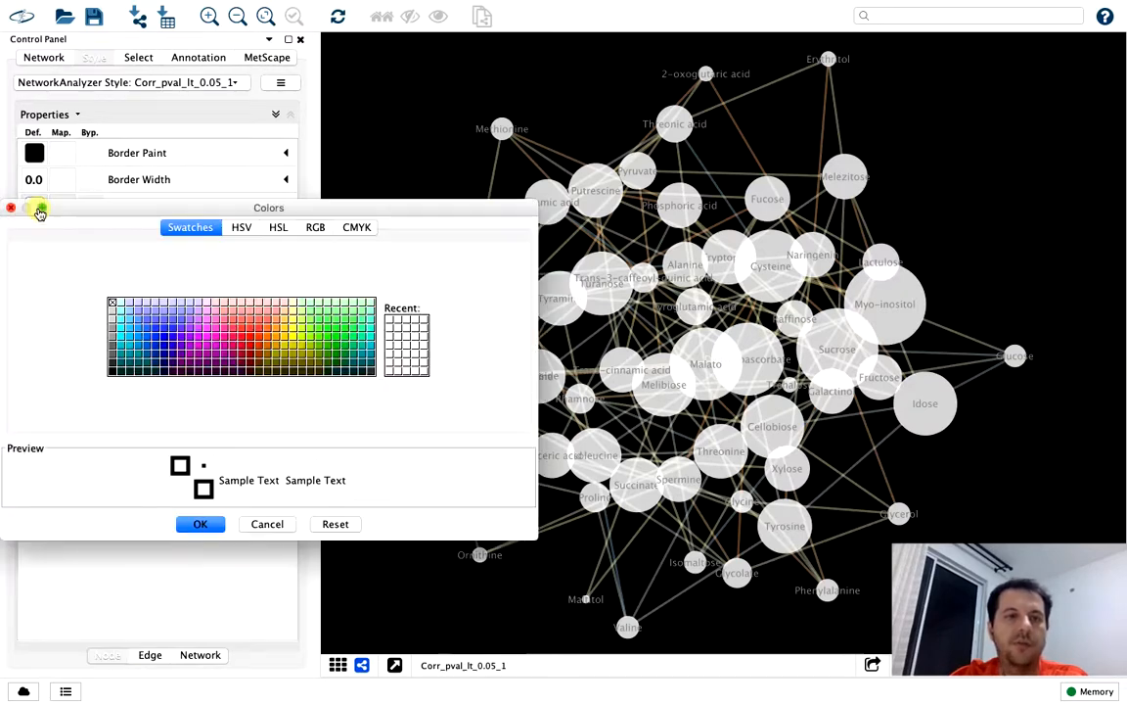
left_click(249, 337)
left_click(206, 532)
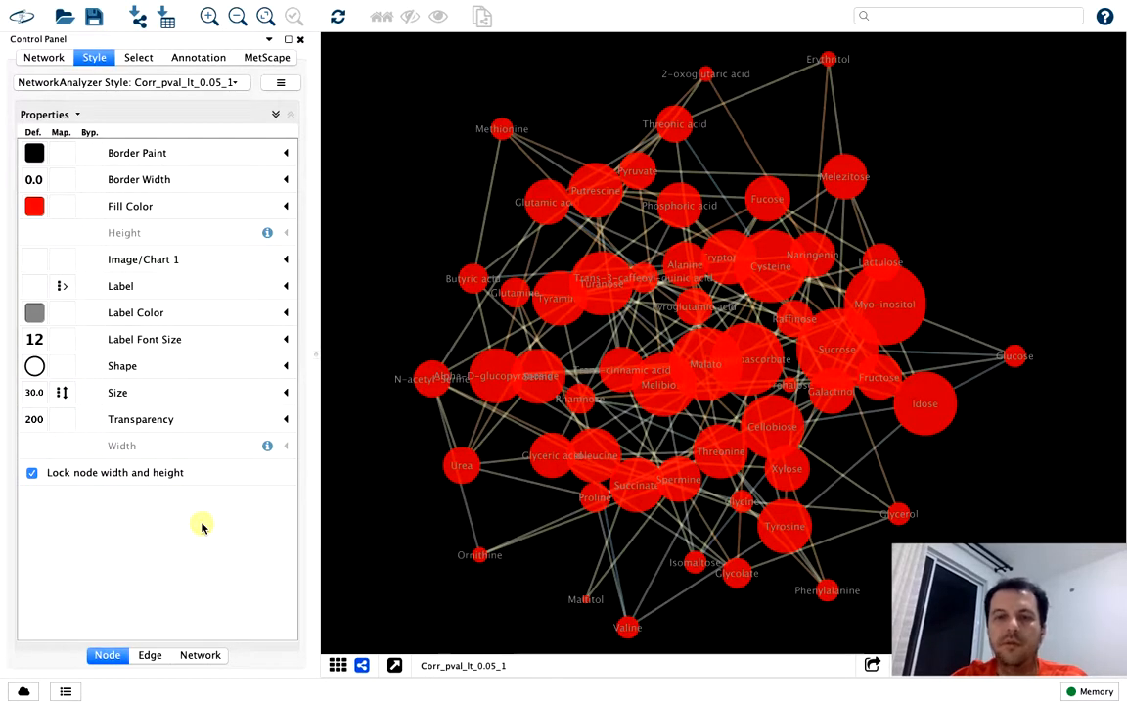
Open the continuous mapping editor for the edges' unselected stroke color, mapped to Corr.pcor
left_click(151, 658)
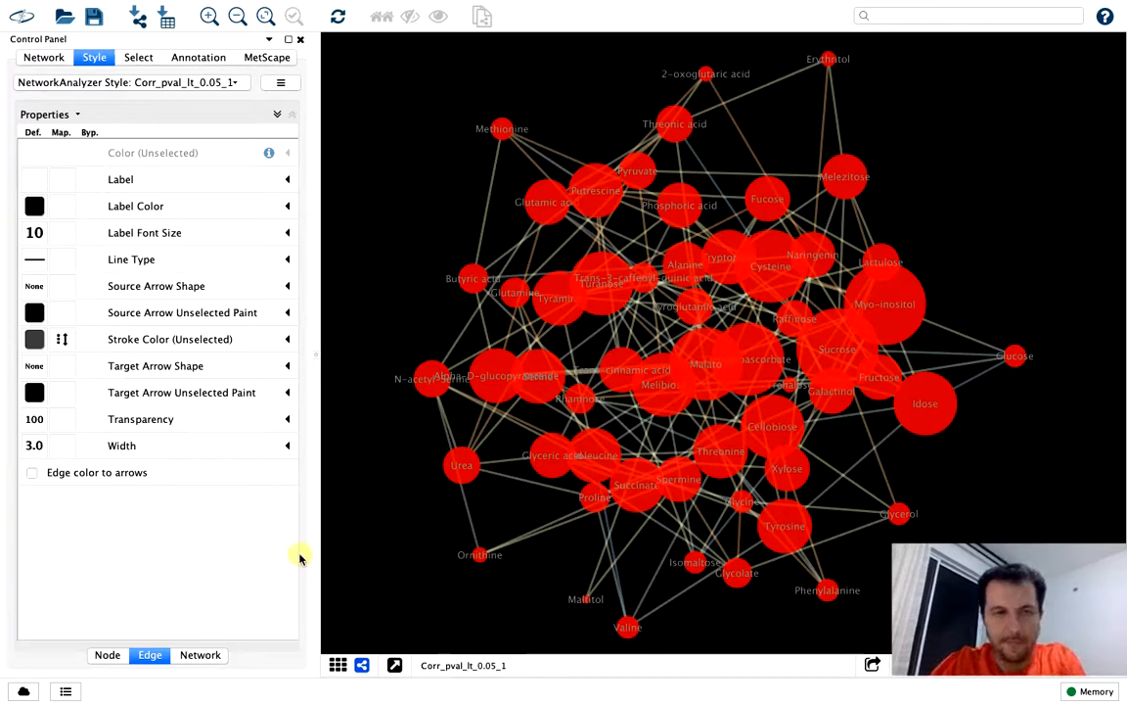
left_click(64, 340)
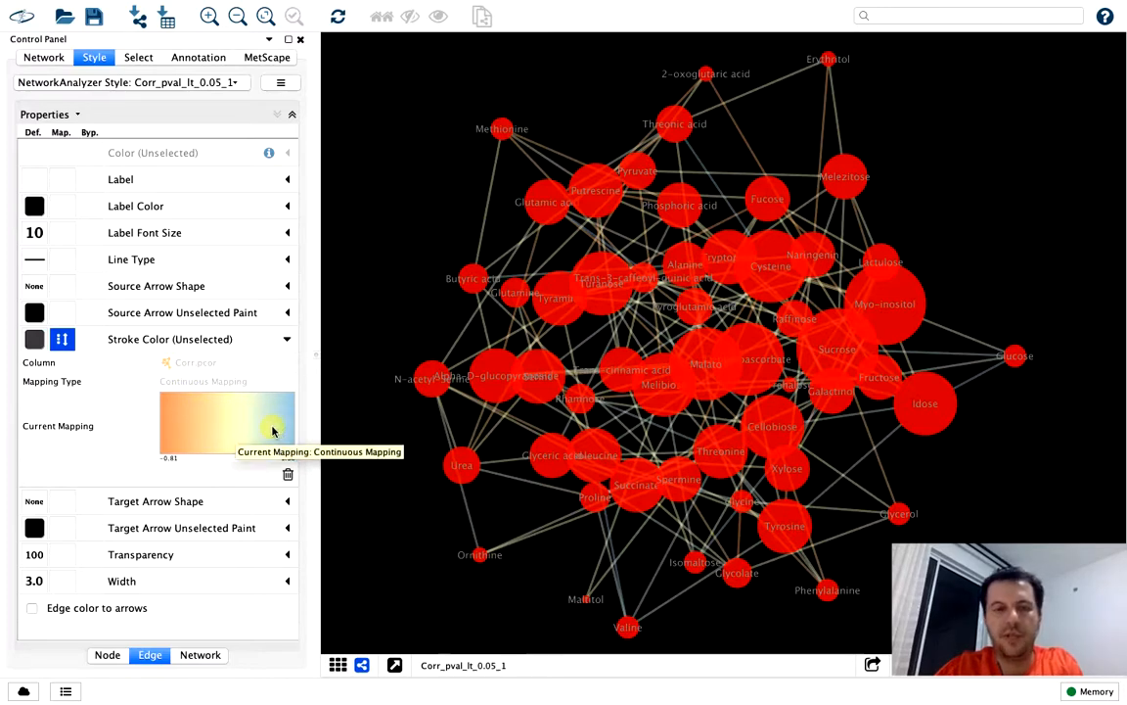
left_click(167, 427)
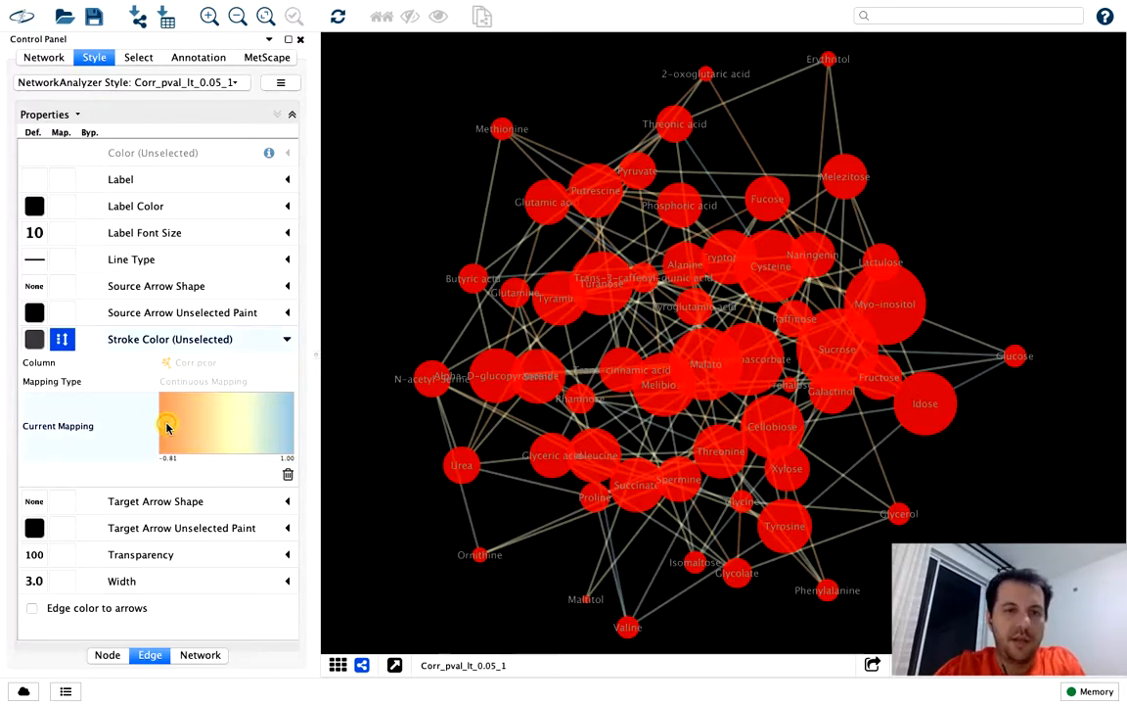
double_click(168, 427)
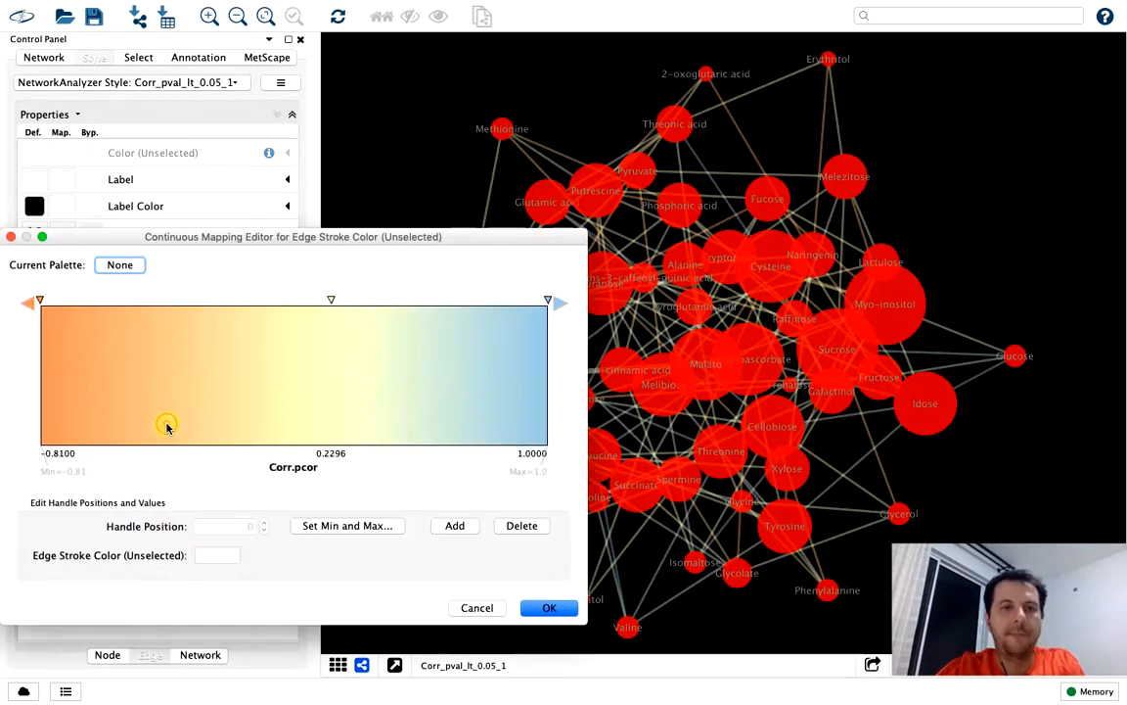
Set the edge stroke color at the lowest handle, -0.81, to cyan
left_click(39, 300)
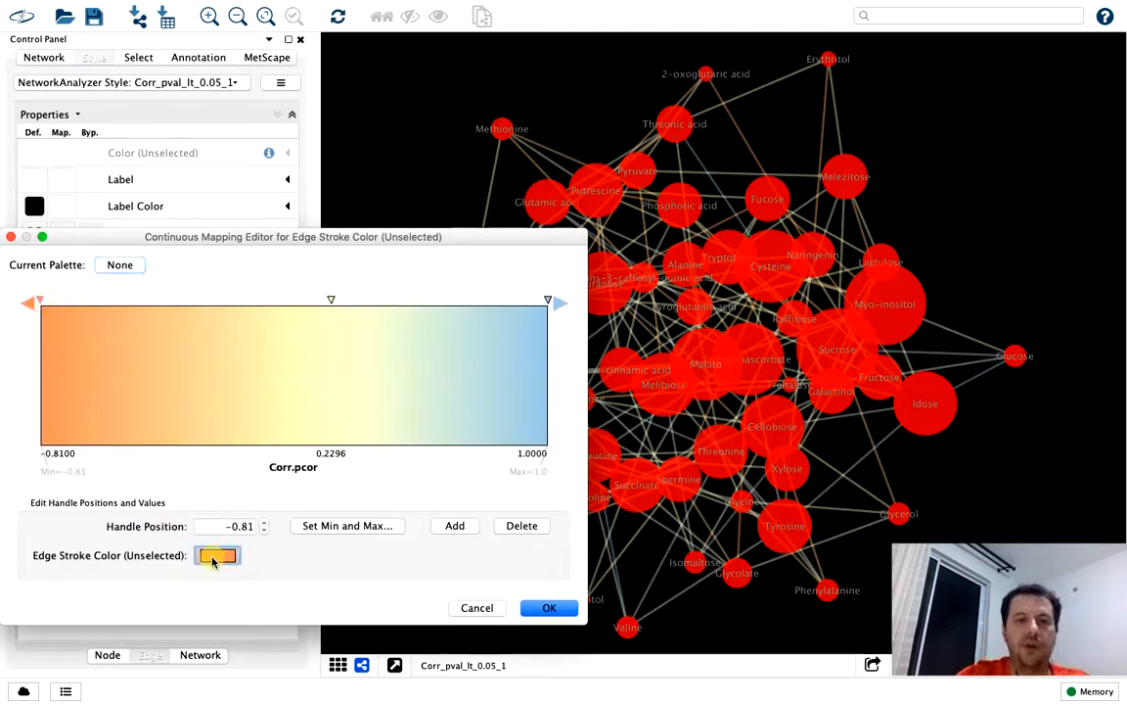
left_click(217, 556)
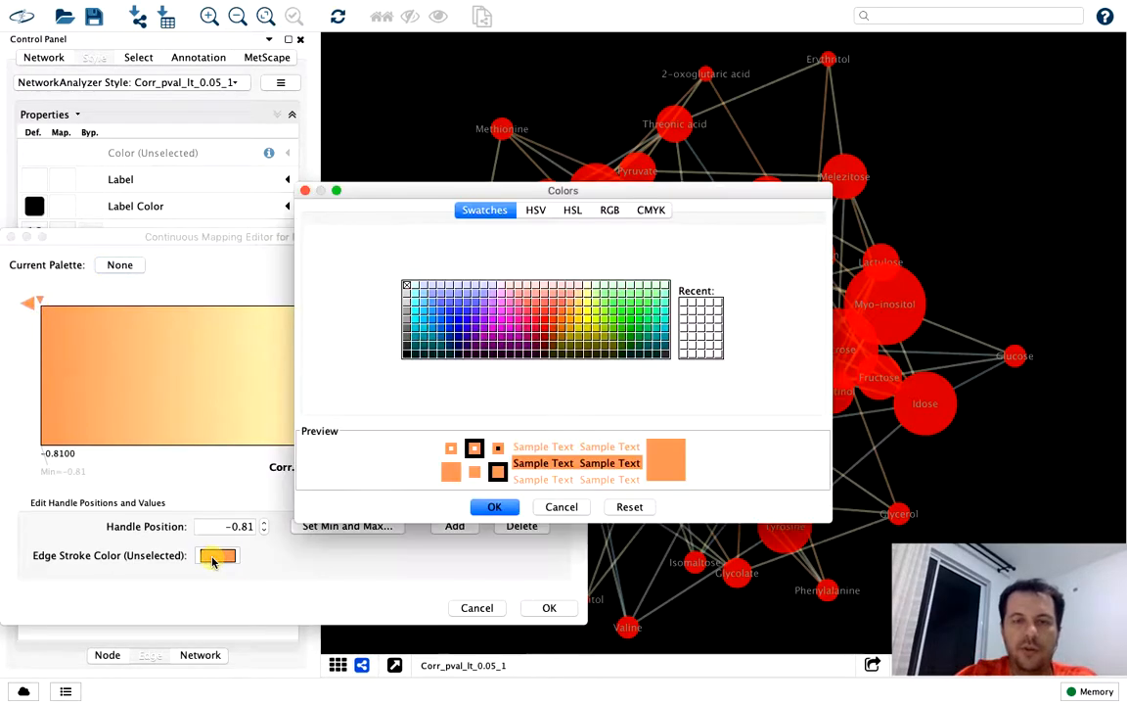
left_click(414, 321)
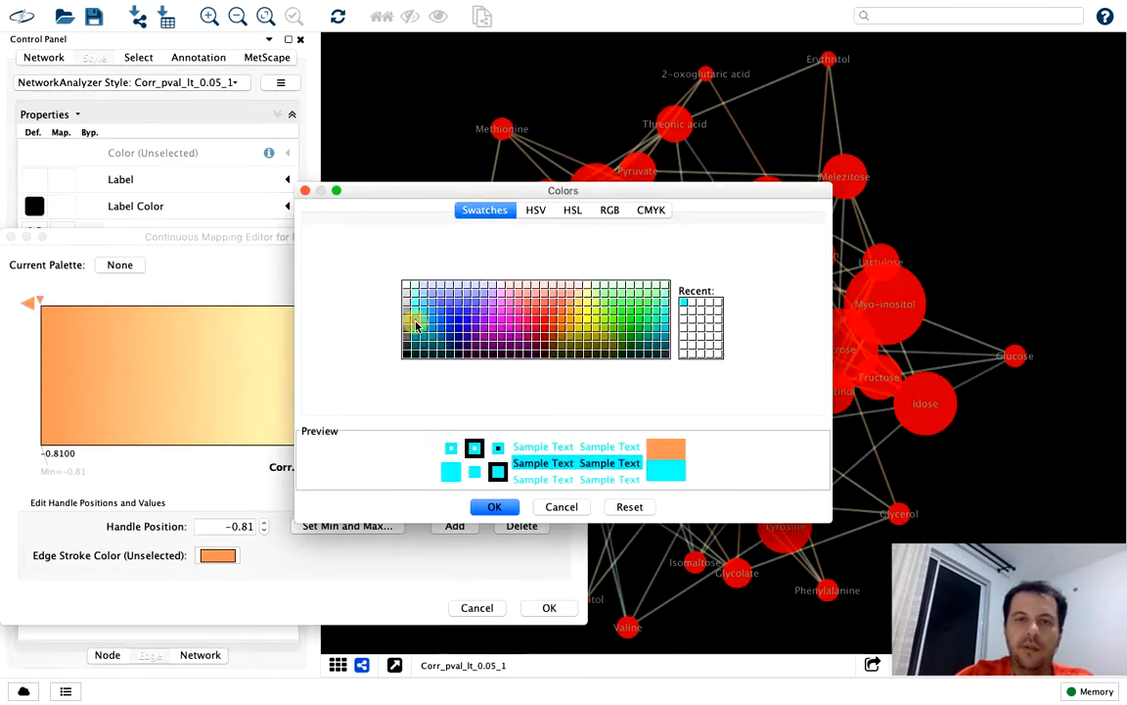
left_click(495, 508)
left_click(494, 507)
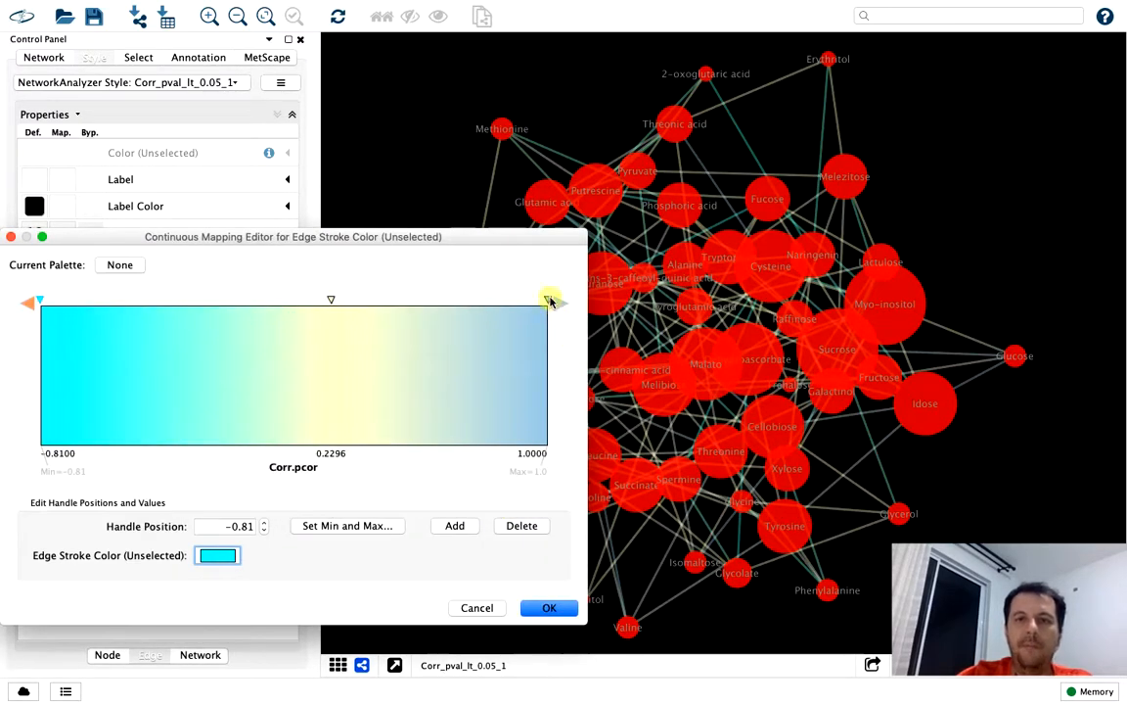
Set the edge stroke color at the highest handle, 1, to bright green
left_click(226, 554)
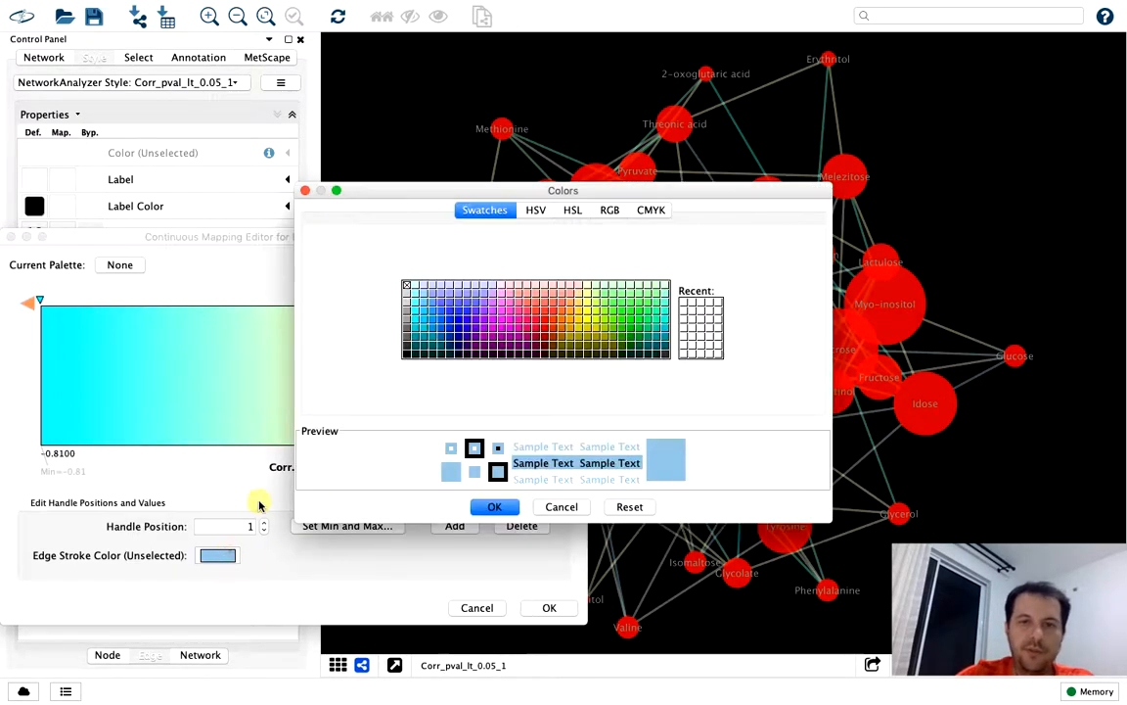
left_click(647, 322)
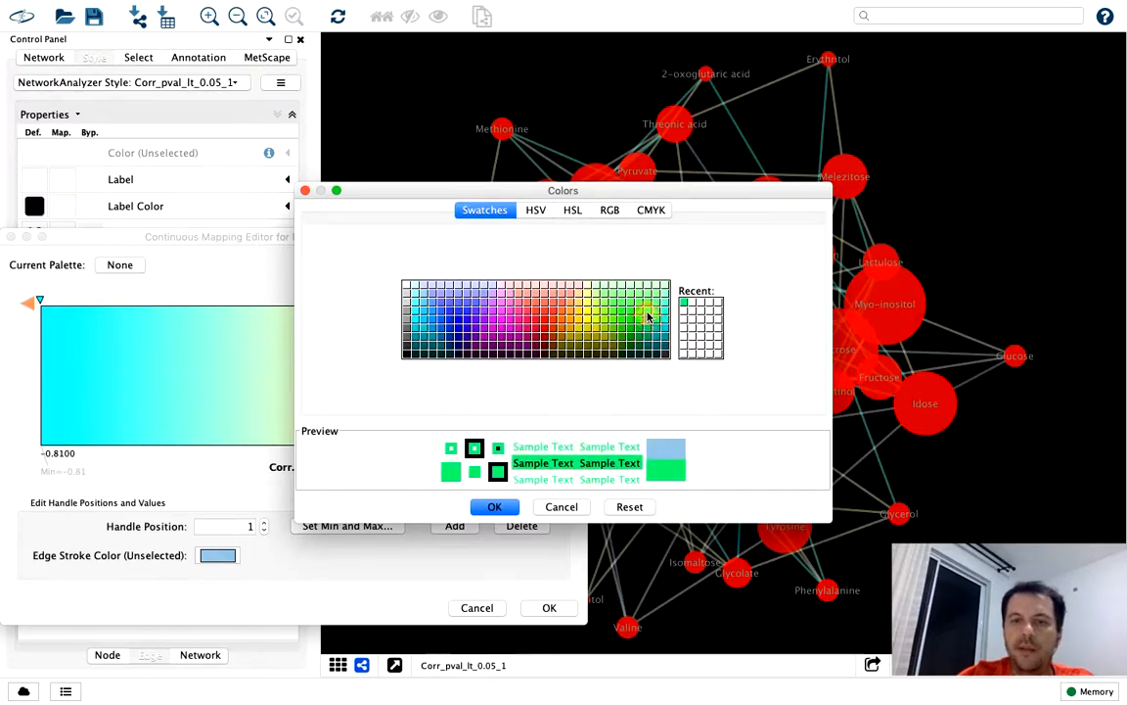
left_click(648, 312)
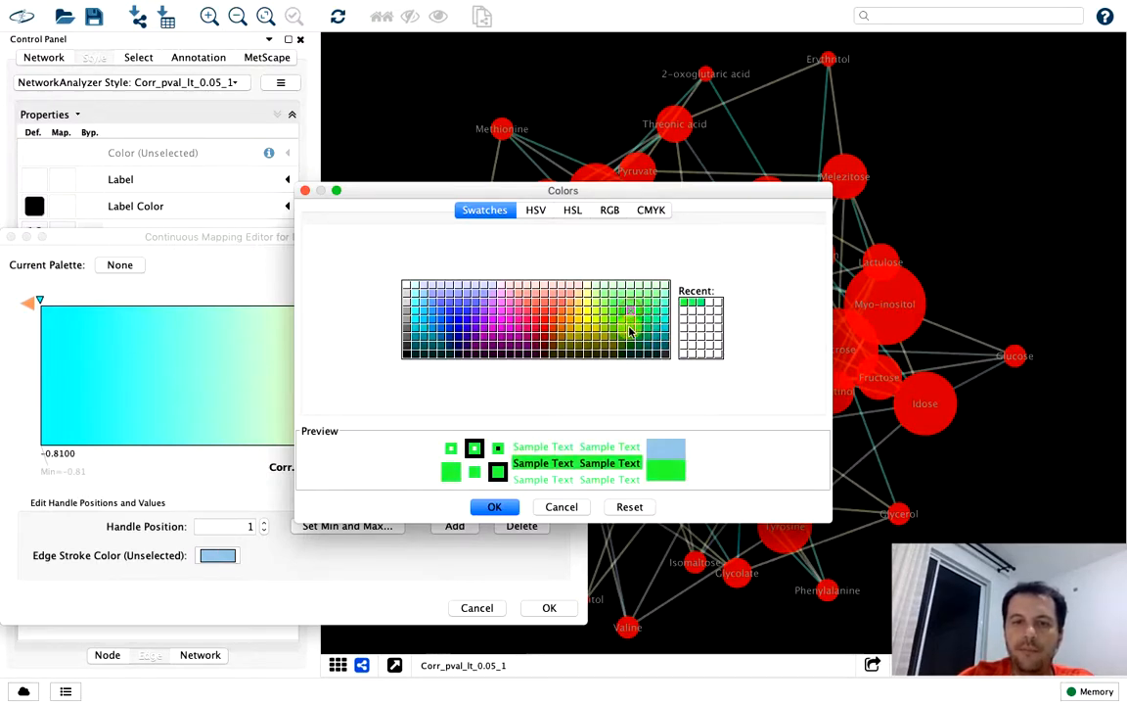
left_click(499, 506)
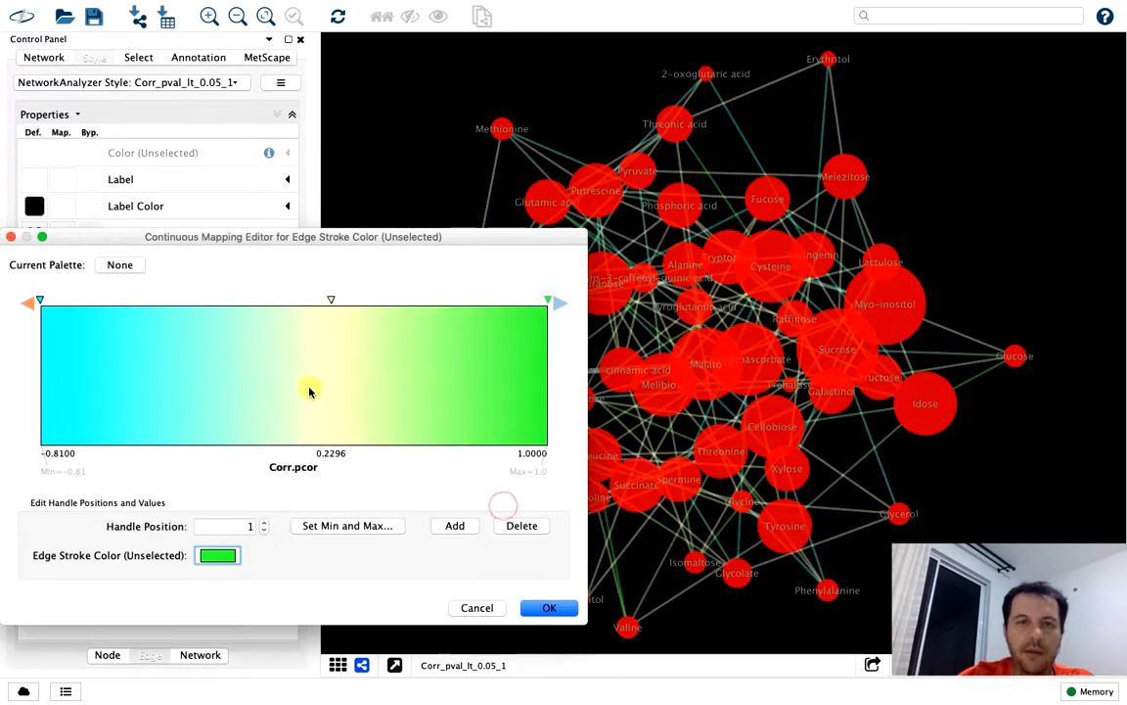
Move the gradient's middle handle to about -0.004, make its color white, and apply the edge color mapping
left_click(331, 299)
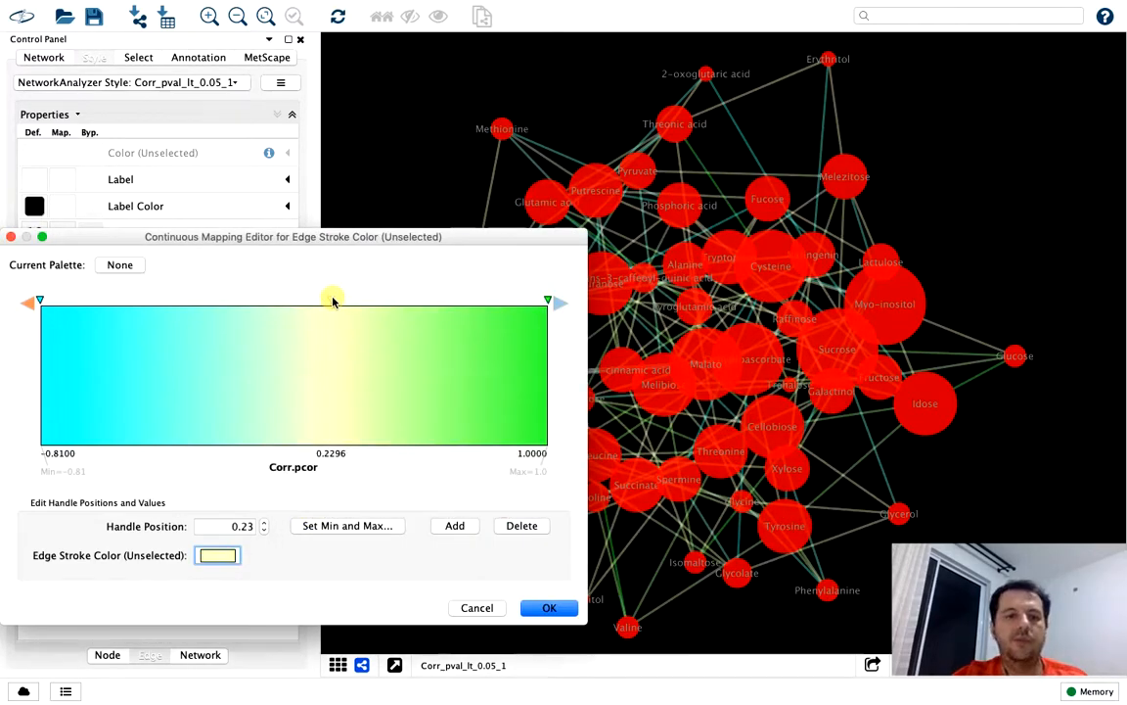
left_click_drag(331, 300, 299, 311)
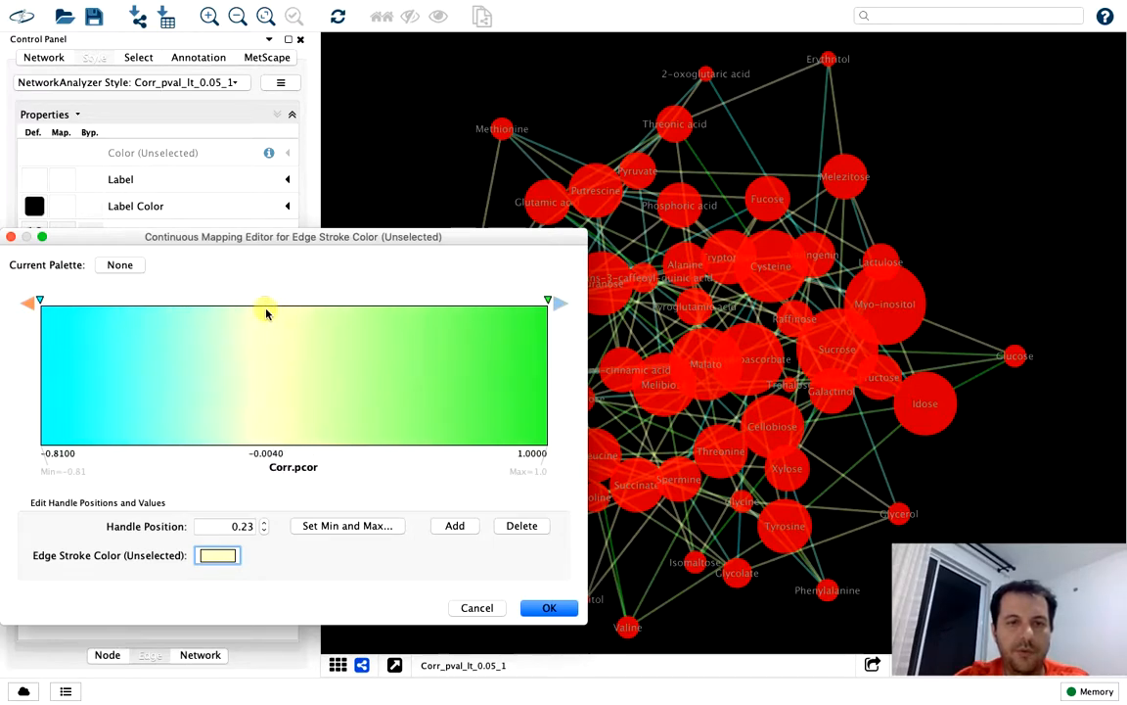
left_click_drag(266, 313, 266, 313)
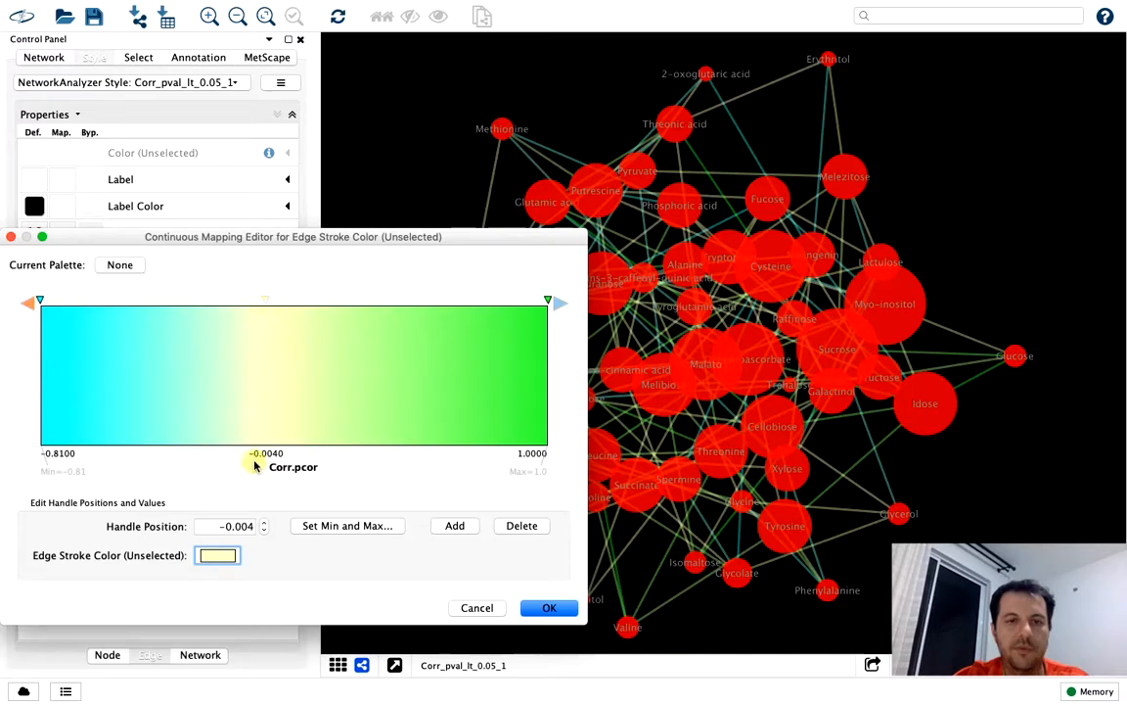
left_click(219, 556)
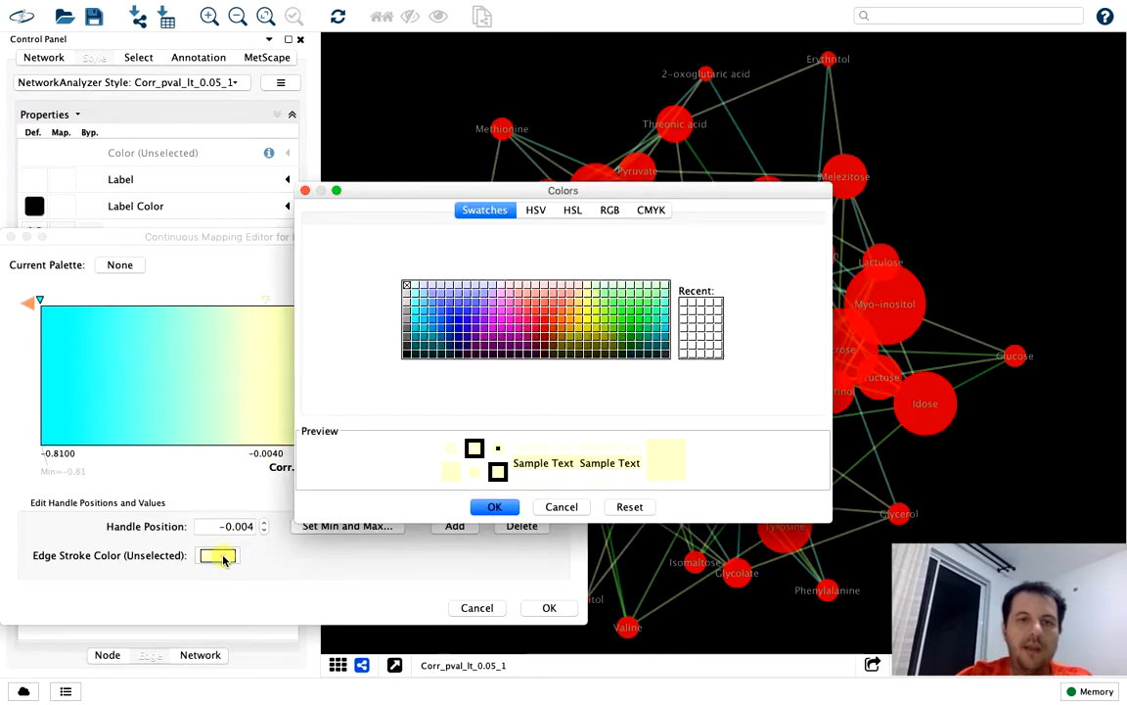
left_click(410, 287)
left_click(494, 506)
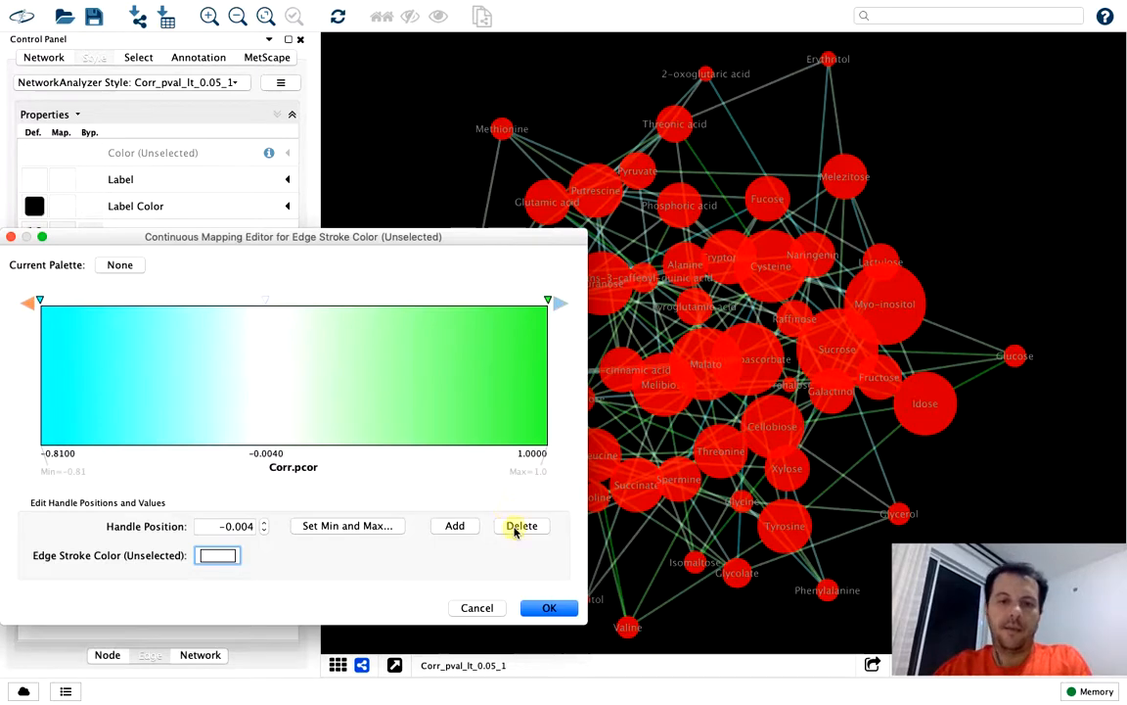
left_click(546, 607)
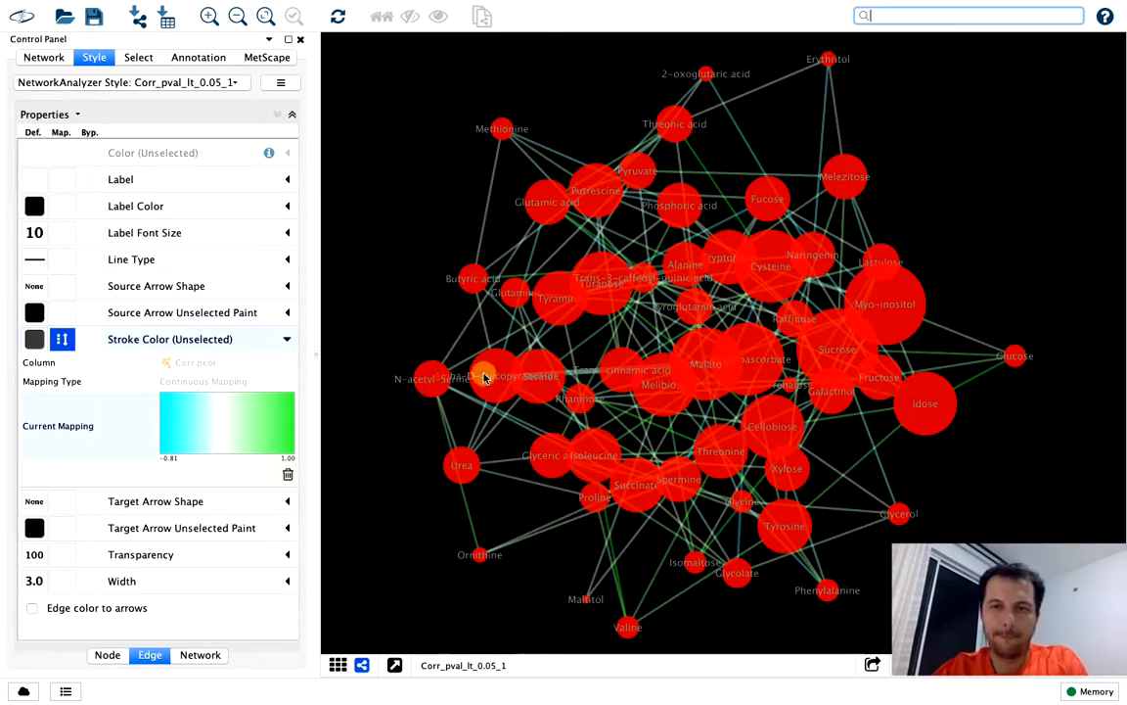
Change the edge stroke color at the highest Corr.pcor handle, 1, to orange and apply the mapping
left_click(275, 418)
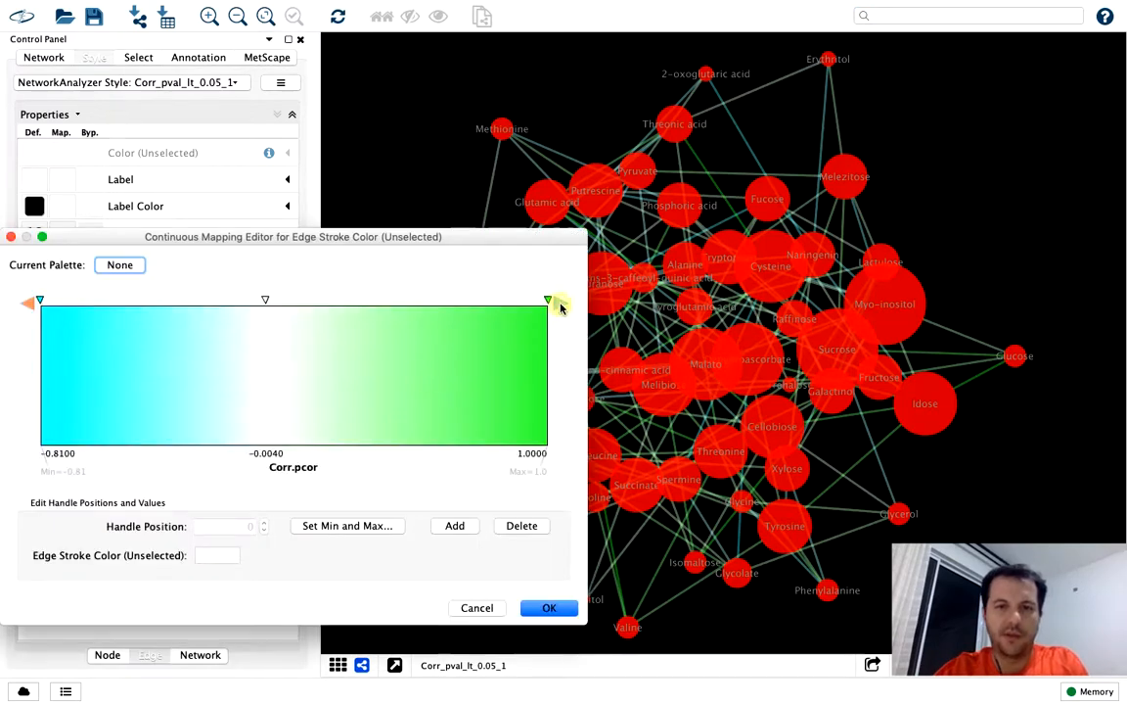
left_click(546, 302)
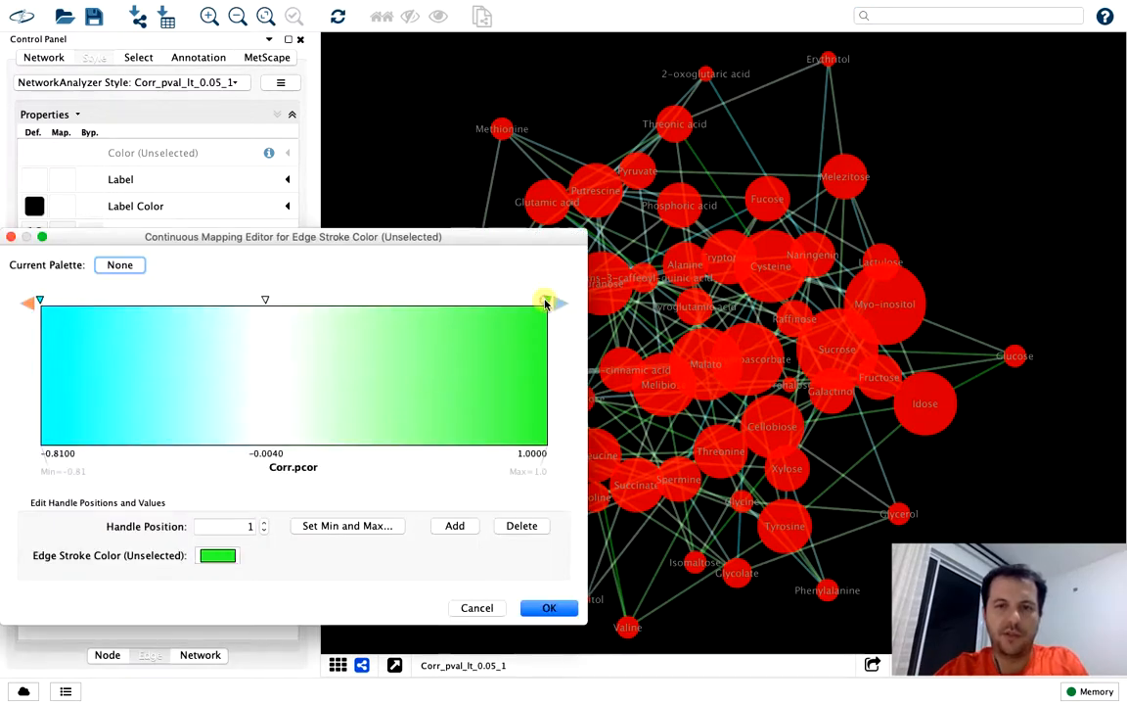
left_click(220, 557)
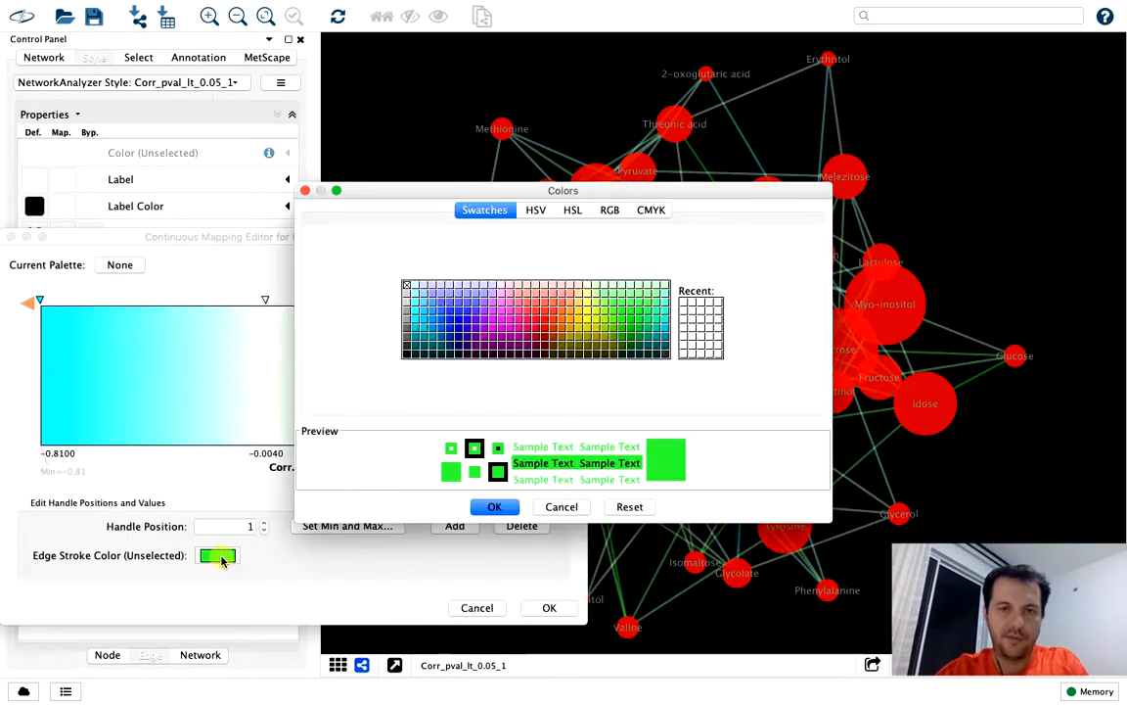
left_click(563, 334)
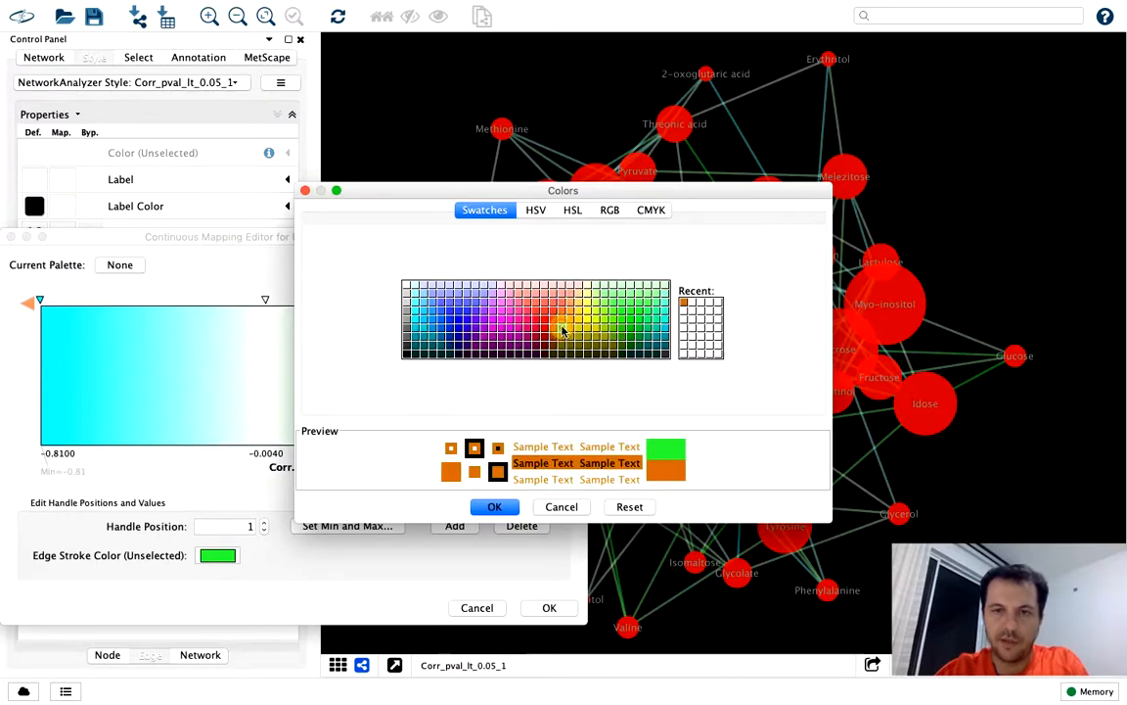
left_click(563, 311)
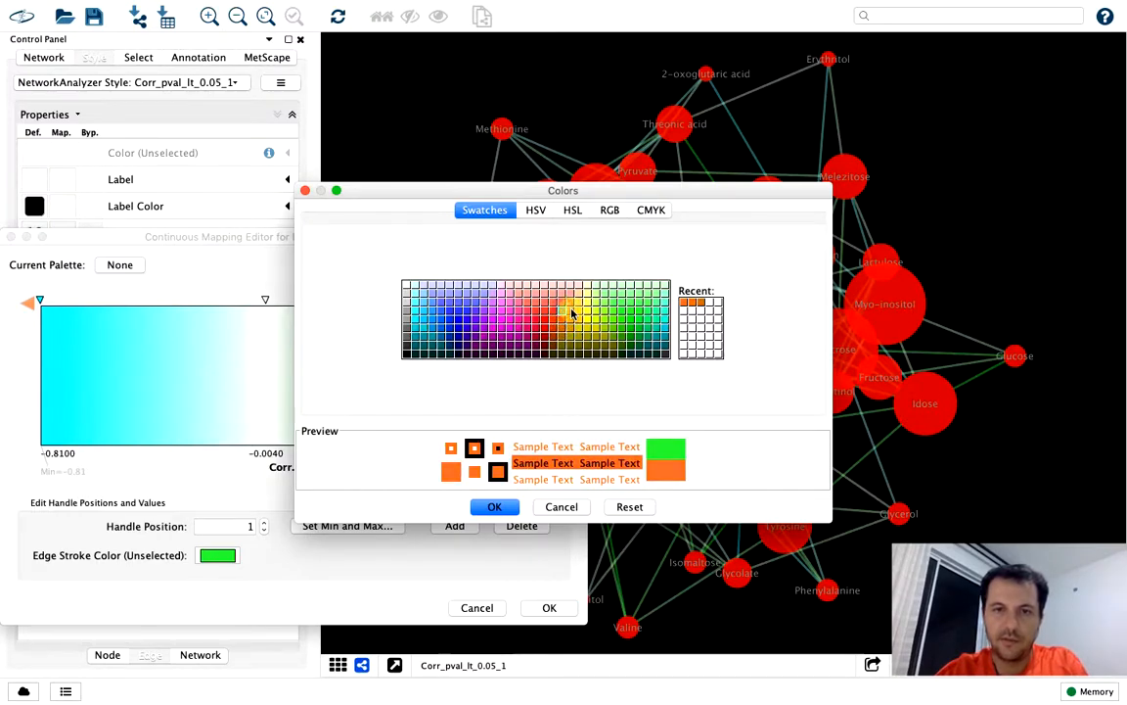
left_click(573, 325)
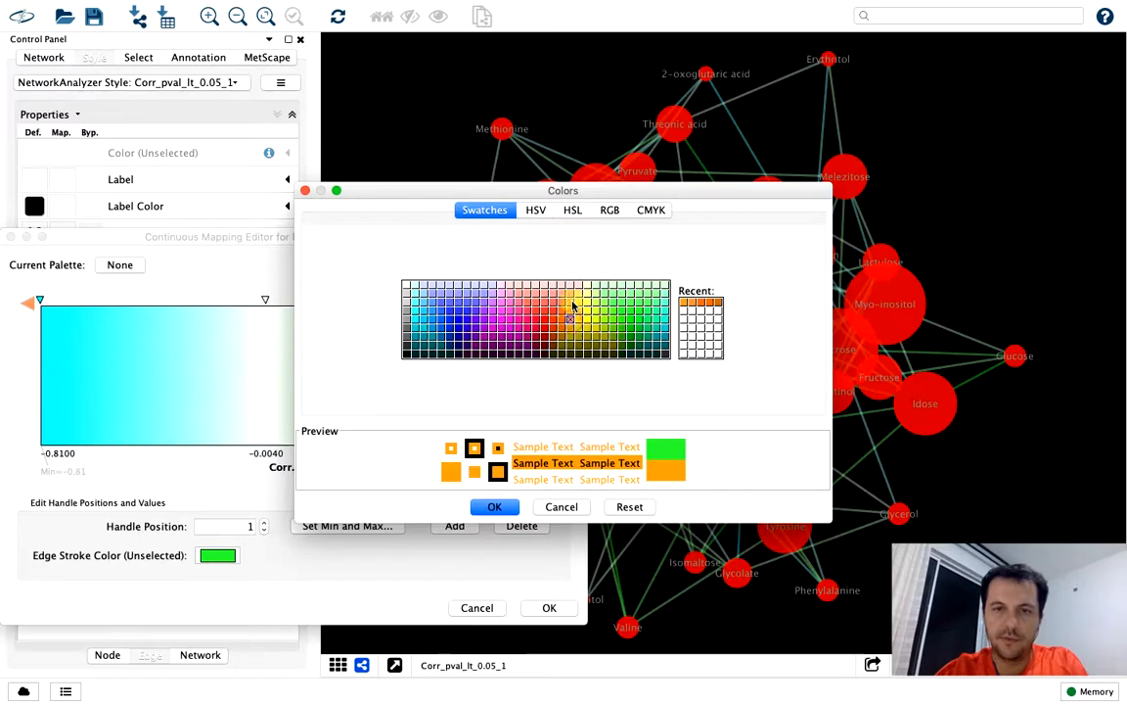
left_click(573, 304)
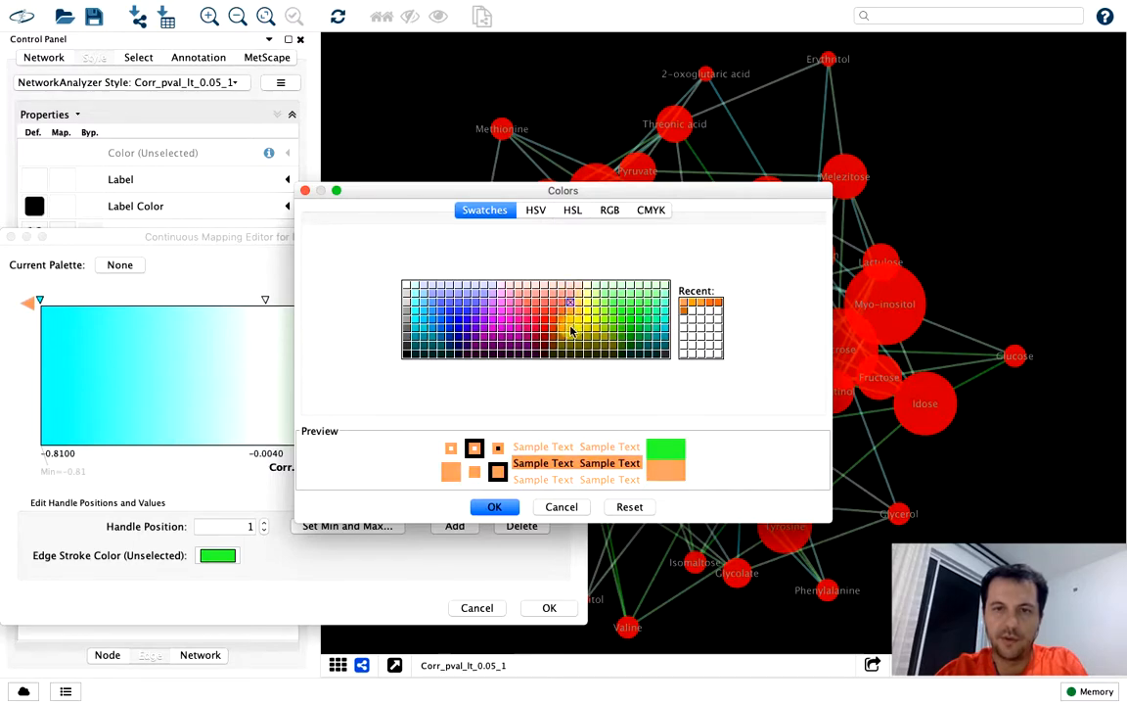
left_click(568, 330)
left_click(571, 323)
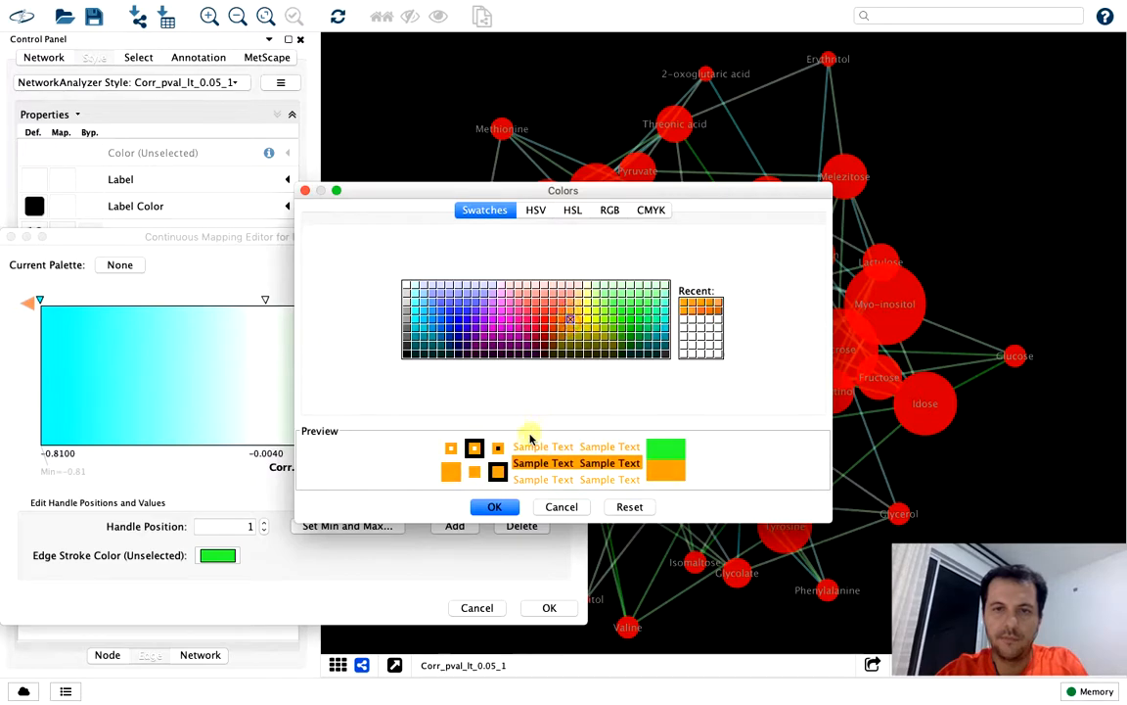
left_click(508, 507)
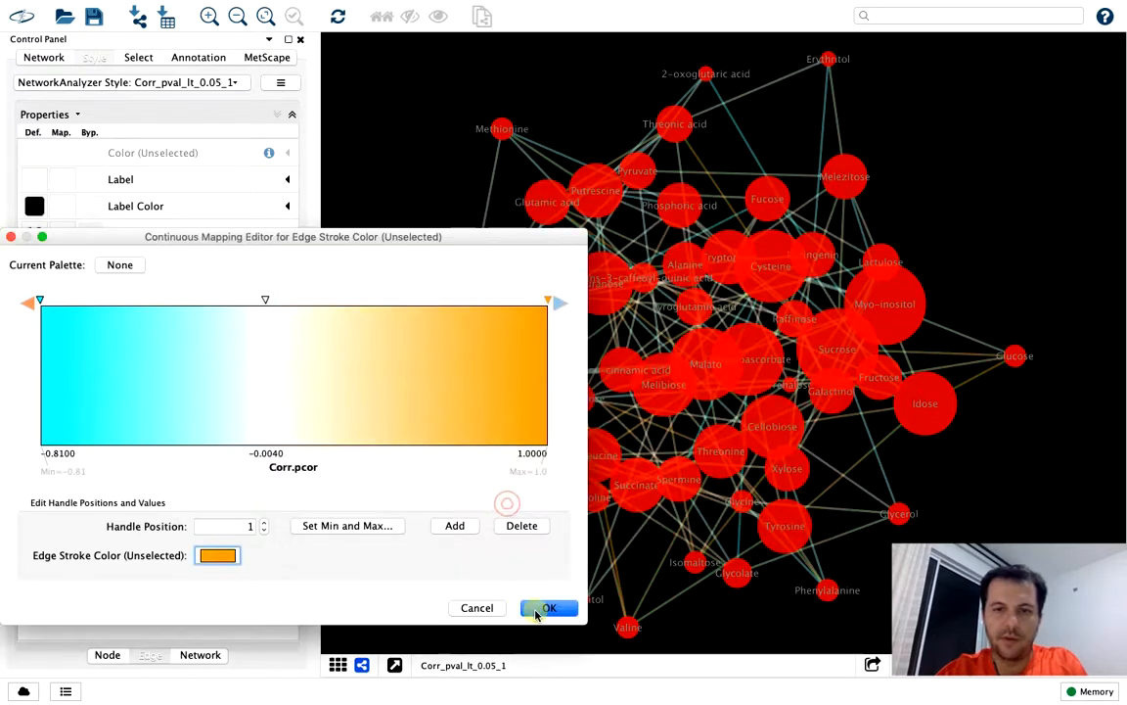
left_click(541, 607)
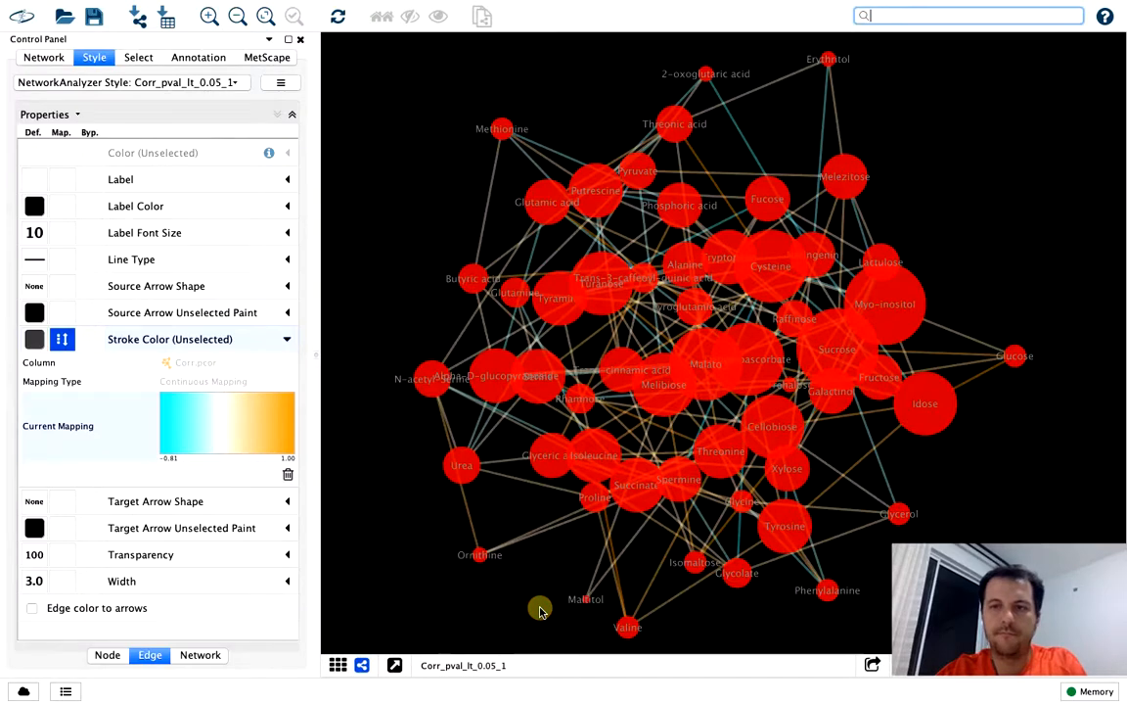
Change the edge stroke color at the lowest Corr.pcor handle, -0.81, to magenta and apply the mapping
left_click(167, 414)
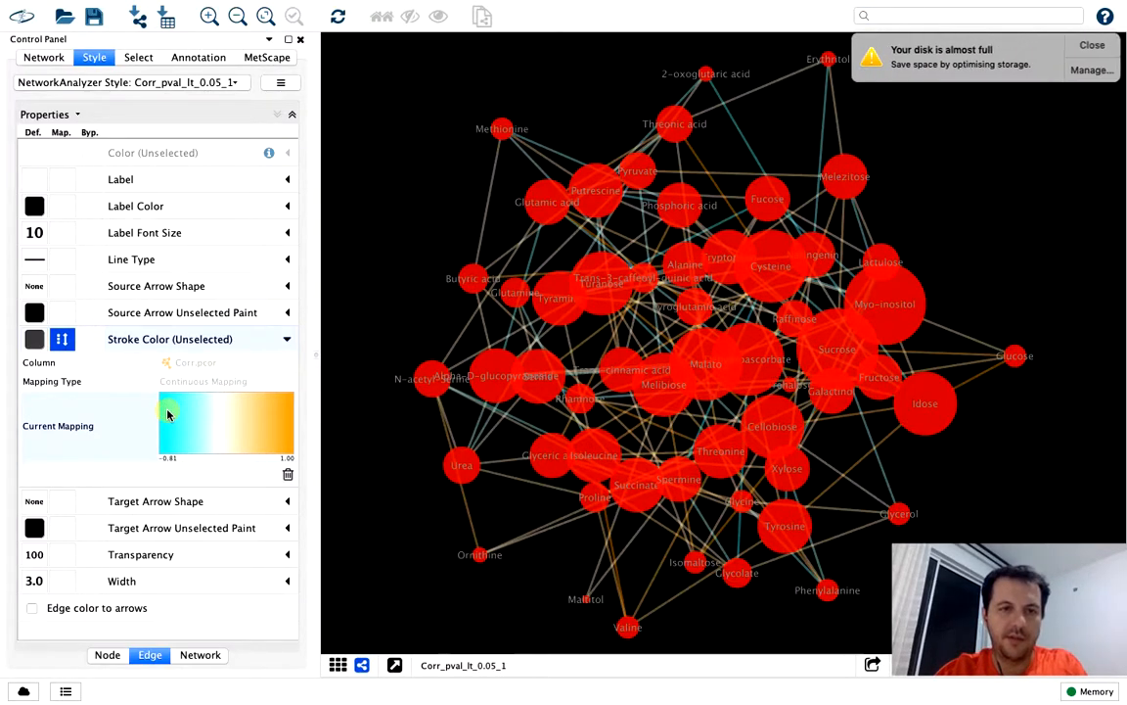
left_click(38, 299)
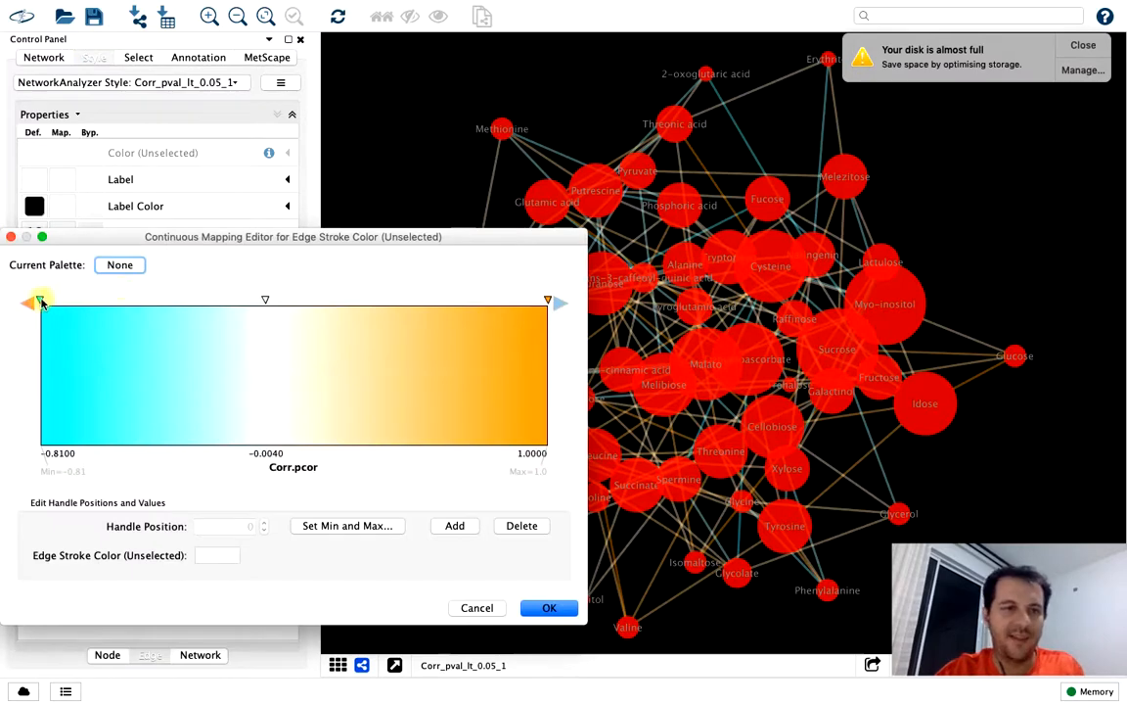
left_click(231, 562)
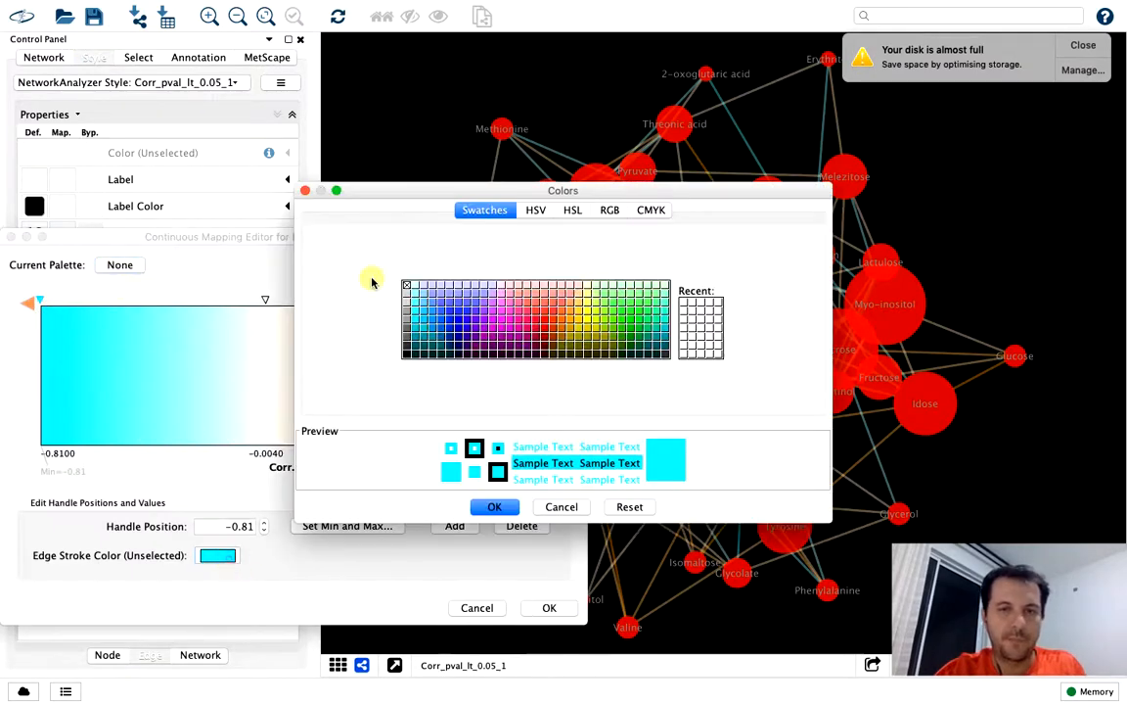
left_click(501, 327)
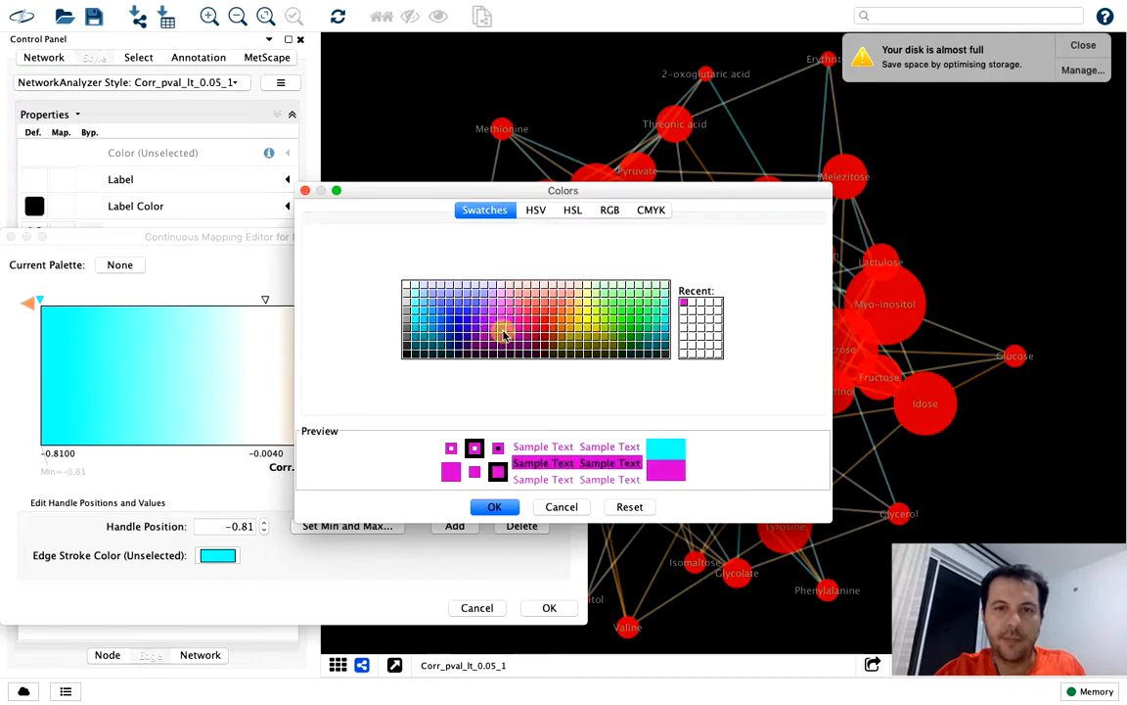
left_click(495, 506)
left_click(539, 608)
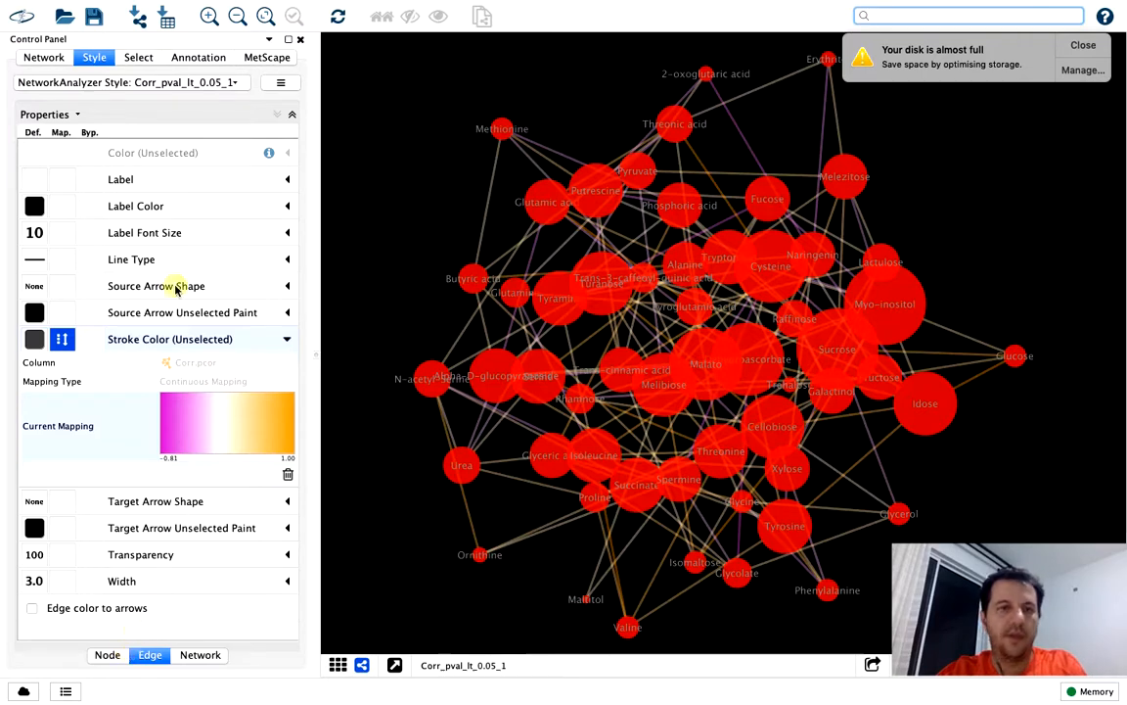
Set the network's background paint to white
left_click(198, 655)
left_click(34, 149)
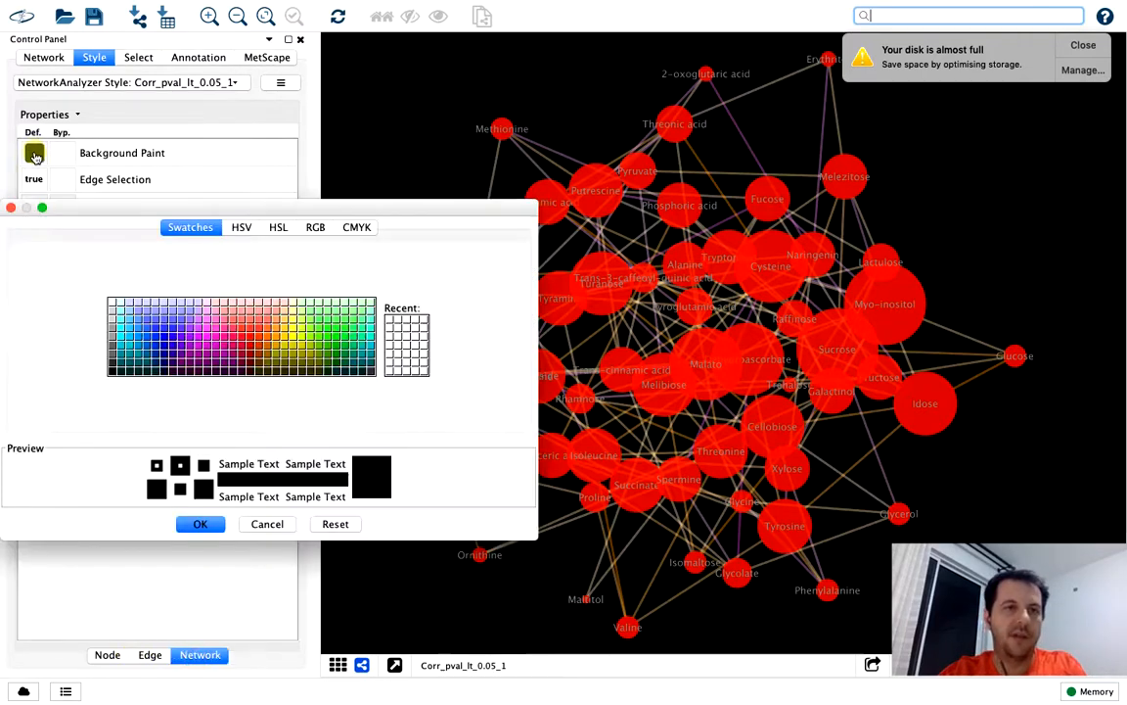
left_click(112, 302)
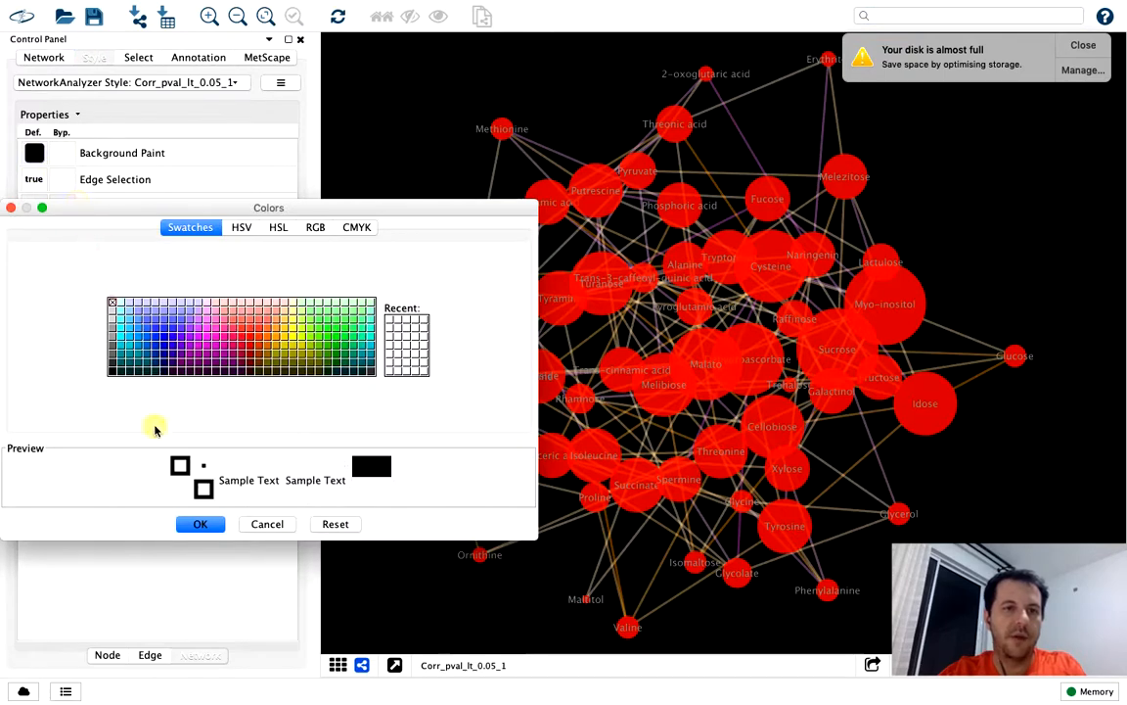
left_click(200, 524)
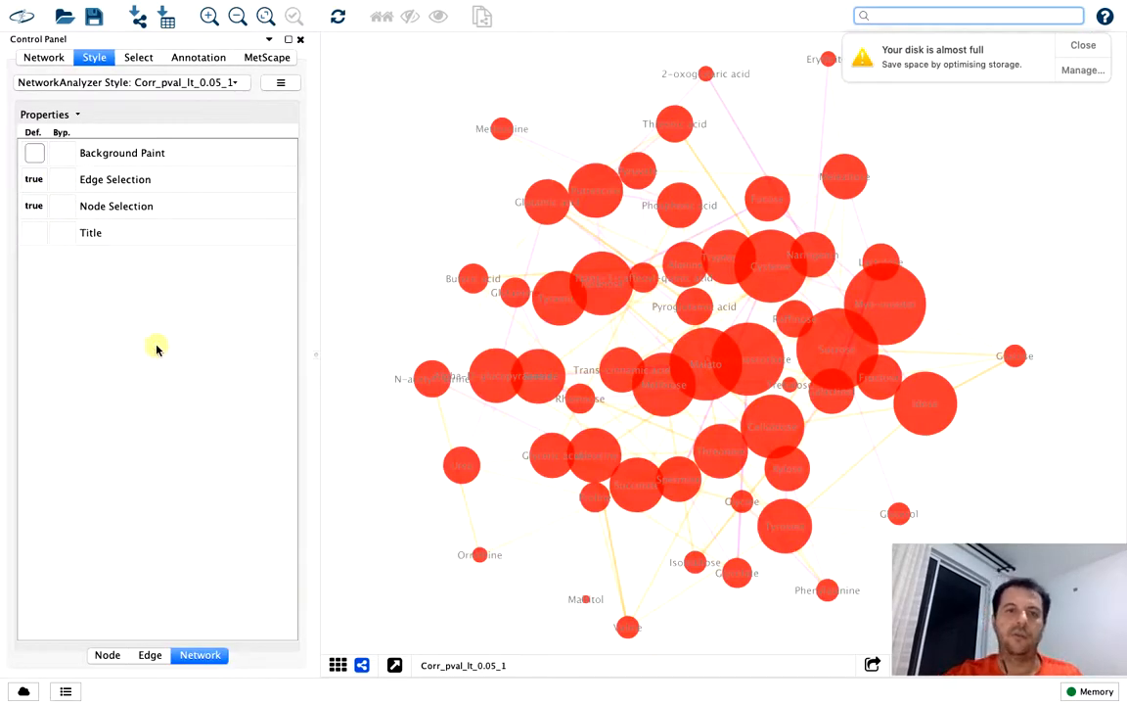
Change the edge stroke color at the lowest Corr.pcor handle, -0.81, to blue
left_click(154, 657)
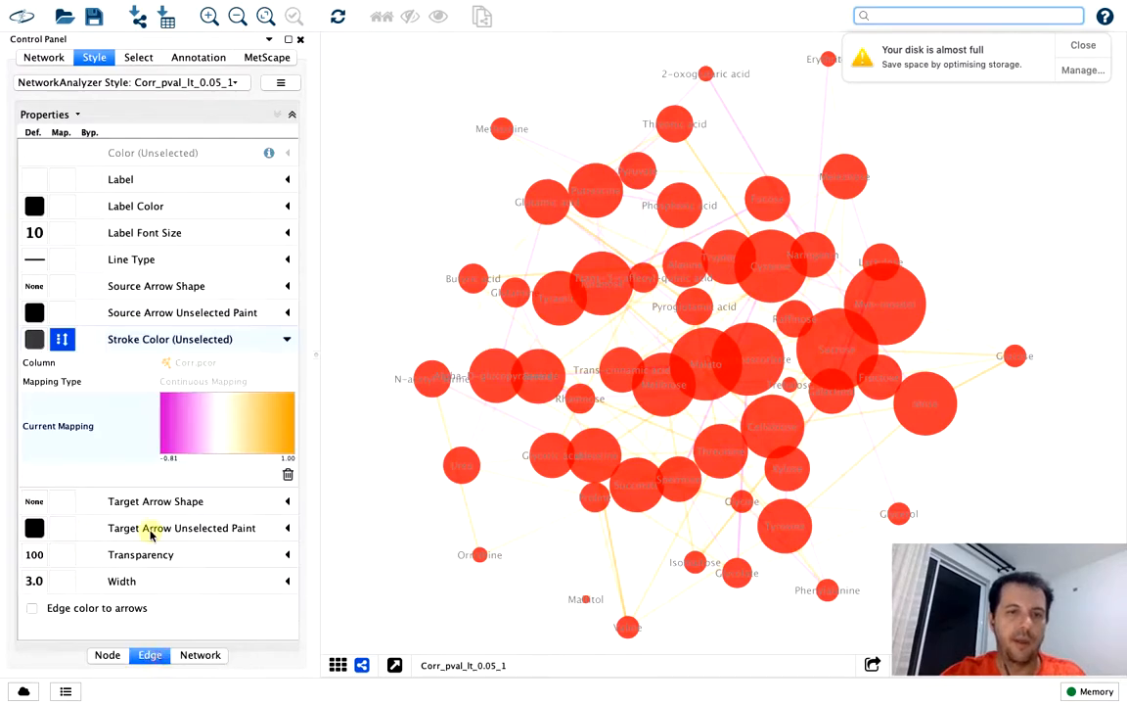
double_click(172, 403)
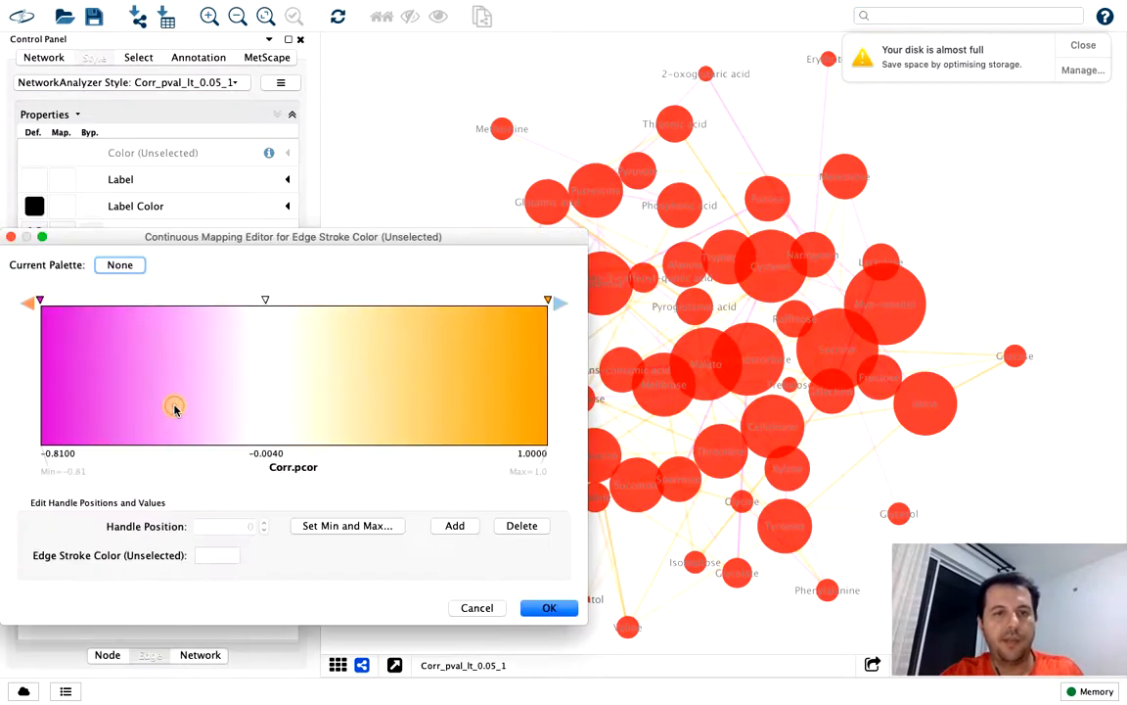
left_click(39, 304)
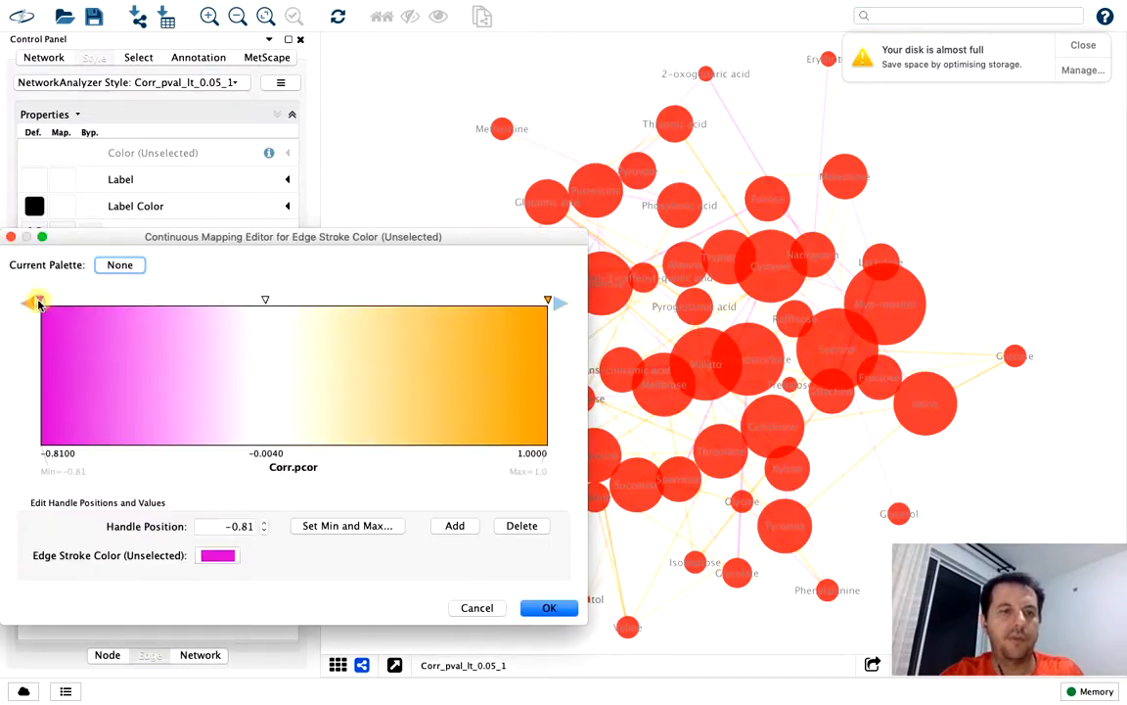
left_click(214, 555)
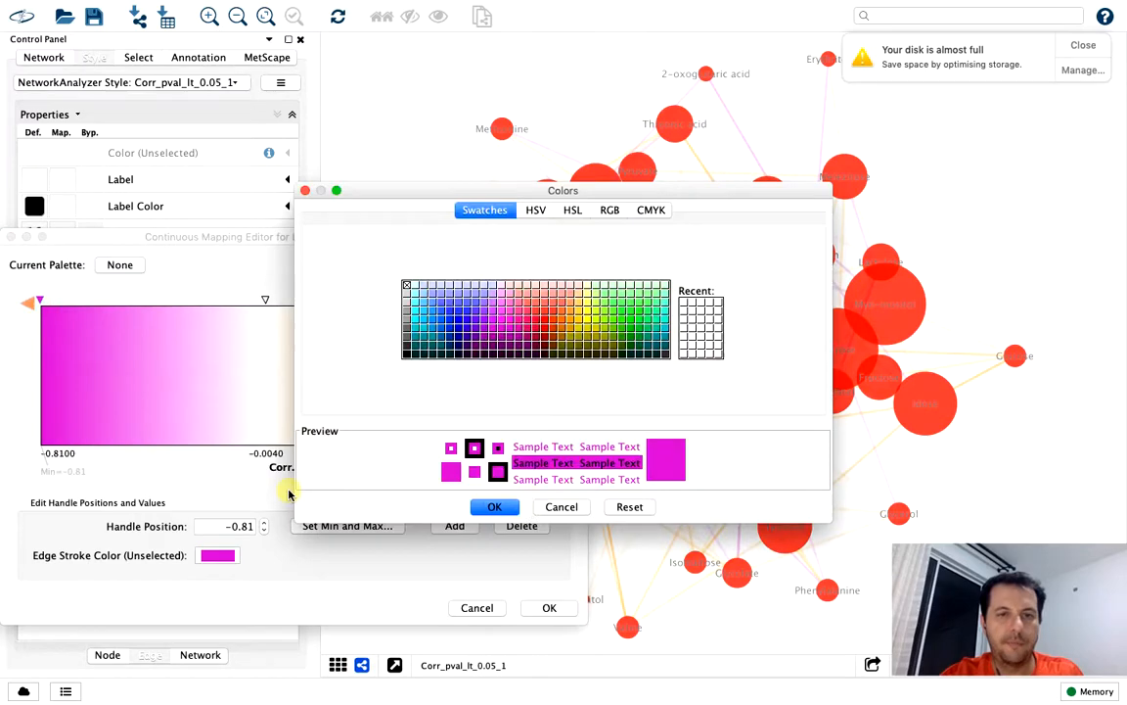
left_click(460, 325)
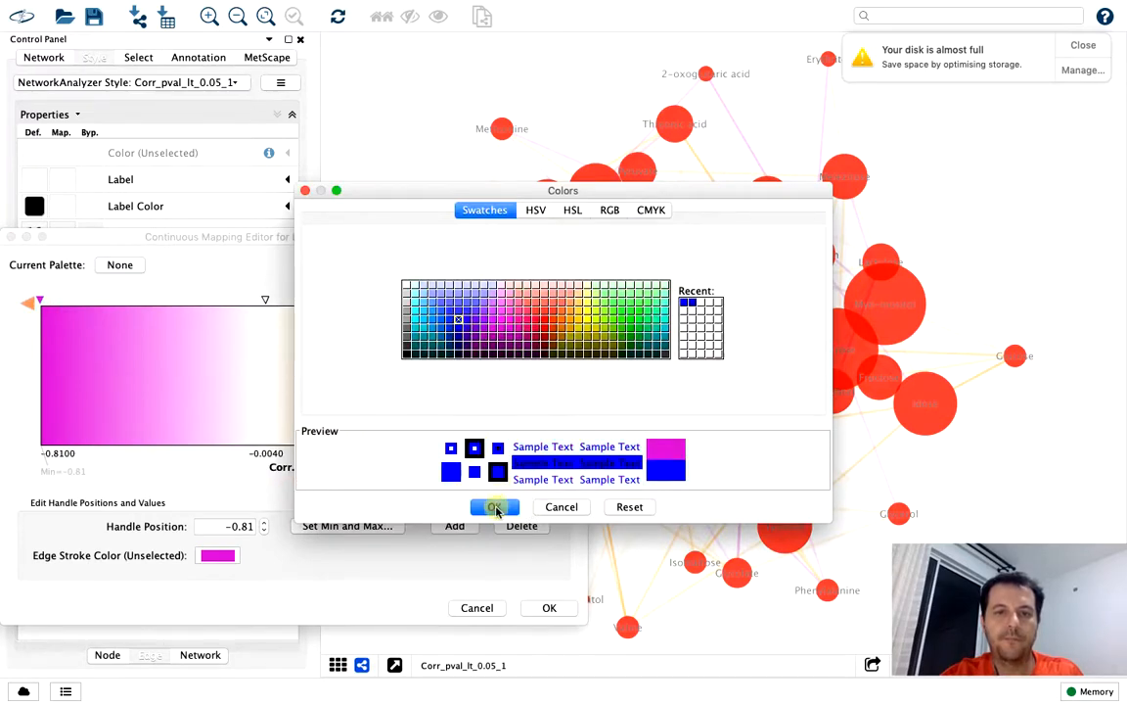
left_click(495, 506)
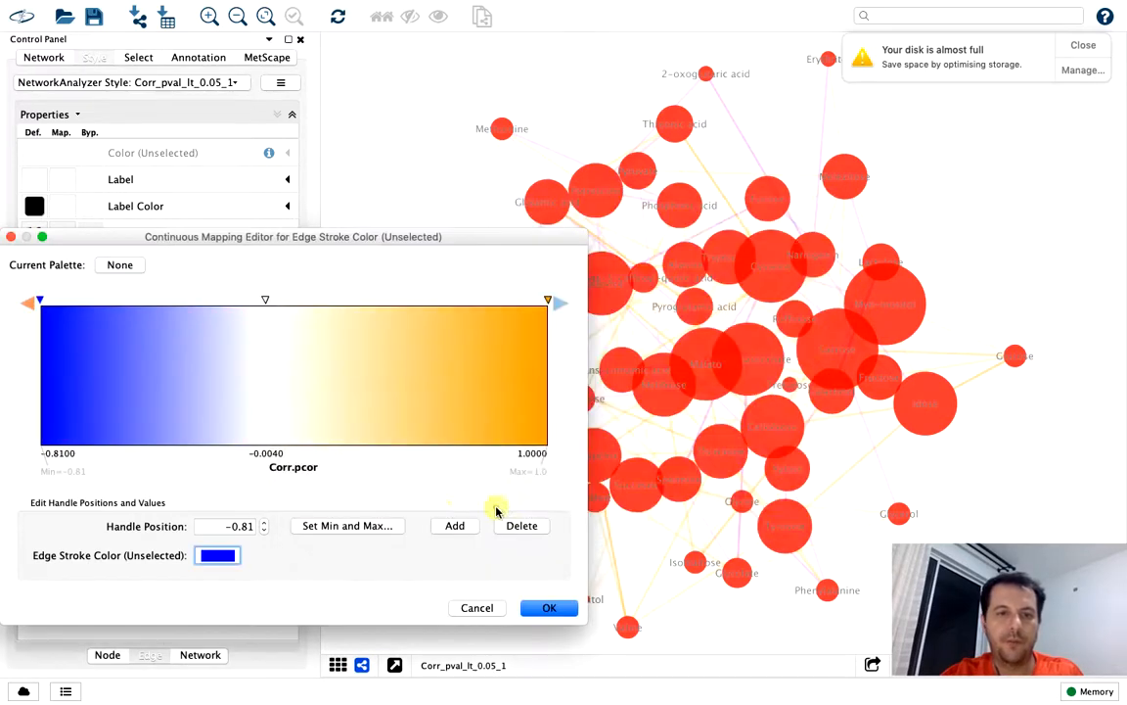
Change the edge stroke color at the highest Corr.pcor handle, 1, to red-orange and apply the mapping
left_click(549, 303)
left_click(217, 555)
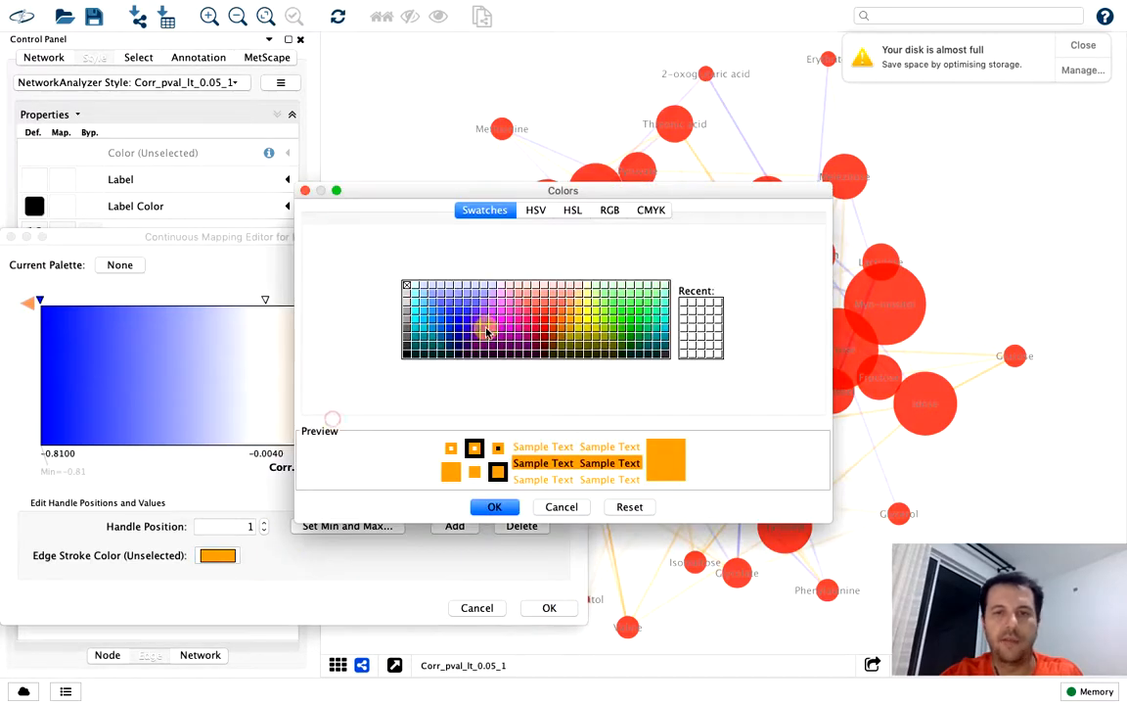
left_click(556, 321)
left_click(496, 506)
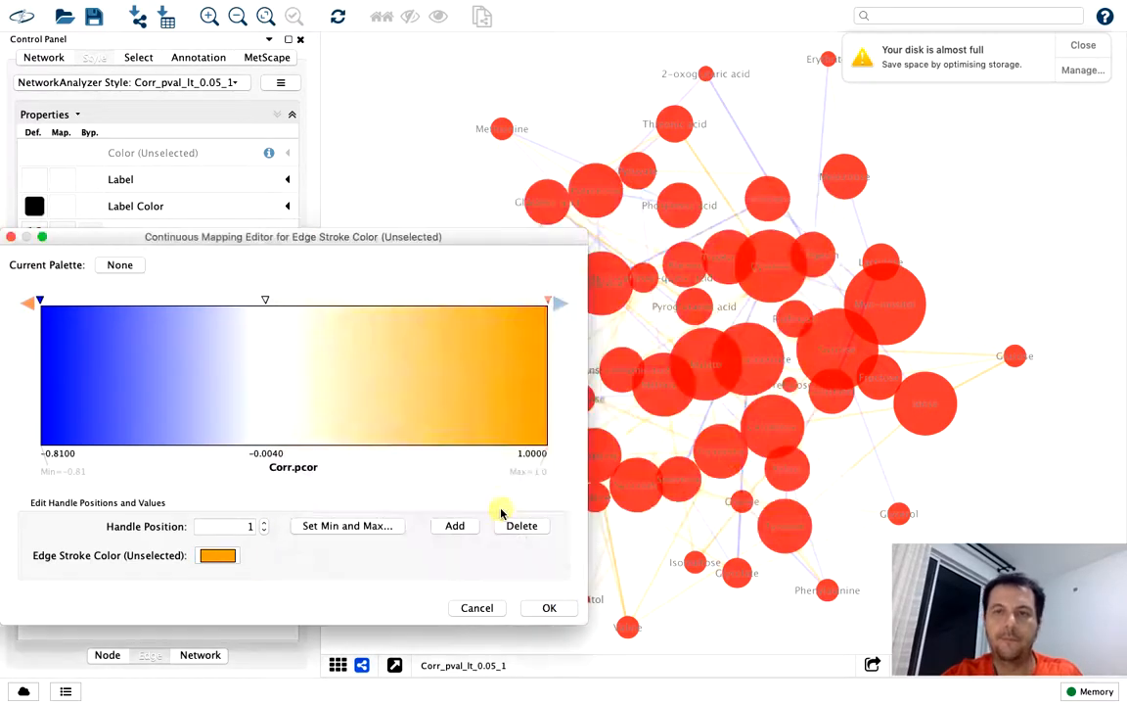
left_click(550, 607)
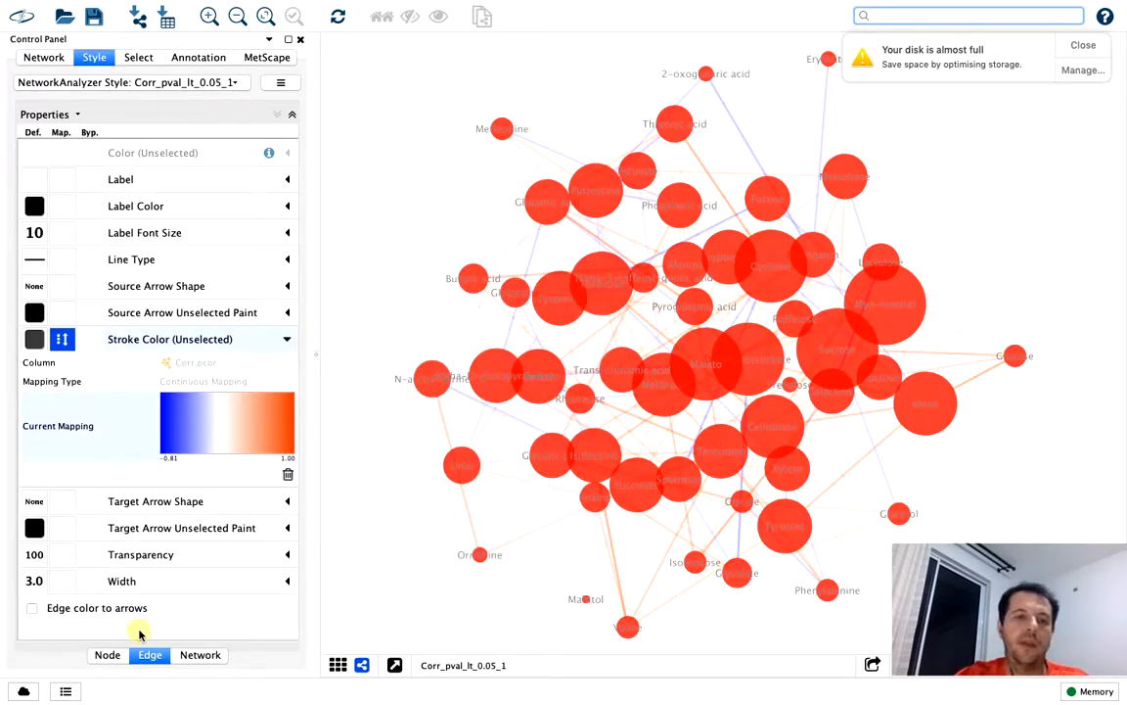
Set the default node fill color to turquoise
left_click(110, 654)
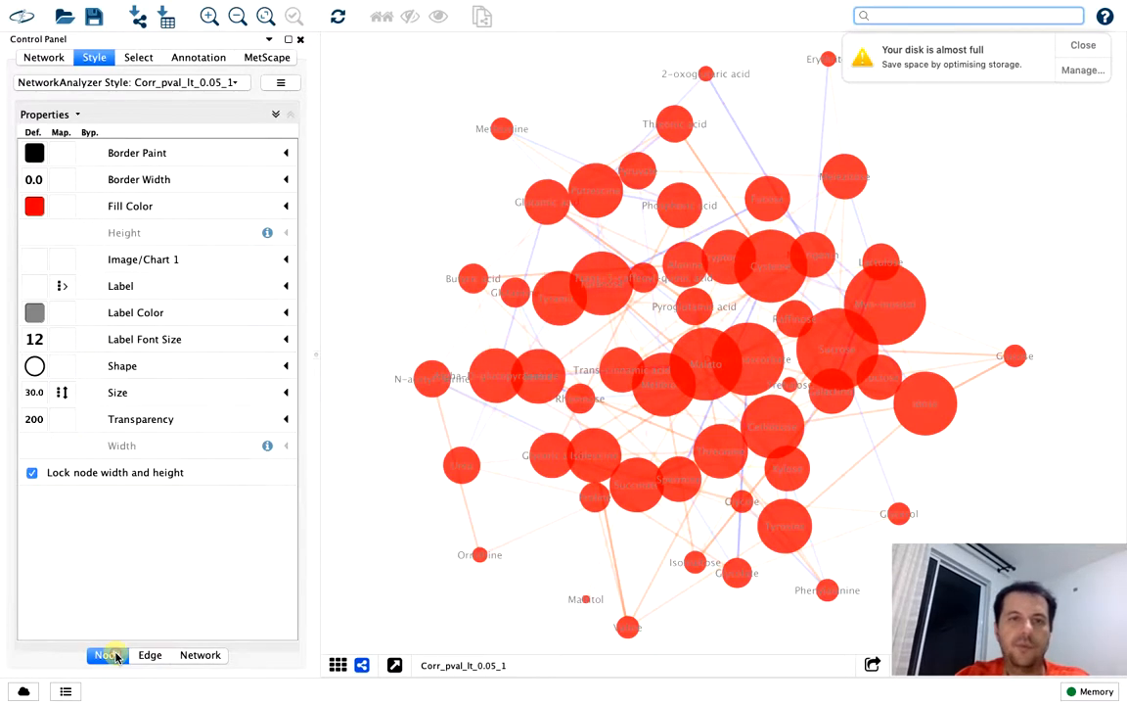
left_click(37, 206)
left_click(124, 350)
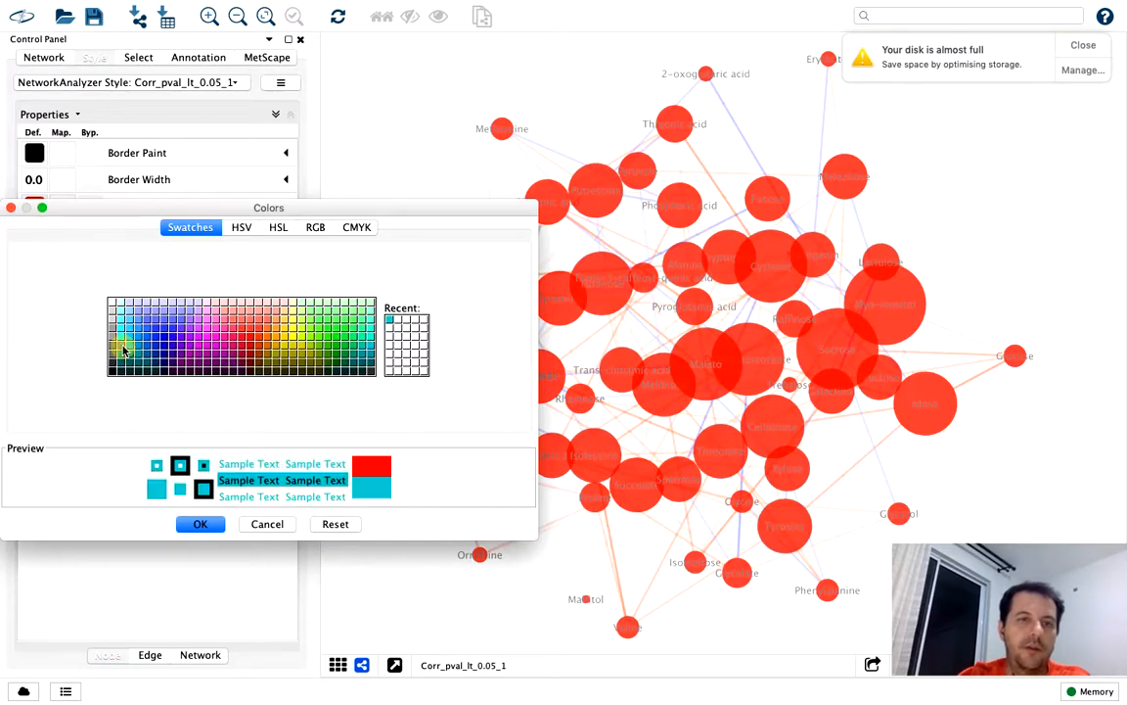
left_click(121, 346)
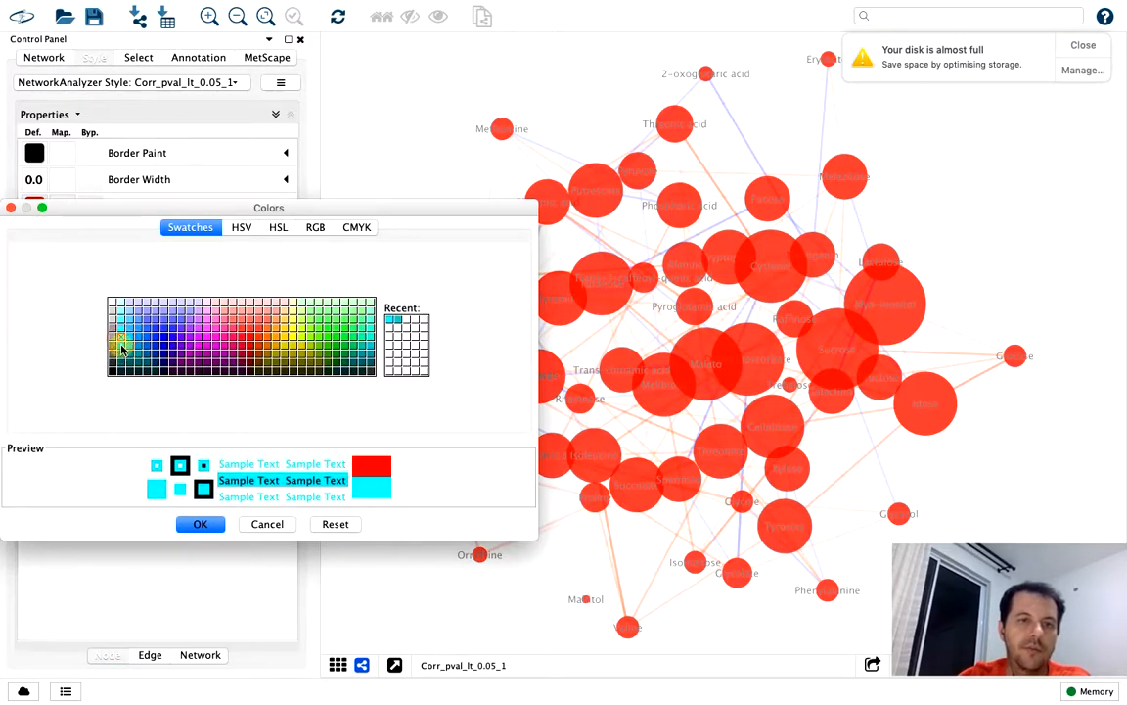
left_click(200, 524)
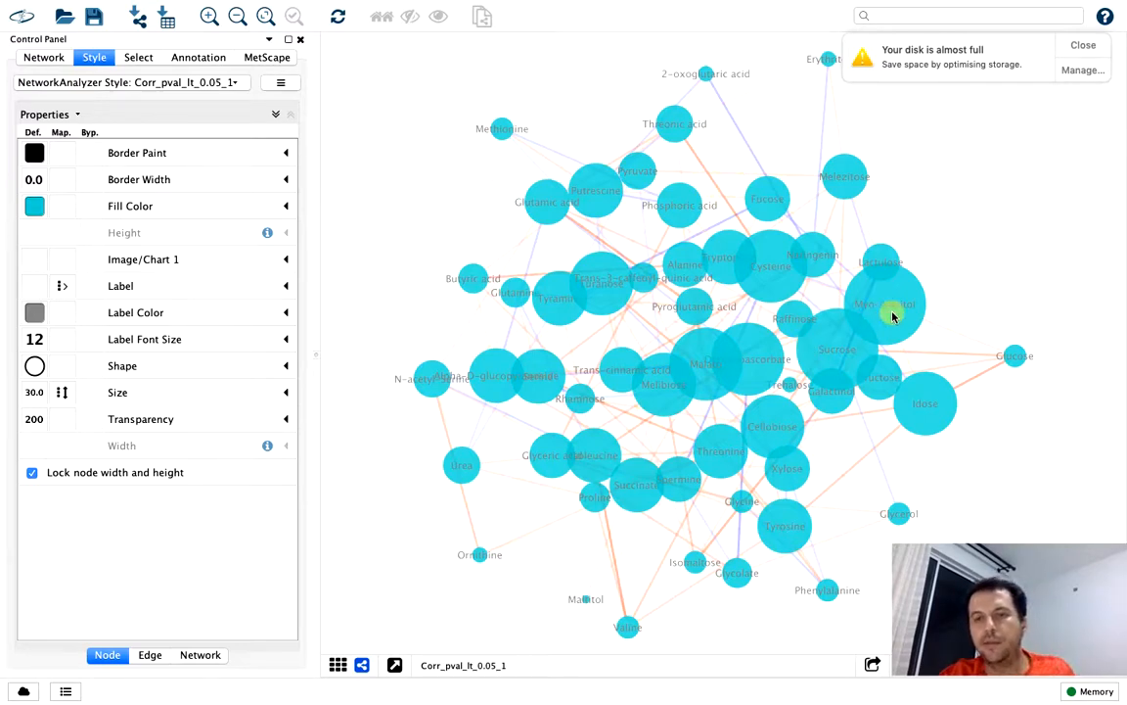
Move the Myo-inositol, Sucrose, Dehydroascorbate and Maltitol nodes out to the edges of the network and clear the selection
left_click_drag(892, 316, 1014, 197)
left_click(1068, 246)
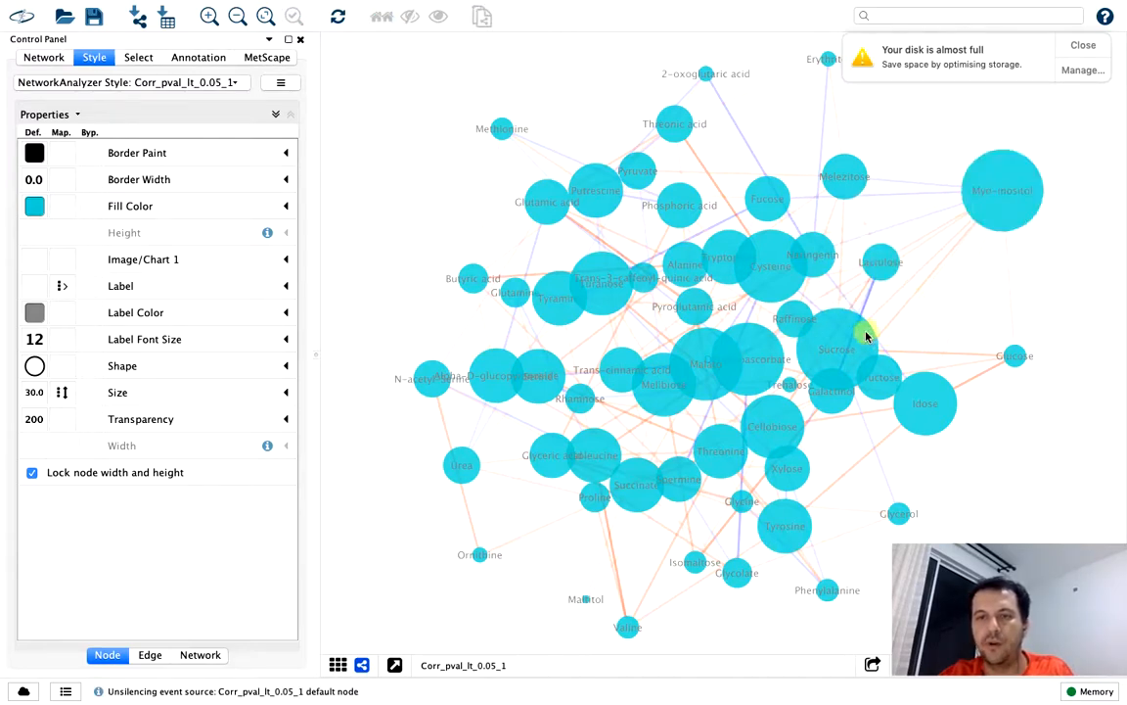
left_click_drag(863, 330, 1082, 442)
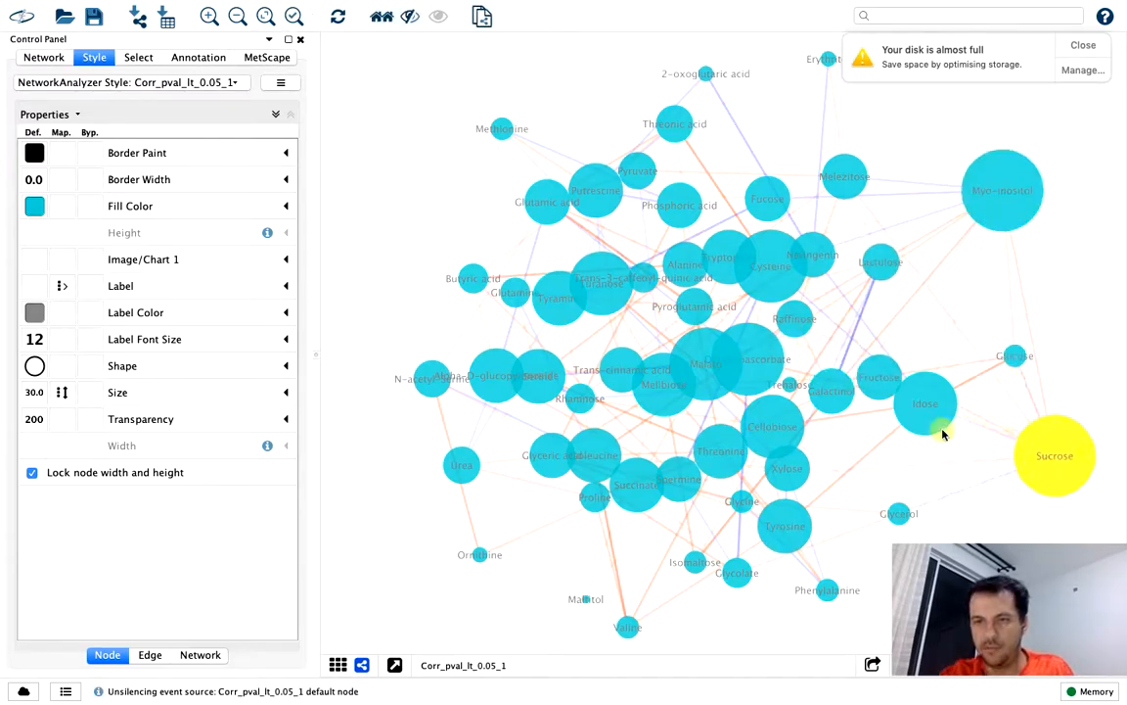
left_click_drag(772, 377, 600, 85)
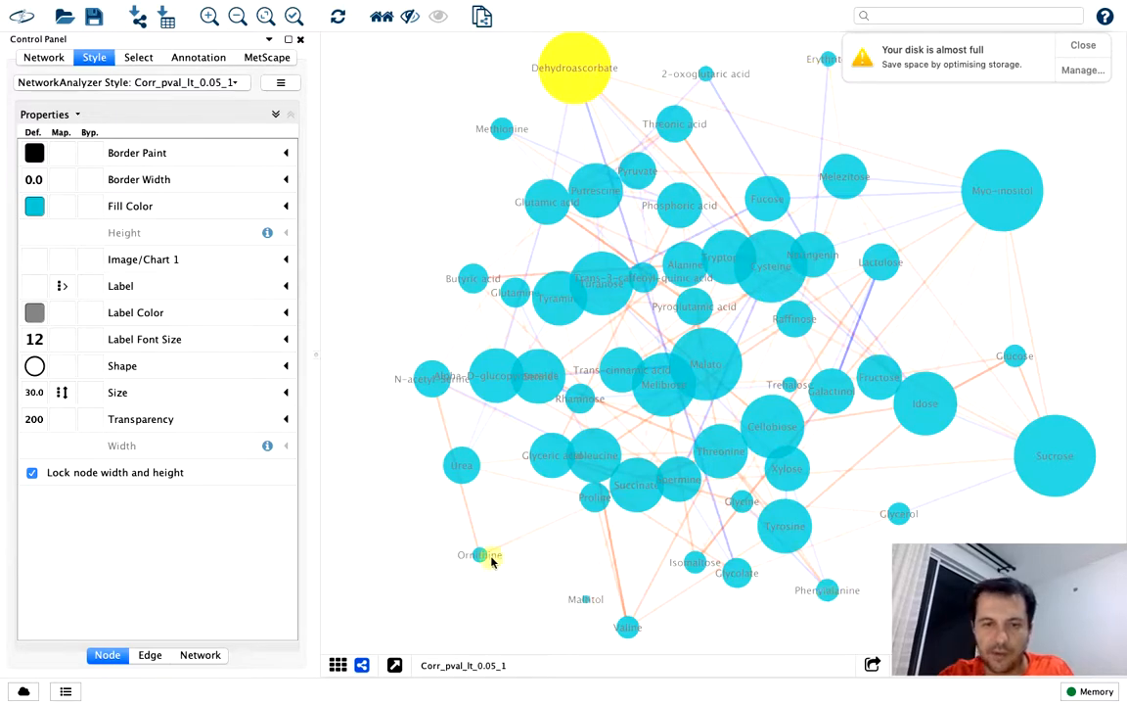
left_click_drag(587, 604, 505, 622)
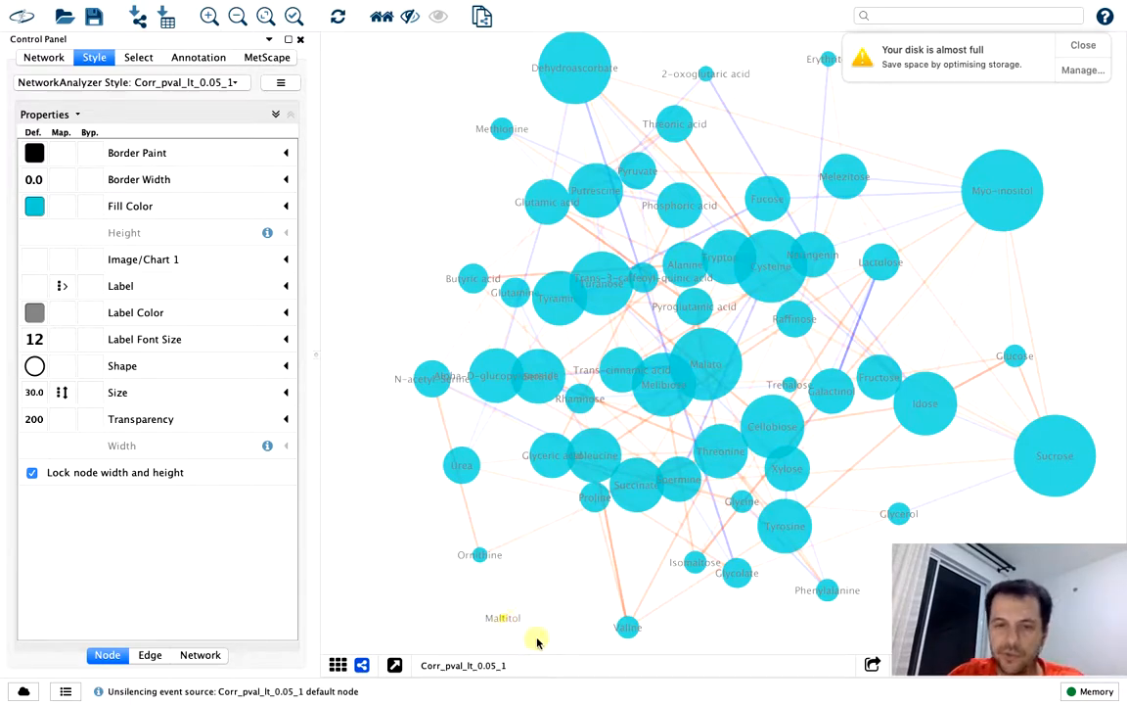
left_click(536, 638)
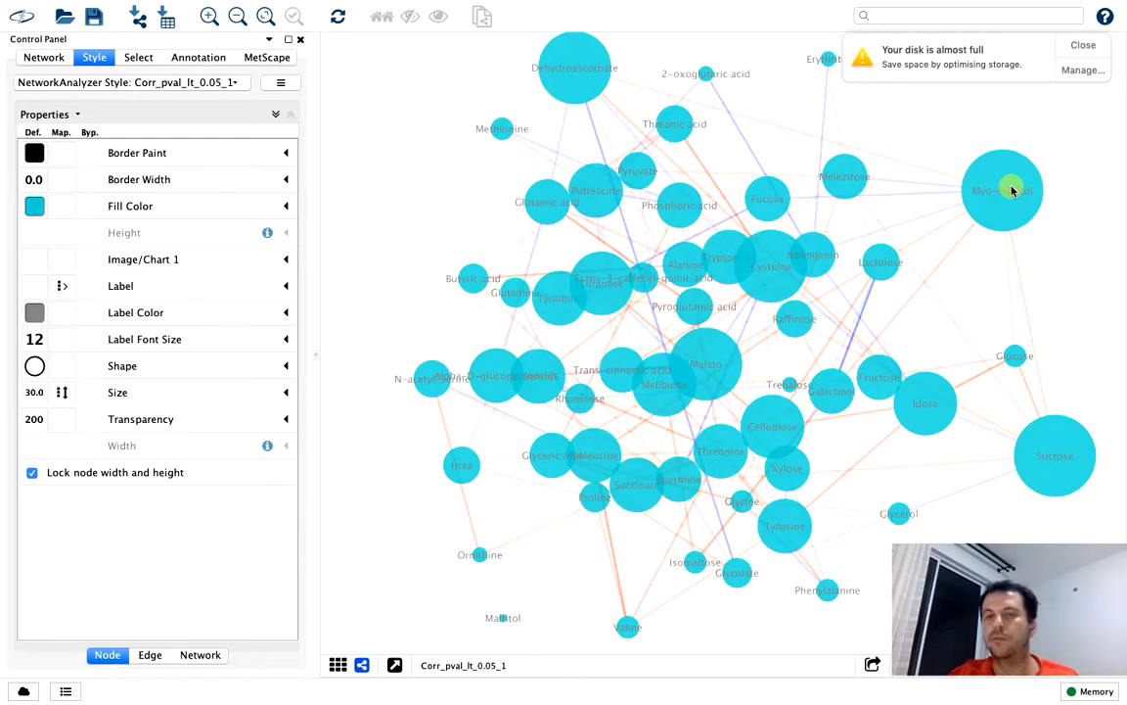
Move the Malato and Putrescine nodes out to the upper-left side of the network and clear the selection
left_click_drag(713, 365, 412, 196)
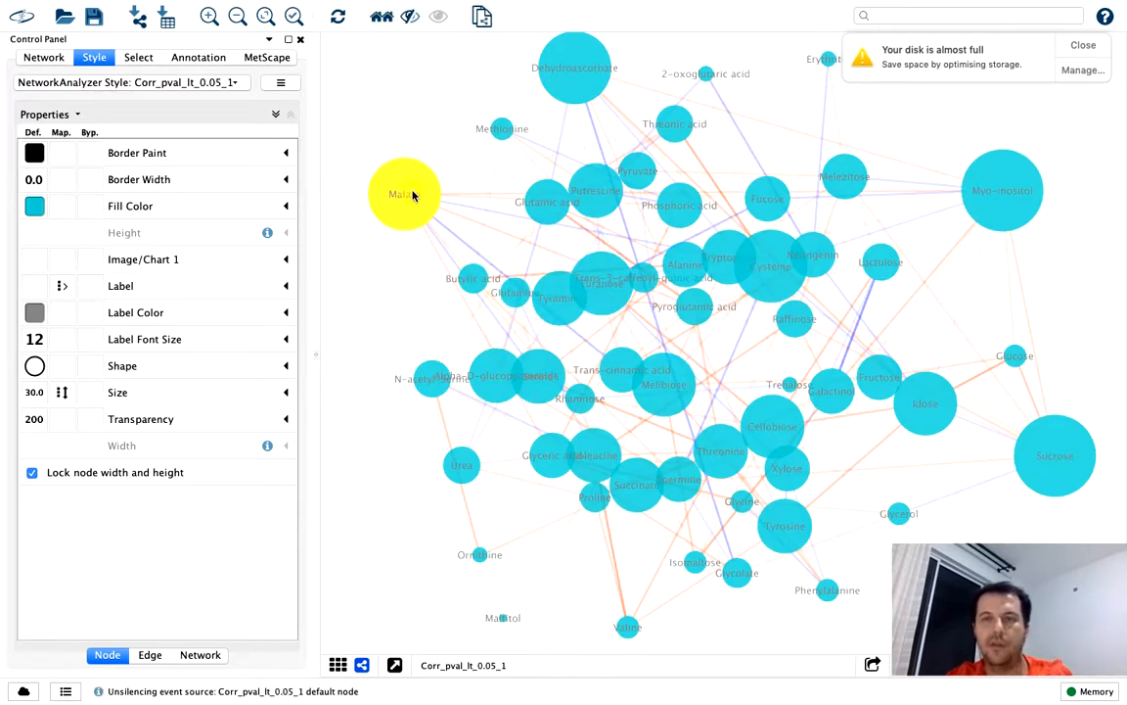
left_click(596, 193)
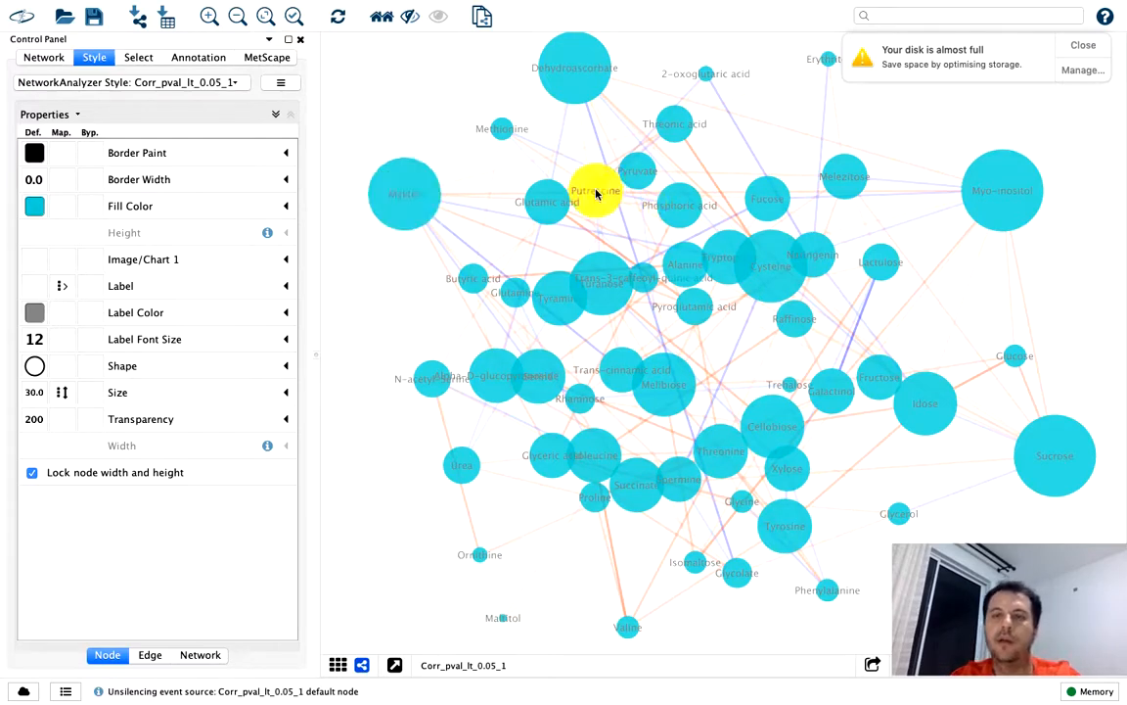
left_click_drag(596, 193, 417, 93)
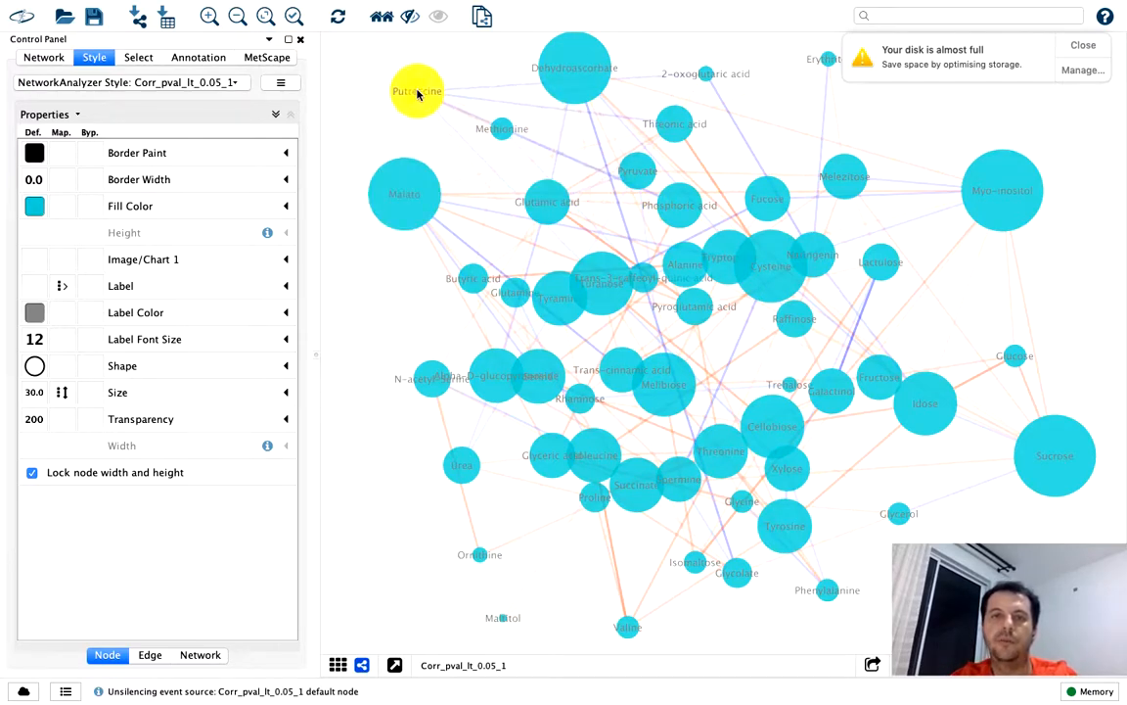
left_click(364, 294)
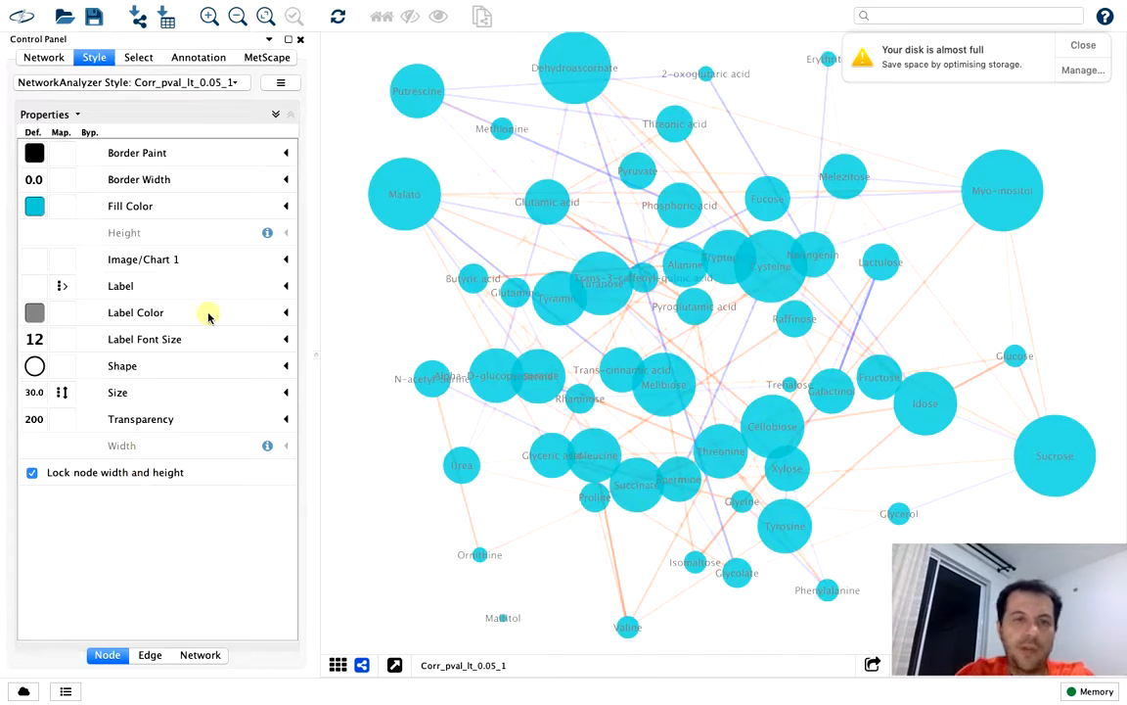
Make the node labels black and enlarge their font size, trying 24 before settling on 18
left_click(37, 316)
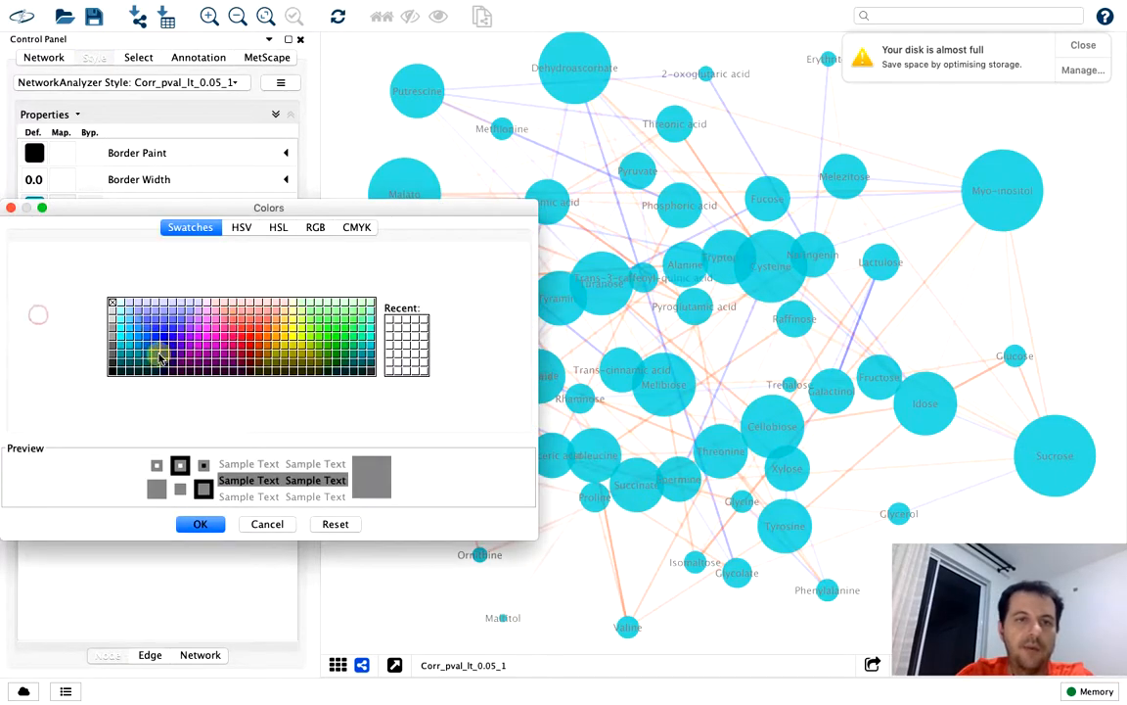
left_click(199, 524)
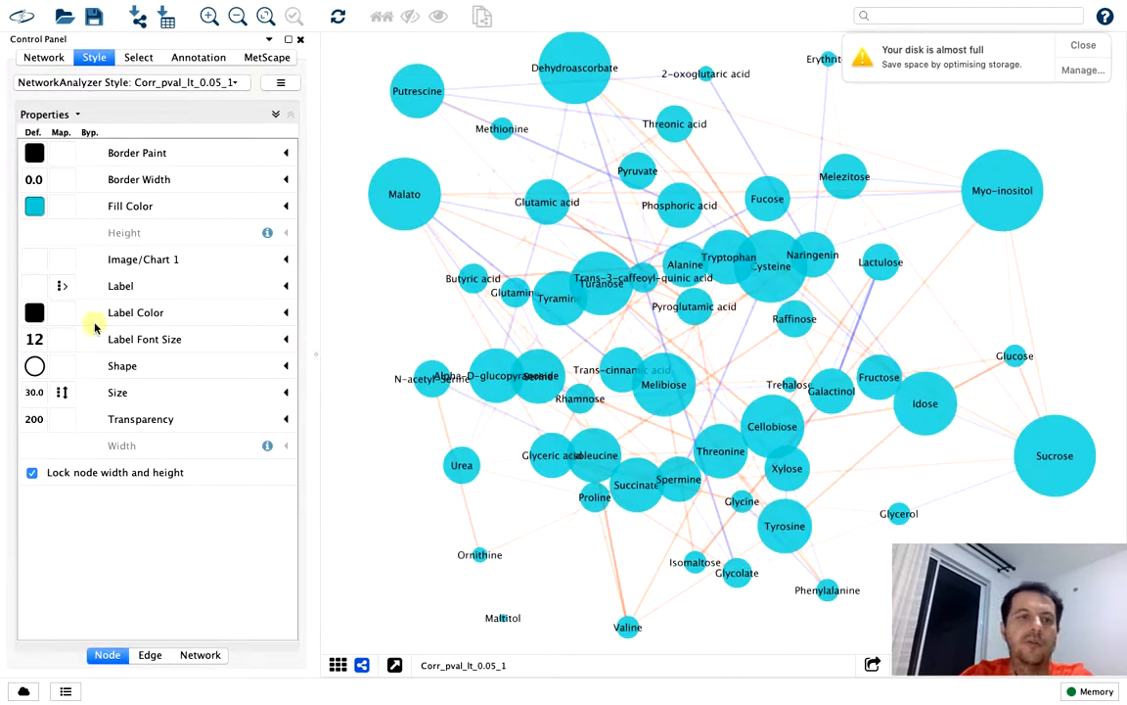
left_click(37, 341)
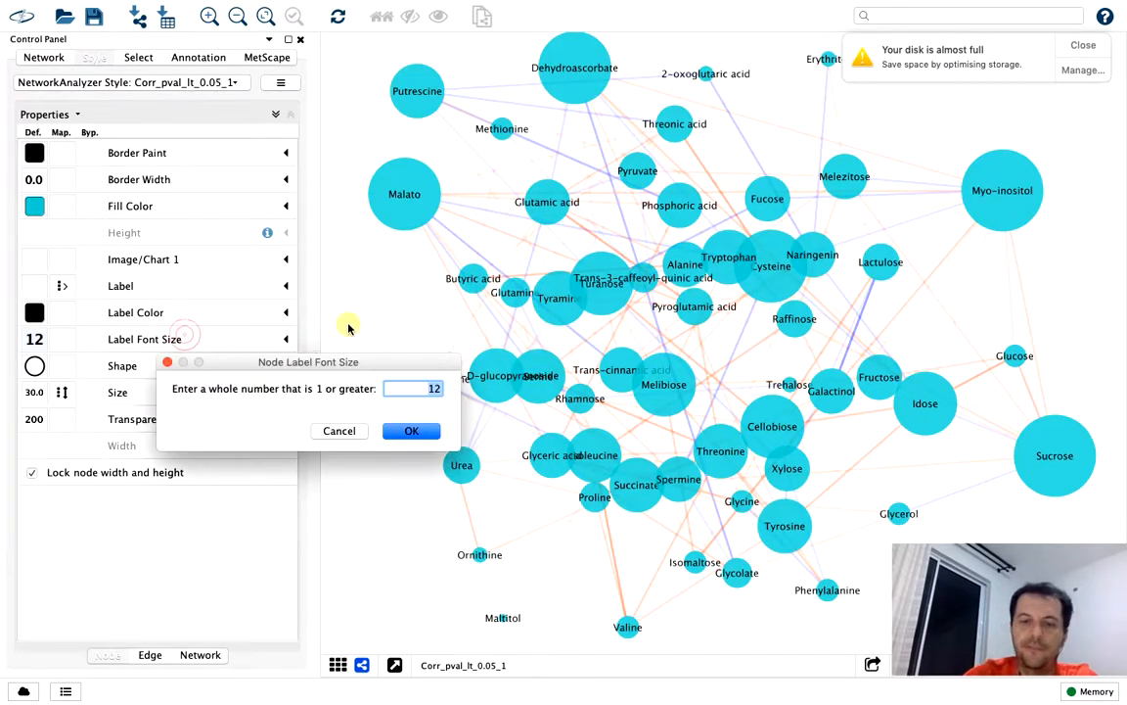
key("Return")
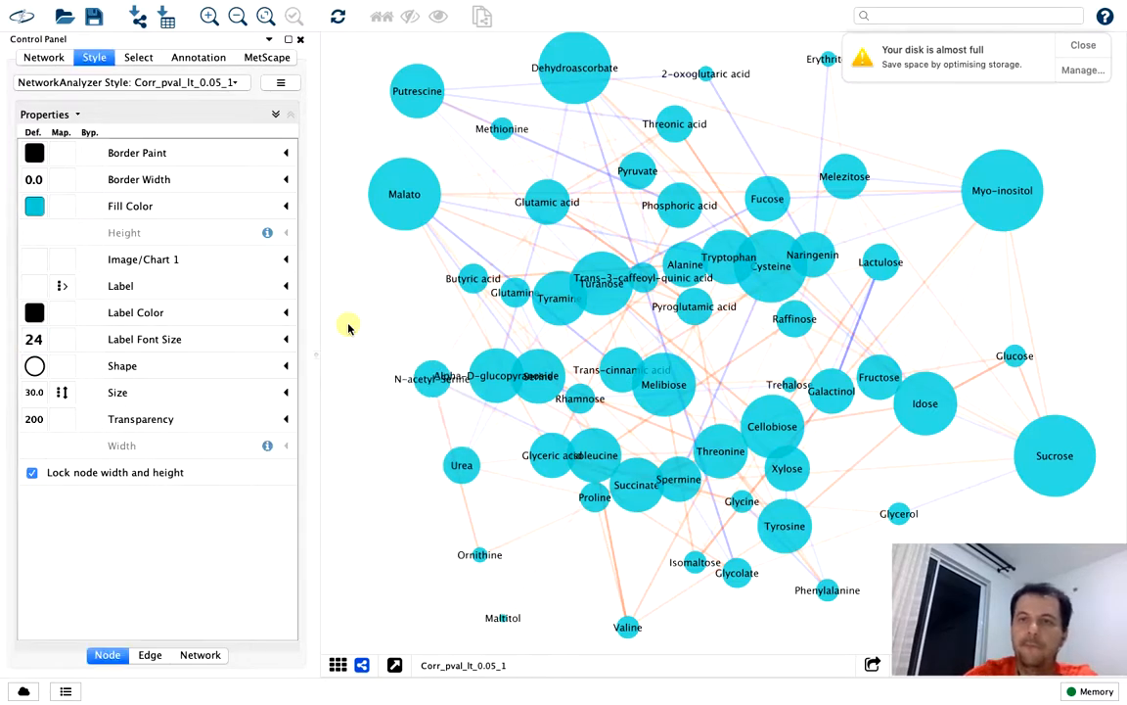
left_click(38, 340)
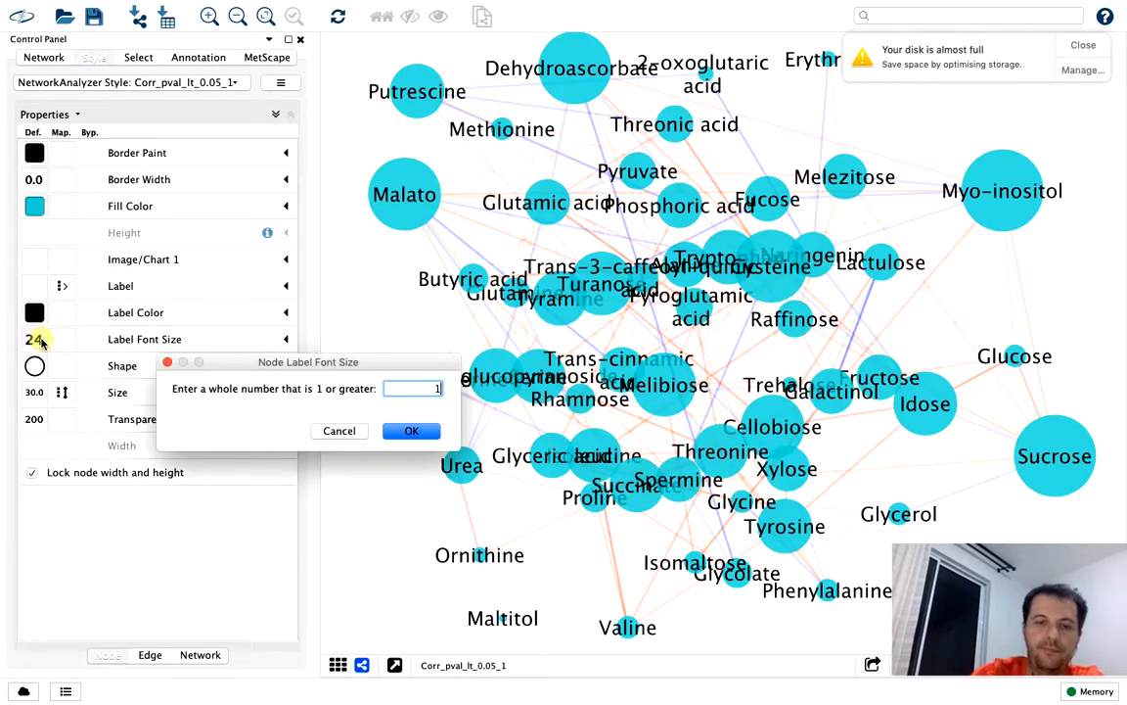
key("Return")
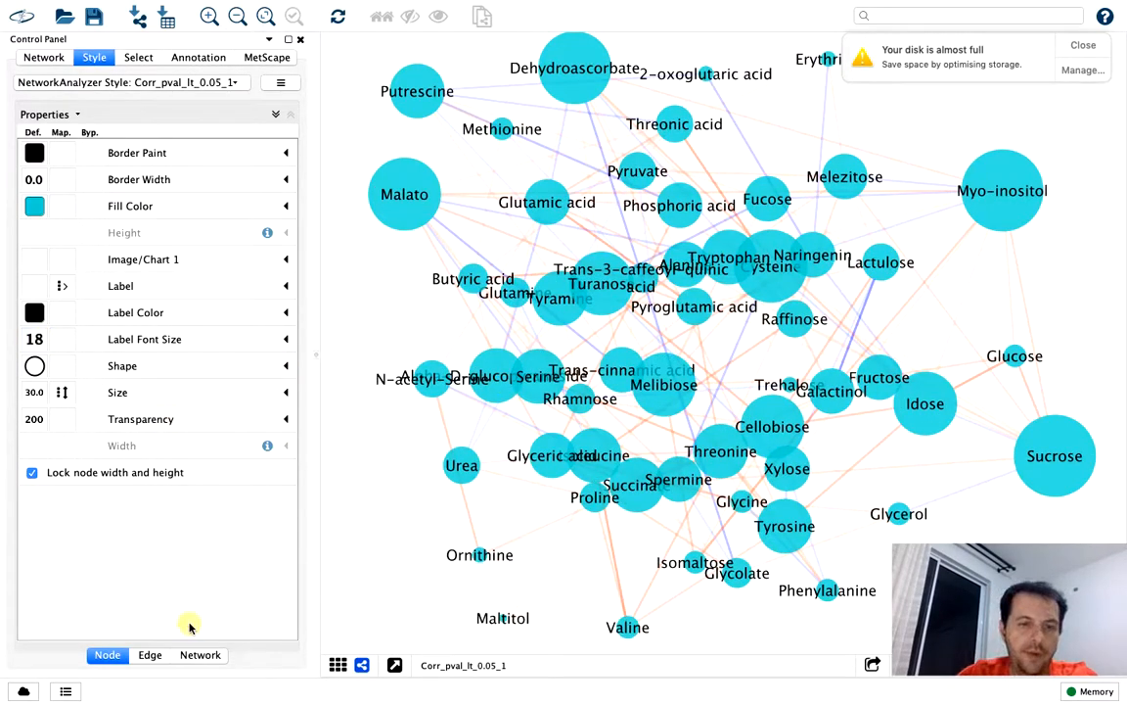
Set the default edge transparency to 255
left_click(149, 655)
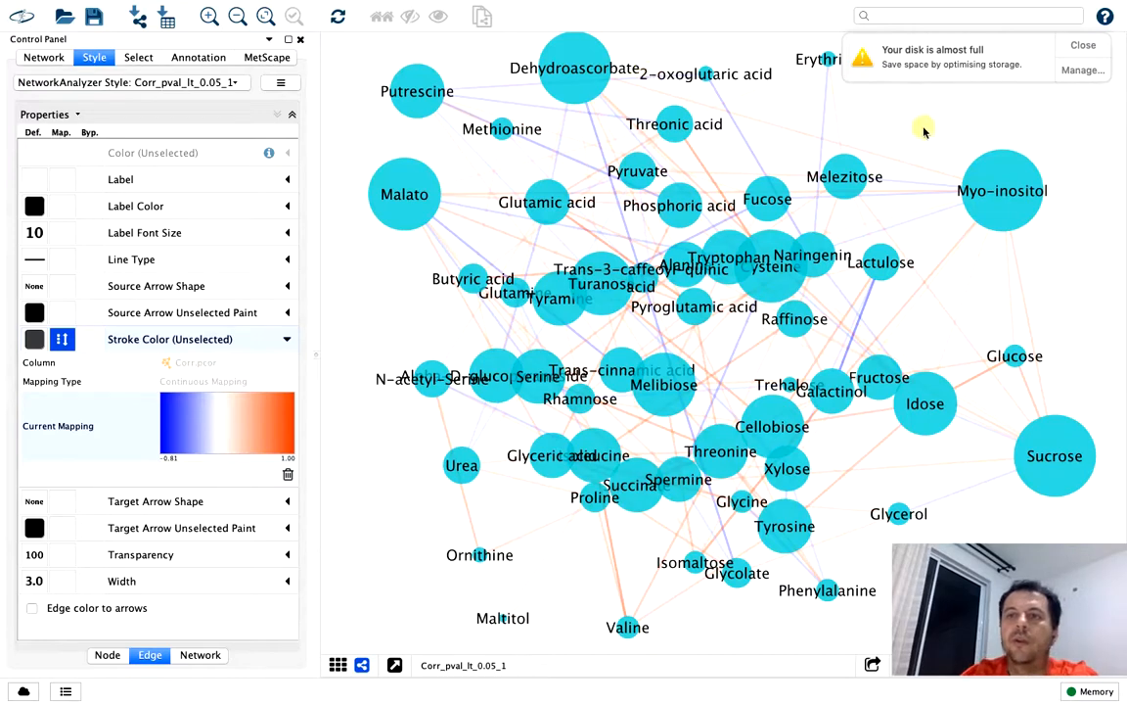
left_click(36, 565)
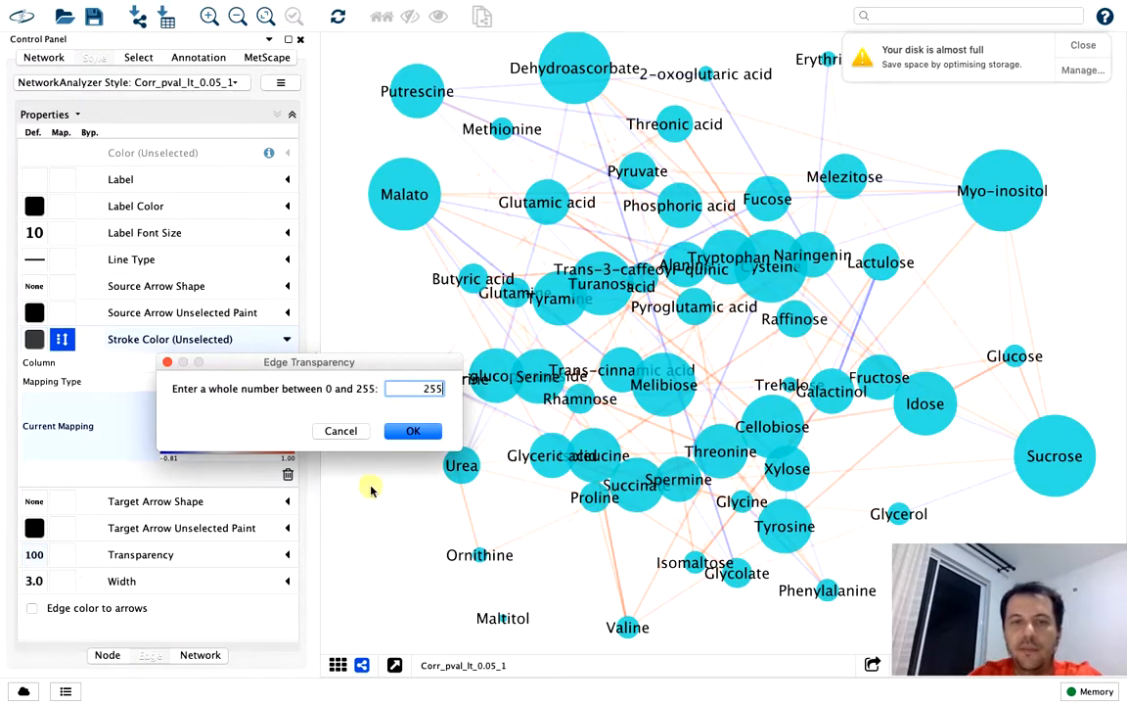
left_click(414, 432)
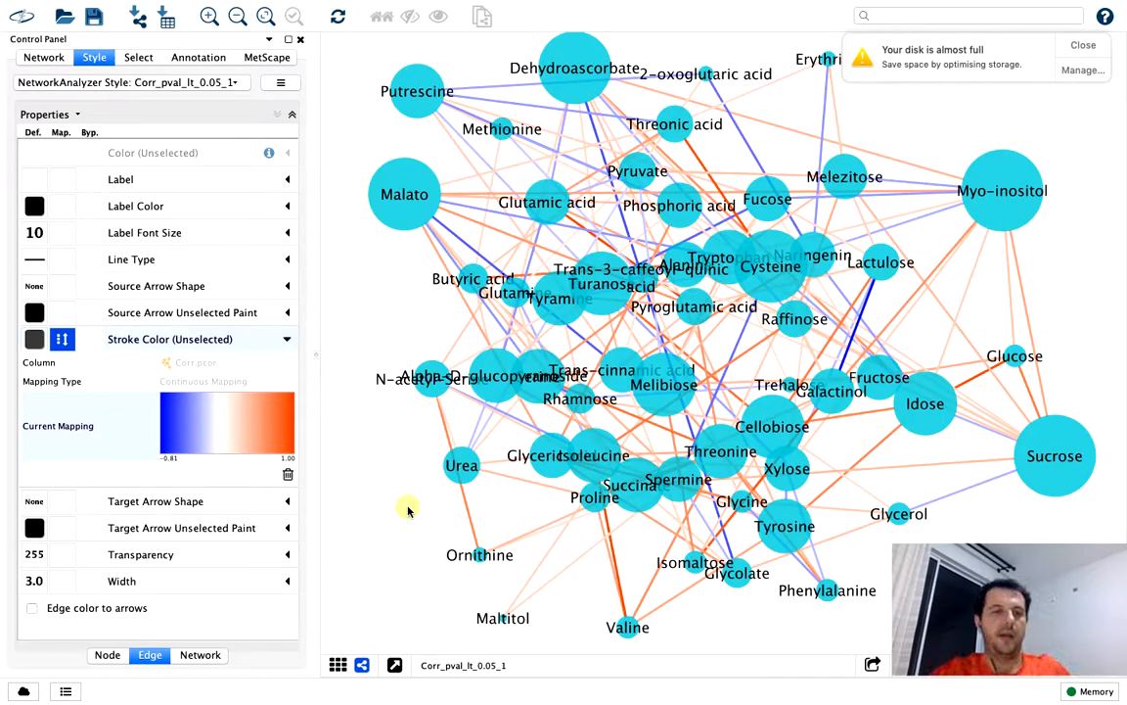
left_click(108, 655)
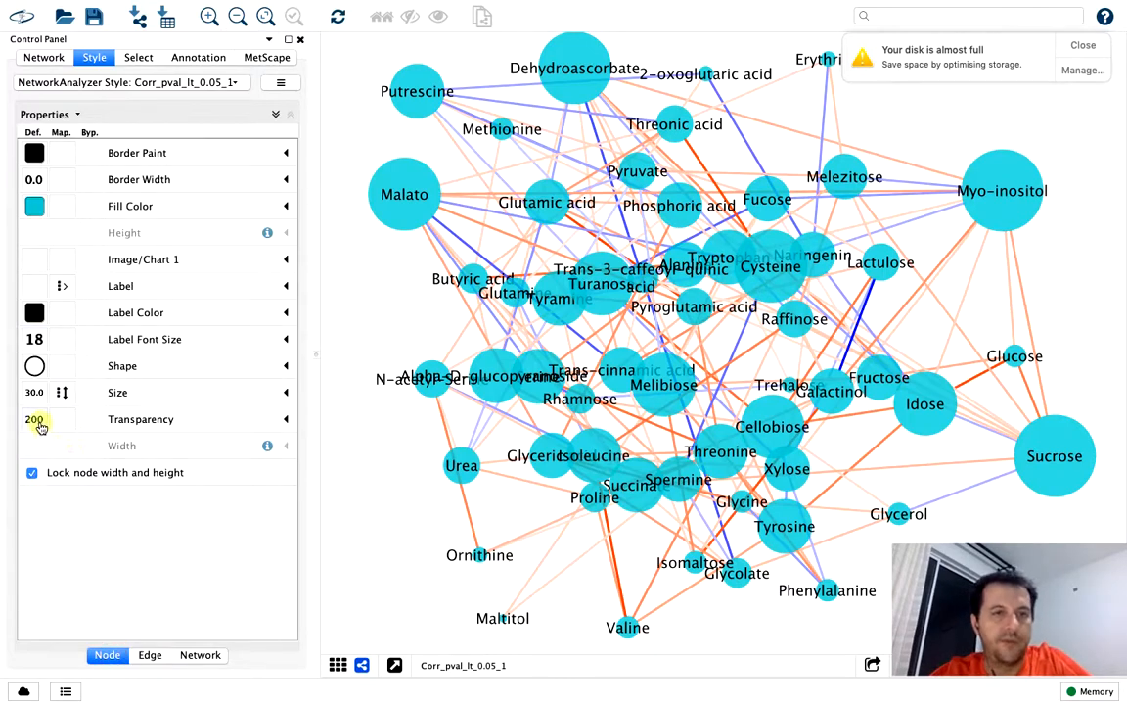
left_click(205, 657)
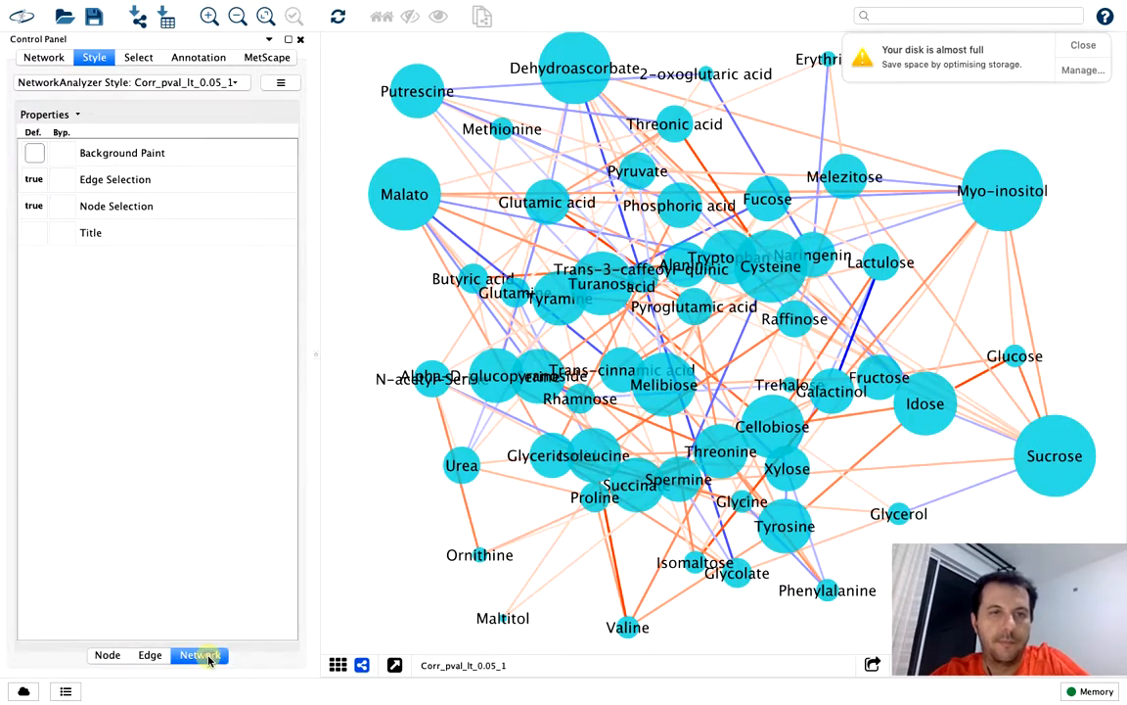
left_click(150, 654)
left_click(107, 656)
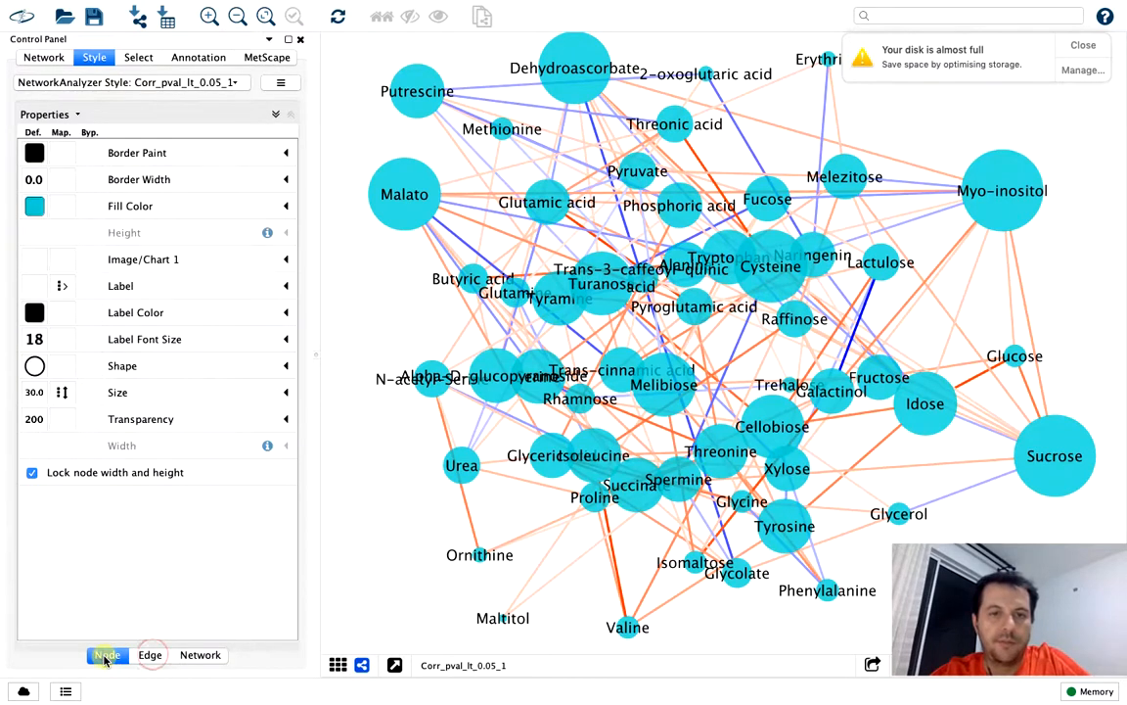
Arrange the network with the Group Attributes Layout based on Degree
mouse_move(277, 7)
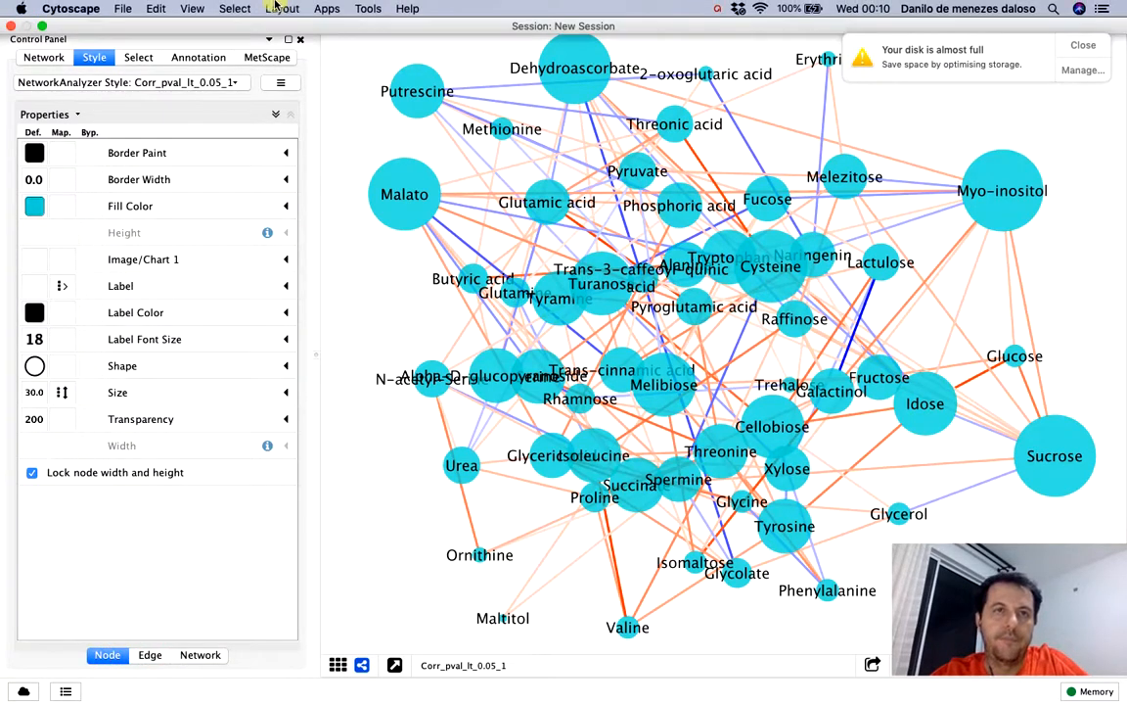
left_click(285, 9)
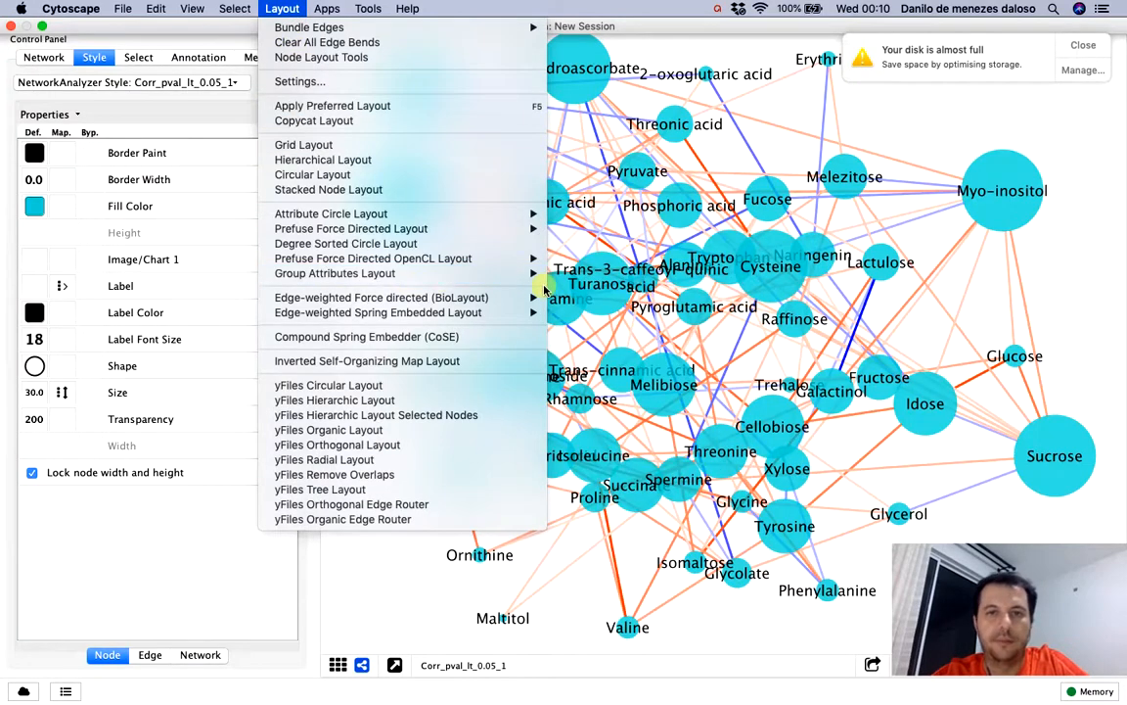
mouse_move(524, 280)
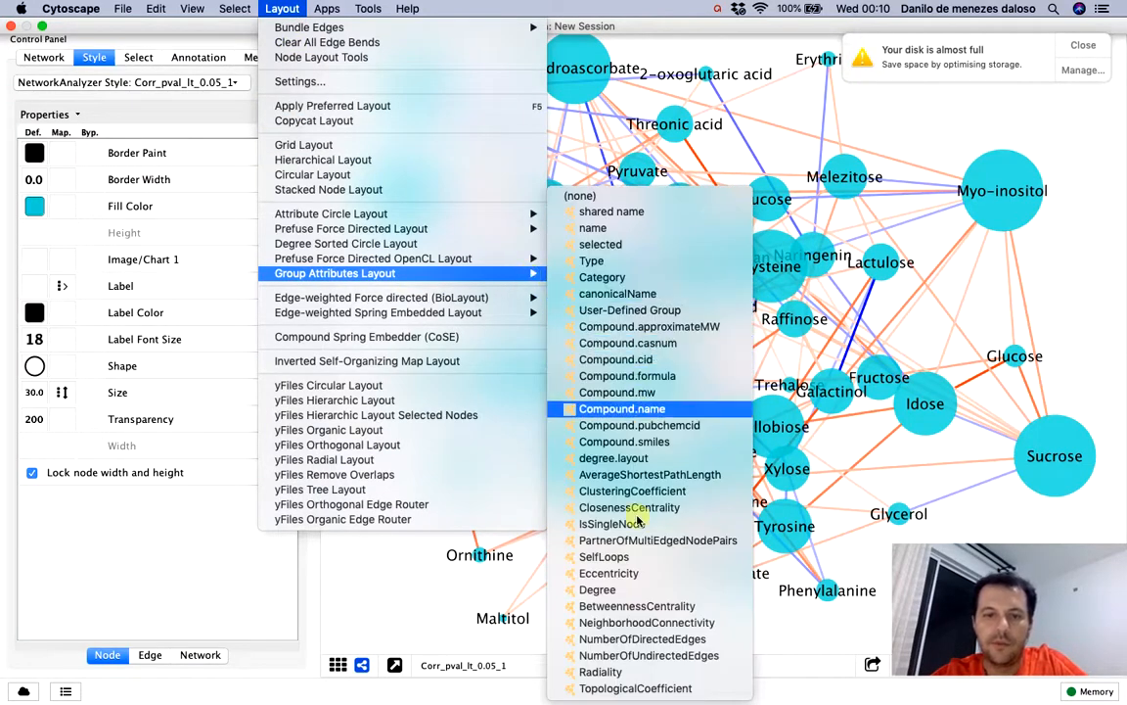
left_click(597, 590)
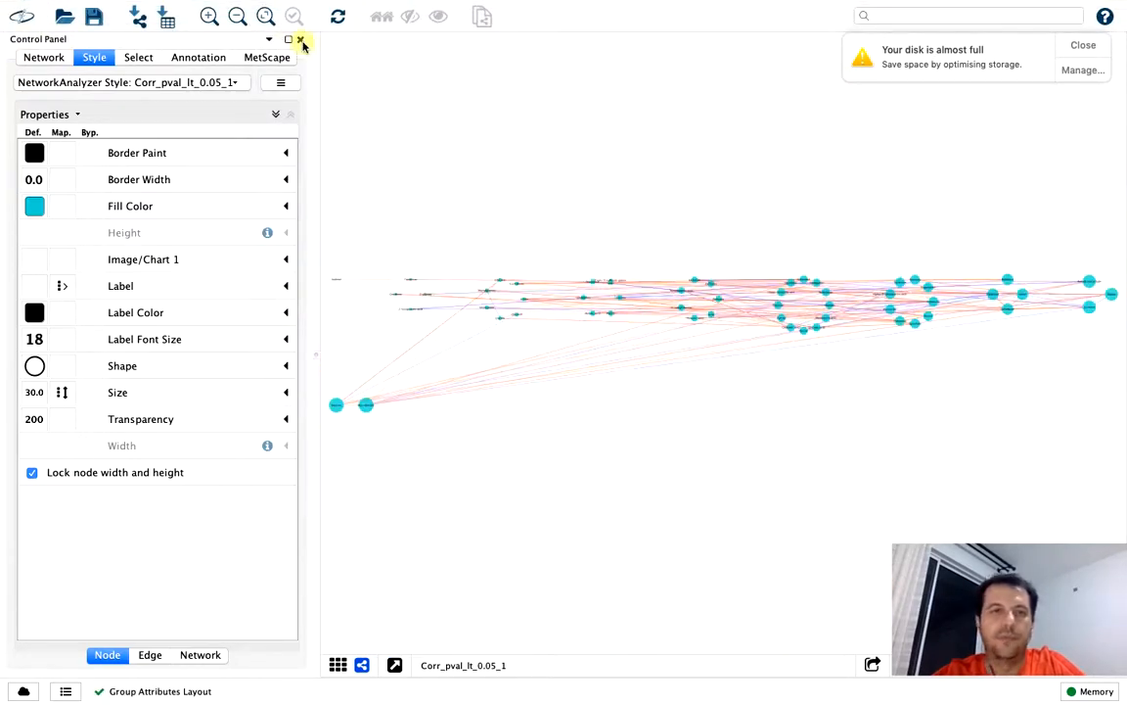
Rearrange the network with the yFiles Organic Layout
mouse_move(207, 5)
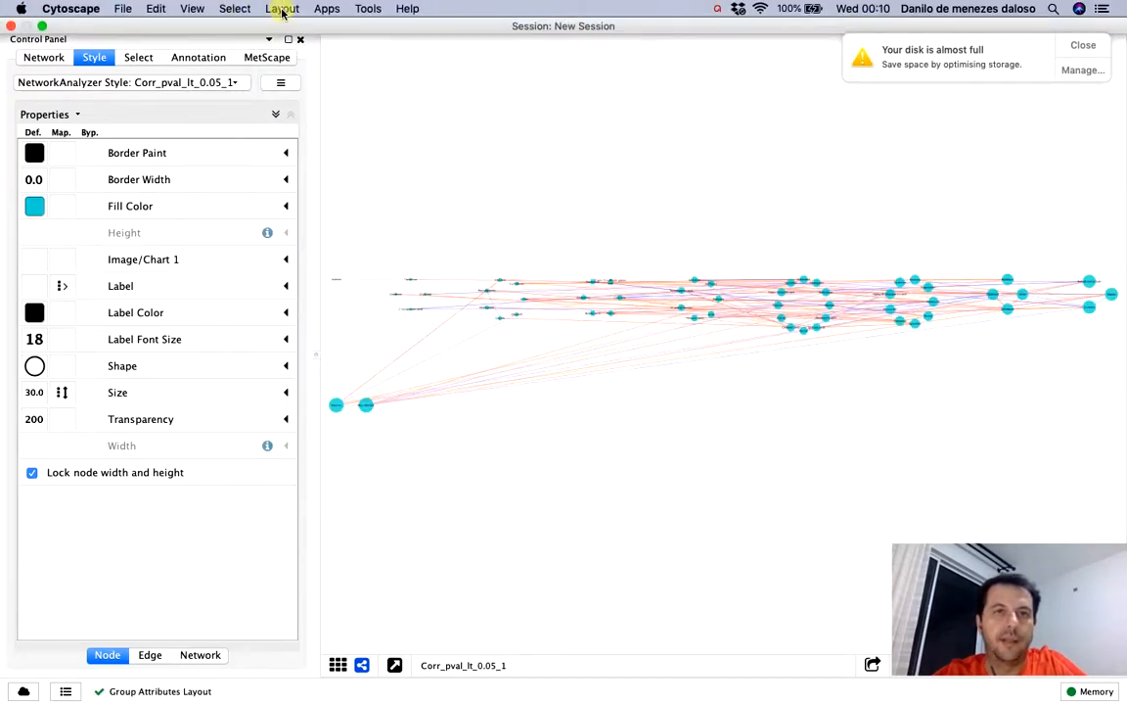
left_click(282, 10)
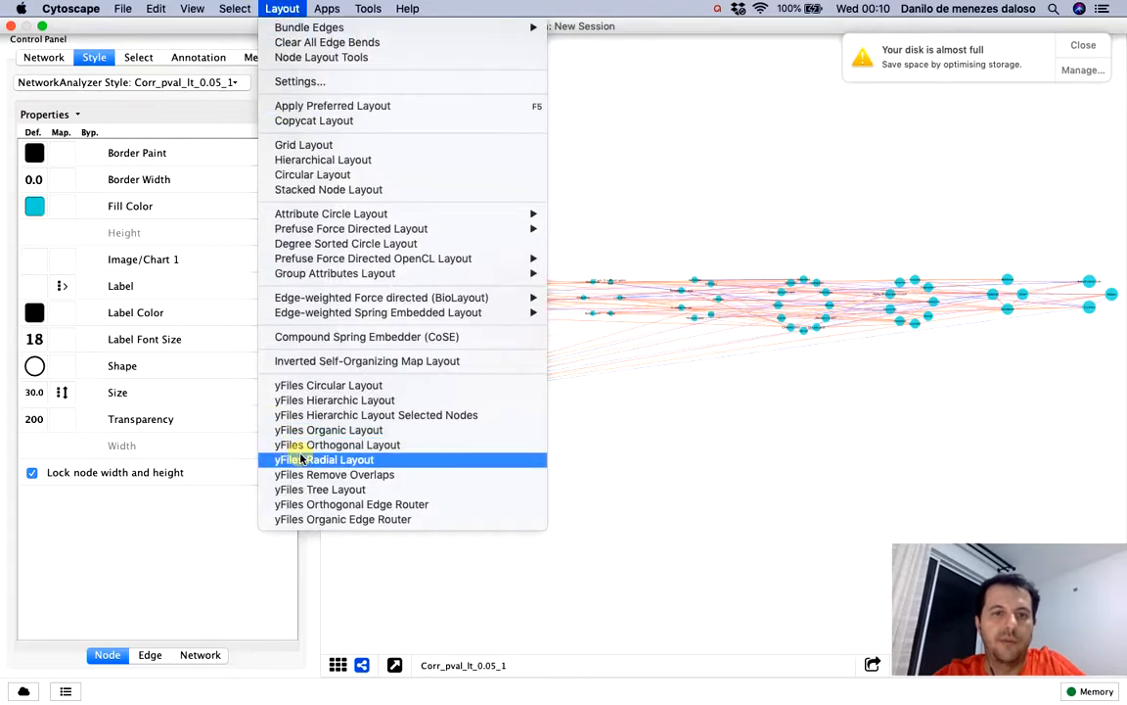
left_click(367, 431)
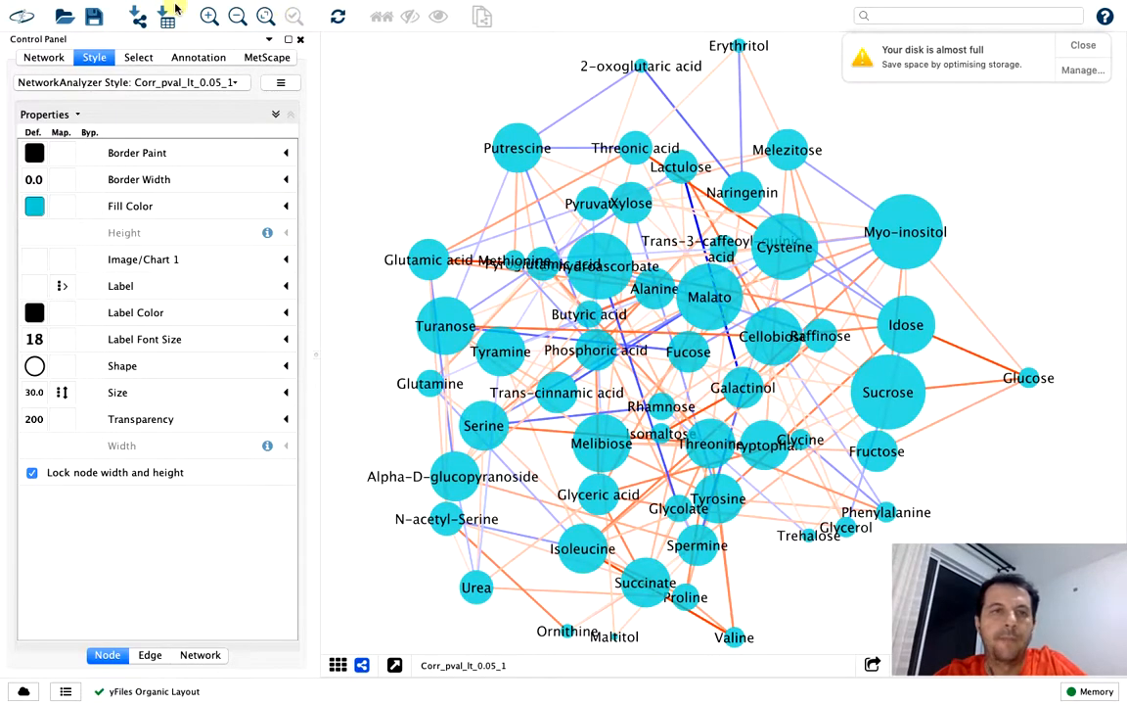
Arrange the nodes with the Attribute Circle Layout based on Degree and dismiss the disk space notification
mouse_move(235, 6)
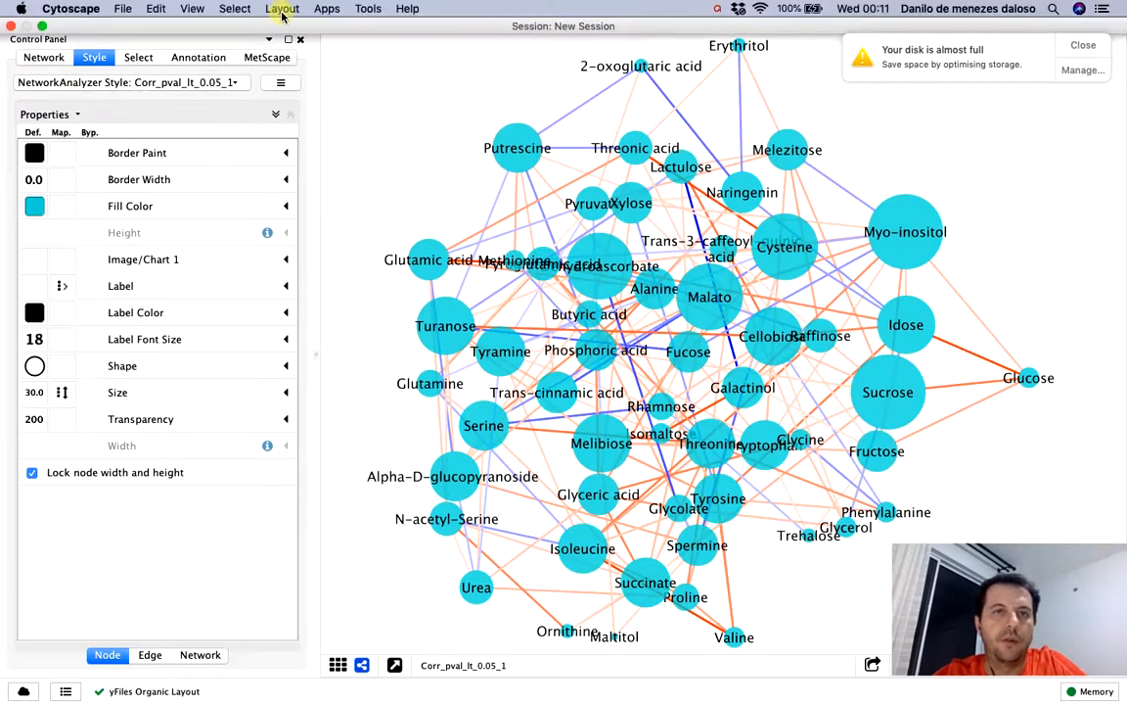
left_click(282, 9)
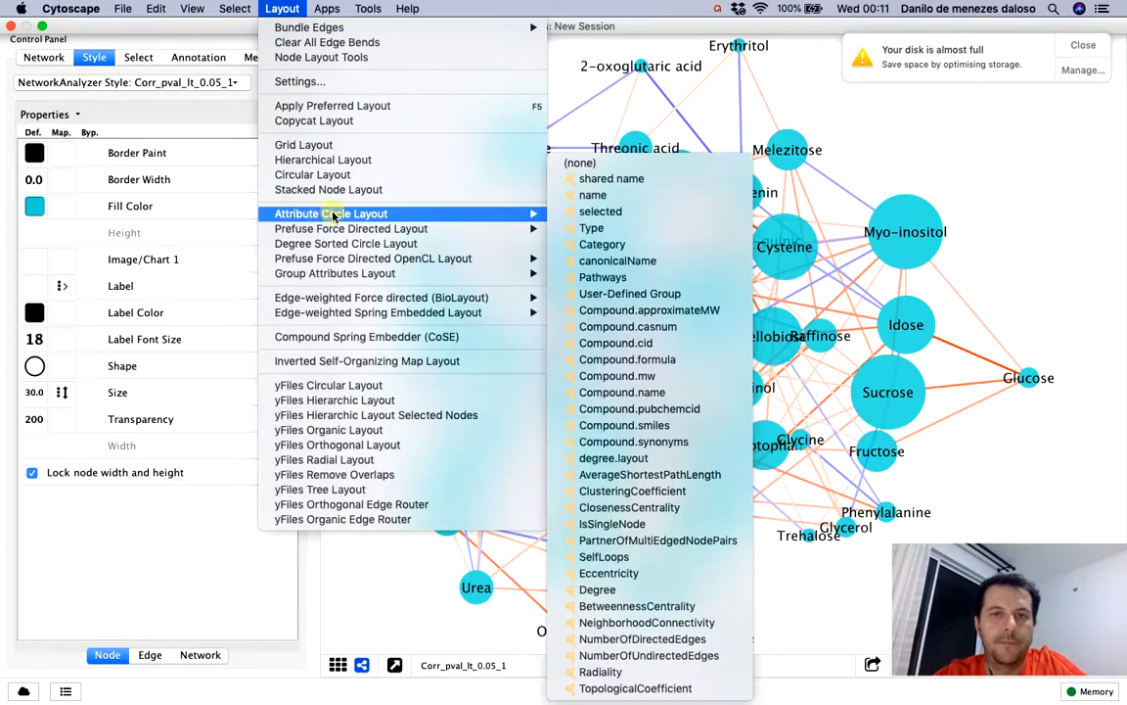
mouse_move(529, 213)
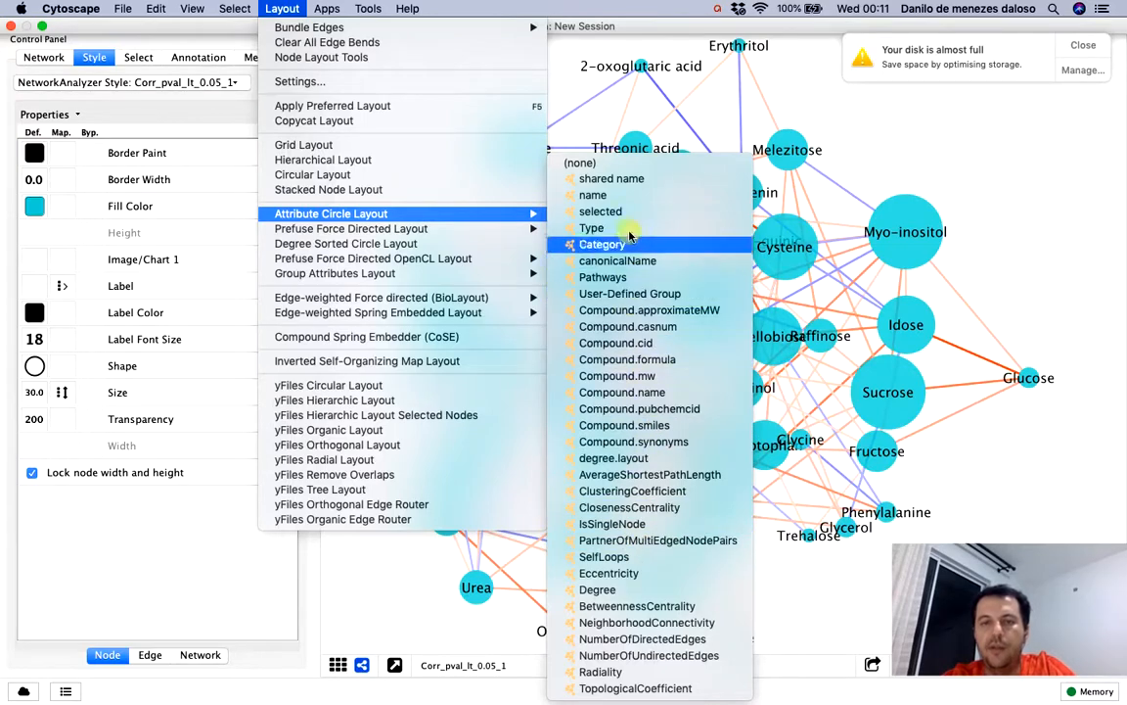
left_click(634, 591)
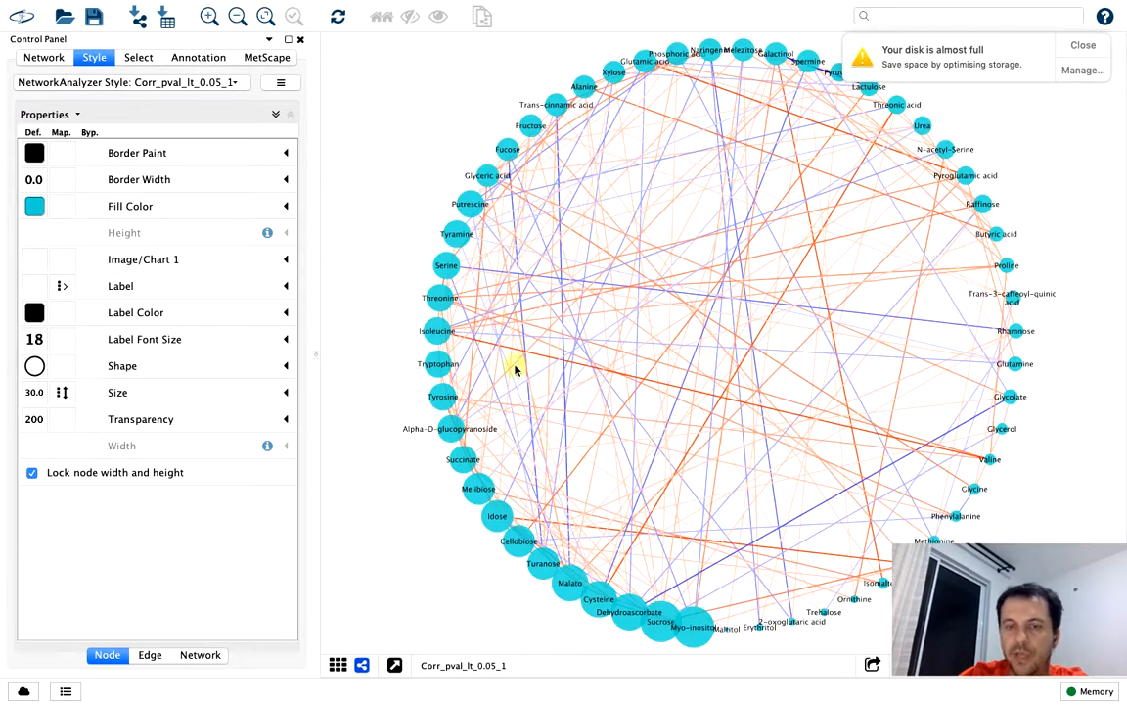
left_click(1083, 45)
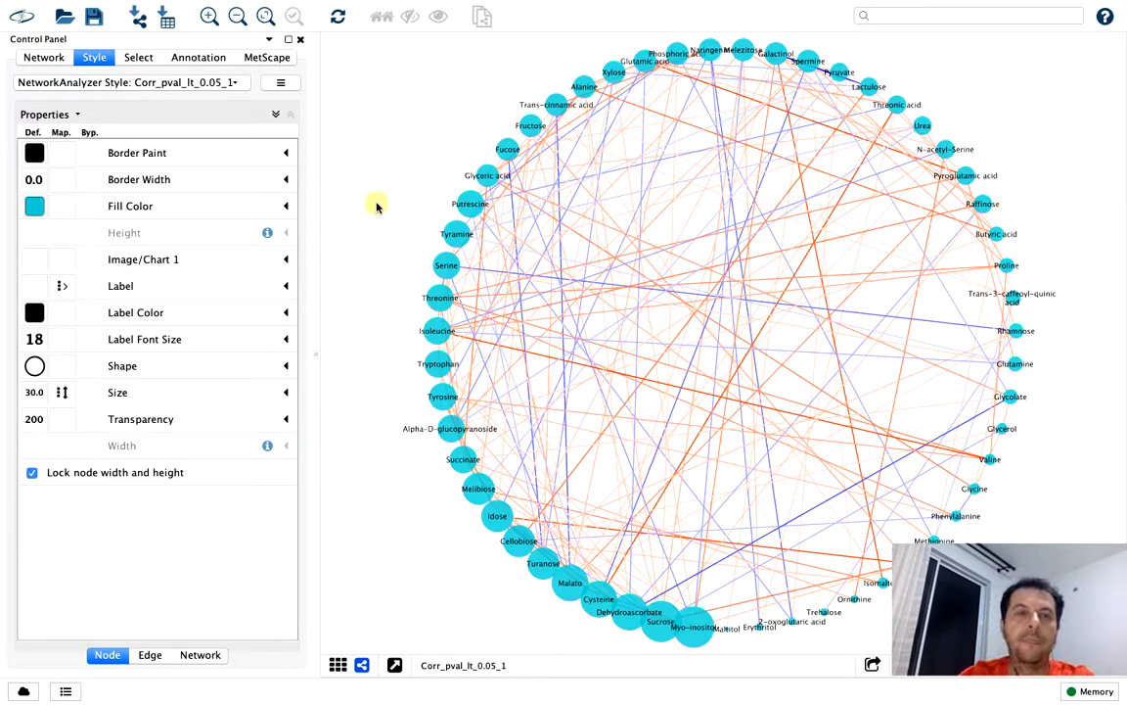
Compare the pcor_gt_0.85_pos_only, pcor_pos_only, pcor_gt_0.50_lt_-0.50 and pval_lt_0.66 networks with Corr_pval_lt_0.05_1, ending on the latter
left_click(53, 57)
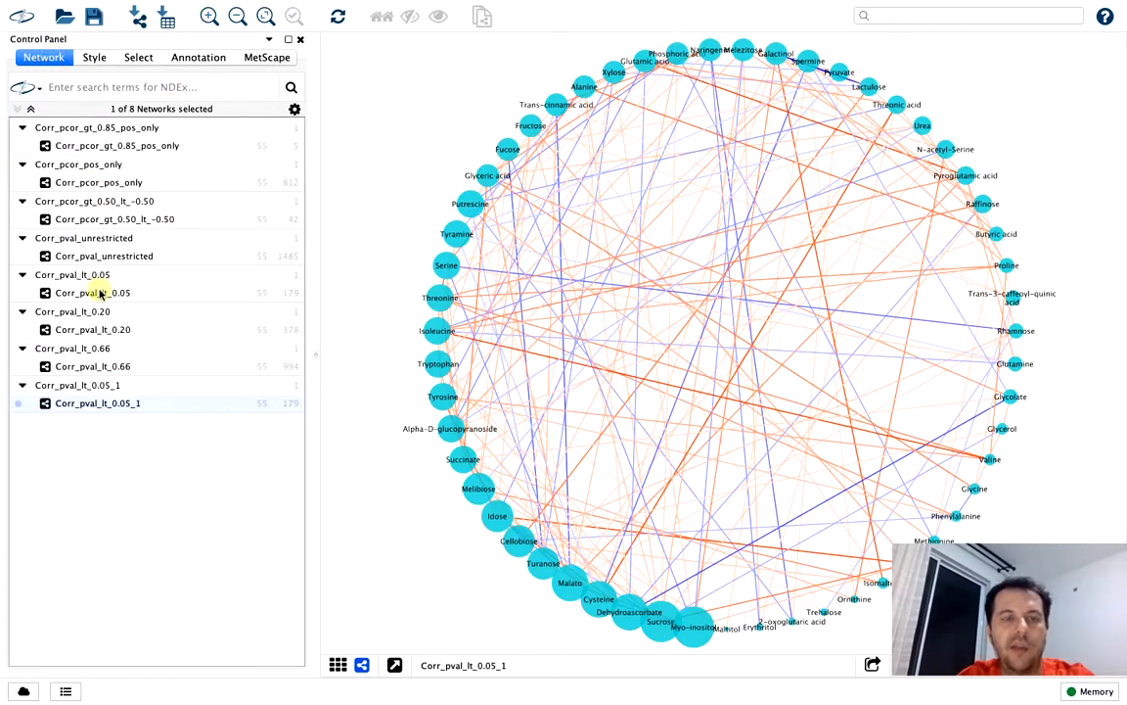
left_click(111, 147)
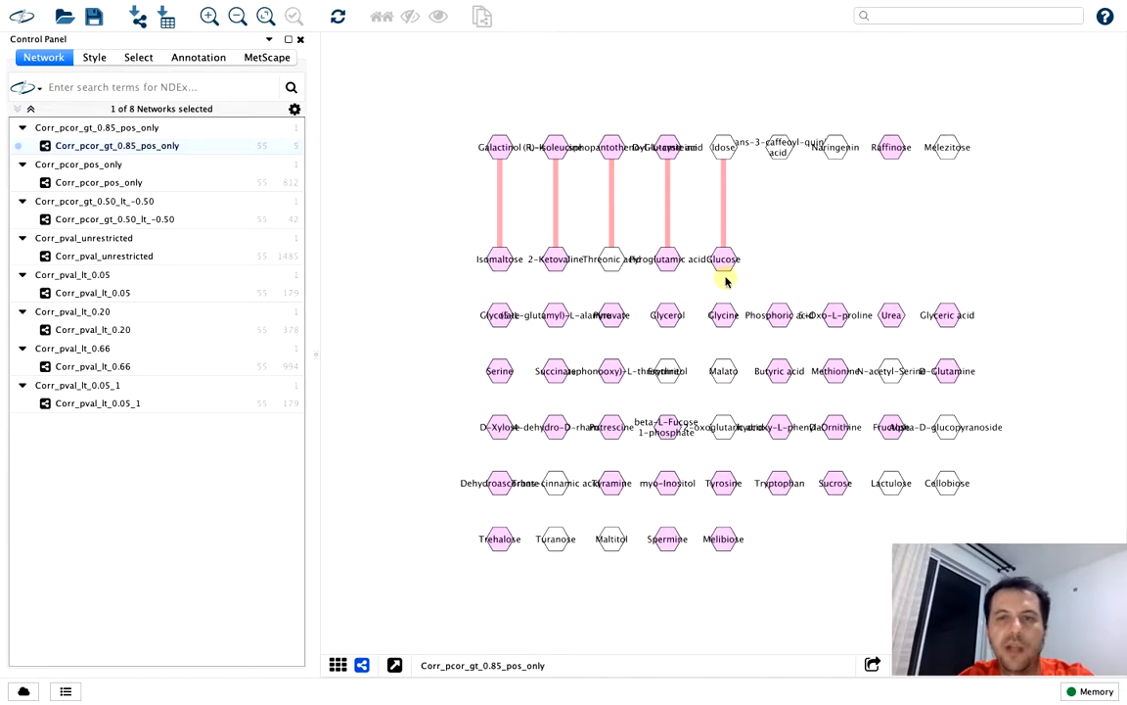
left_click(130, 185)
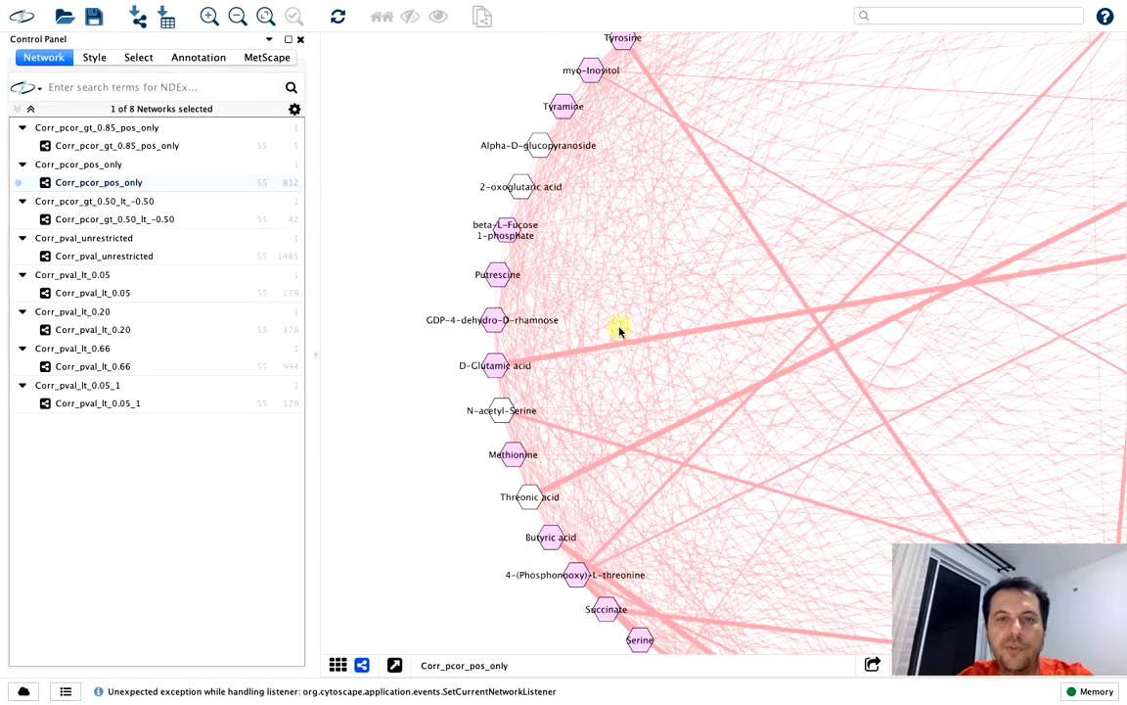
left_click(131, 221)
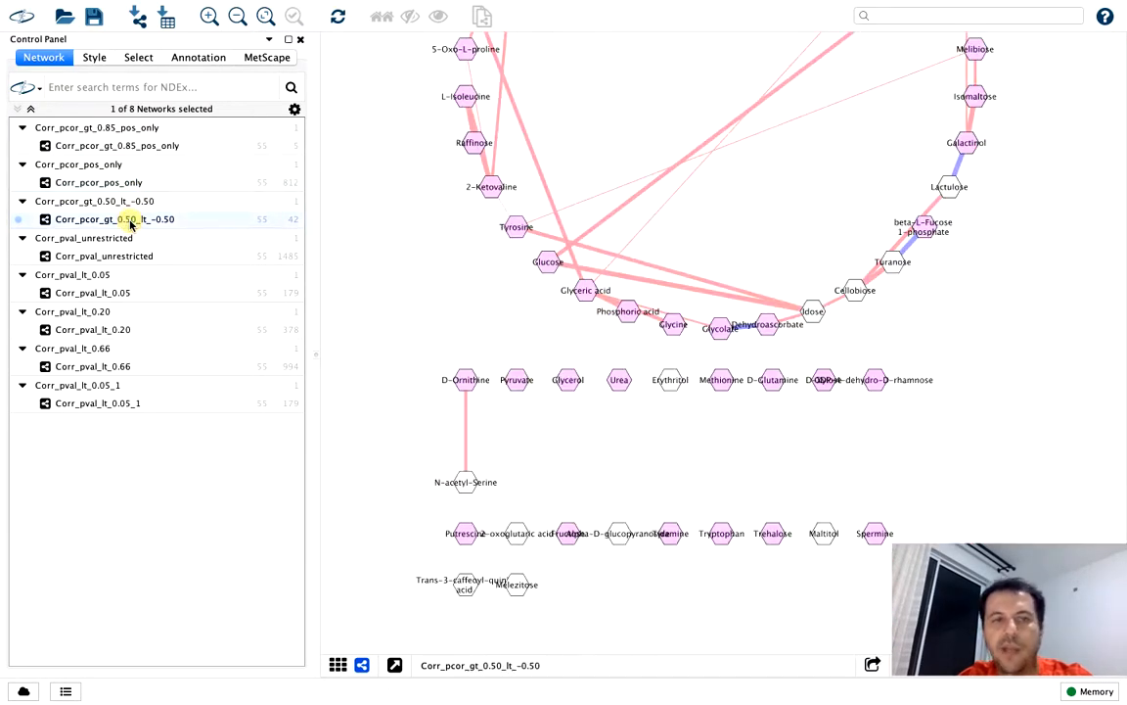
left_click(105, 405)
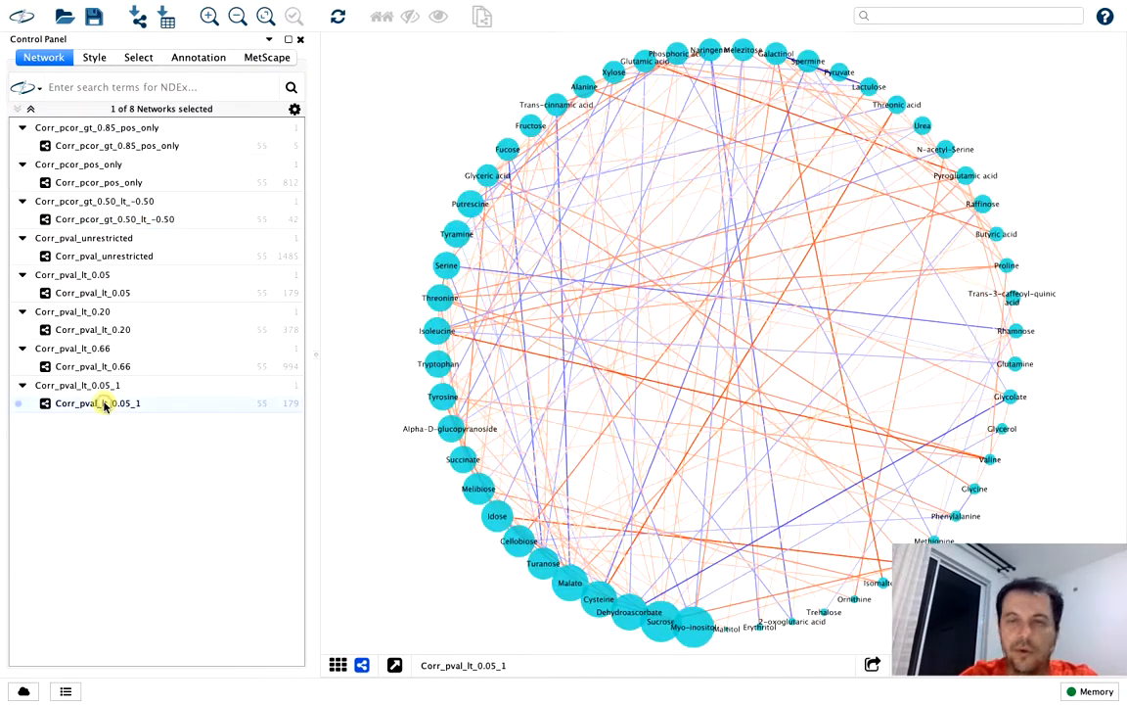
left_click(115, 368)
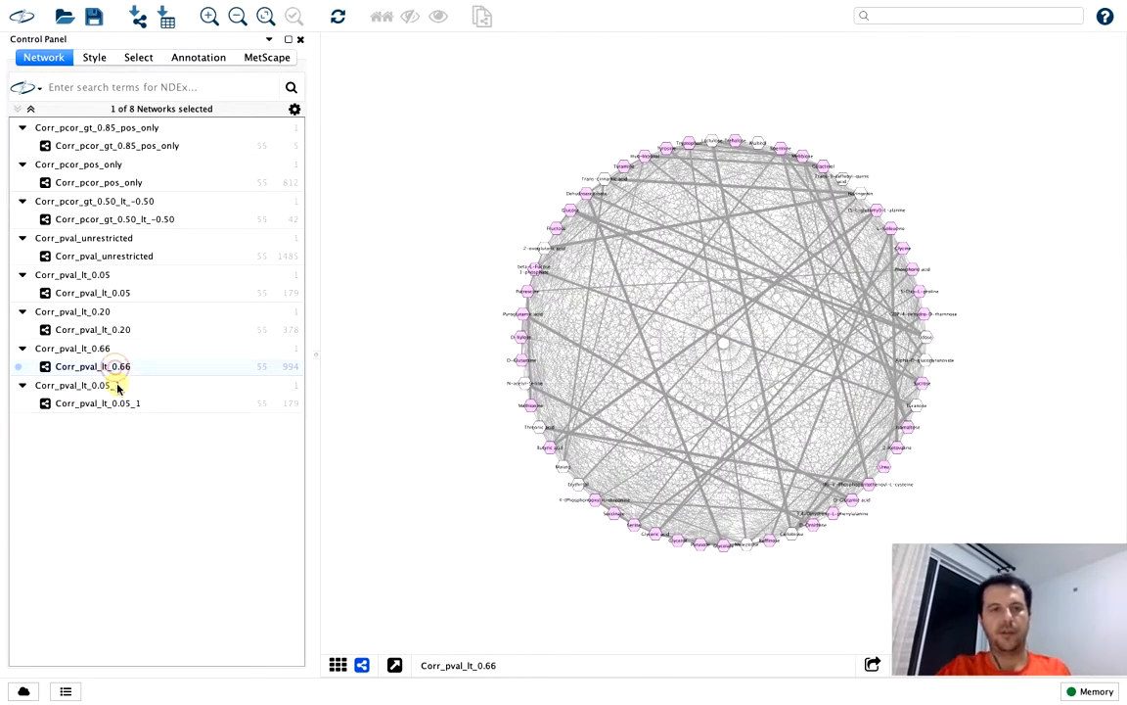
left_click(116, 405)
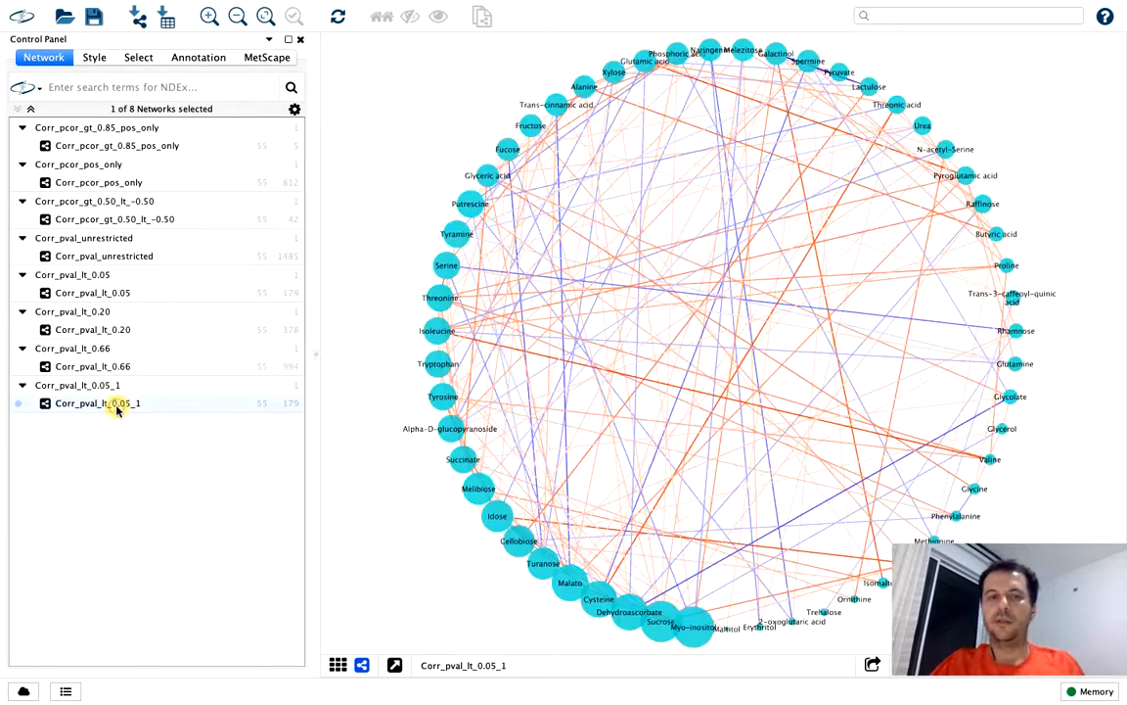
Build a correlation-based MetScape network on pval with significance from 0.00 to 0.31, and hide the network overview and Table Panel
left_click(135, 61)
left_click(199, 63)
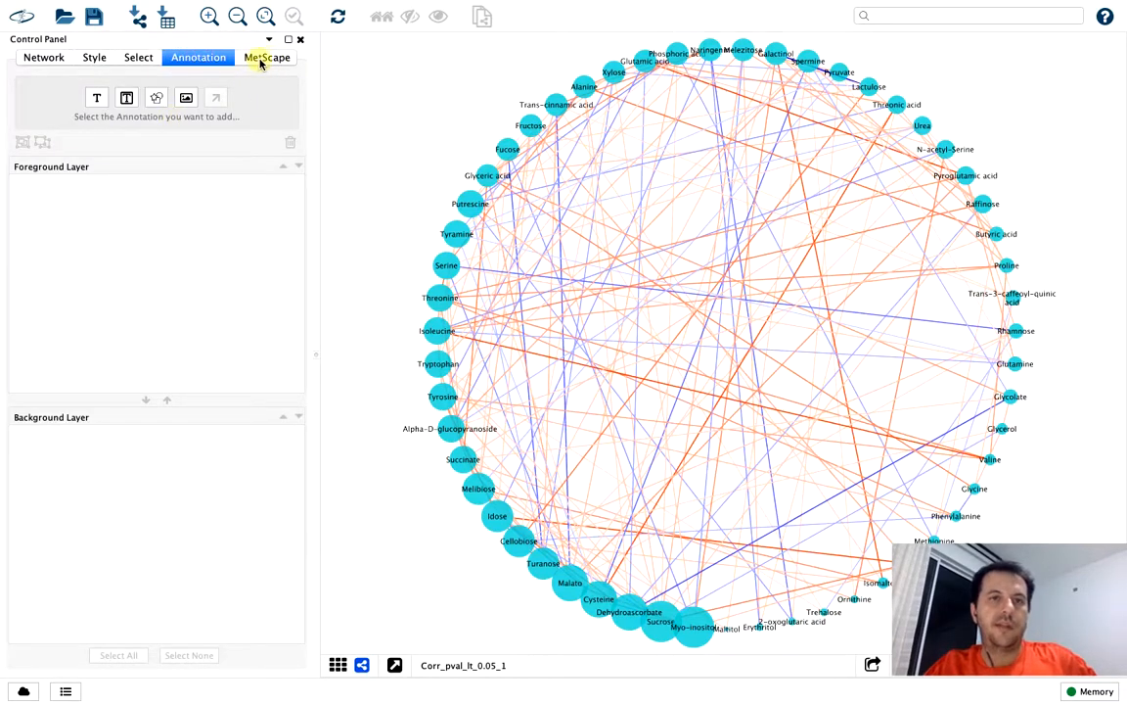
left_click(262, 57)
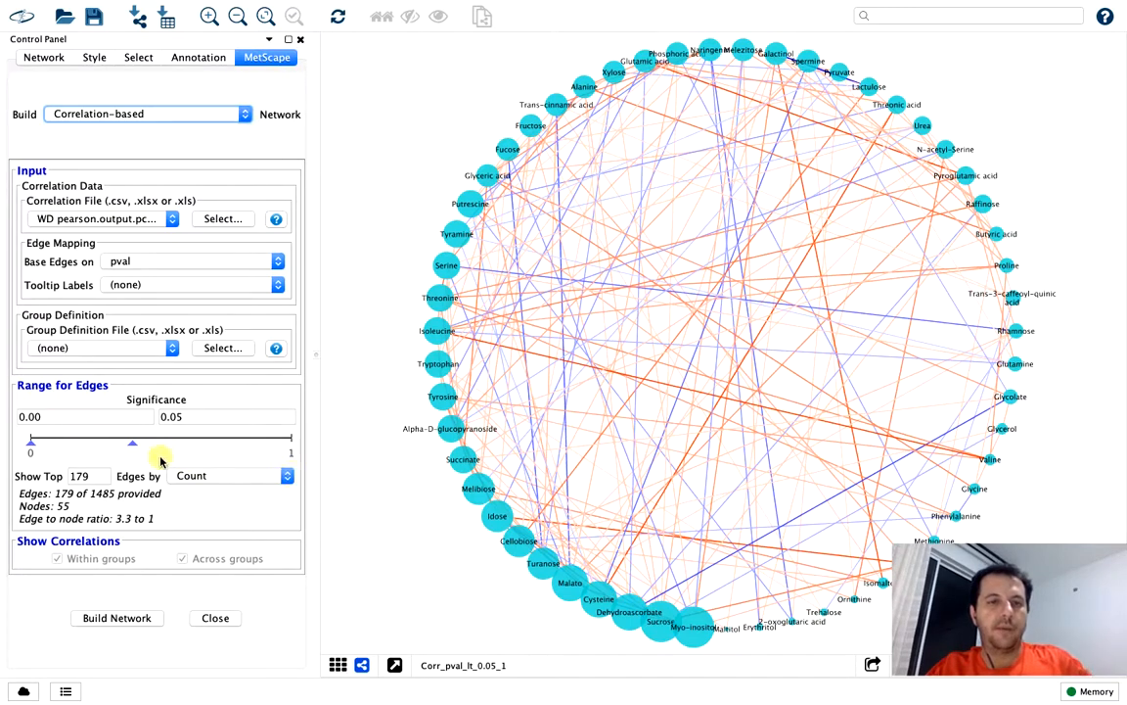
left_click_drag(133, 446, 171, 443)
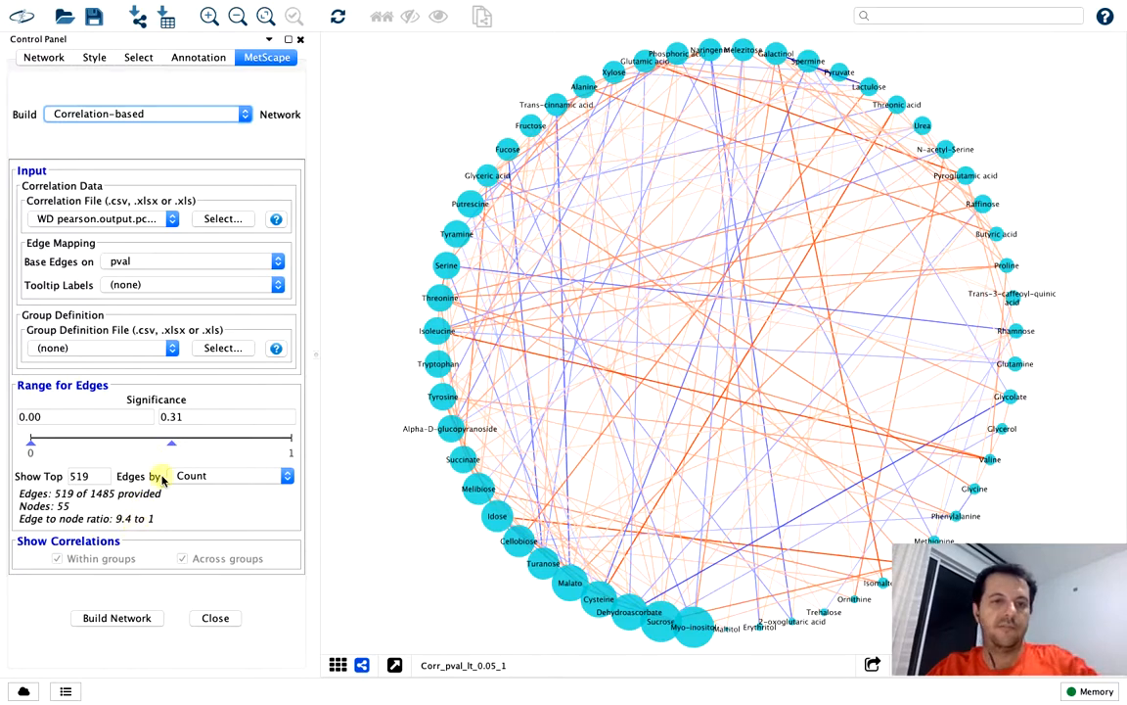
left_click(135, 619)
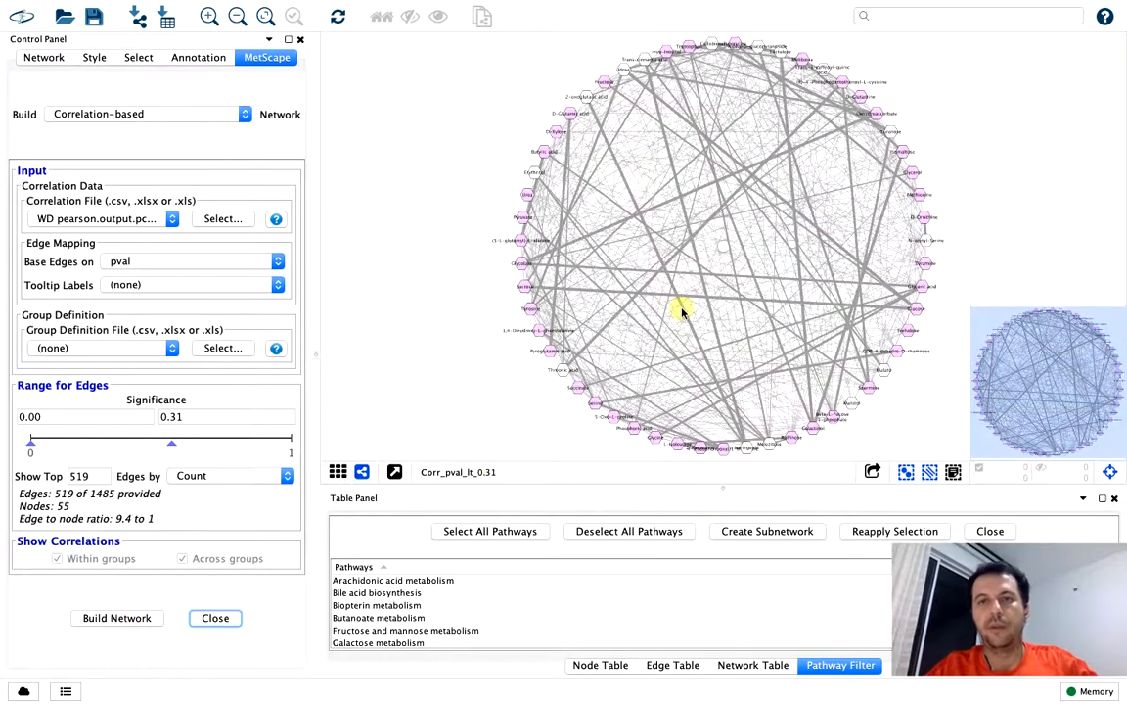
left_click(1110, 472)
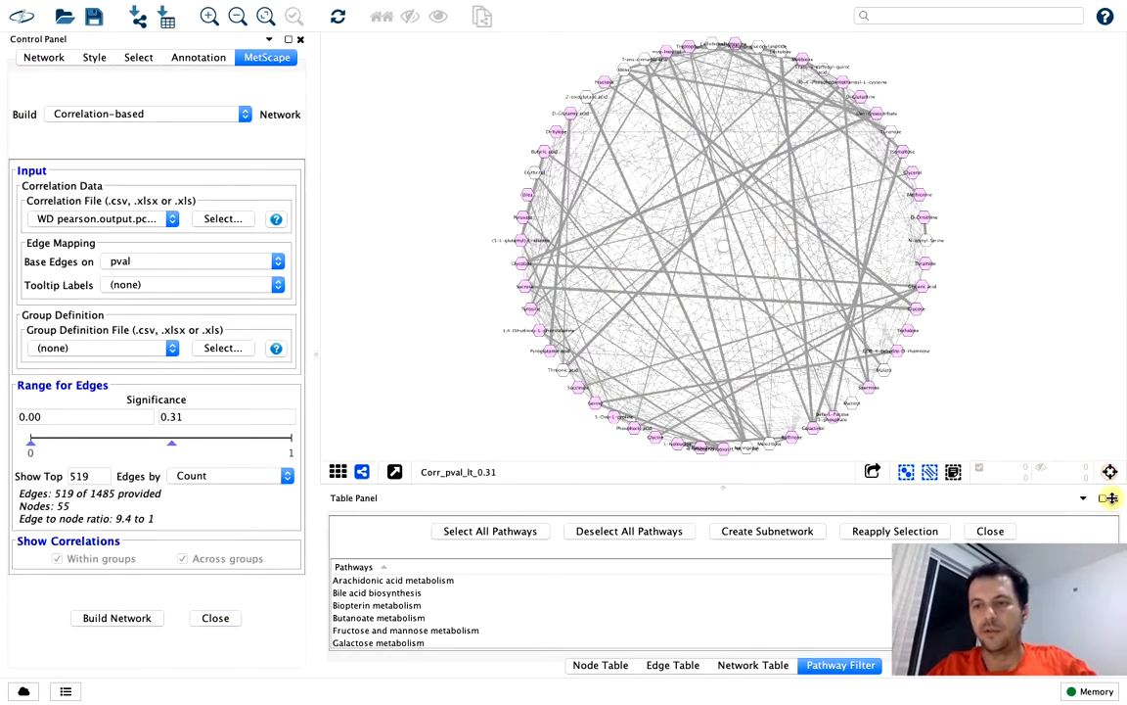
left_click(1113, 499)
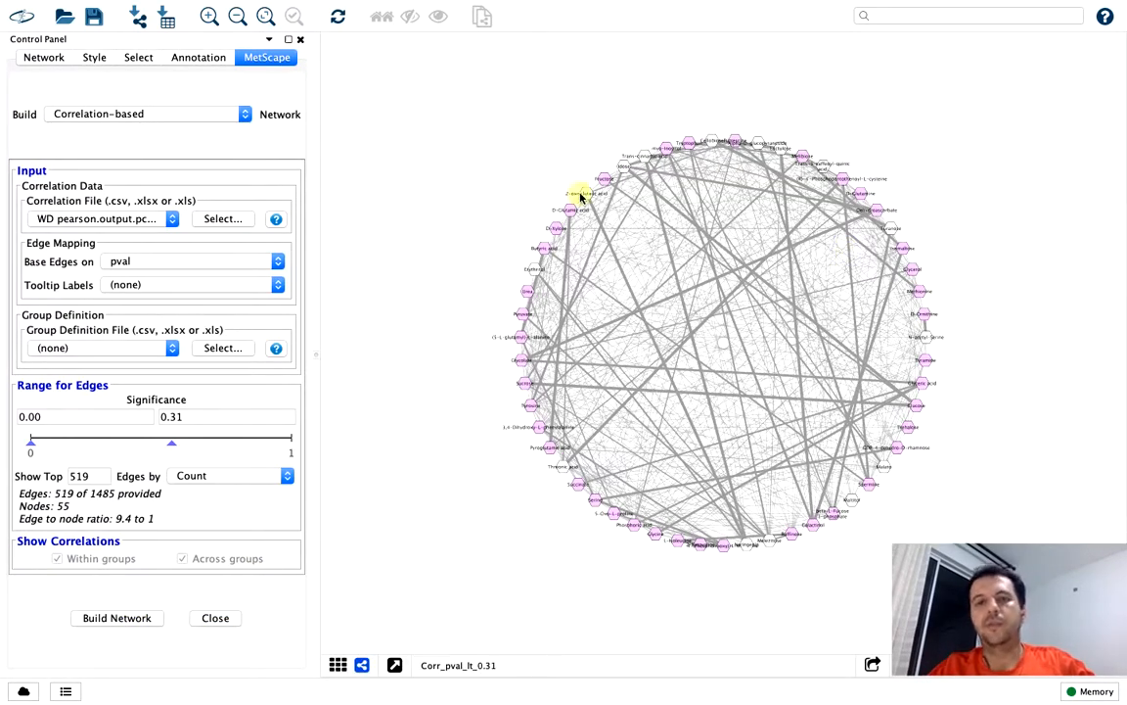
Examine the nodes and edges of the Corr_pval_lt_0.31 network up close and as a whole
scroll(580, 197, "down", 3)
scroll(580, 198, "up", 6)
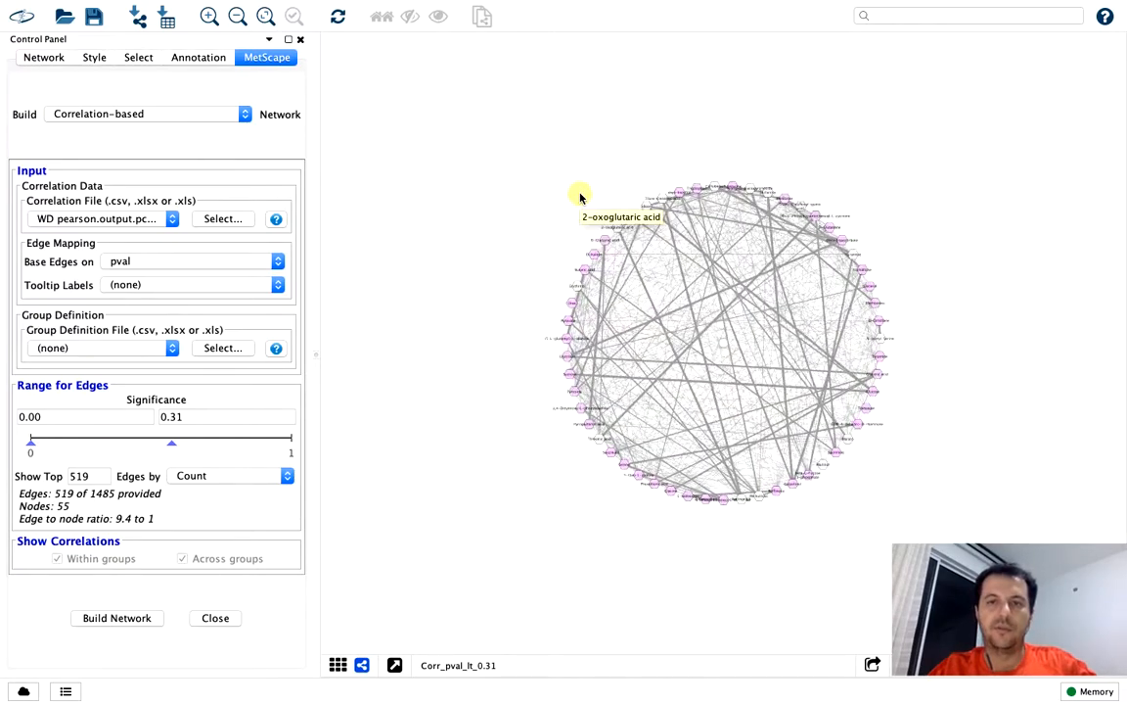
scroll(581, 198, "up", 3)
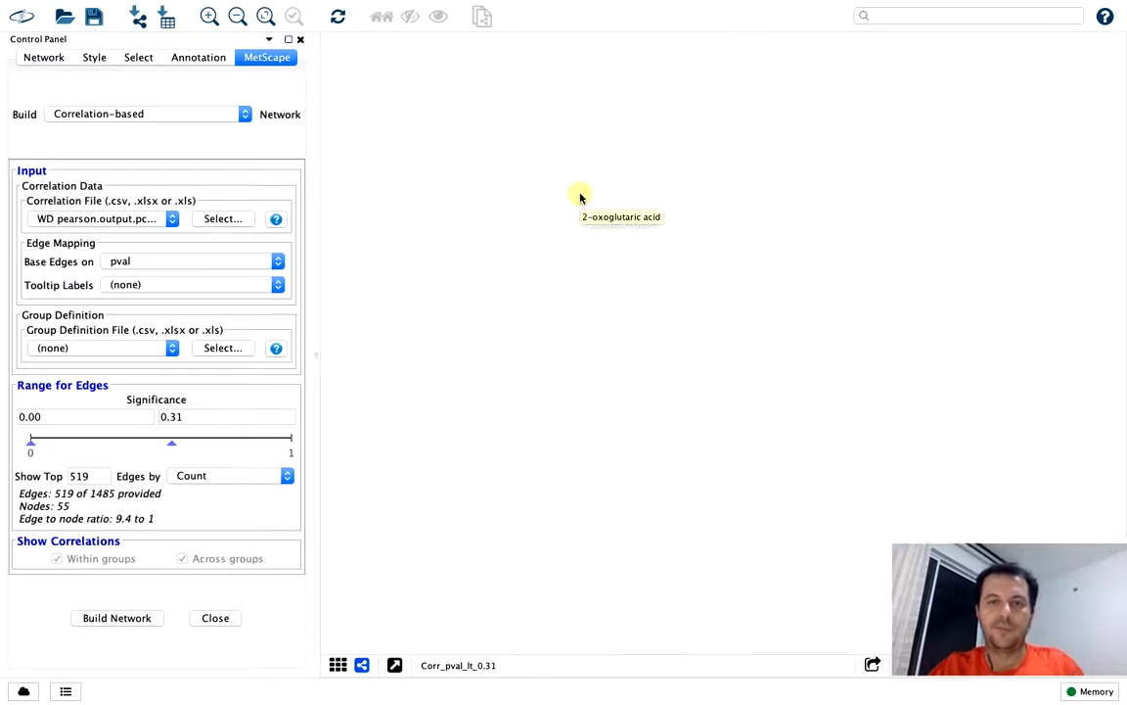
scroll(697, 226, "down", 3)
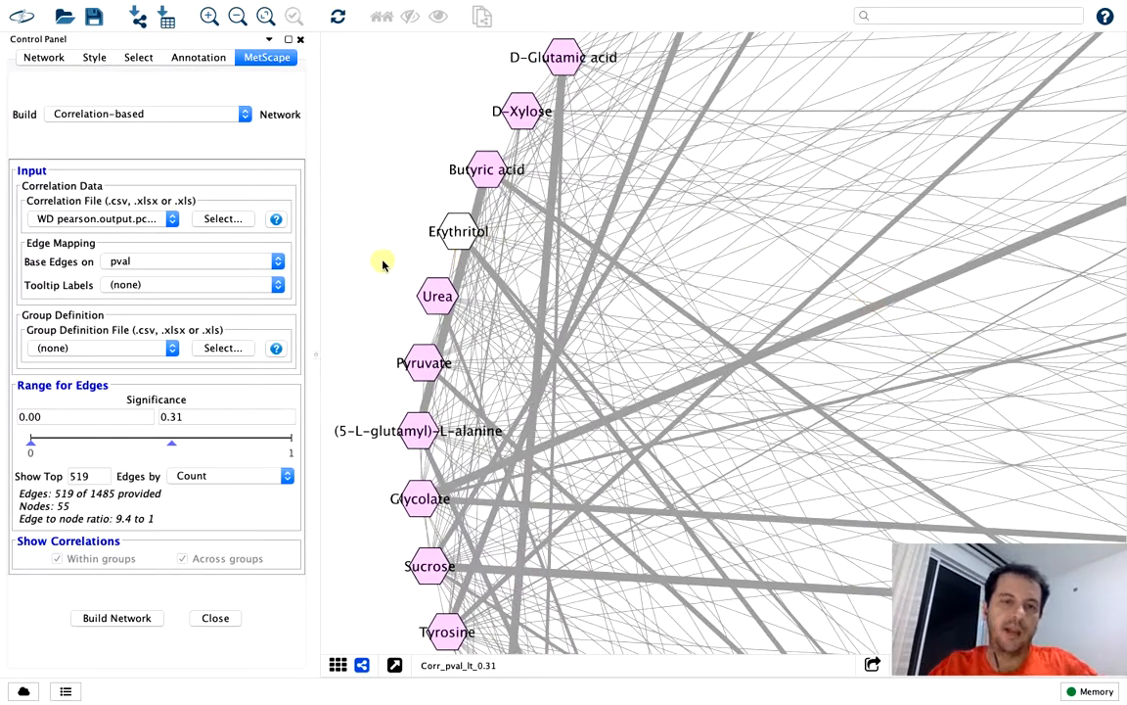
scroll(382, 265, "down", 5)
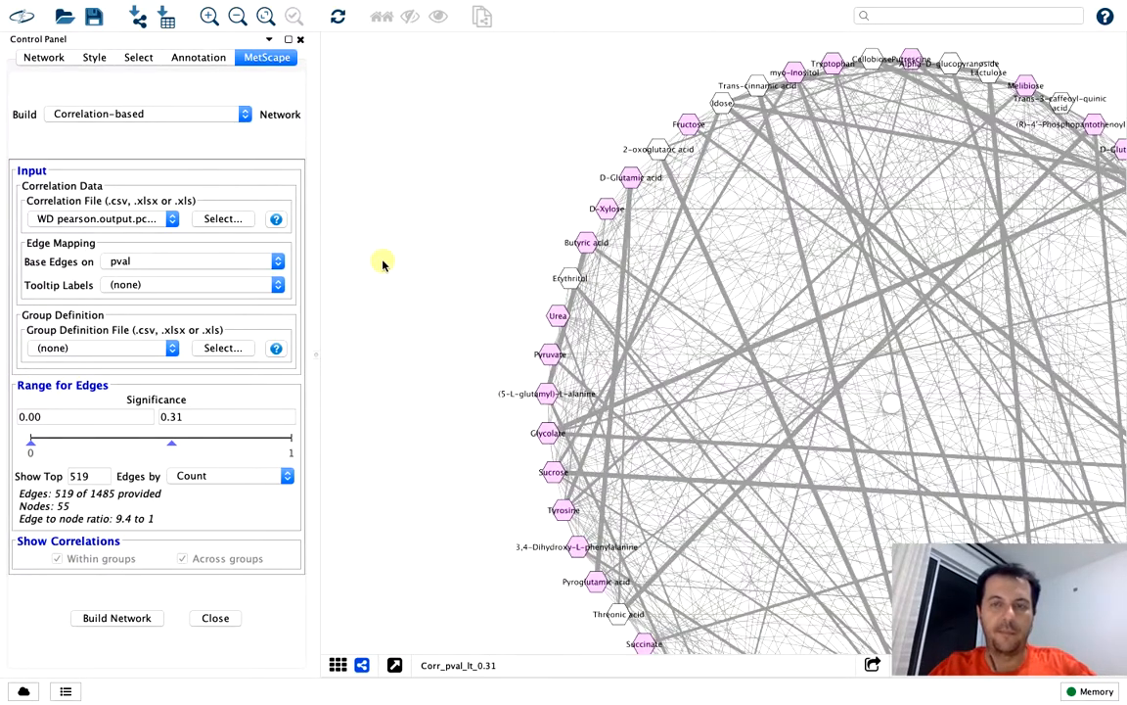
scroll(382, 265, "down", 3)
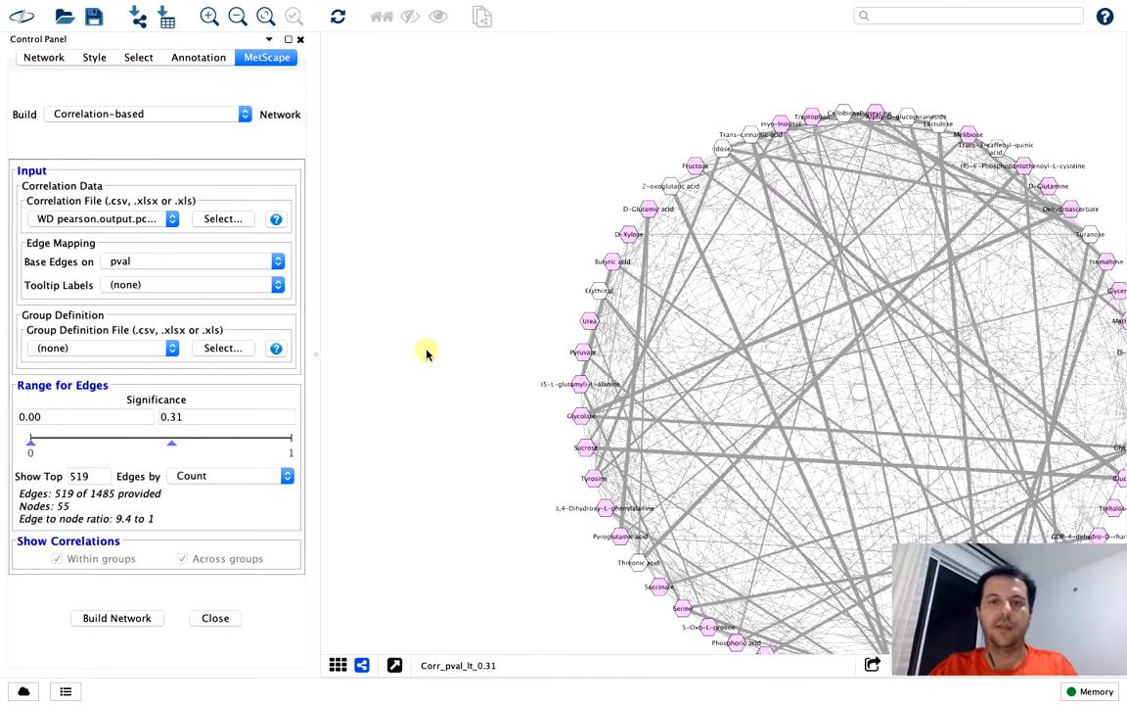
left_click_drag(416, 340, 356, 311)
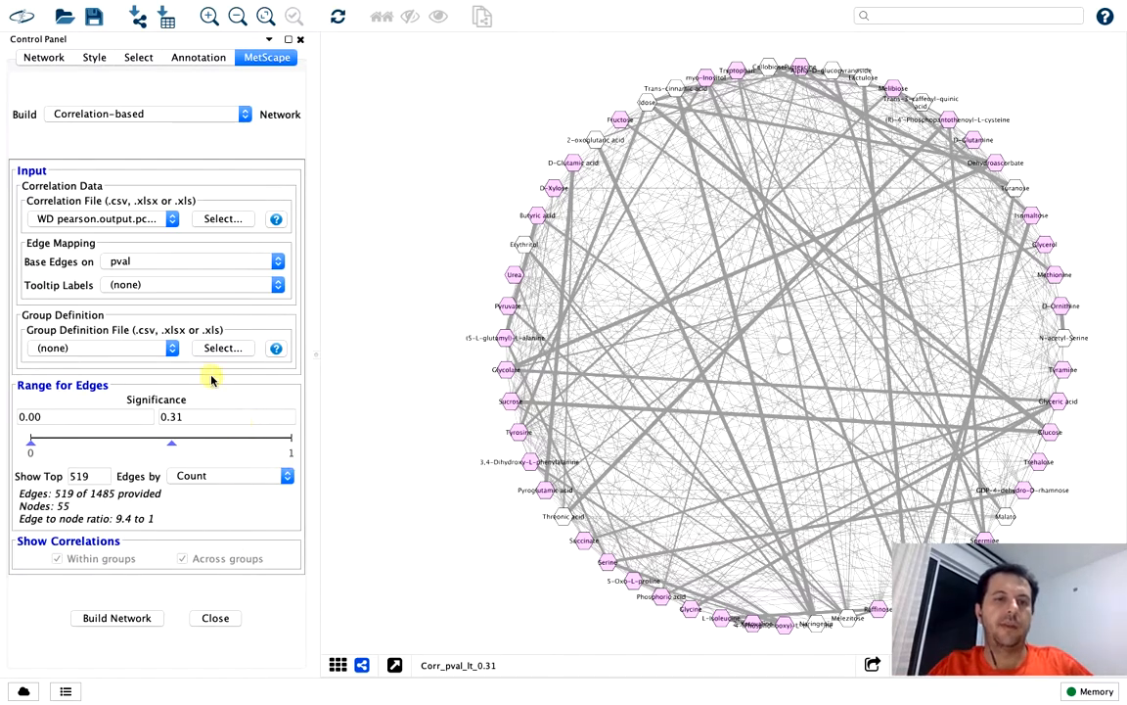
Build a correlation-based MetScape network on pcor with ranges -1.00 to -0.50 and 0.50 to 1.00
left_click(208, 266)
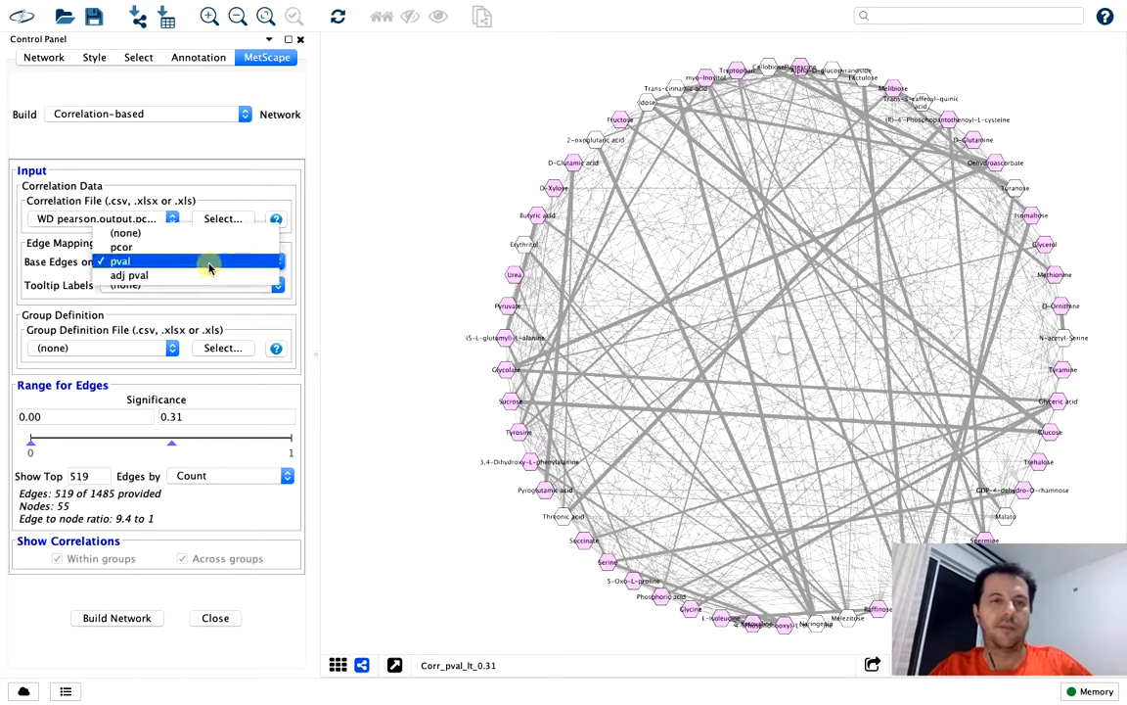
left_click(202, 247)
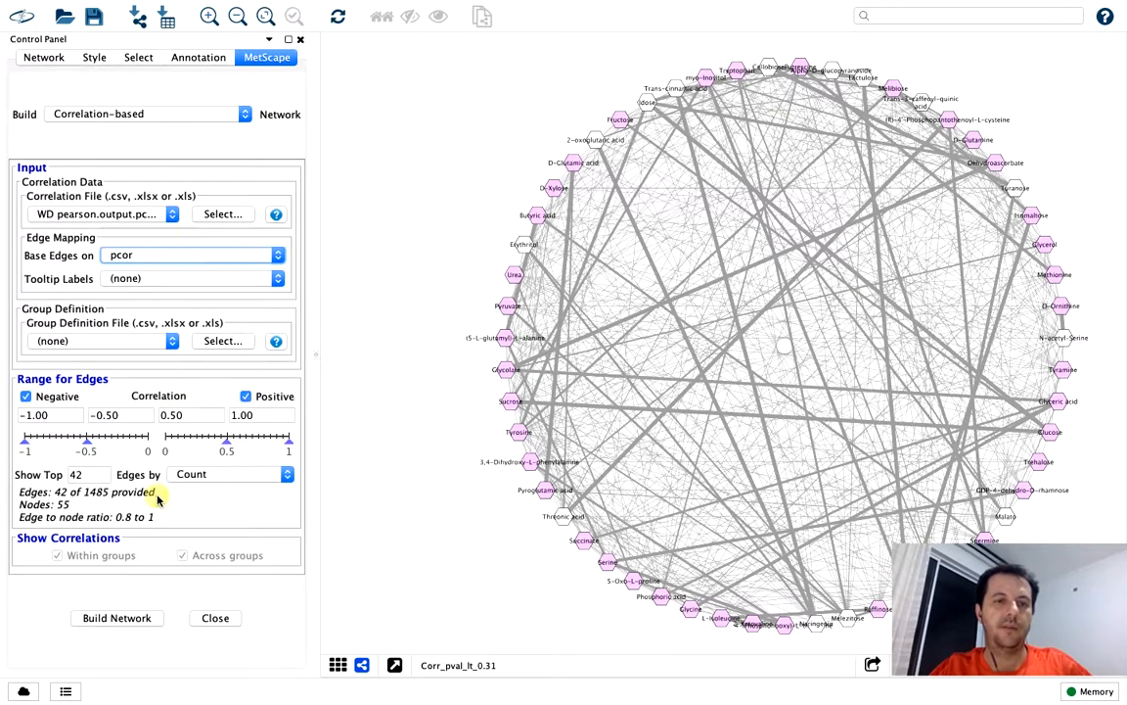
left_click(117, 619)
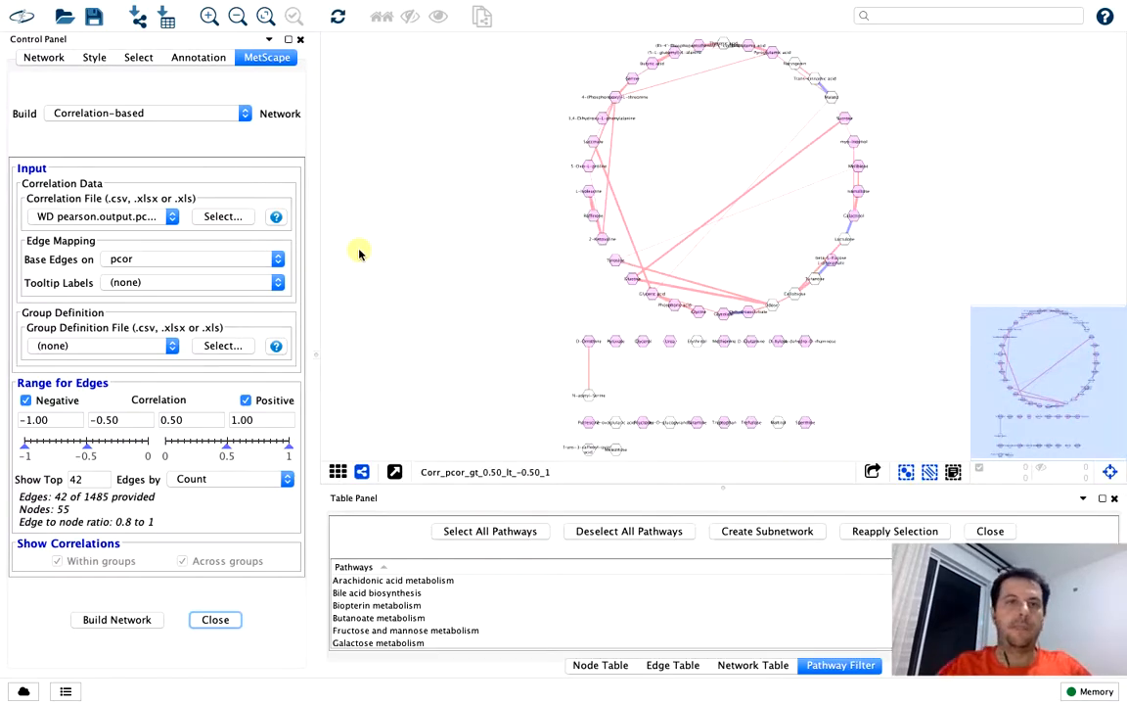
Open the CyAnimator app for the new pcor network, and hide the network overview and Table Panel
mouse_move(269, 8)
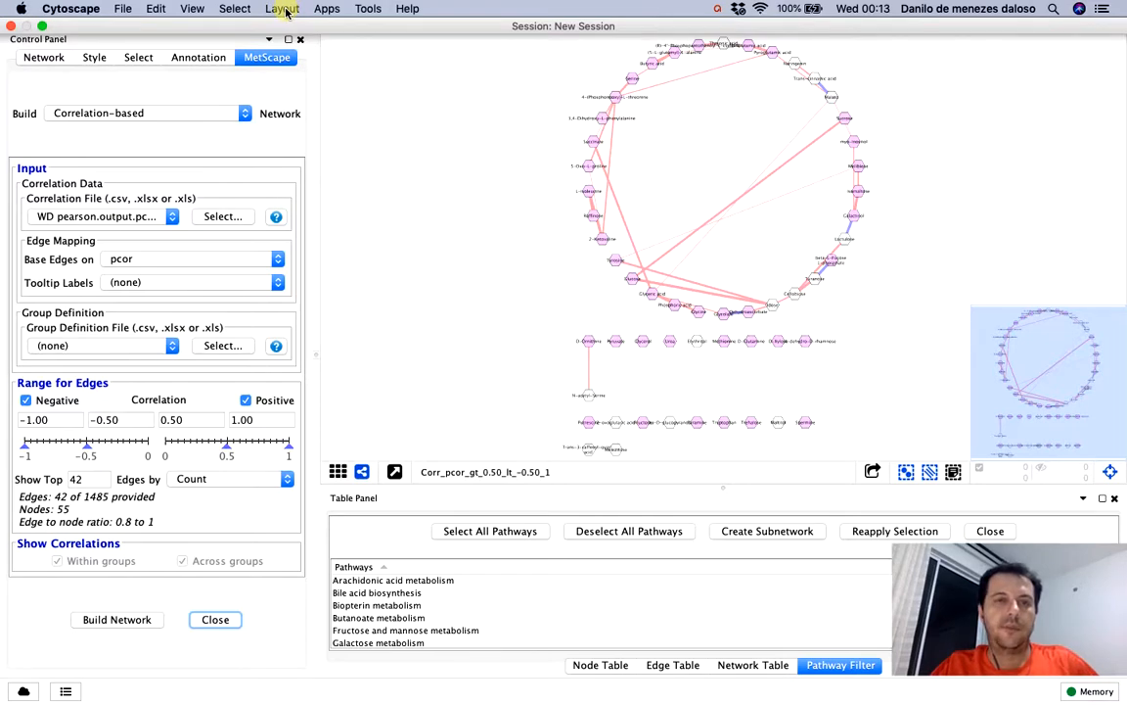
left_click(283, 9)
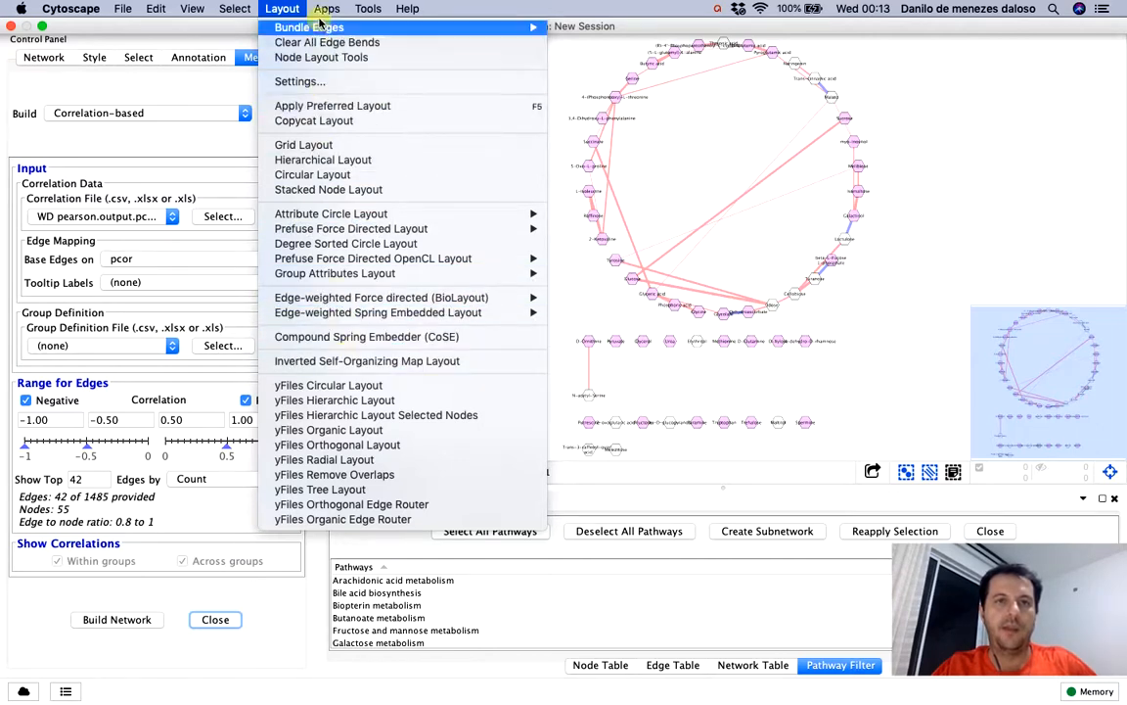
mouse_move(326, 13)
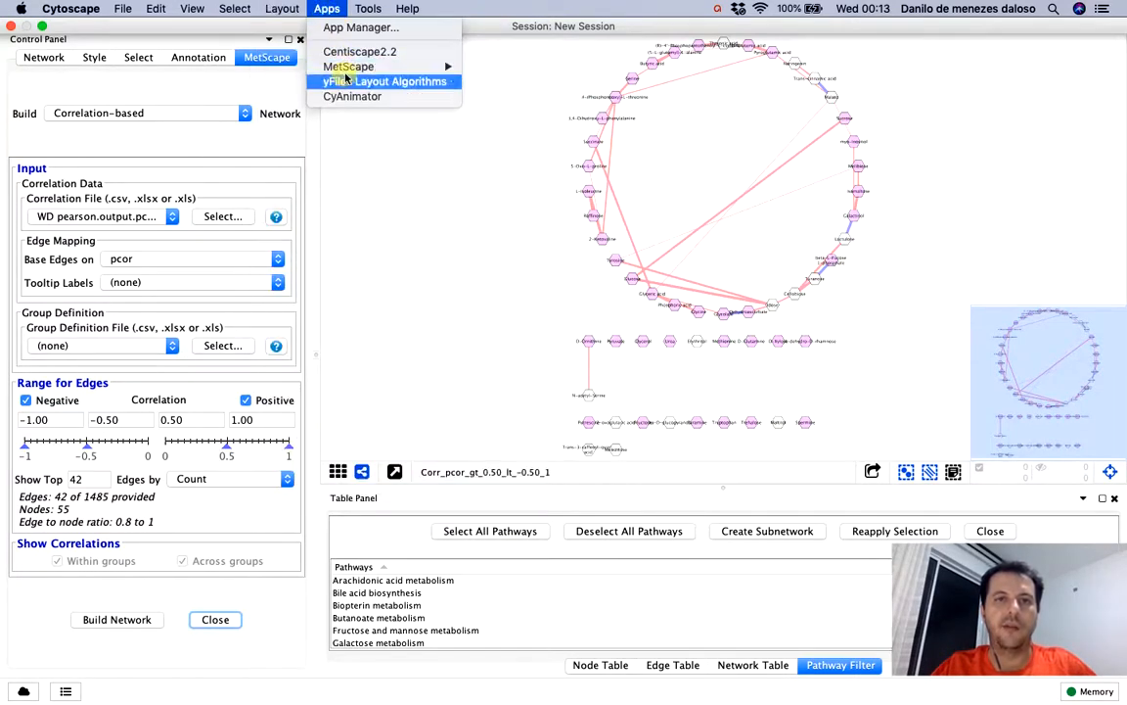
mouse_move(284, 9)
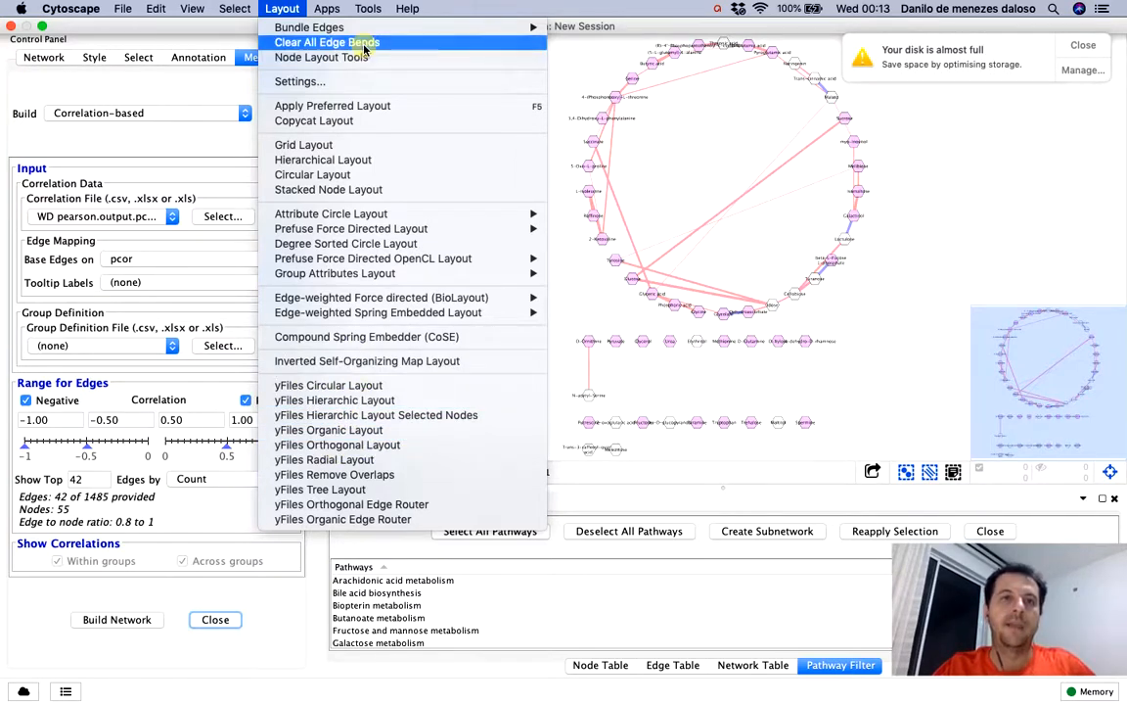
mouse_move(337, 14)
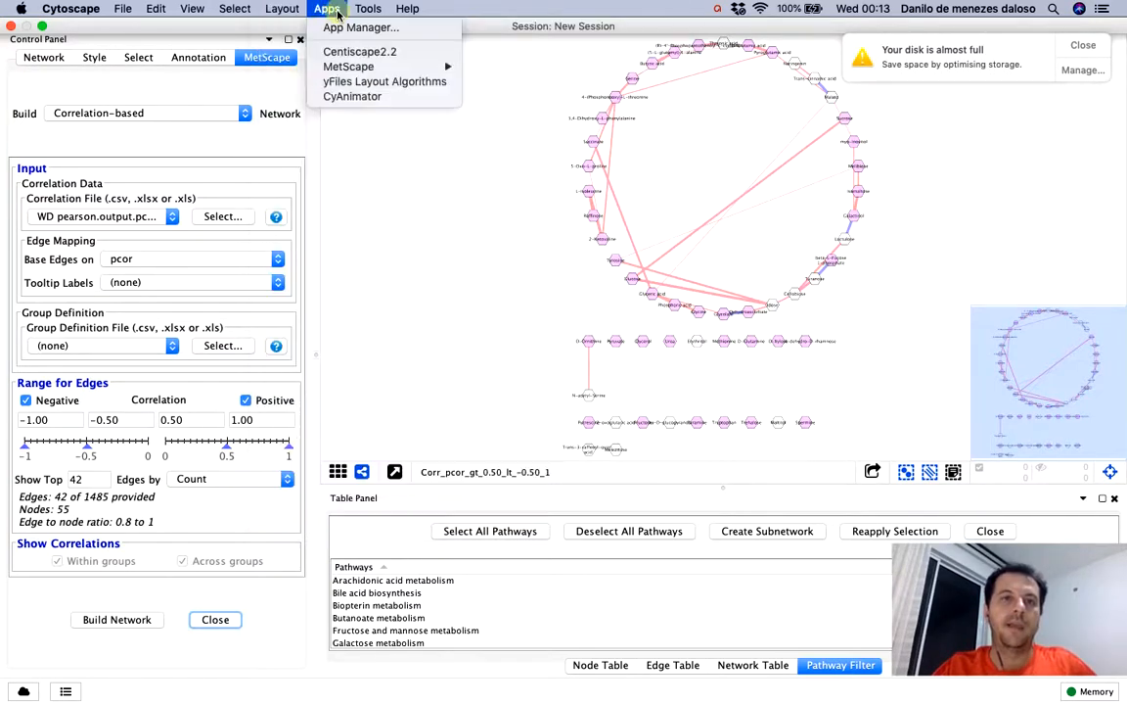
left_click(362, 98)
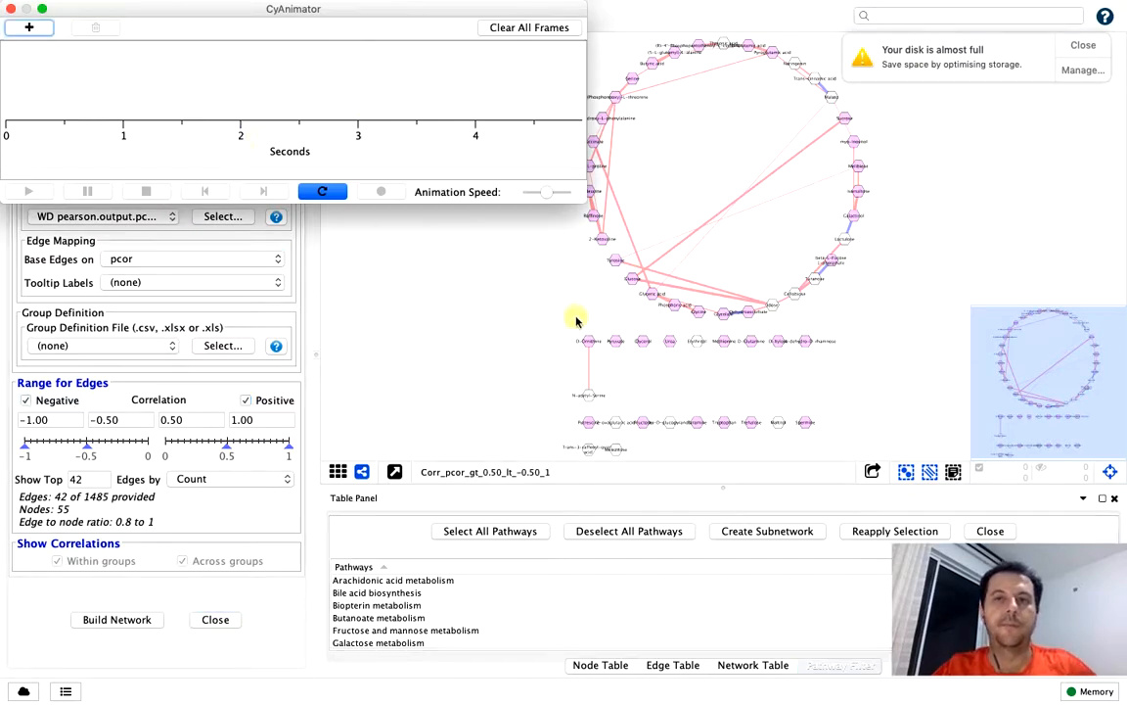
left_click(1110, 472)
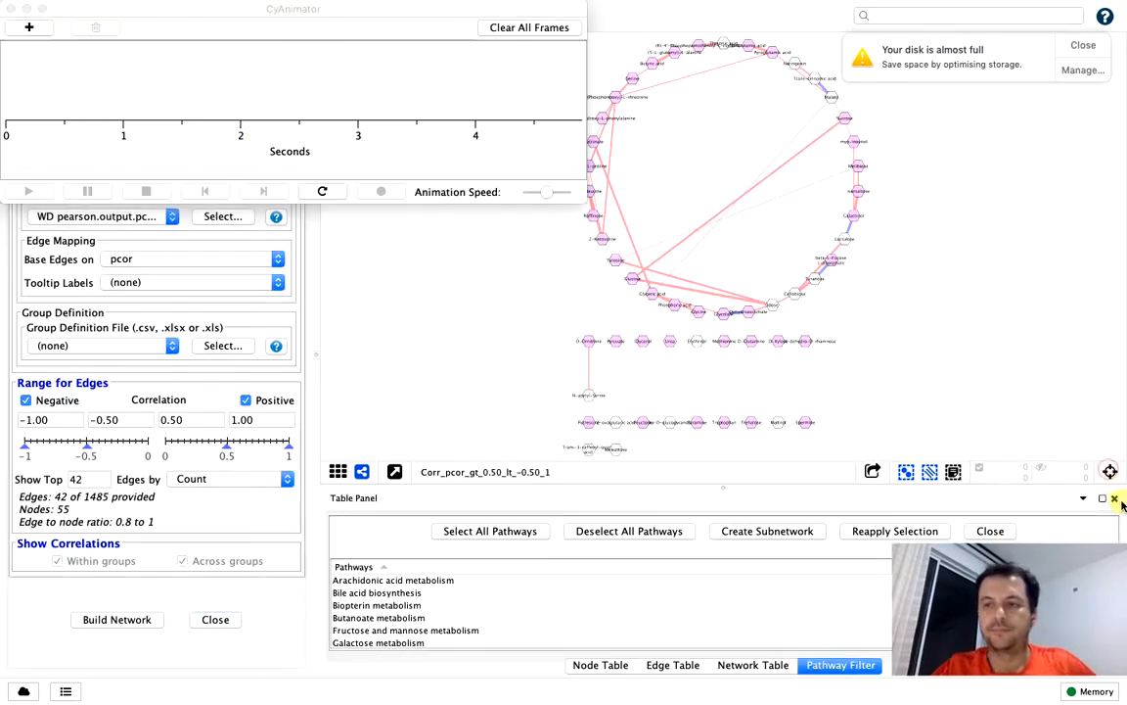
left_click(1113, 499)
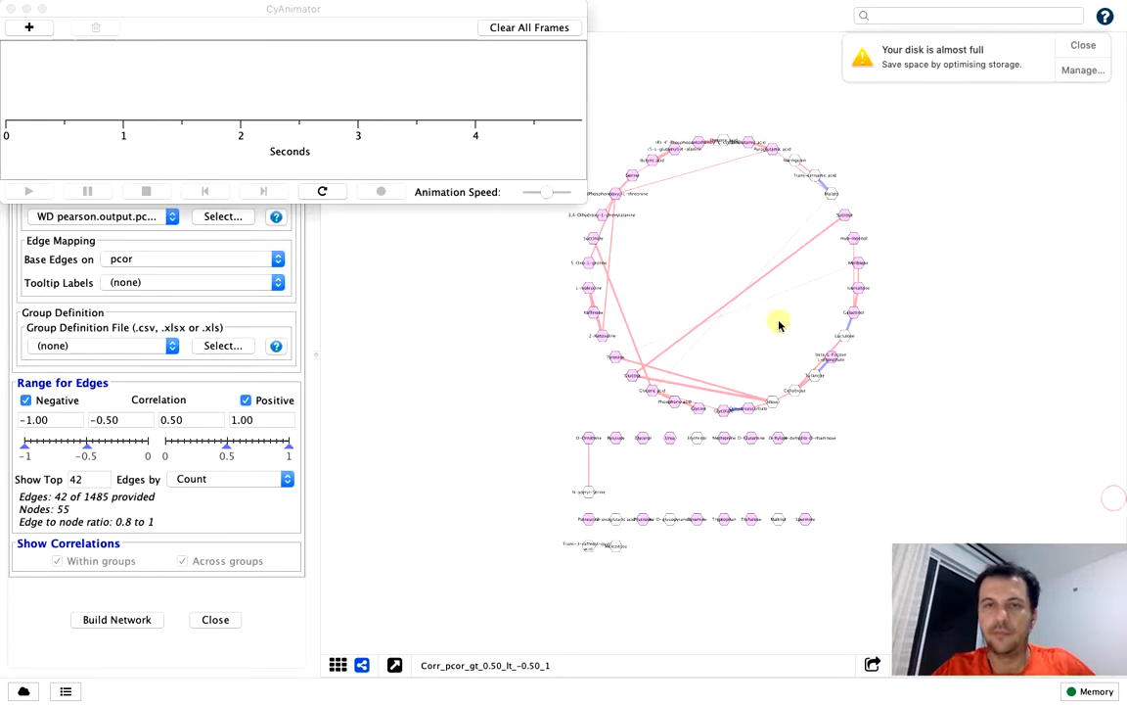
Add two animation frames in CyAnimator: the whole network, and a close-up of the circle's lower half
left_click(140, 127)
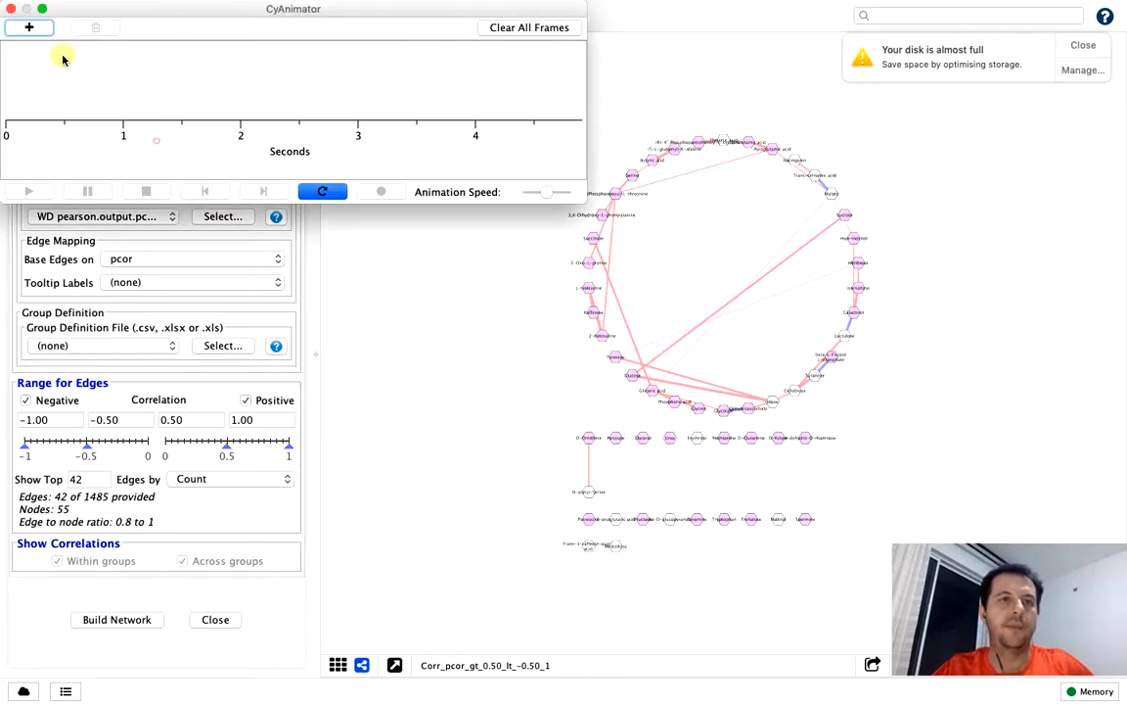
left_click(30, 32)
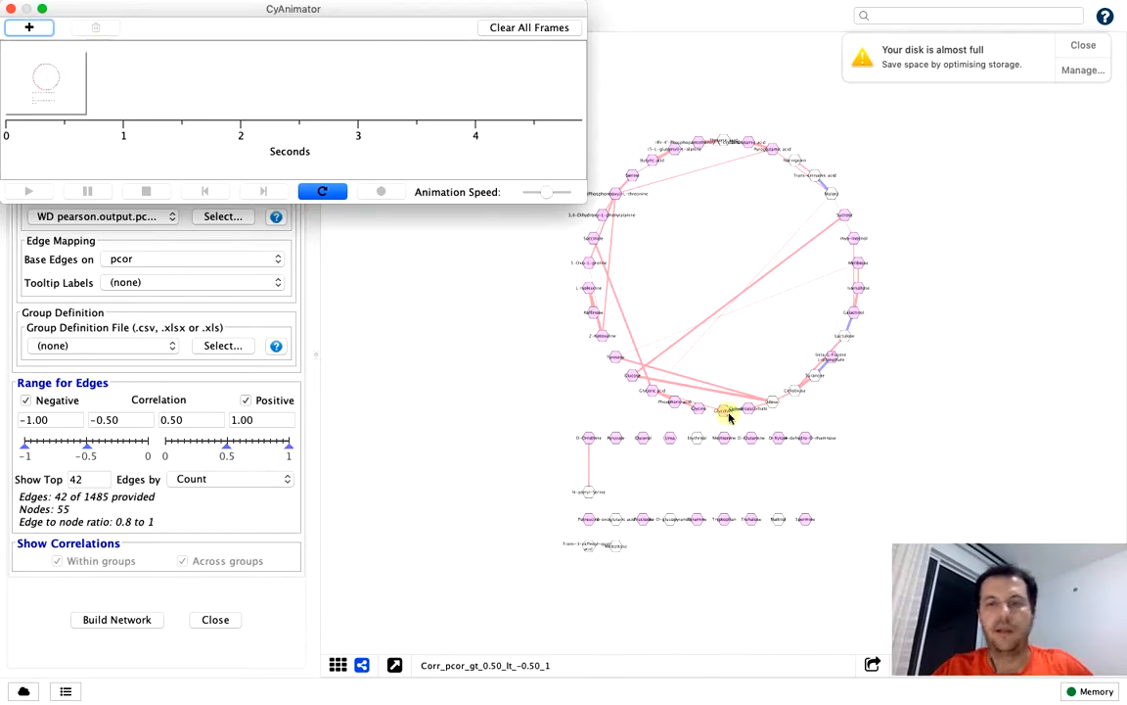
left_click(825, 433)
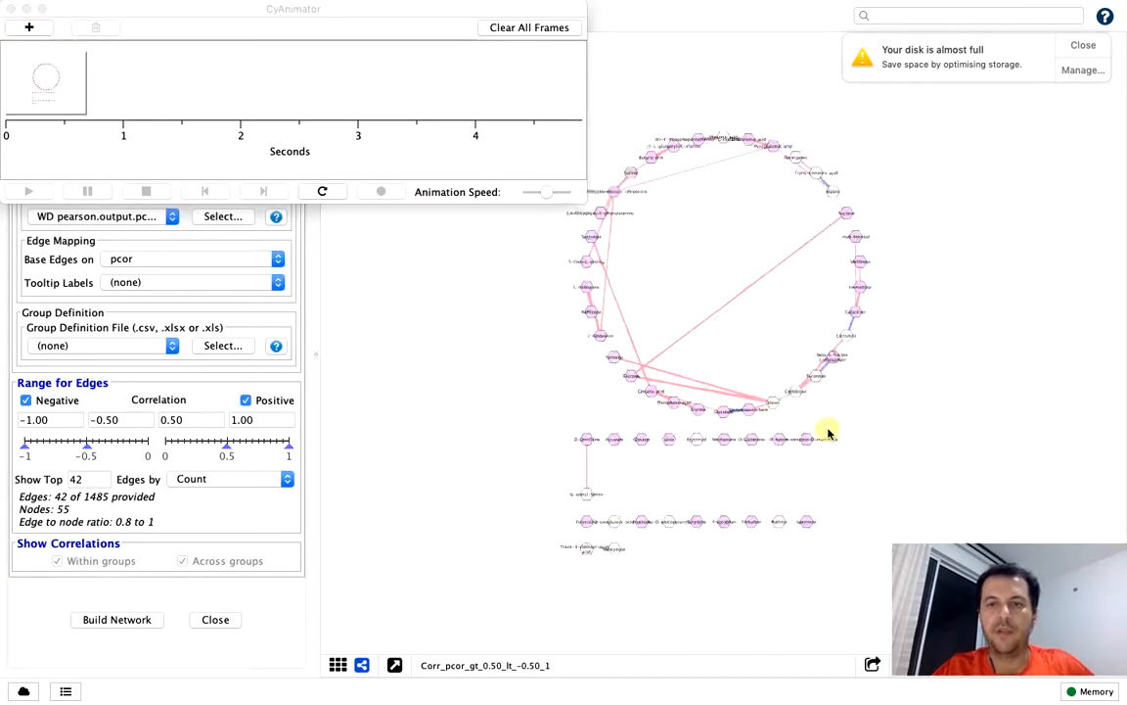
scroll(828, 433, "up", 5)
scroll(828, 433, "up", 3)
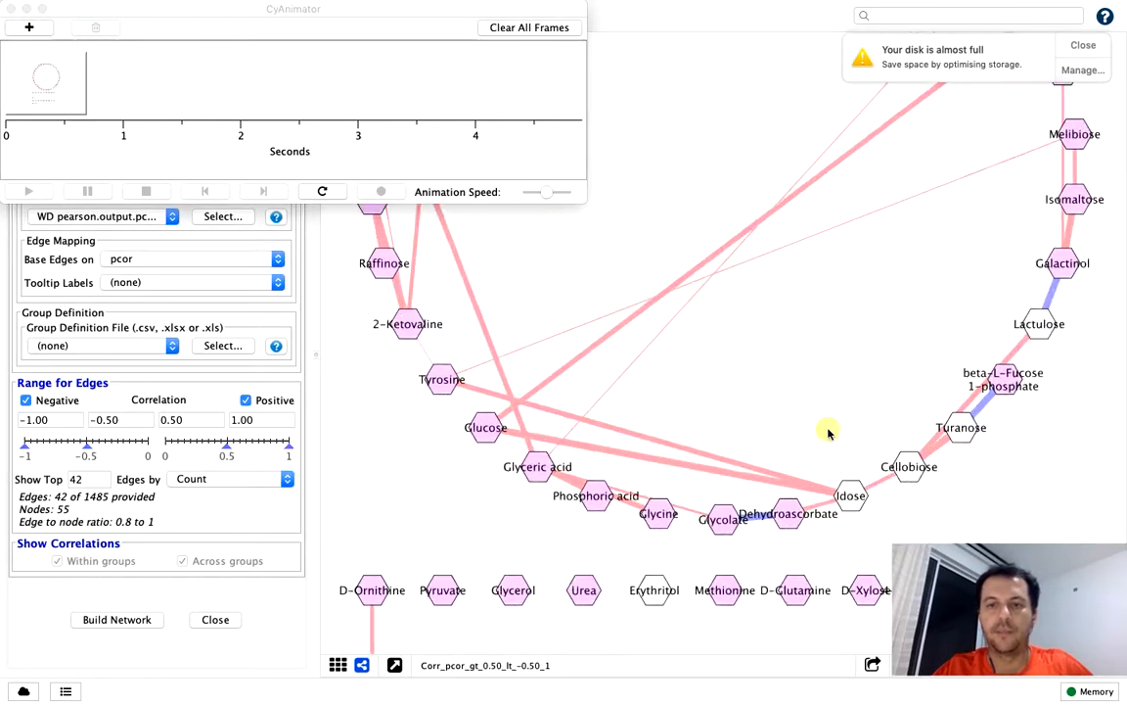
left_click(29, 27)
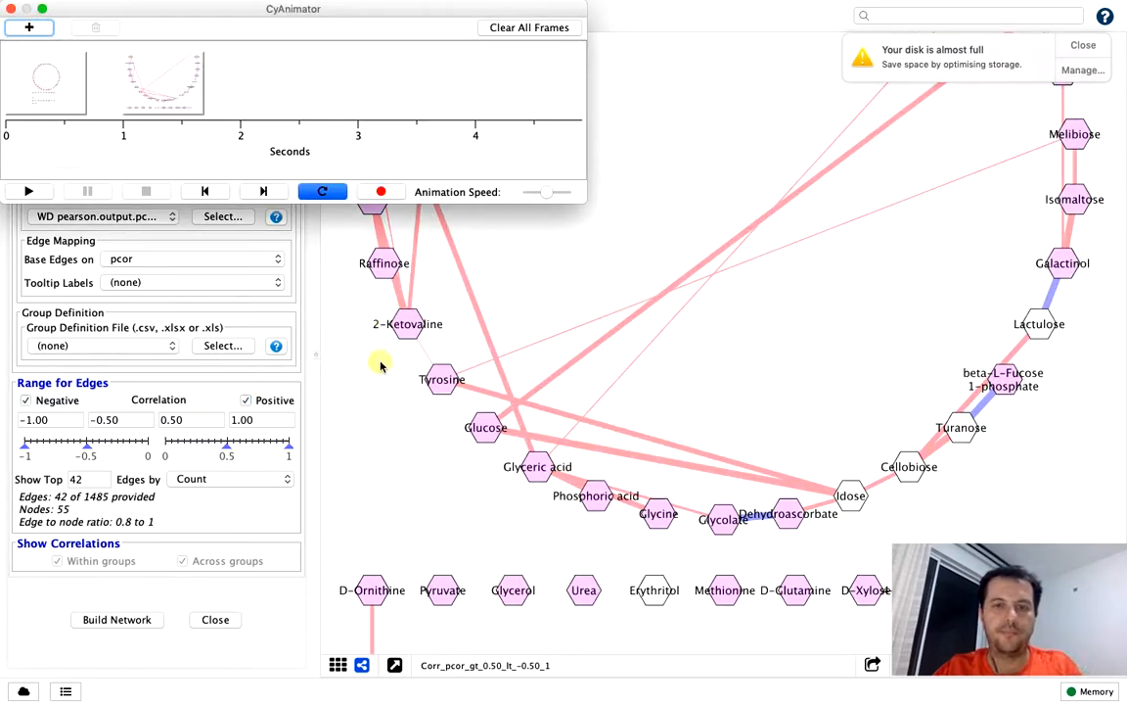
Add three more close-up animation frames showing the left side, the upper arc and the right side of the circle
left_click_drag(378, 368, 664, 588)
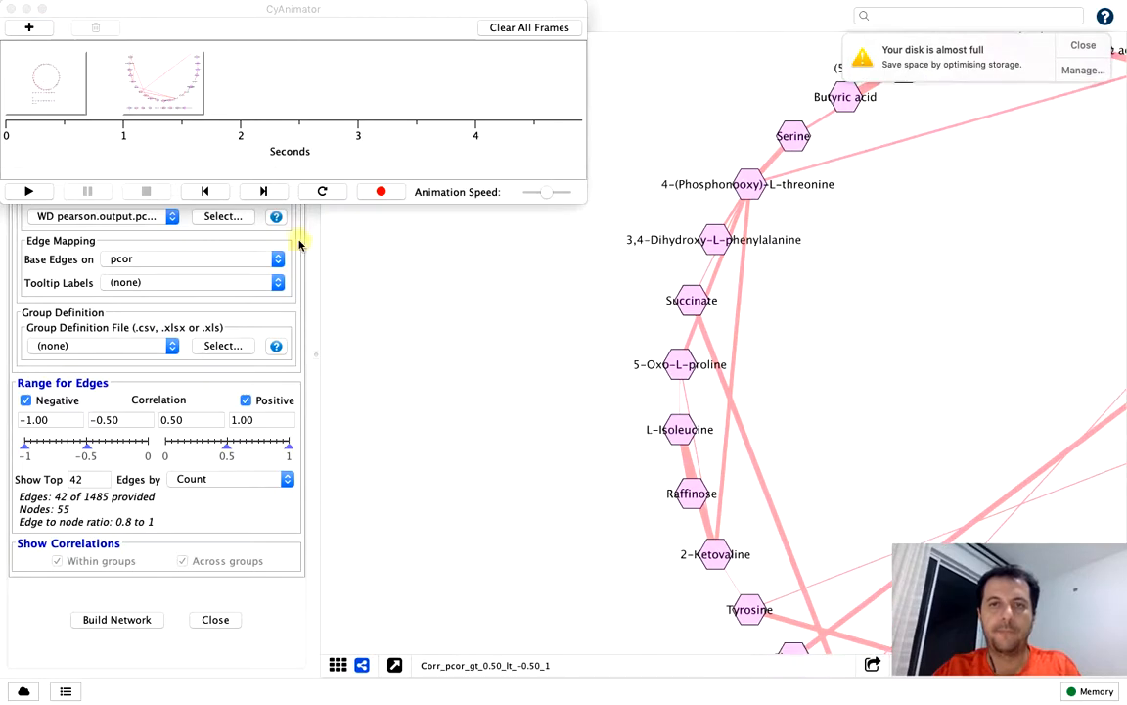
left_click(29, 27)
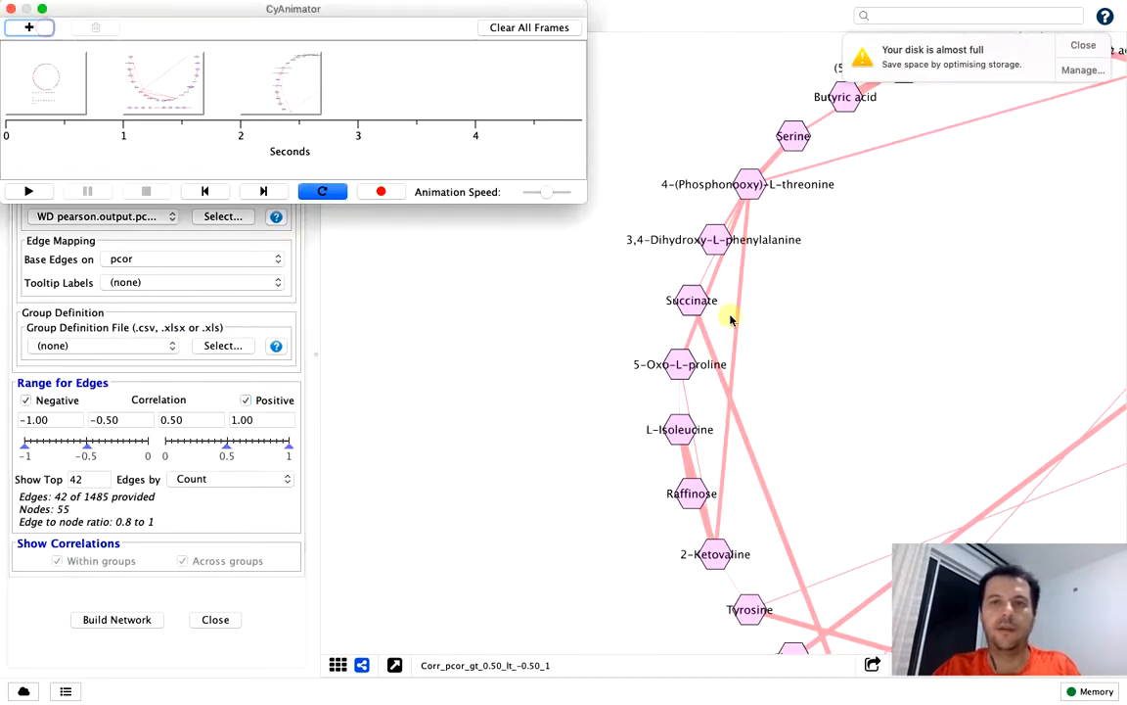
left_click_drag(952, 264, 635, 380)
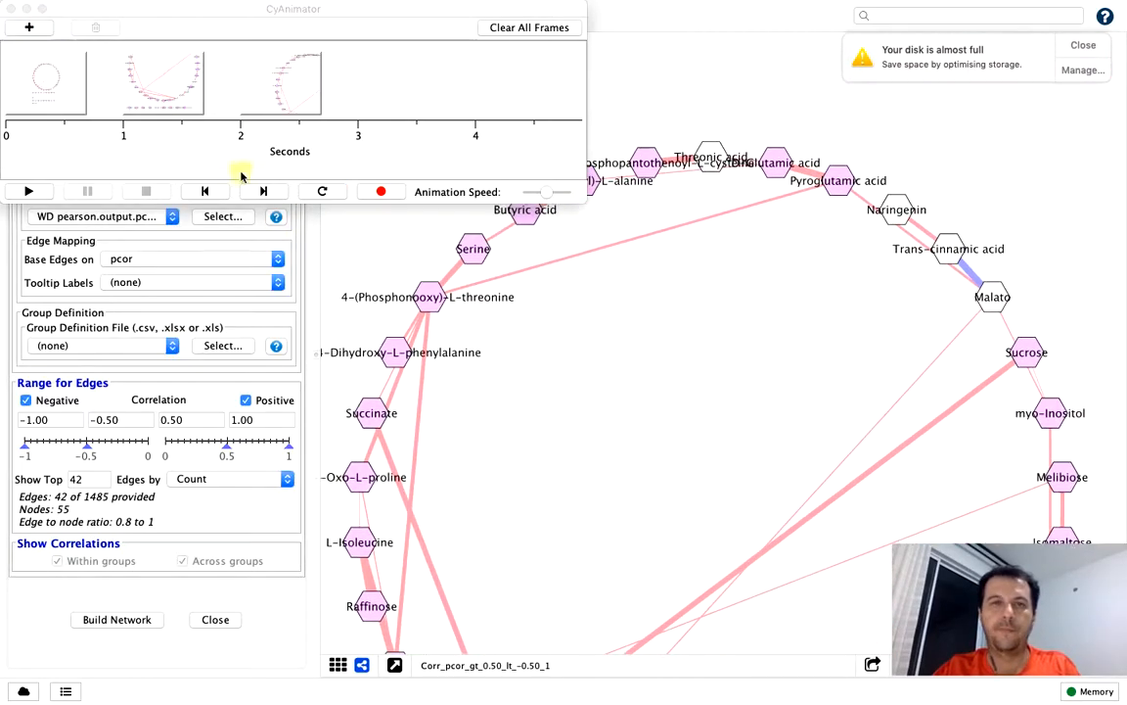
left_click(29, 27)
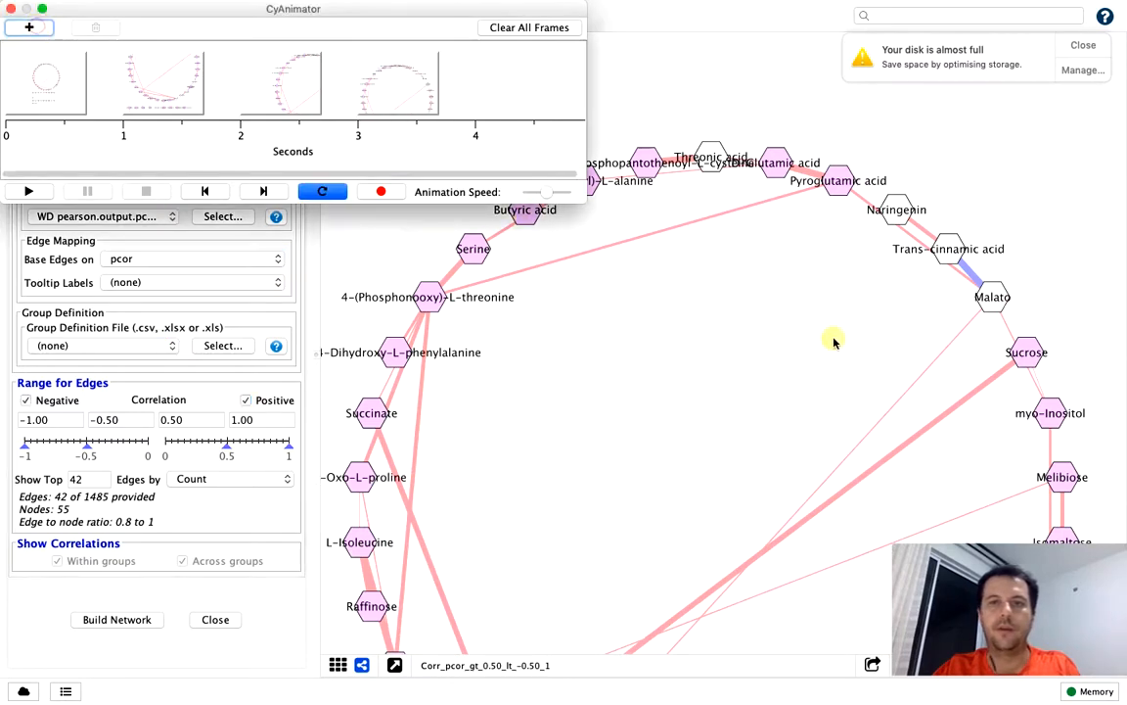
left_click(733, 280)
left_click_drag(733, 280, 665, 253)
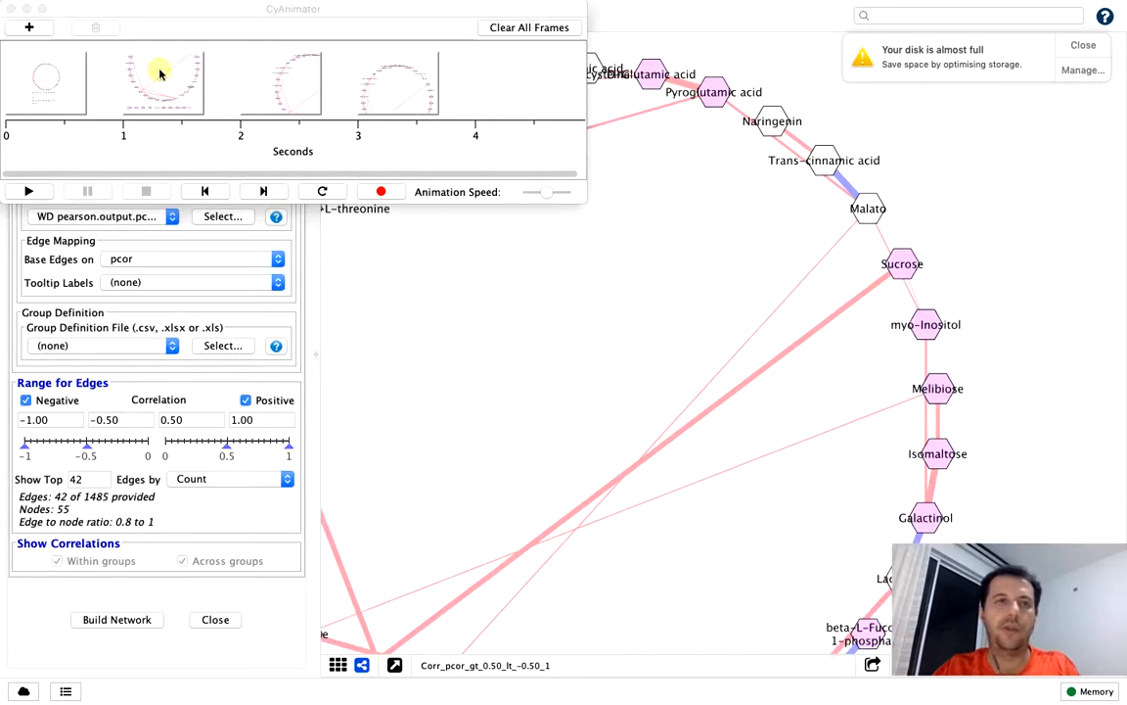
left_click(30, 28)
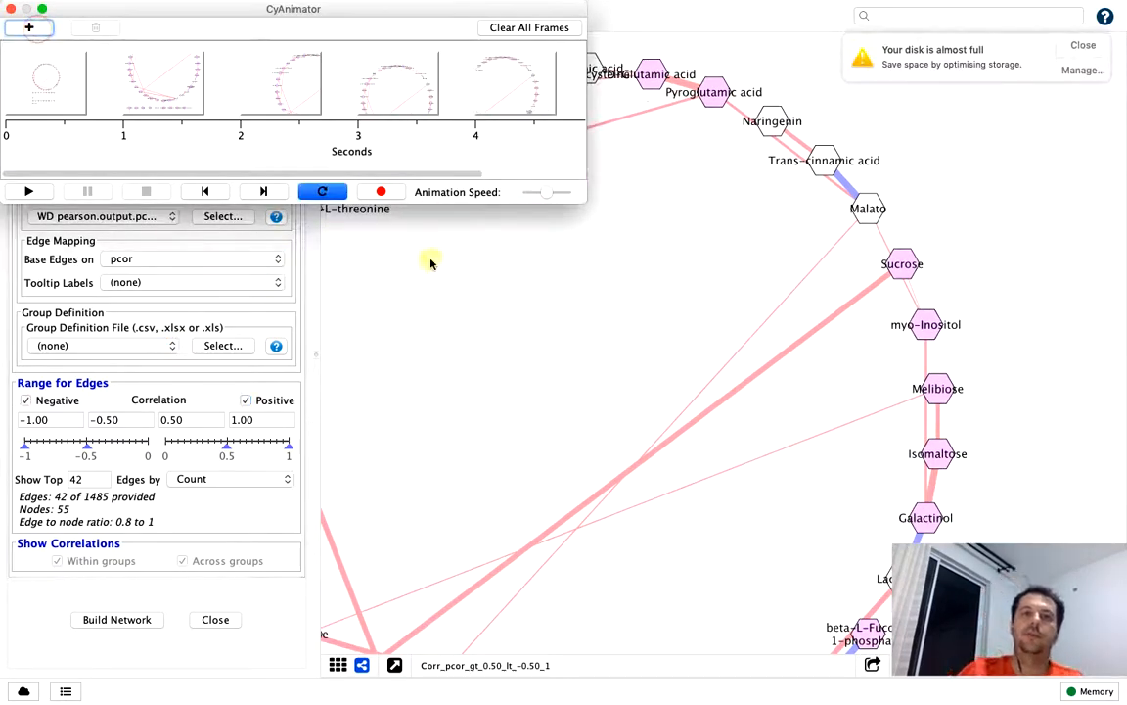
Dismiss the video output options, play the animation at a higher speed, and stop it
left_click(378, 191)
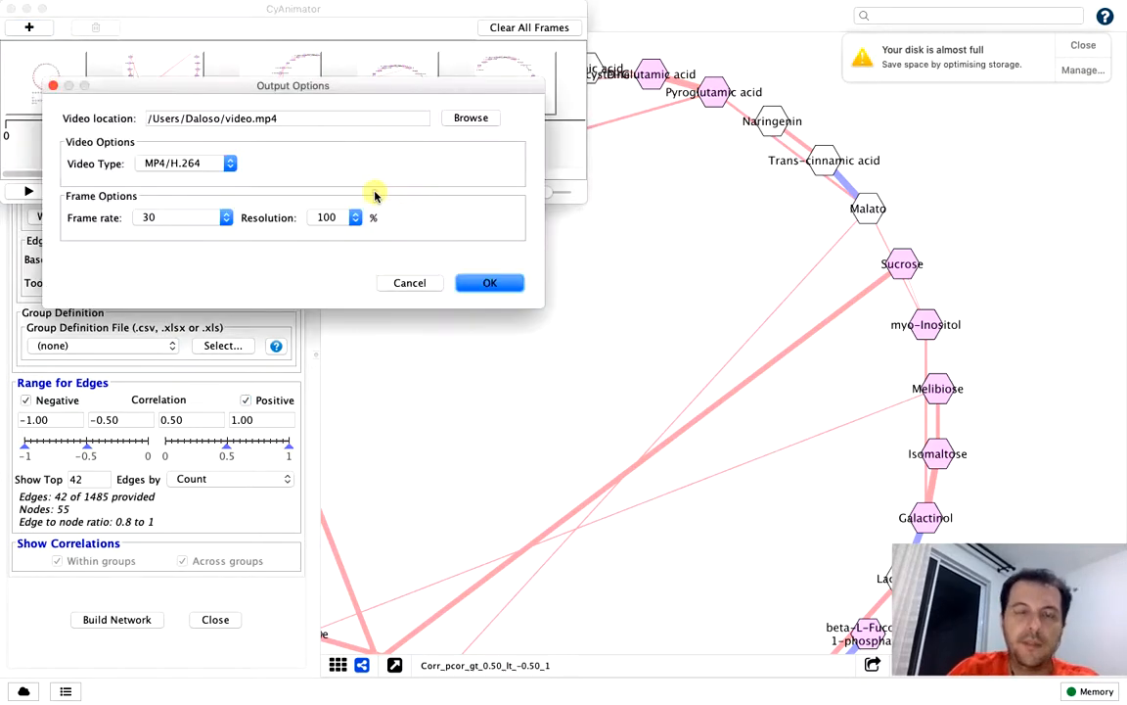
left_click(52, 87)
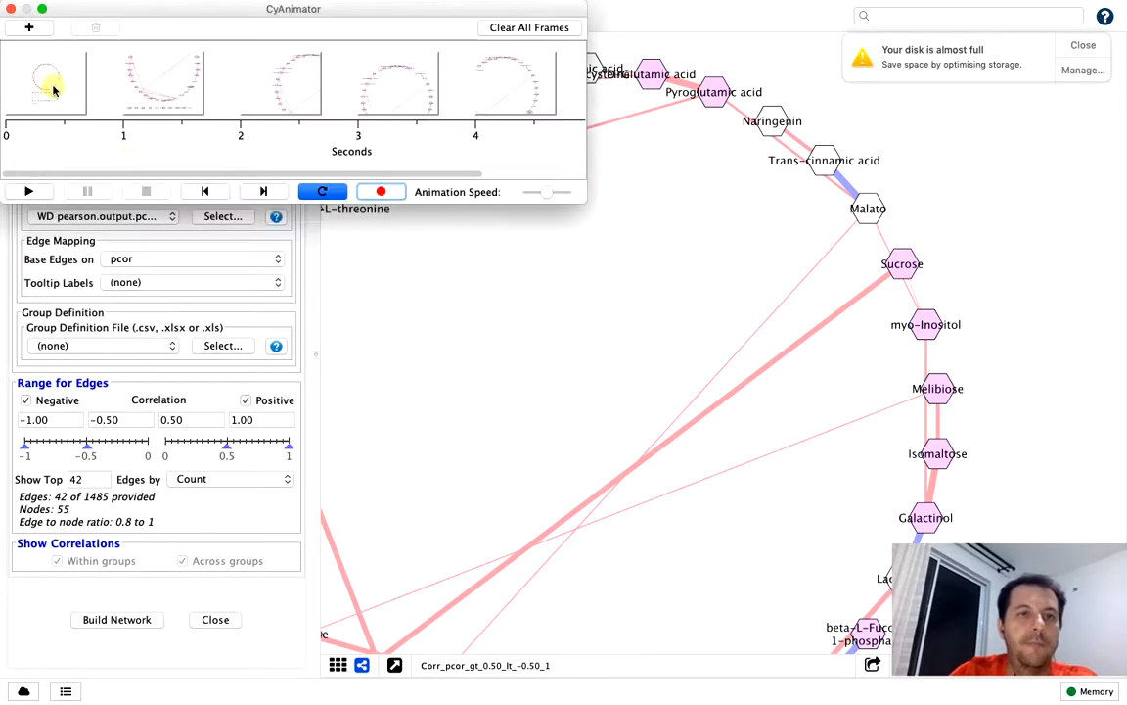
left_click(29, 192)
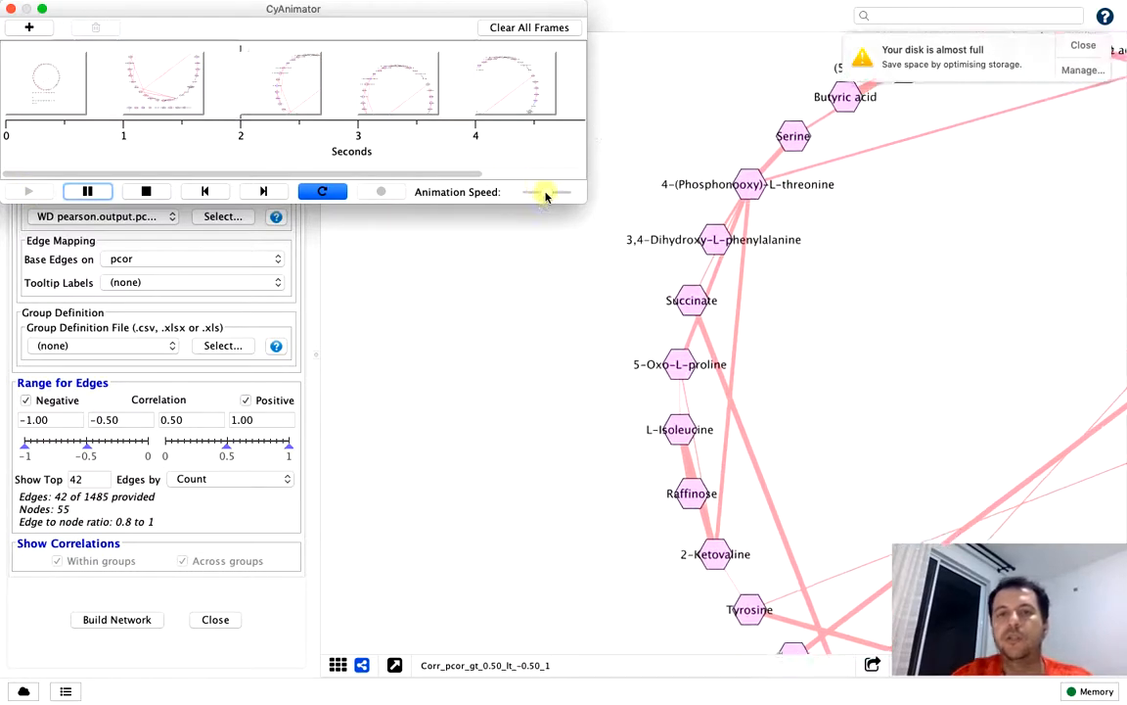
left_click_drag(546, 193, 561, 195)
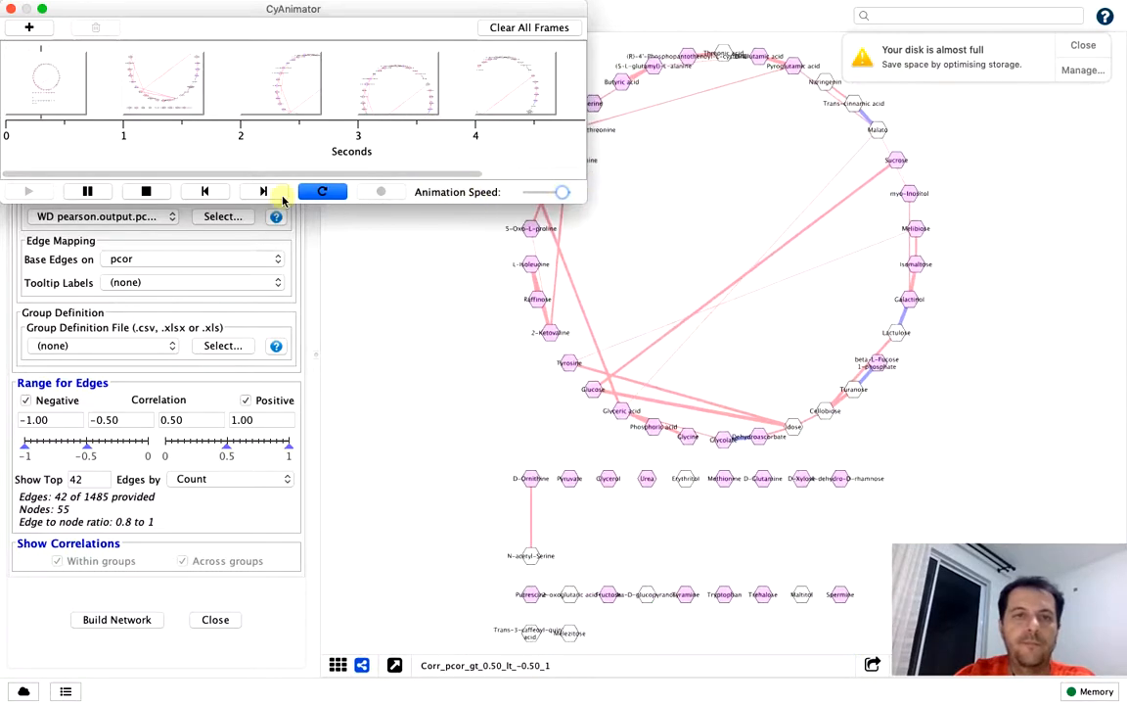
left_click(147, 192)
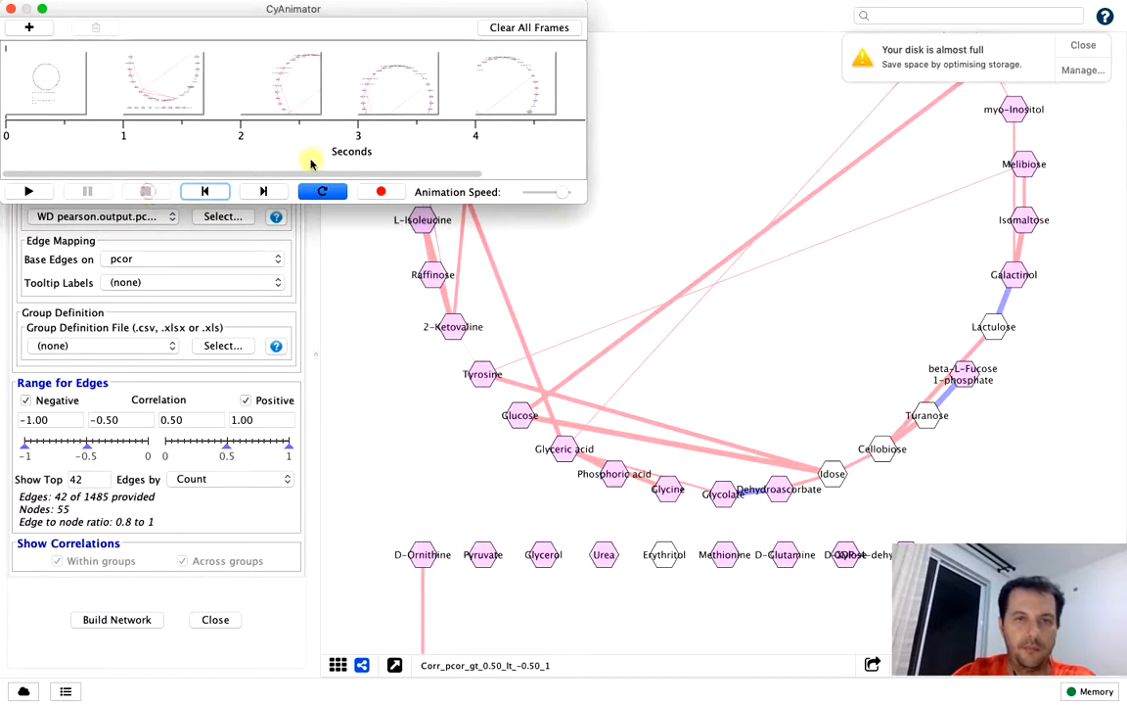
Check the available video types in the recording output options, cancel the export, and close CyAnimator
left_click(381, 192)
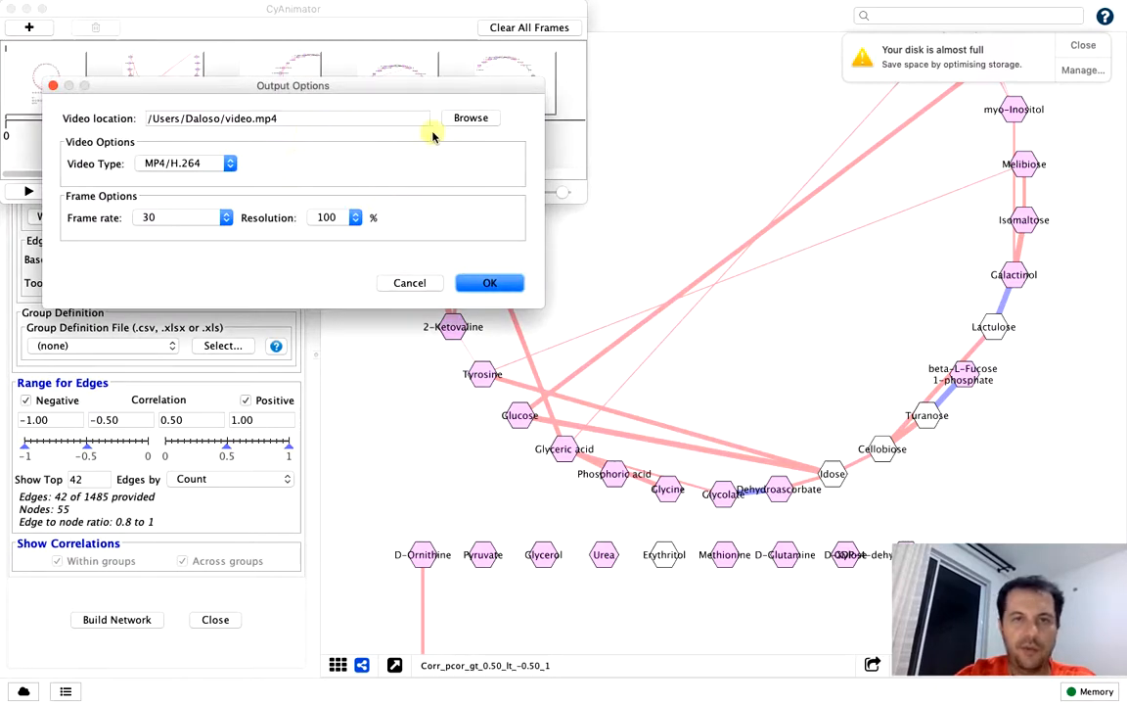
left_click(197, 165)
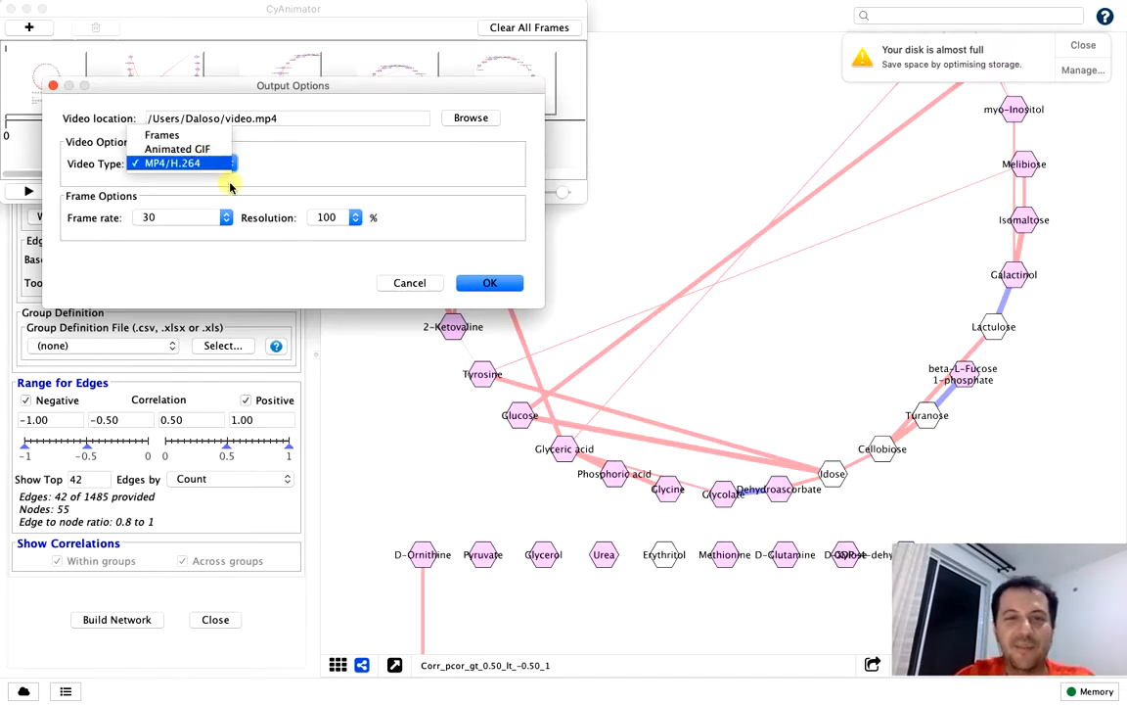
left_click(230, 184)
left_click(475, 284)
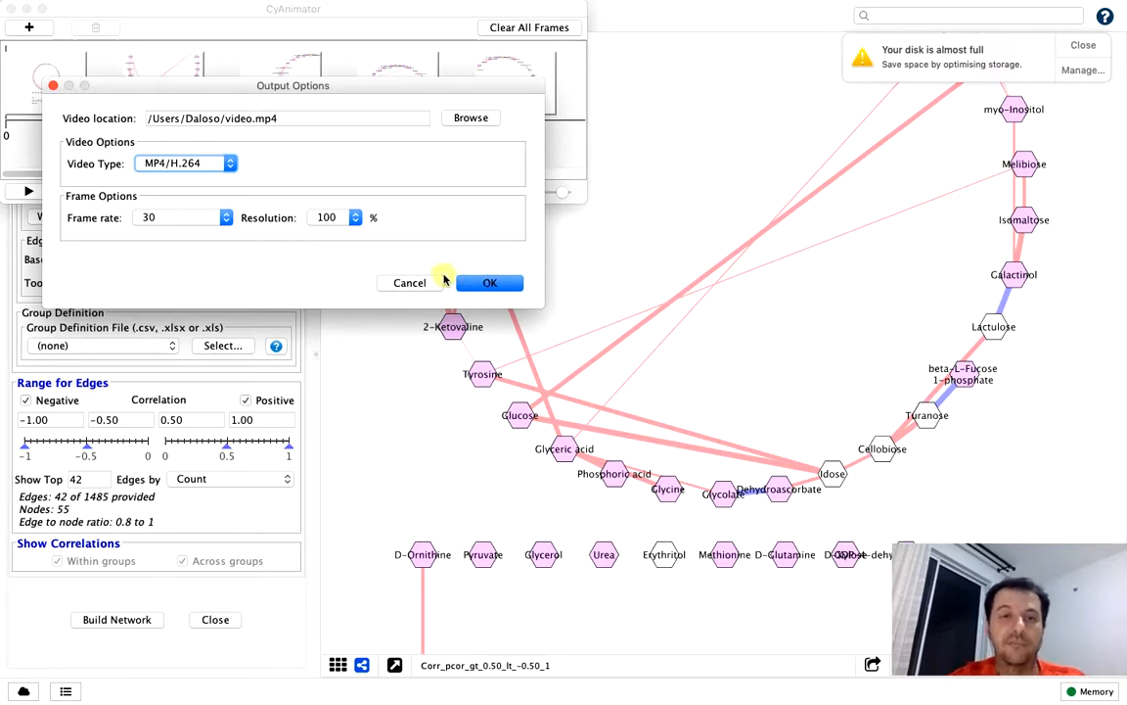
left_click(411, 283)
mouse_move(39, 7)
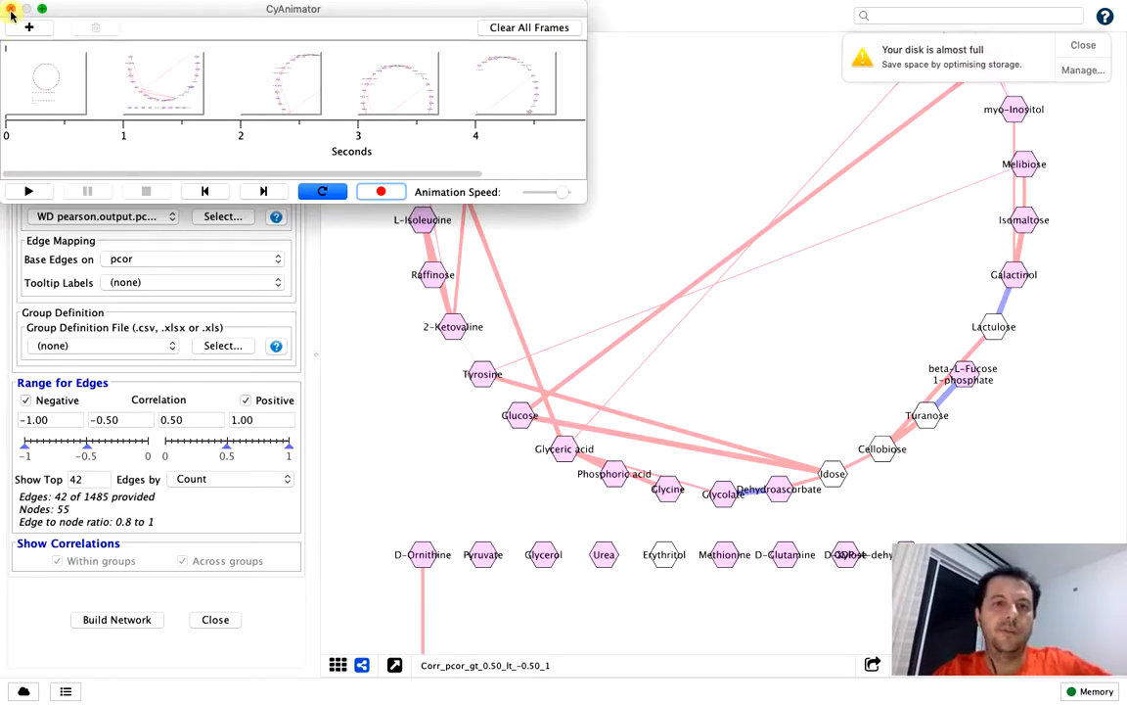
left_click(12, 10)
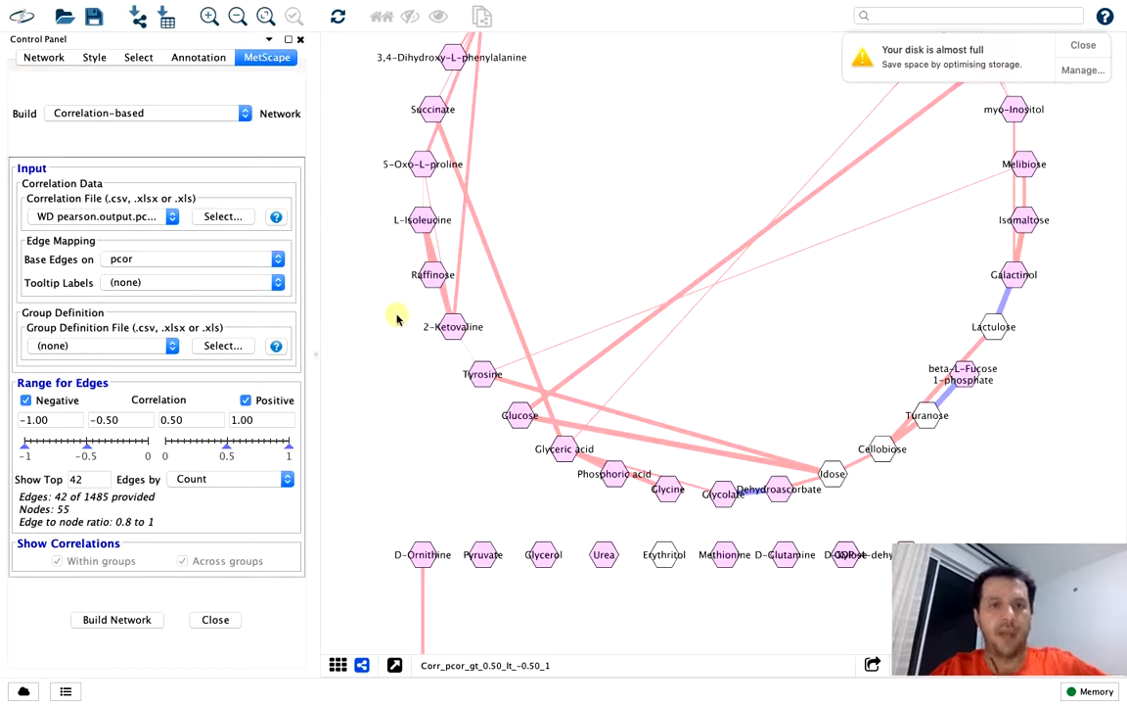
Examine the circle of the pcor network up close and as a whole, and dismiss the disk space notification
scroll(396, 318, "up", 5)
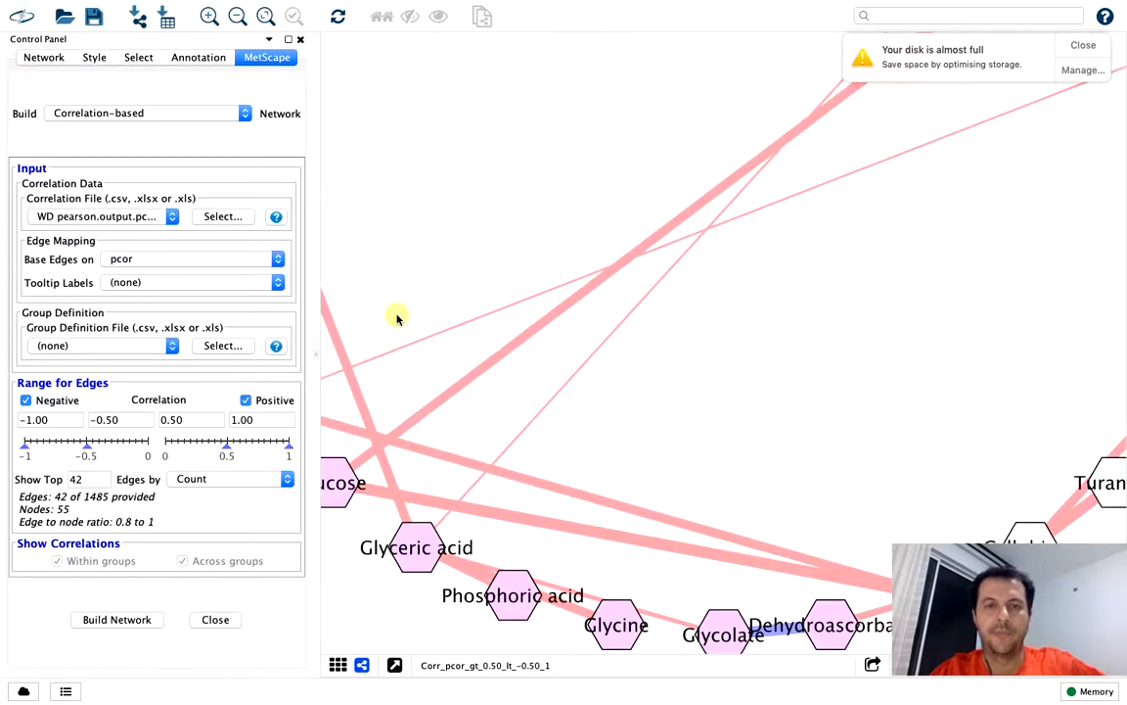
scroll(397, 318, "down", 8)
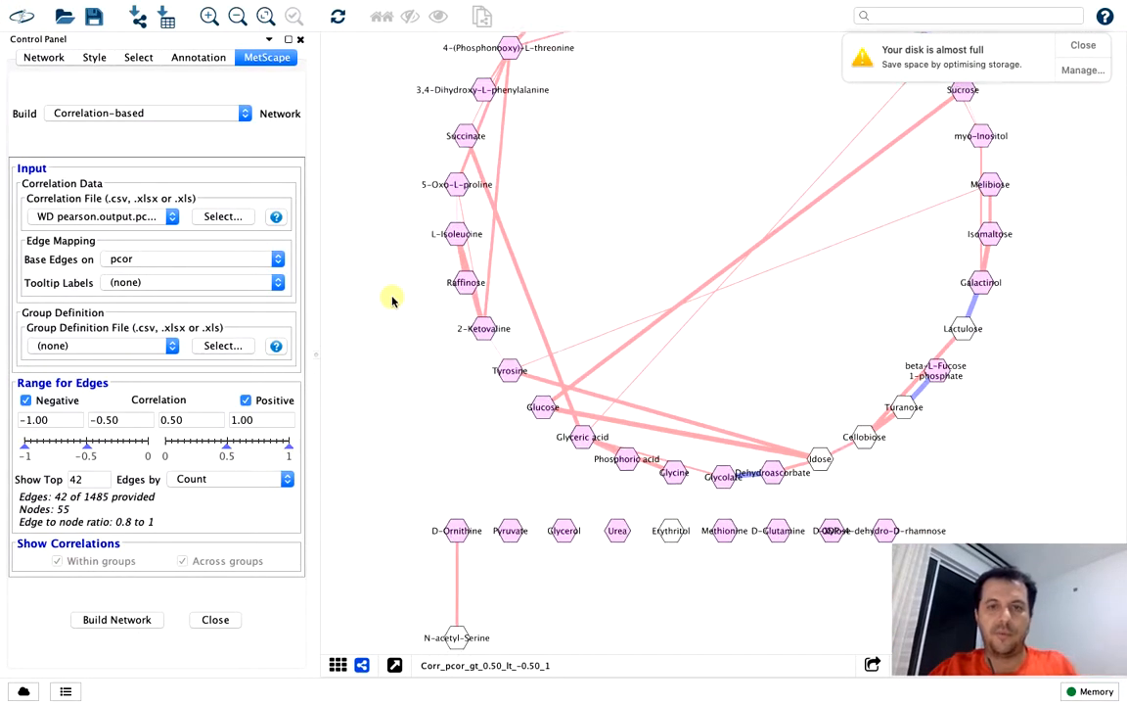
left_click_drag(397, 306, 392, 393)
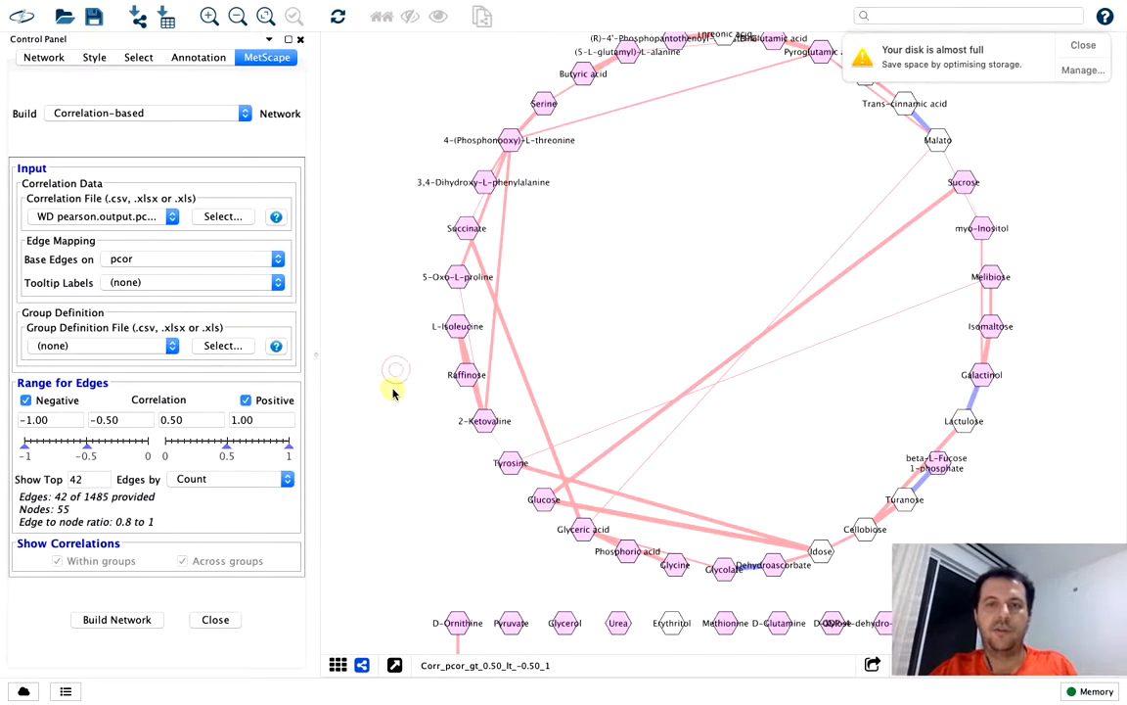
scroll(393, 393, "up", 3)
scroll(393, 393, "down", 4)
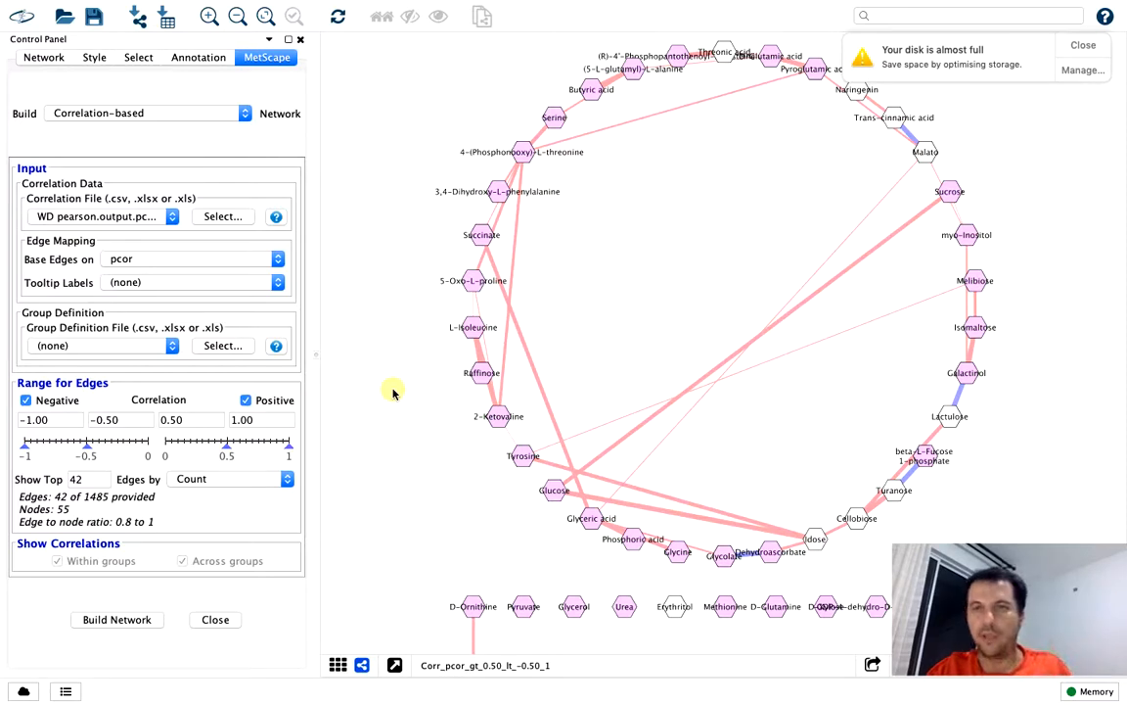
left_click(1092, 44)
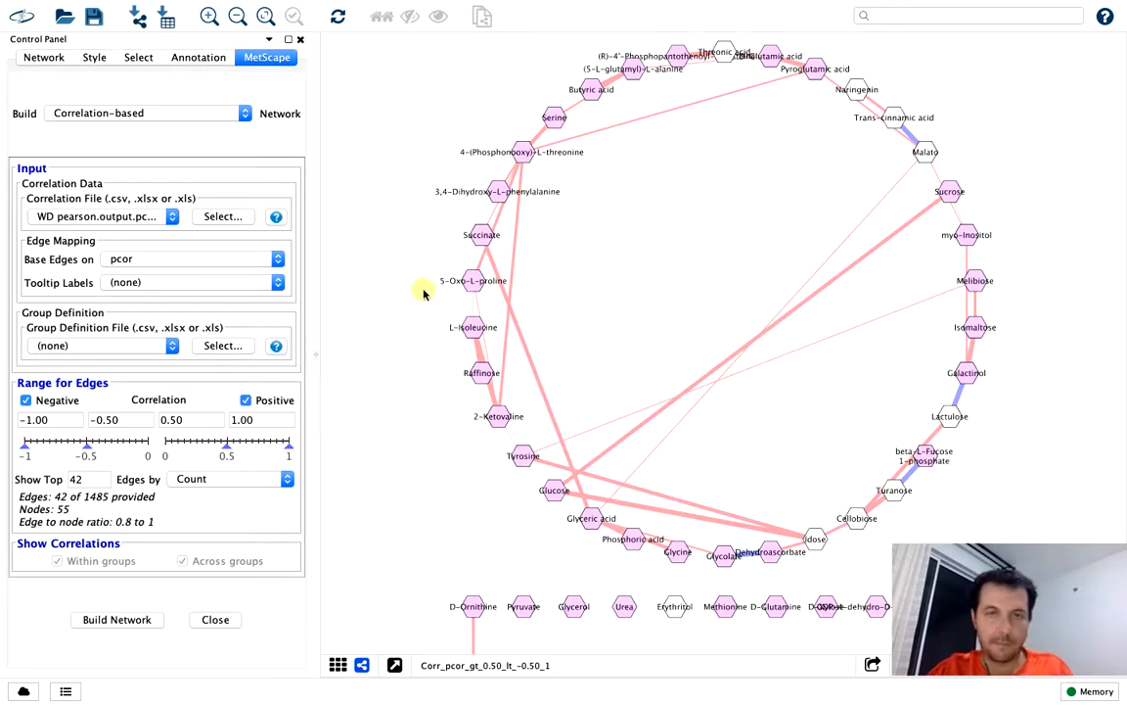
Quit Cytoscape without saving the session
mouse_move(32, 5)
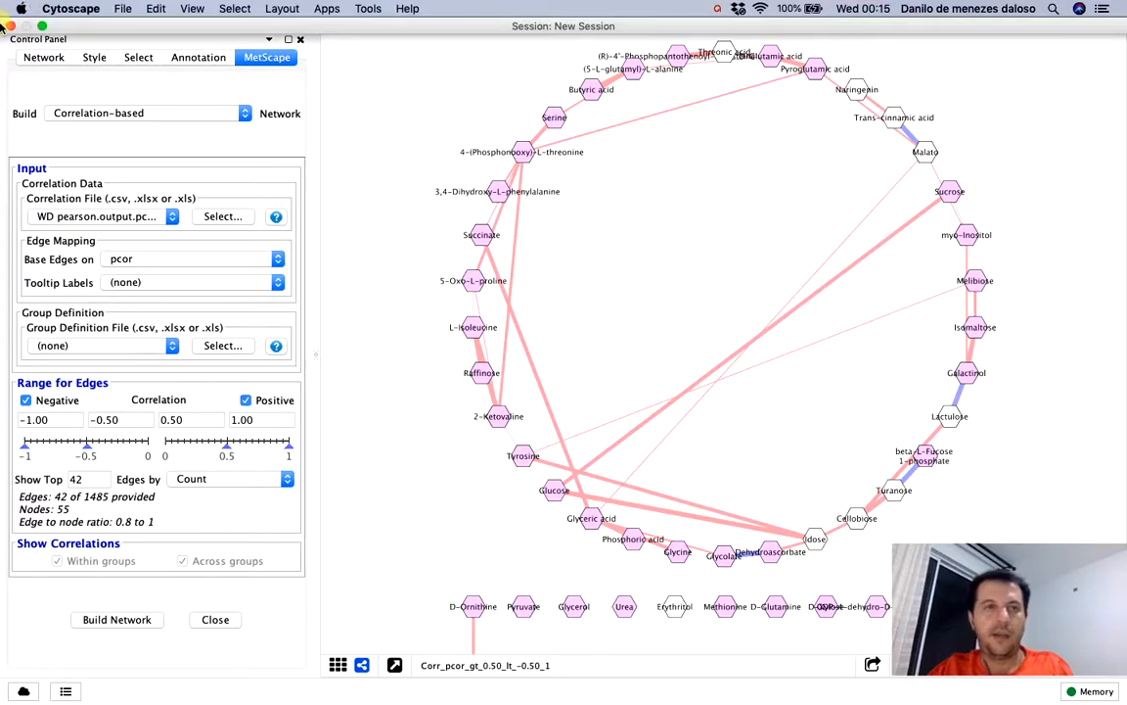
left_click(10, 26)
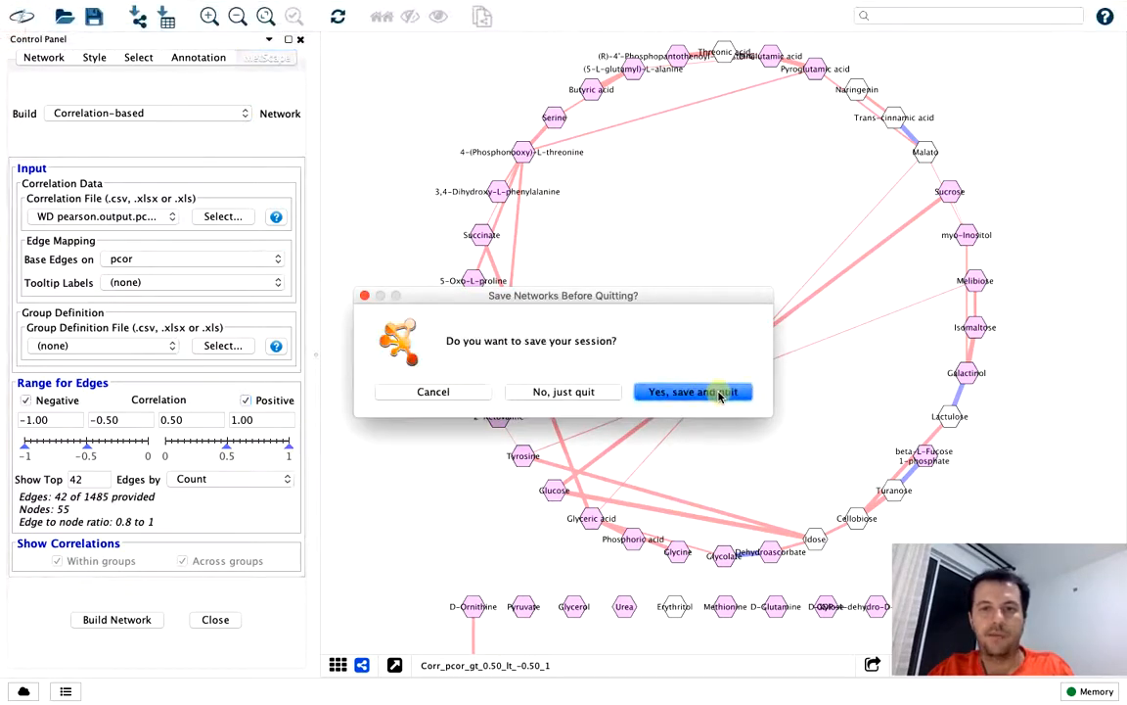
left_click(677, 394)
left_click(584, 391)
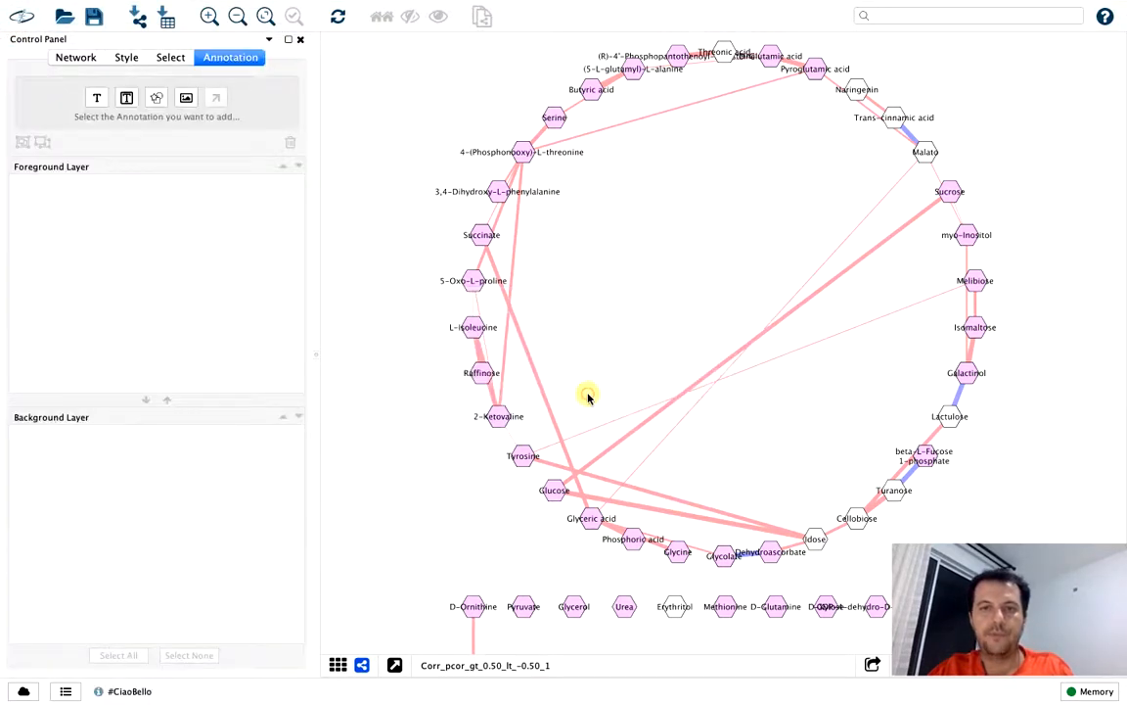